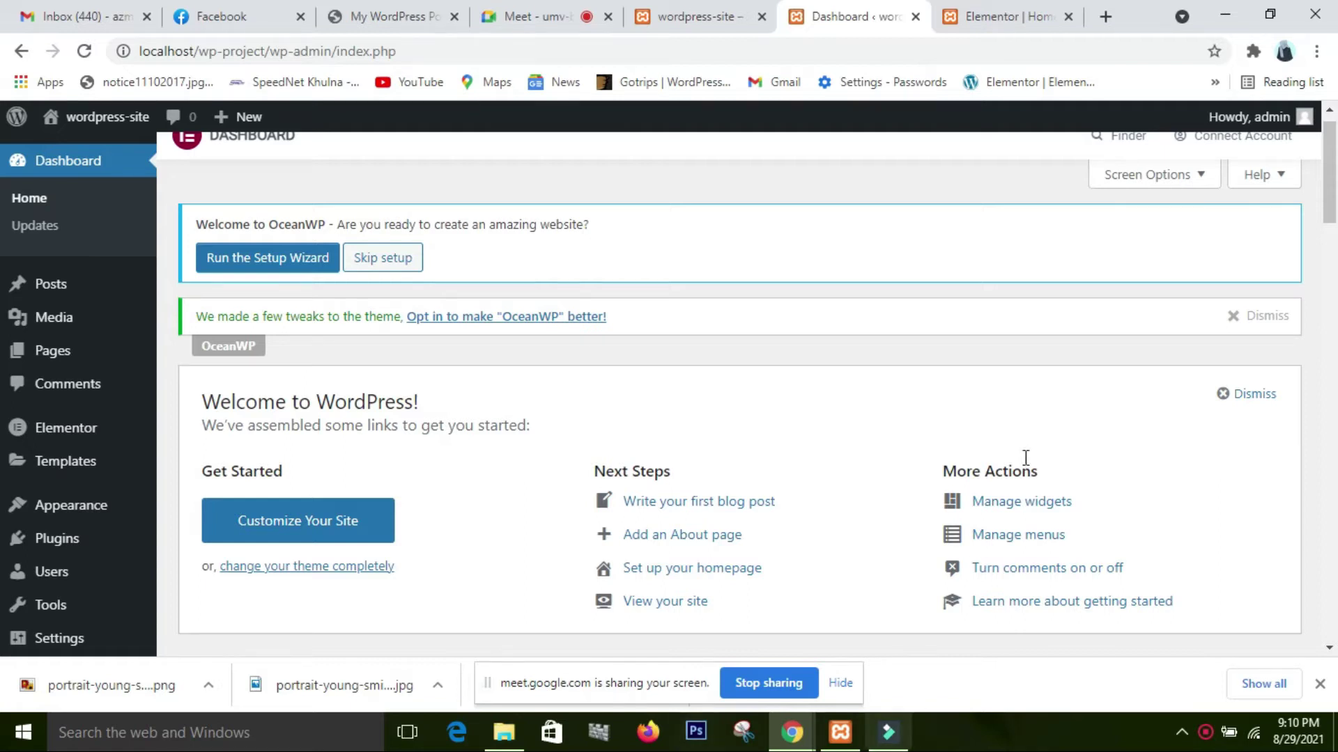
Look over the dashboard's boxes and the list of screen elements that can be shown or hidden.
scroll(1331, 150, up, 1)
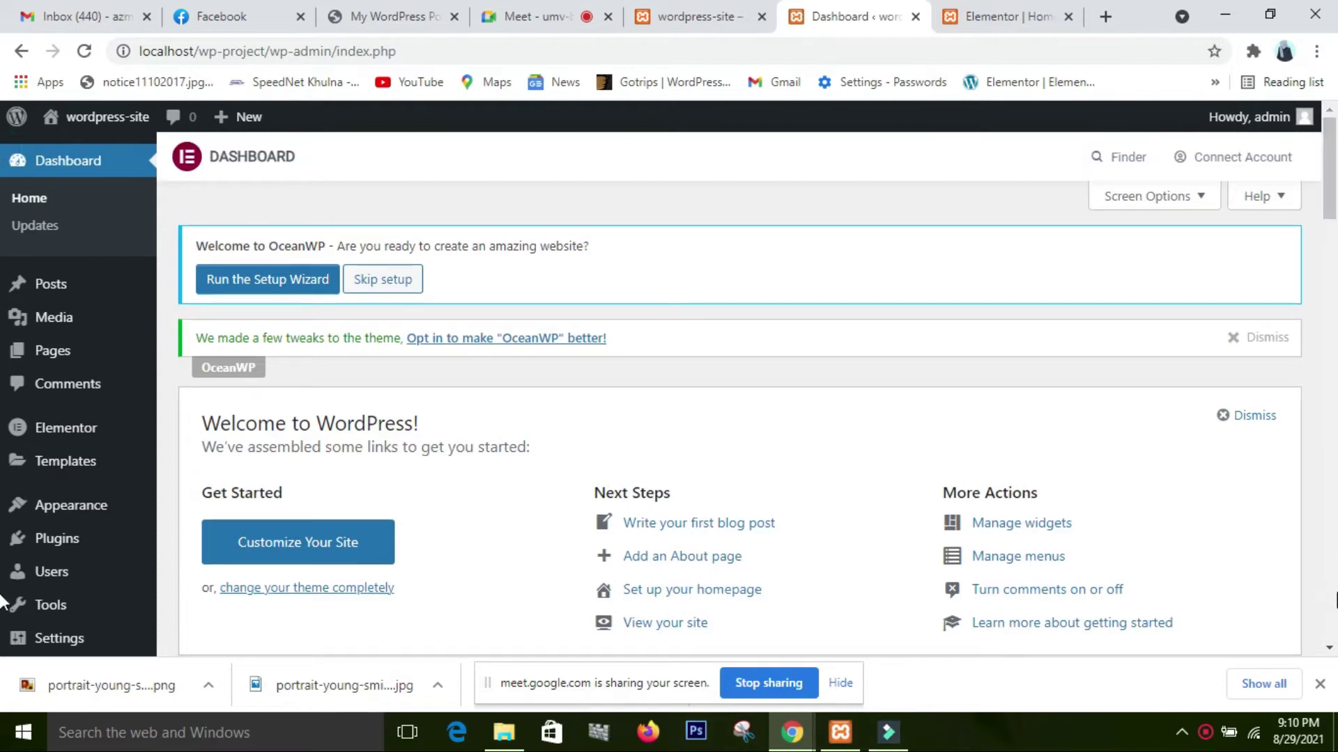
scroll(2, 412, down, 12)
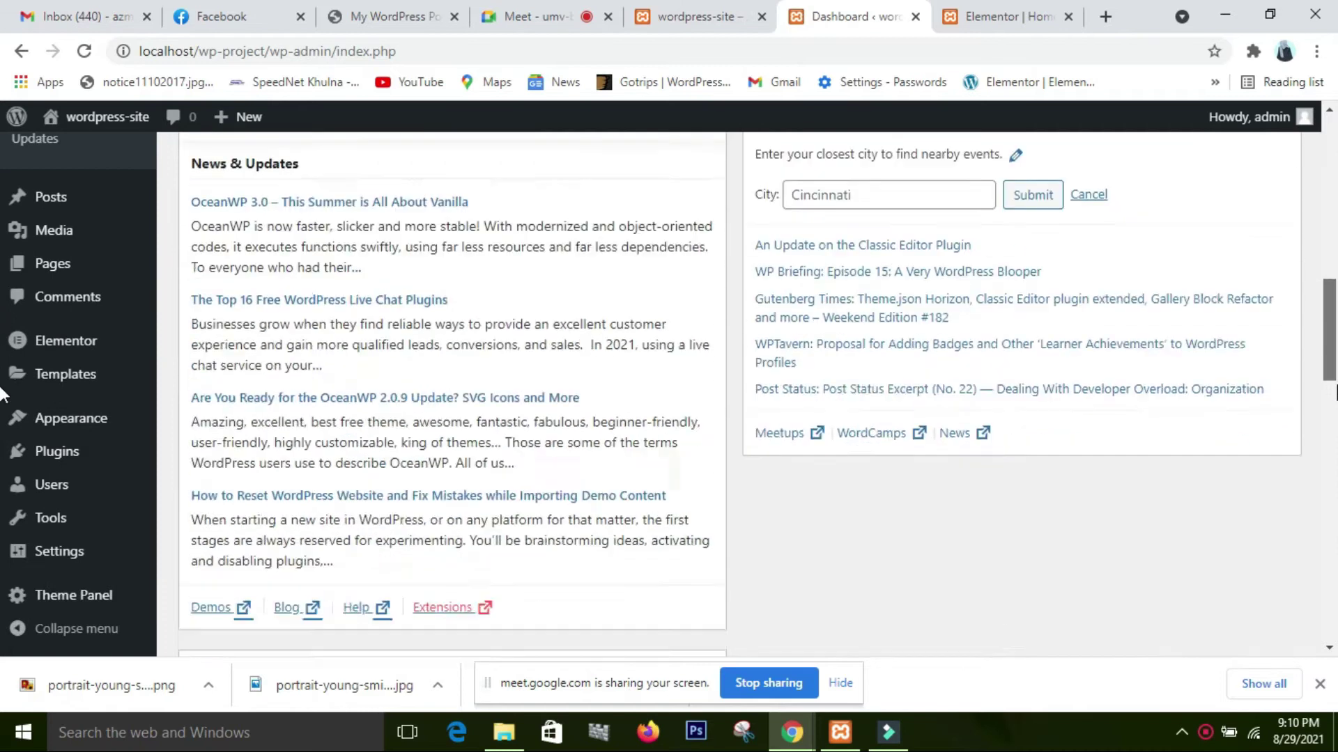
scroll(2, 463, up, 12)
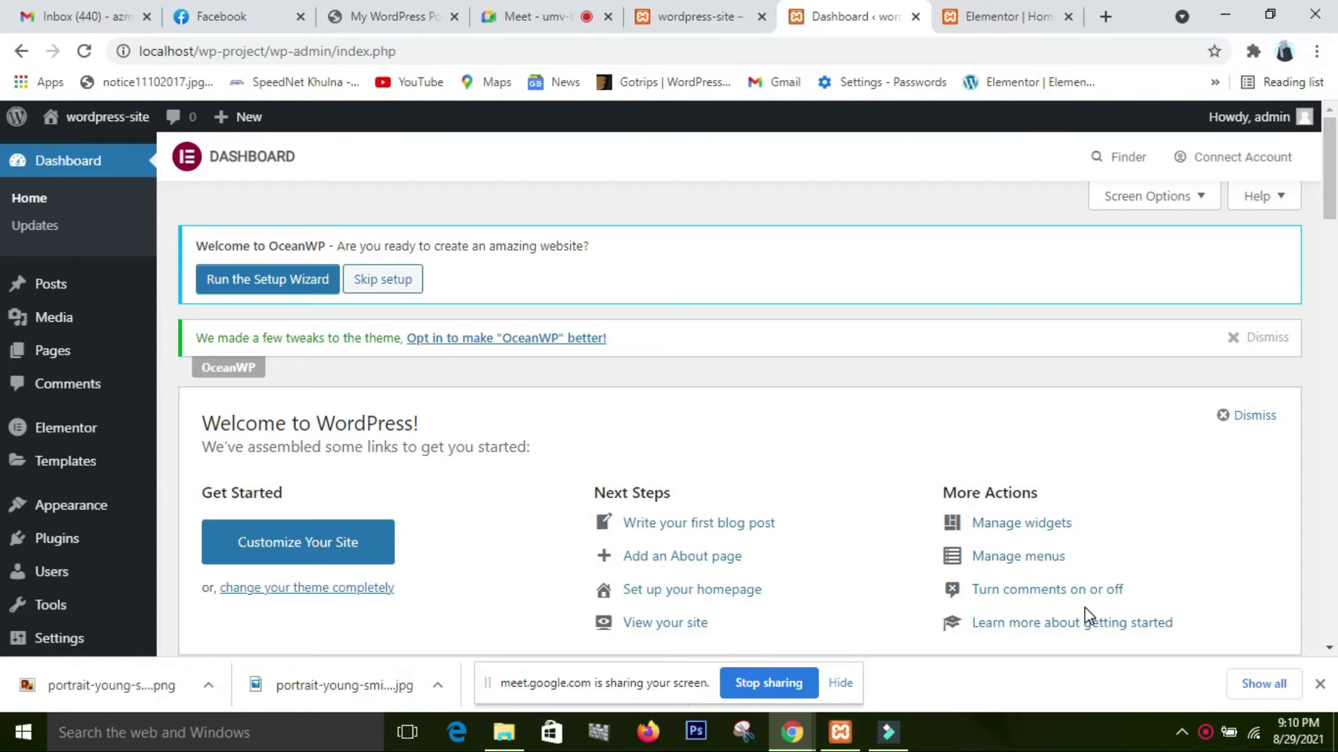
scroll(1084, 607, down, 3)
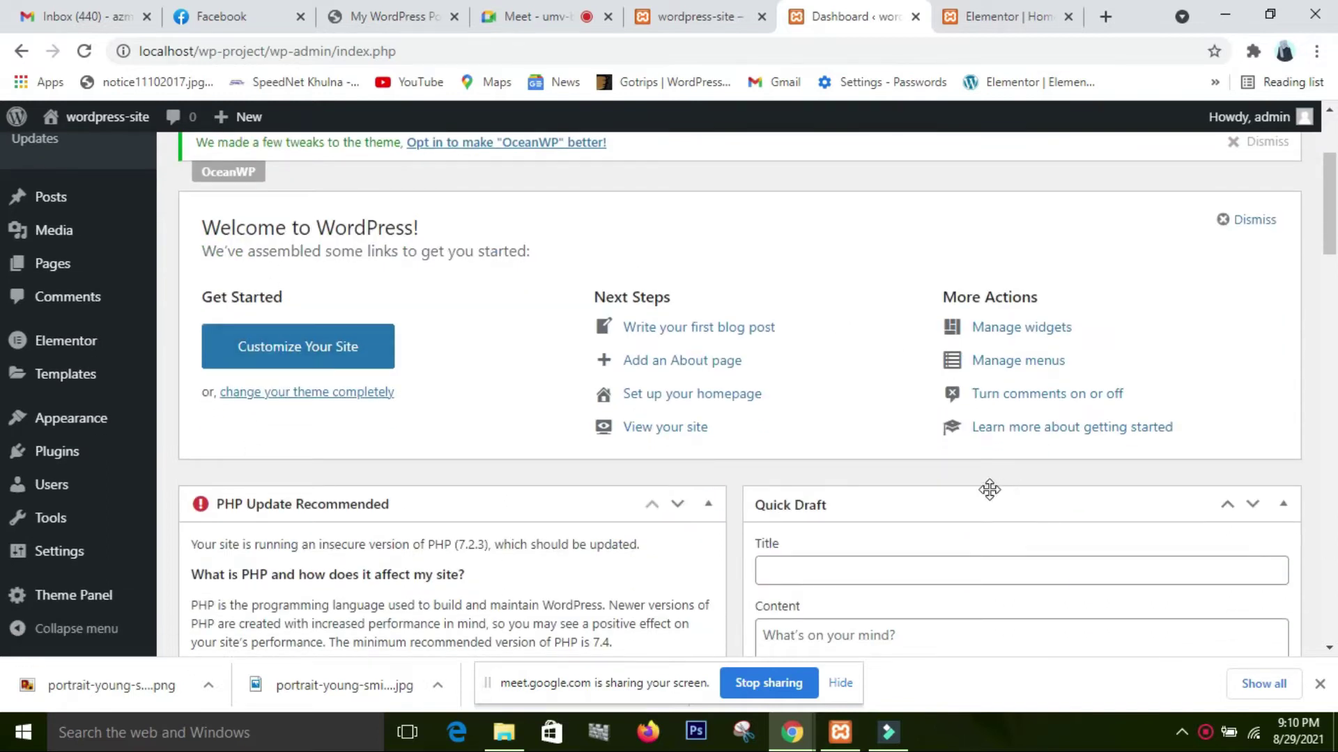
scroll(997, 494, down, 3)
scroll(983, 496, up, 6)
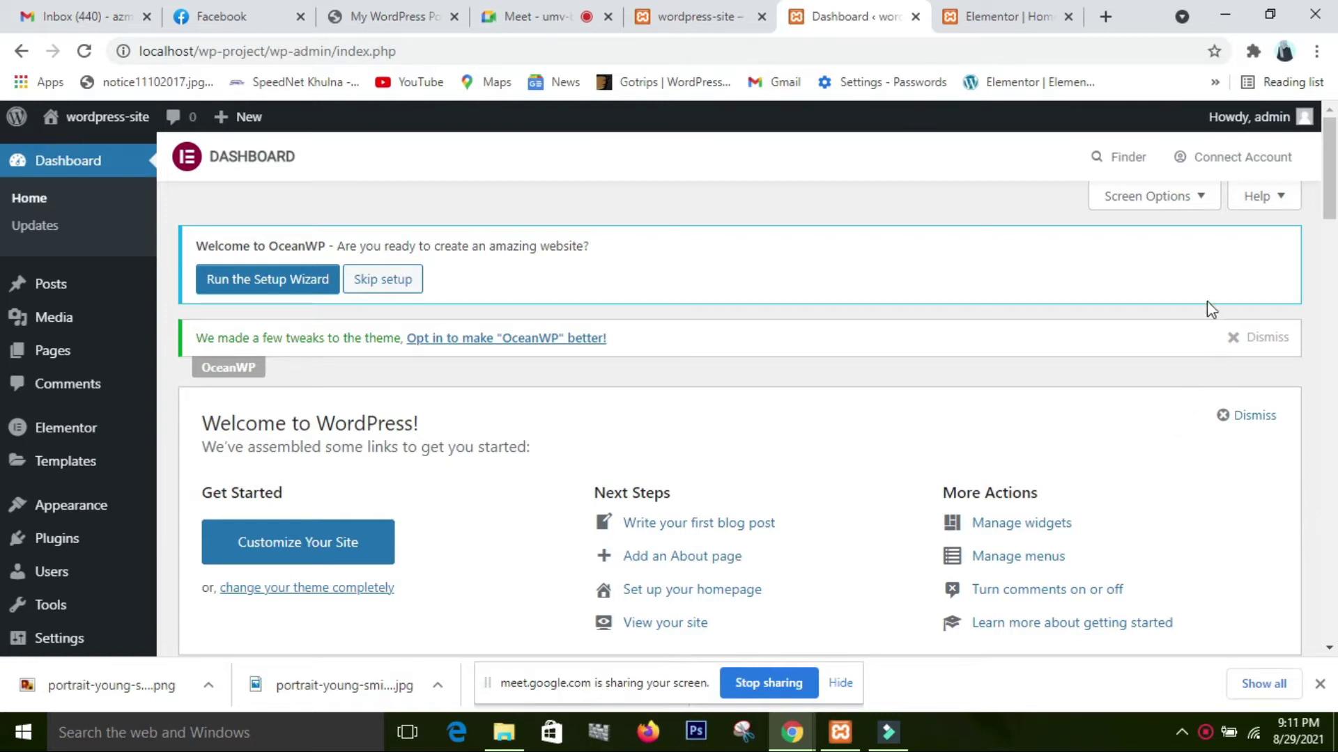
click(1204, 200)
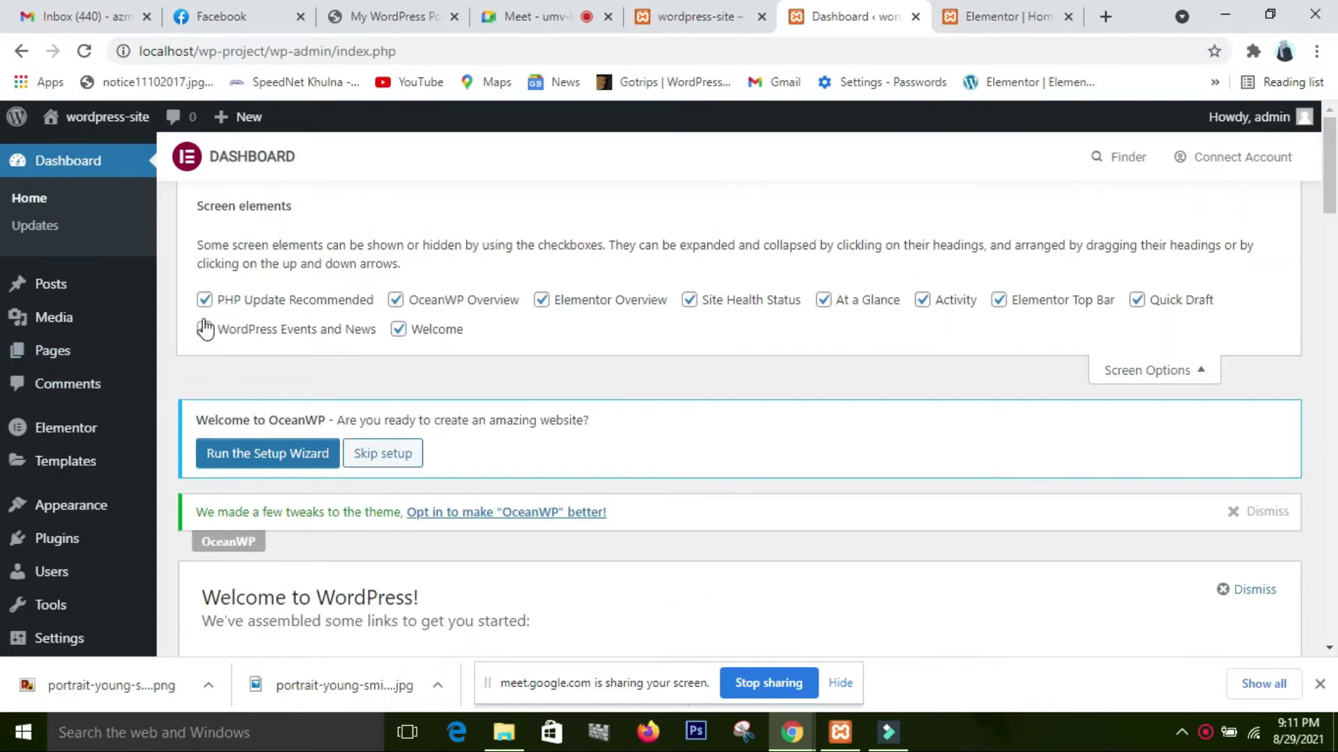
click(1210, 370)
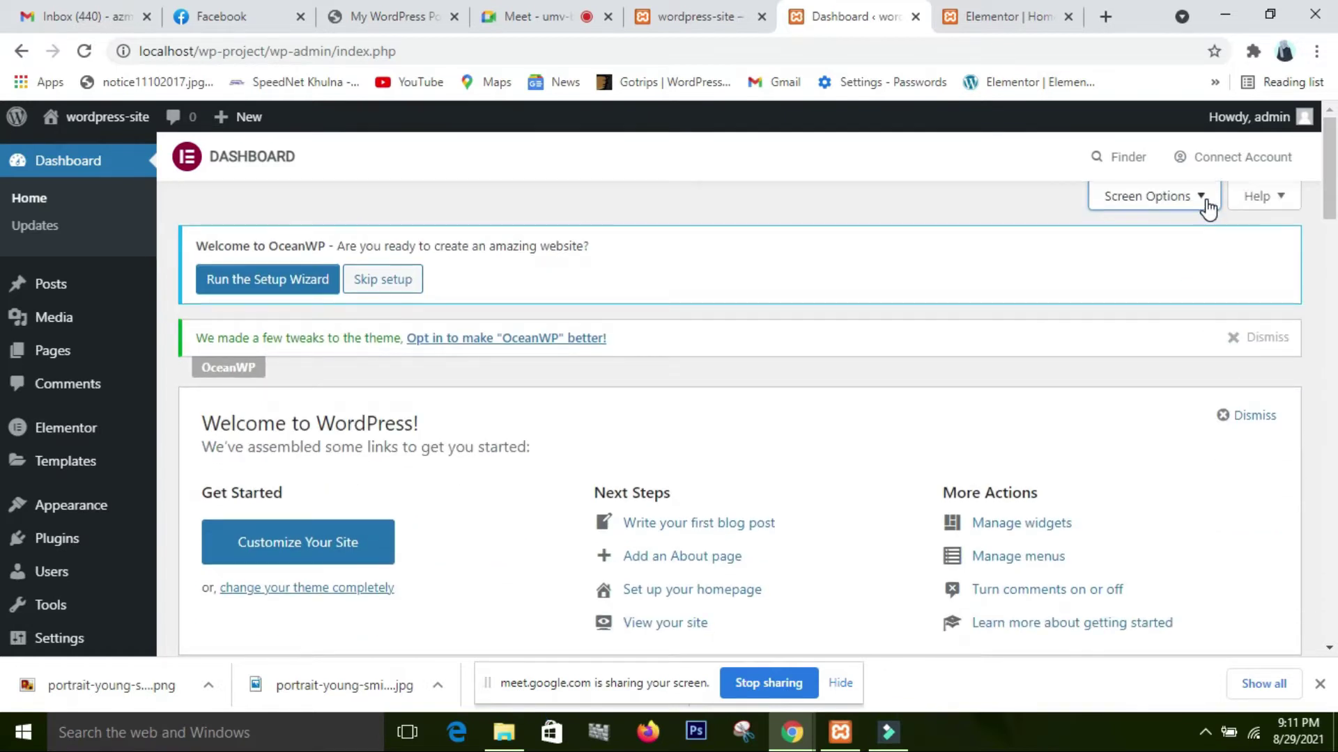
Hide all the dashboard's screen elements, from PHP Update Recommended through Quick Draft, WordPress Events and News, and Welcome.
click(1205, 203)
click(205, 298)
click(395, 299)
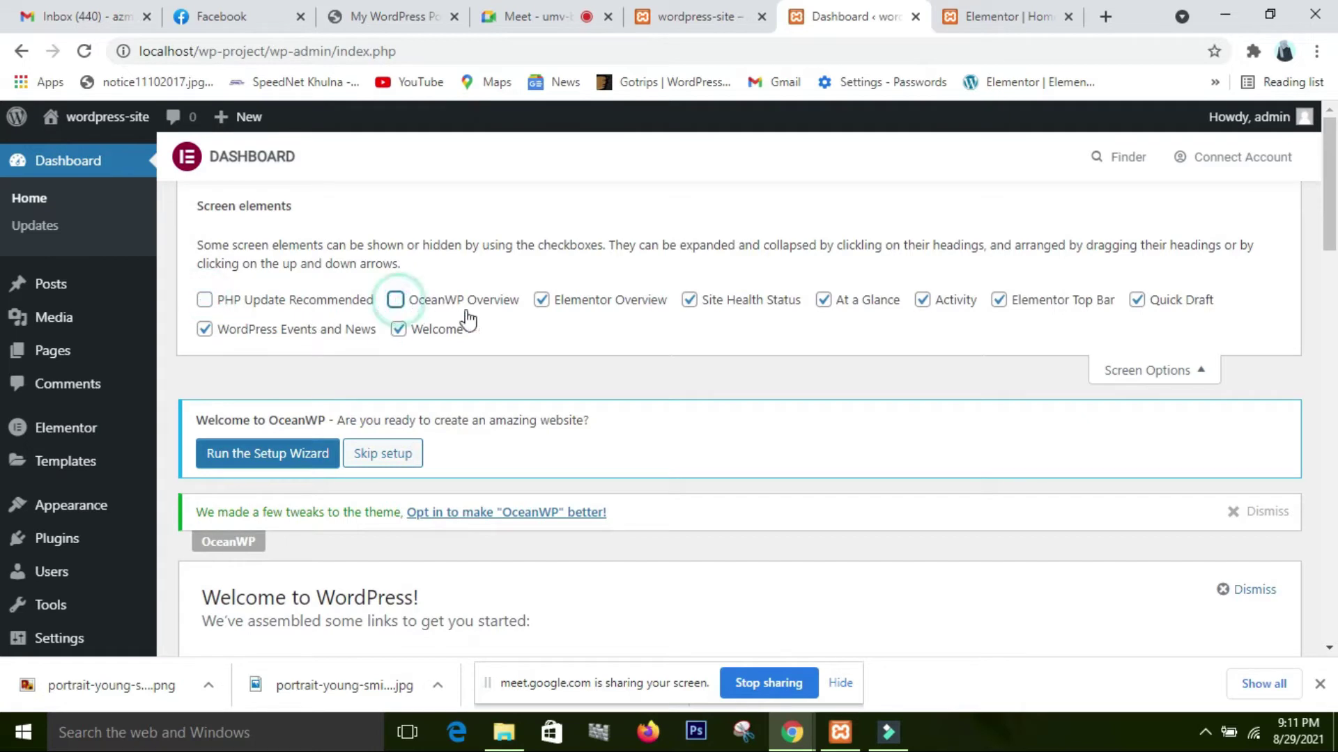
click(541, 299)
click(689, 300)
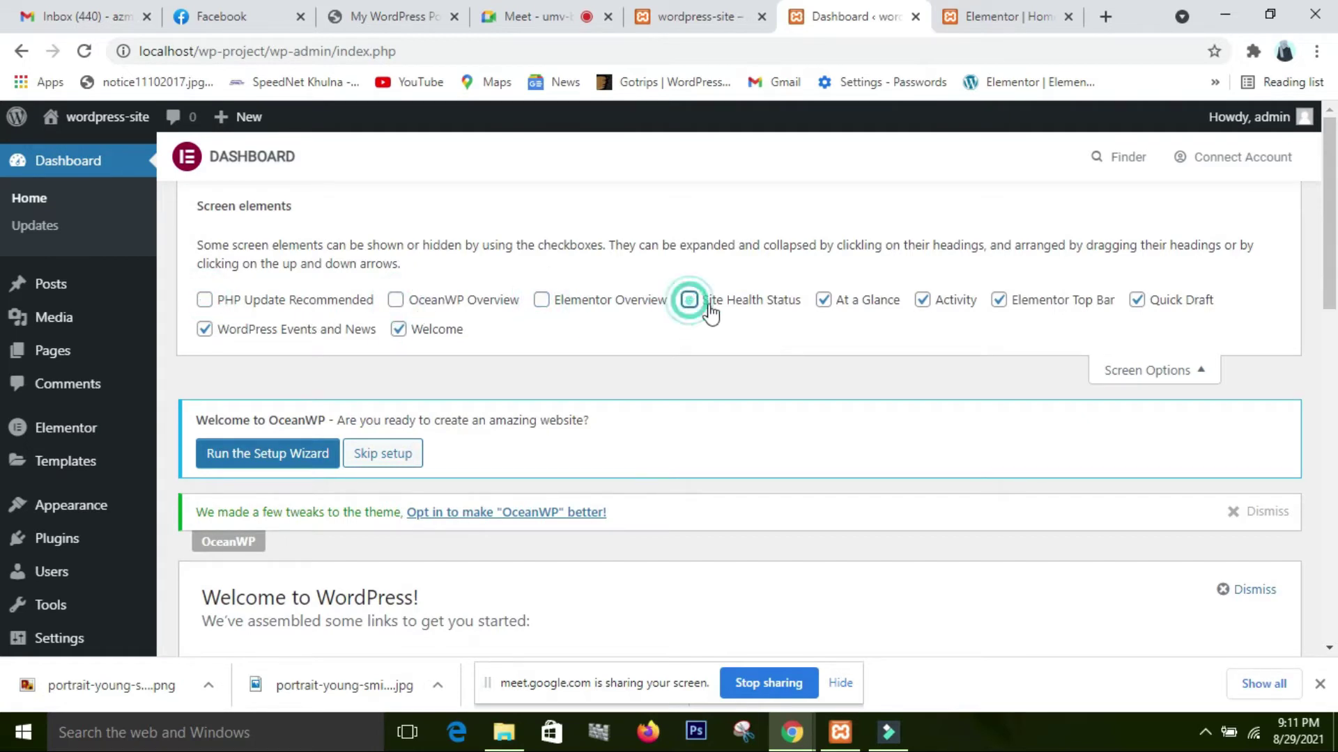
click(826, 301)
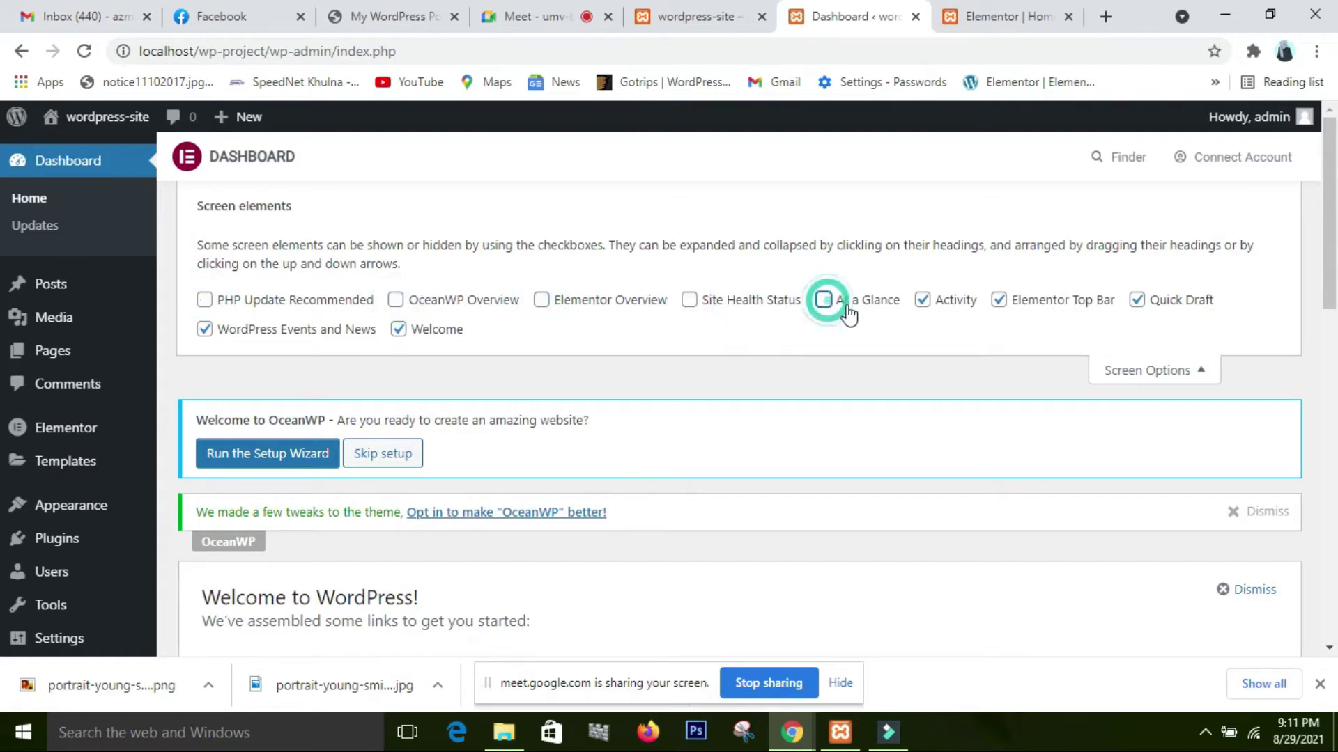
click(921, 301)
click(1000, 301)
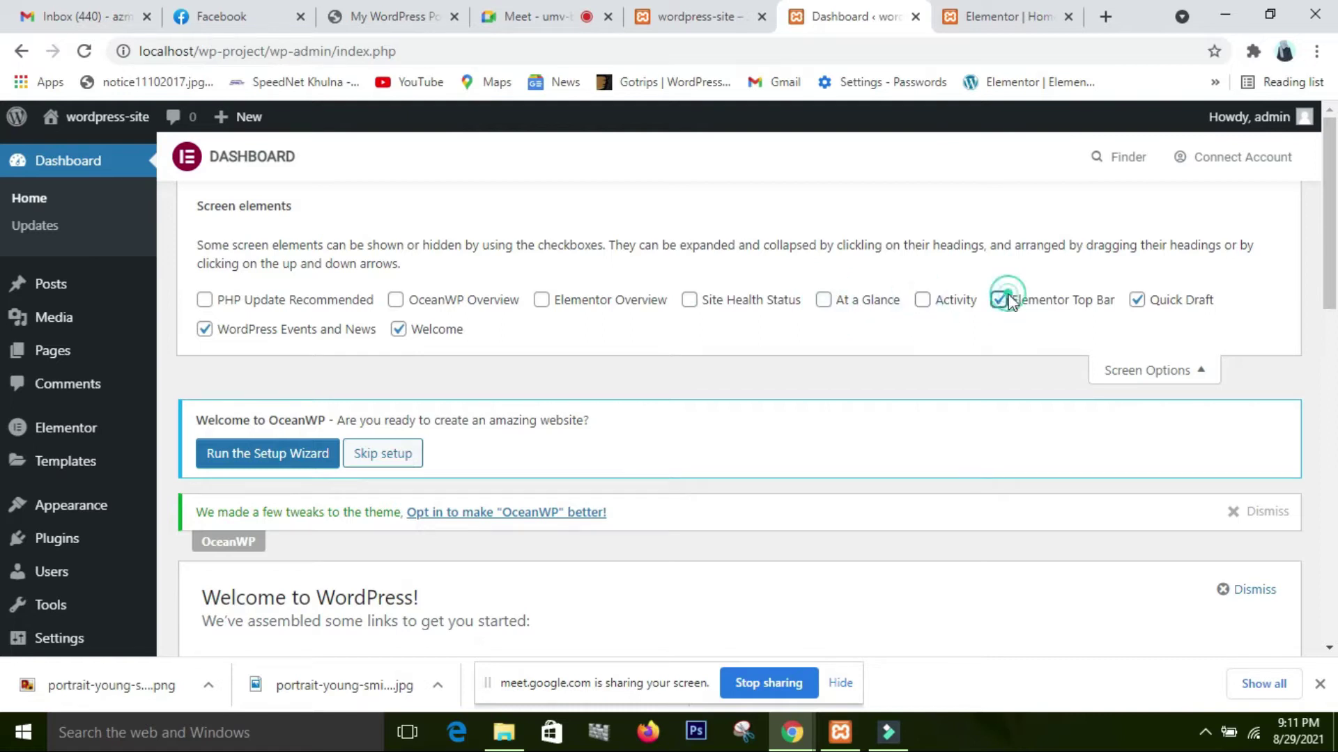
click(1137, 251)
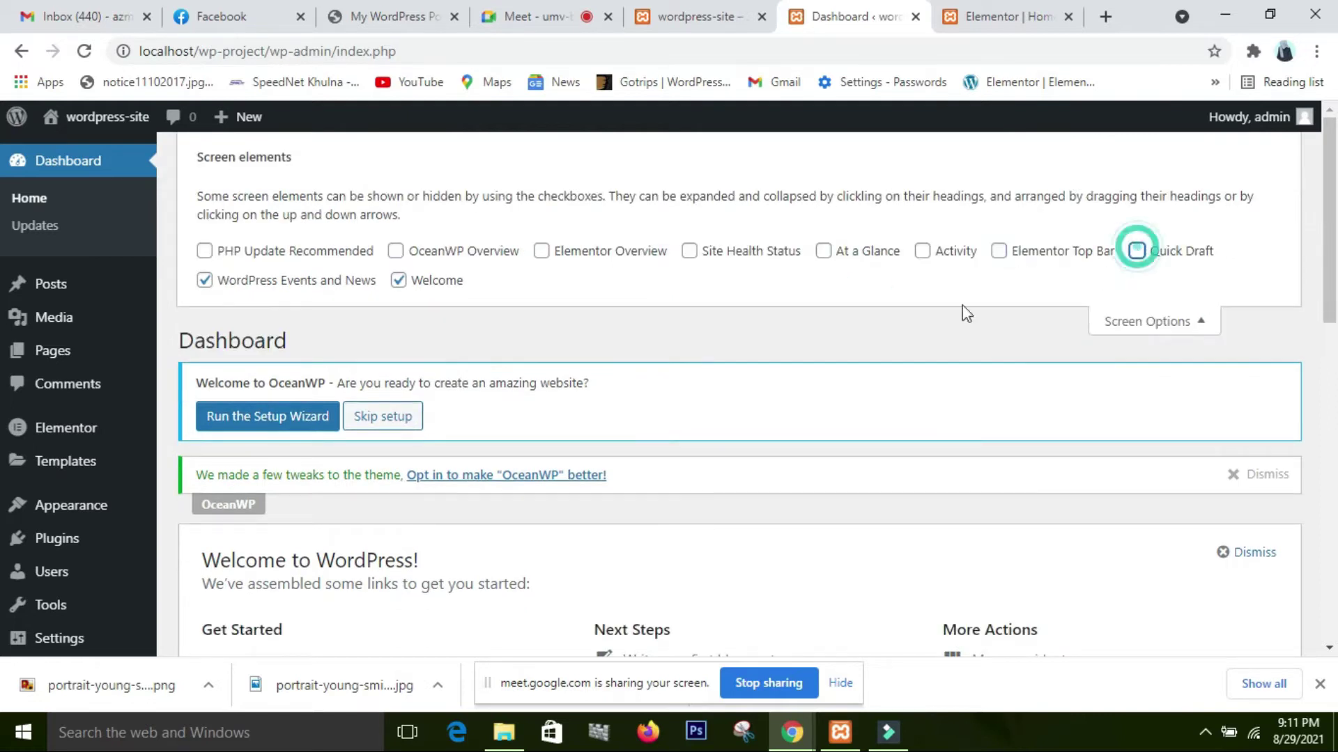
click(206, 281)
click(399, 281)
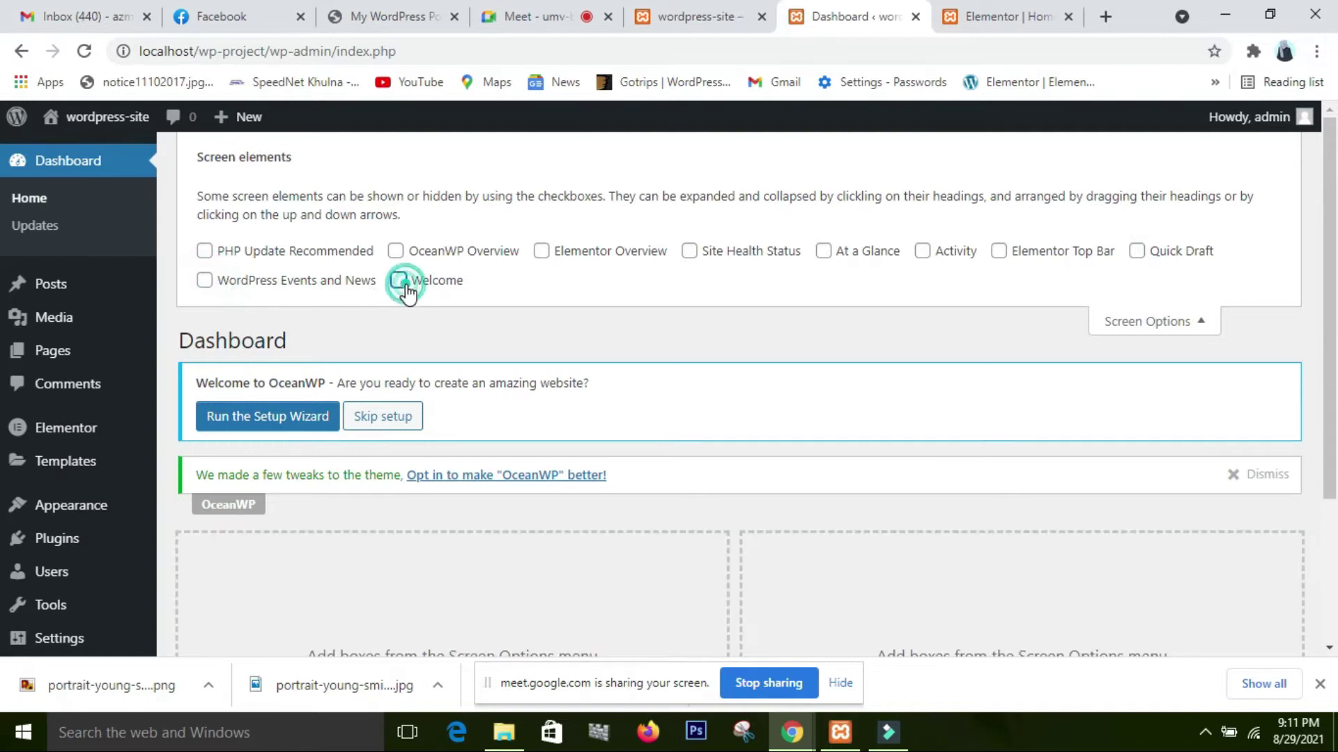
right_click(791, 501)
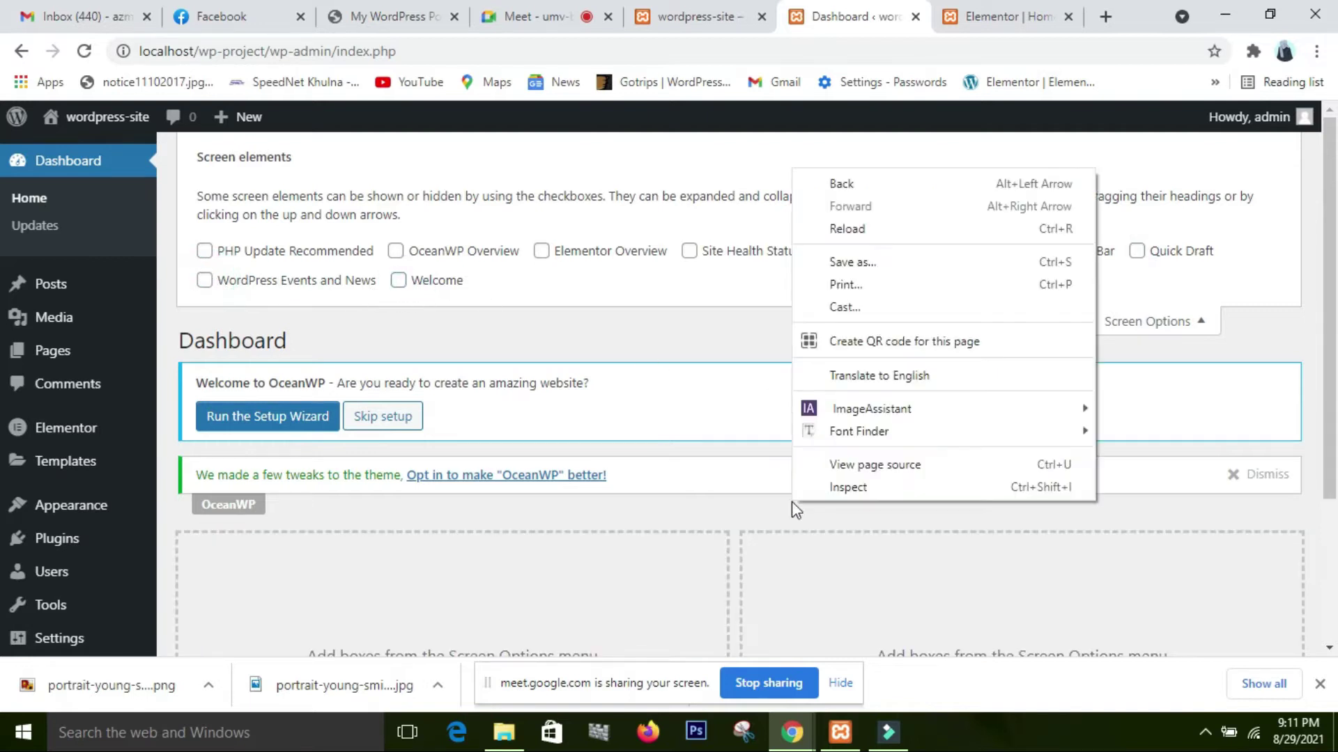
click(671, 522)
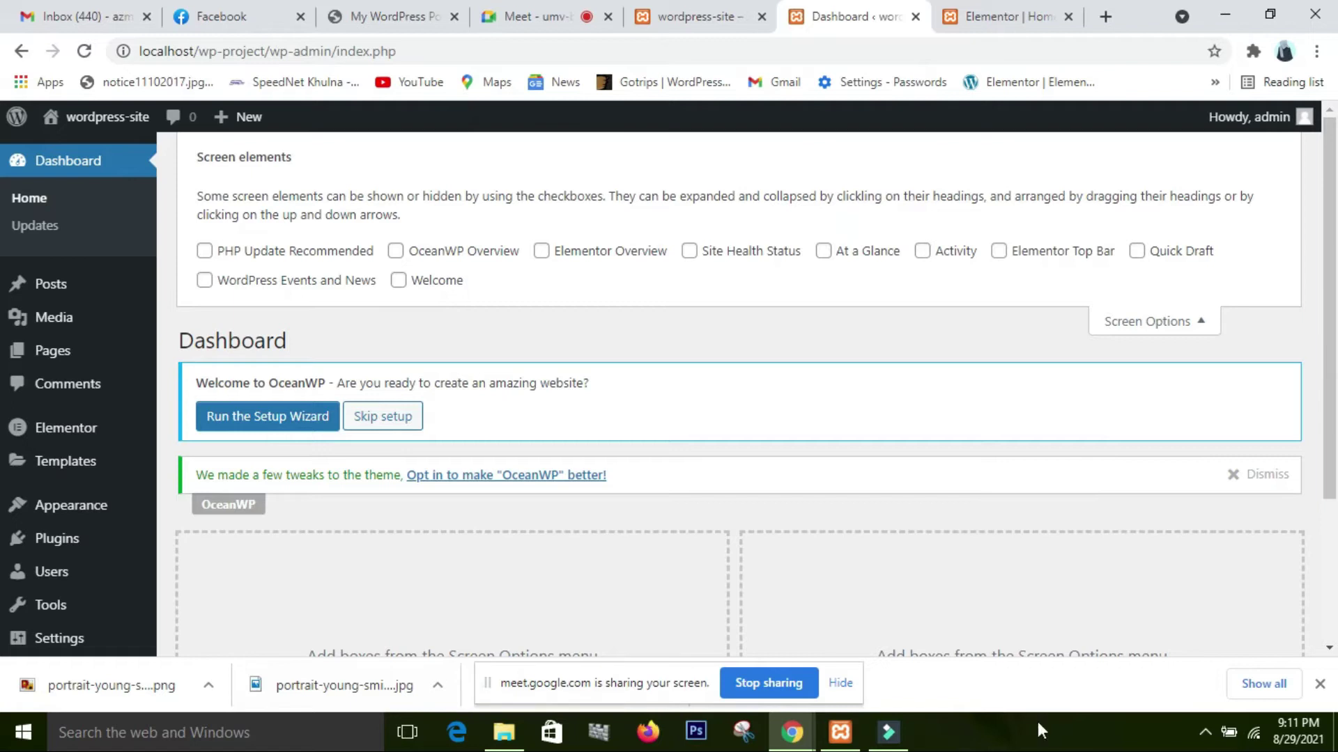
Dismiss the OceanWP notice about tweaks to the theme on the dashboard.
scroll(303, 616, down, 3)
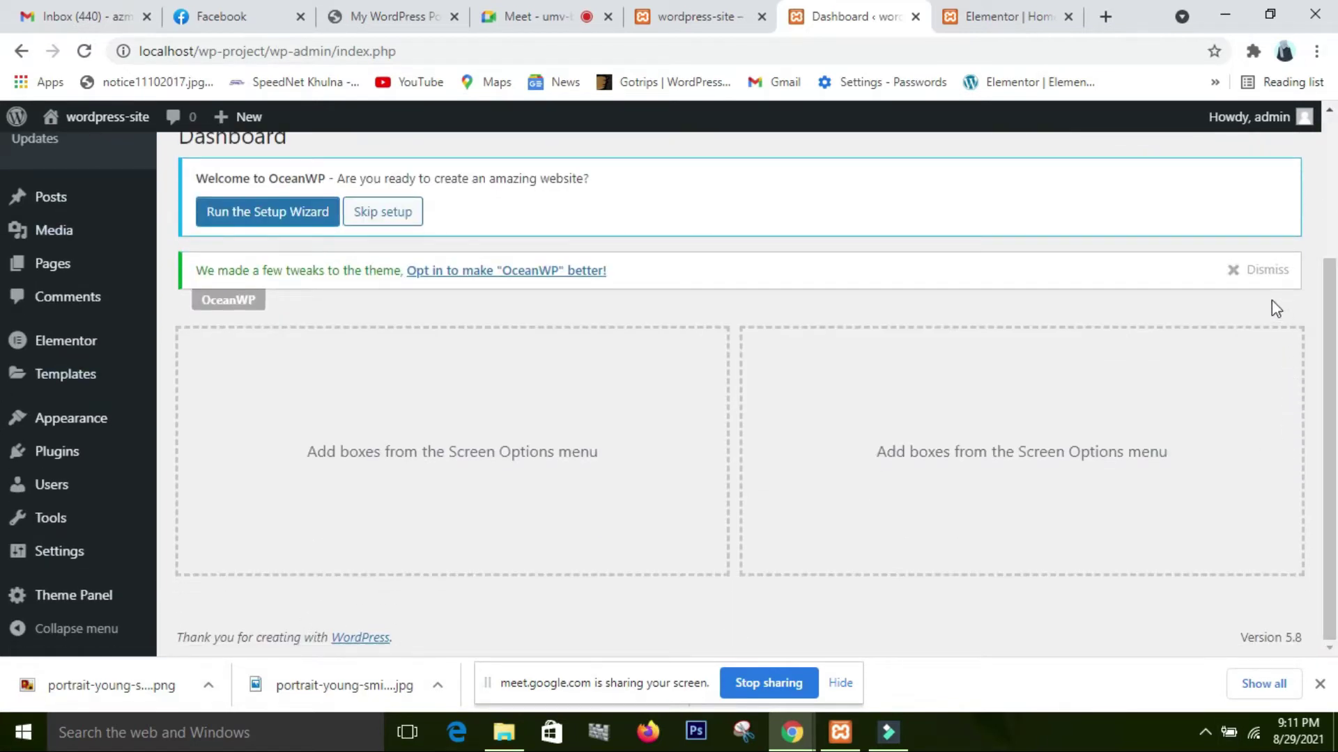
click(1234, 272)
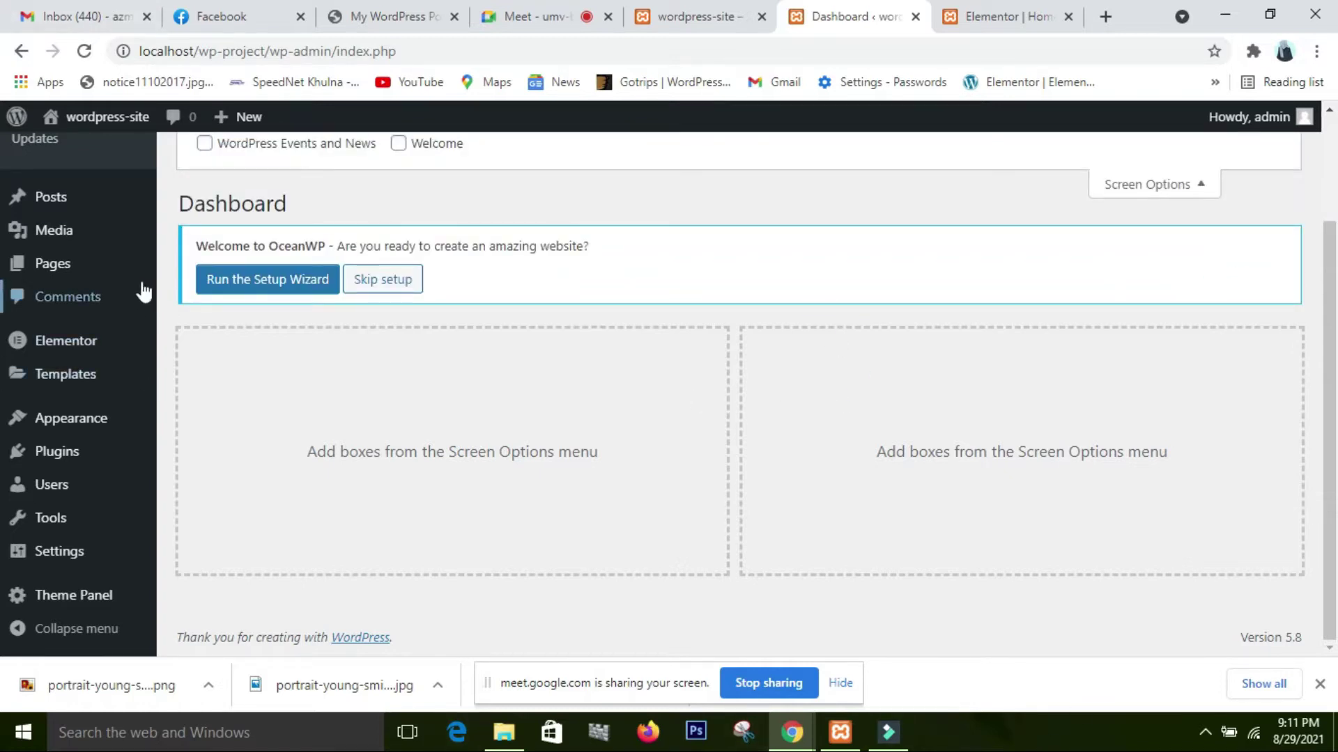
scroll(143, 288, up, 2)
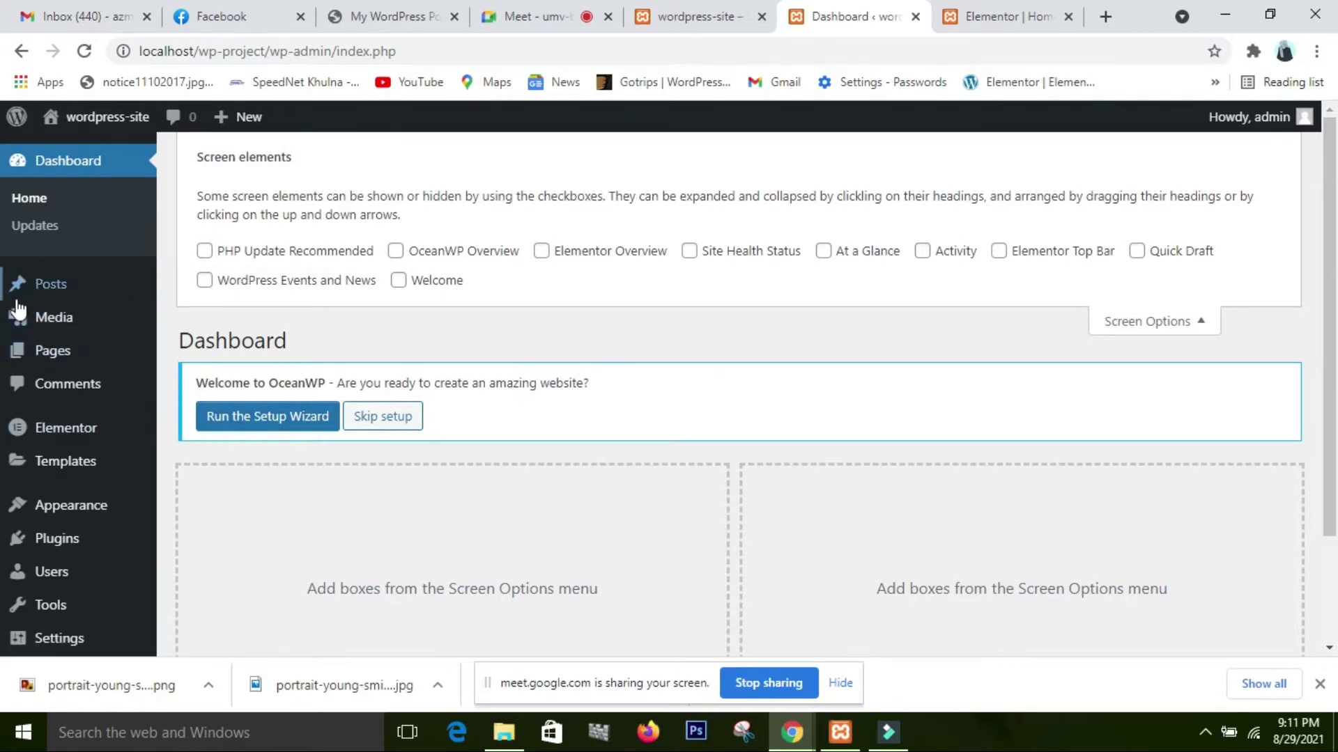
Open the list of all posts and start a new post.
mouse_move(57, 298)
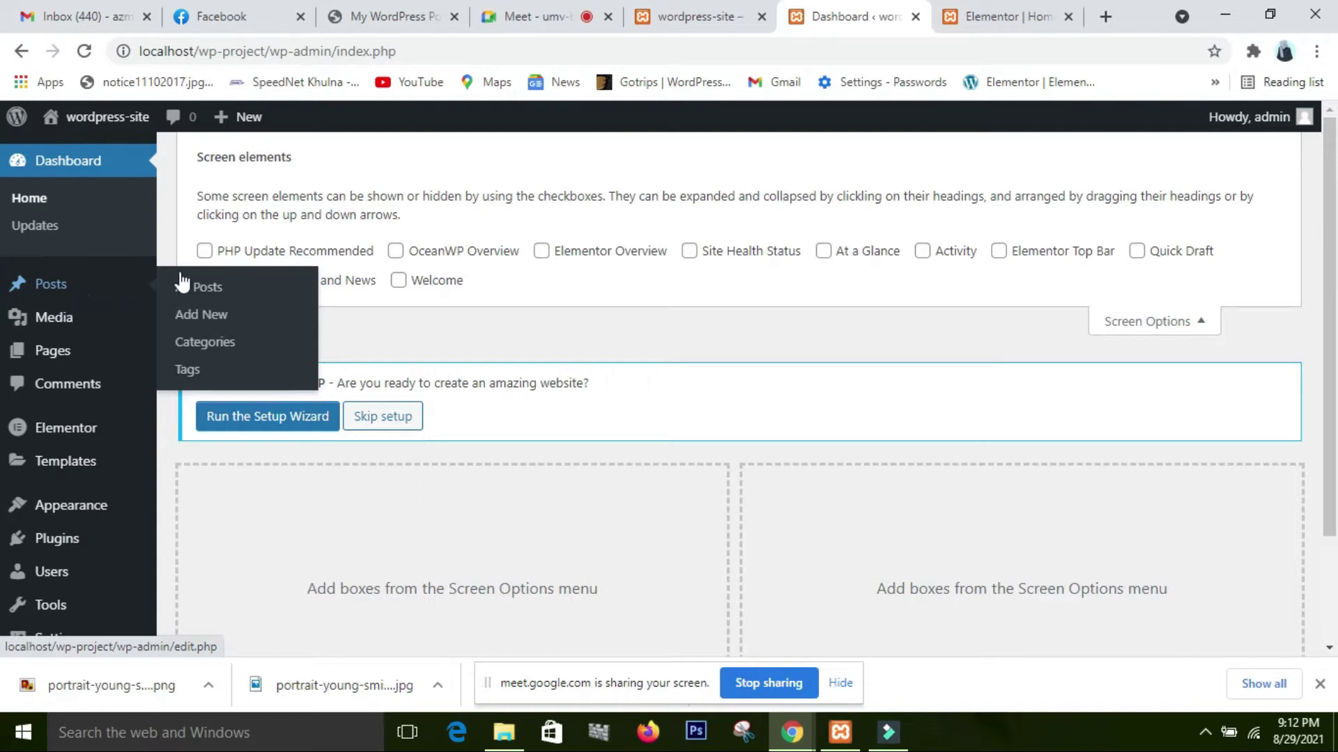
click(213, 296)
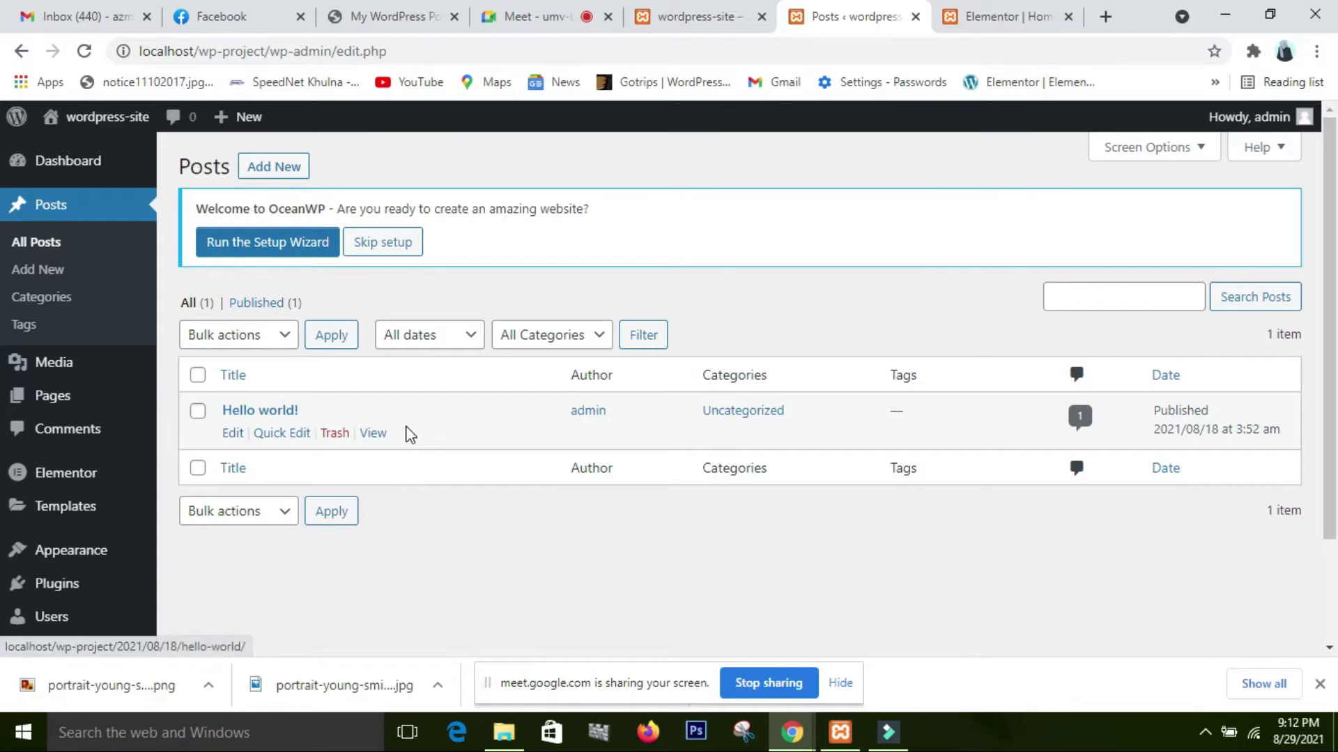
click(66, 281)
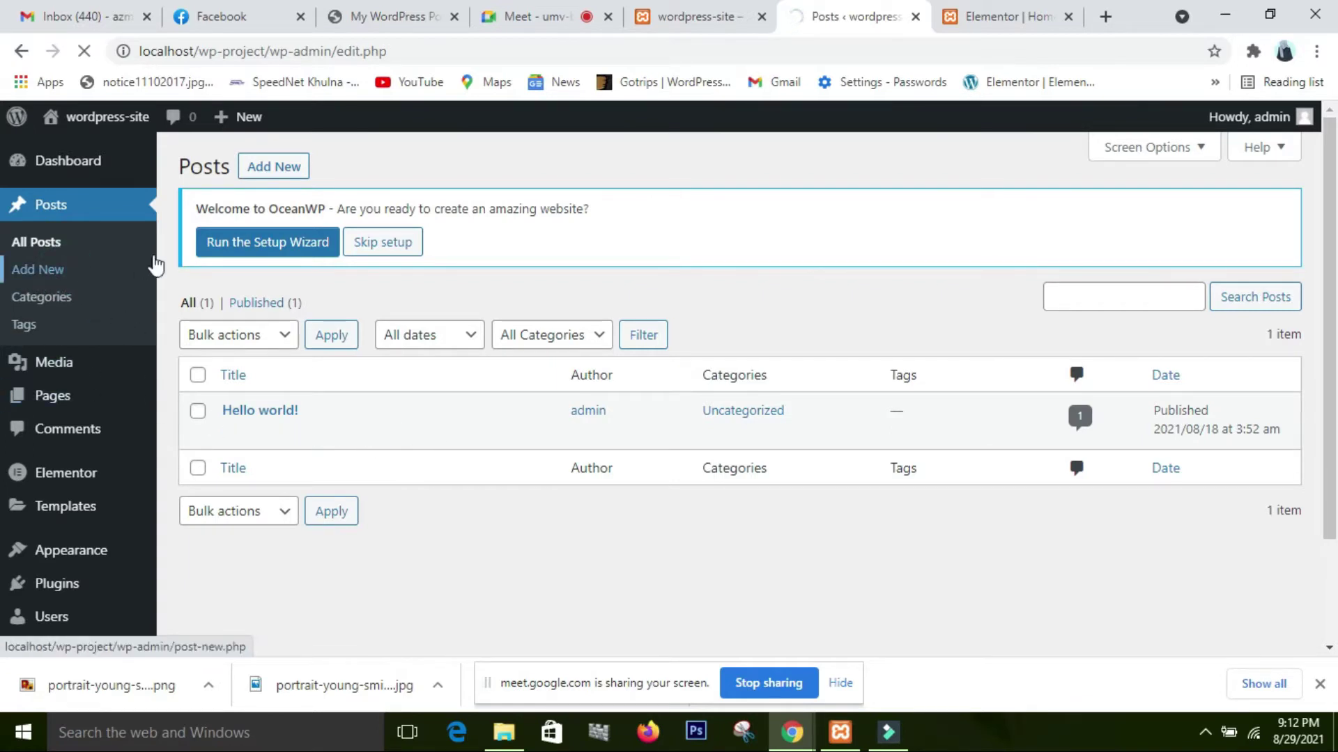
click(288, 172)
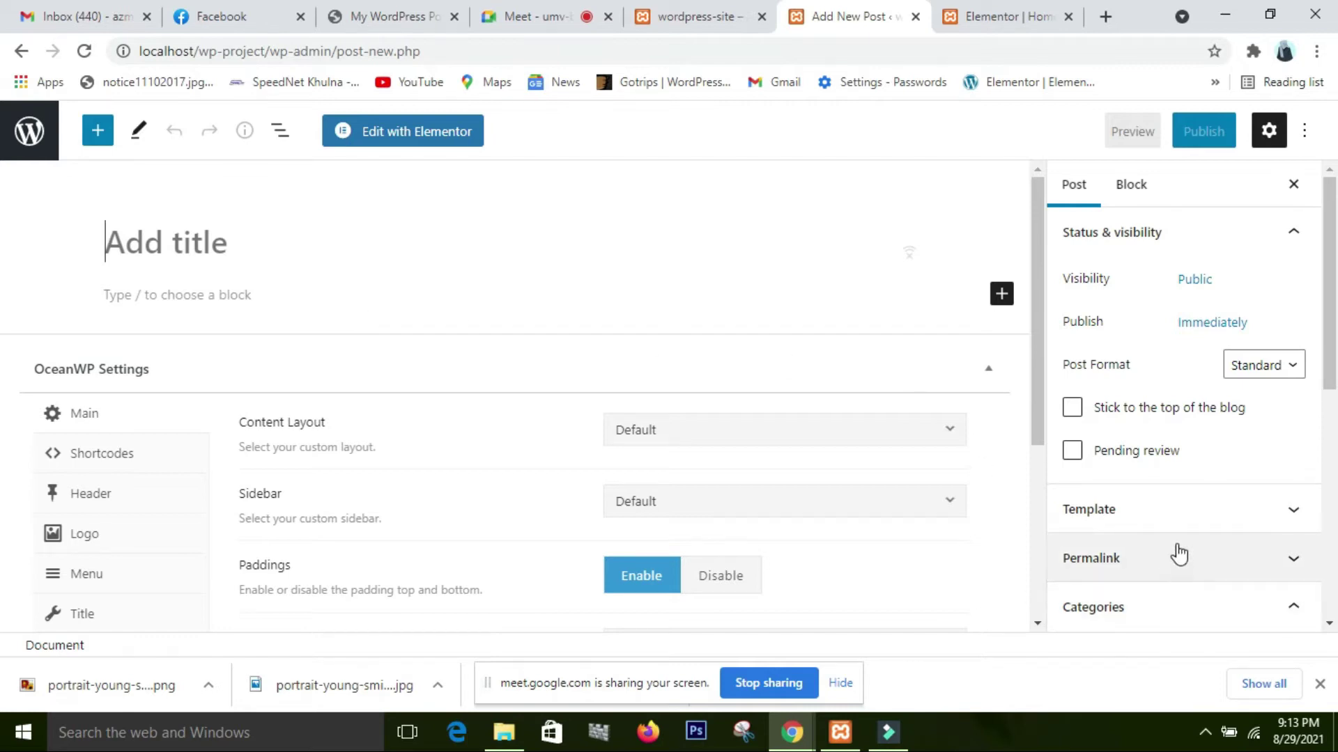
Look through the new post's settings down to Featured image and Discussion, and return to the posts list.
scroll(1177, 554, down, 3)
scroll(1142, 515, down, 3)
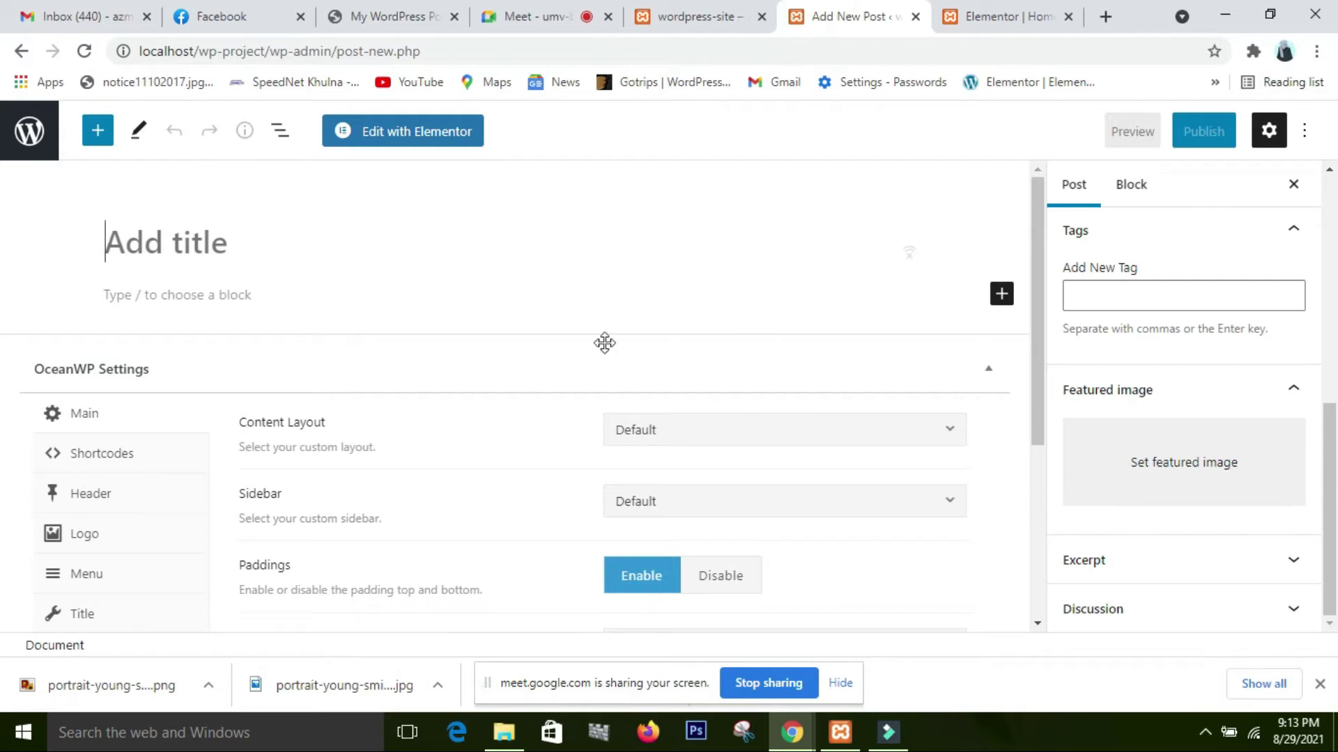
click(21, 52)
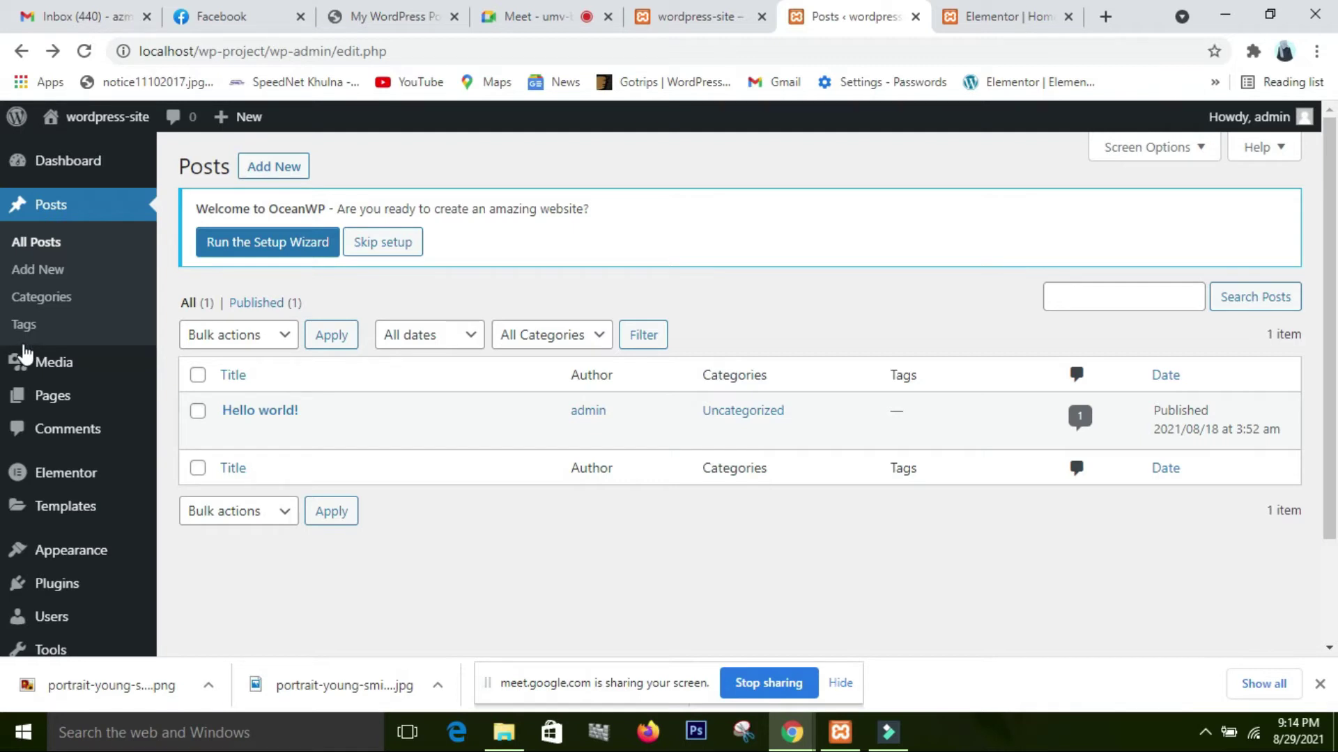
Open the media library, view its file upload area, and return to the library's item view.
mouse_move(19, 358)
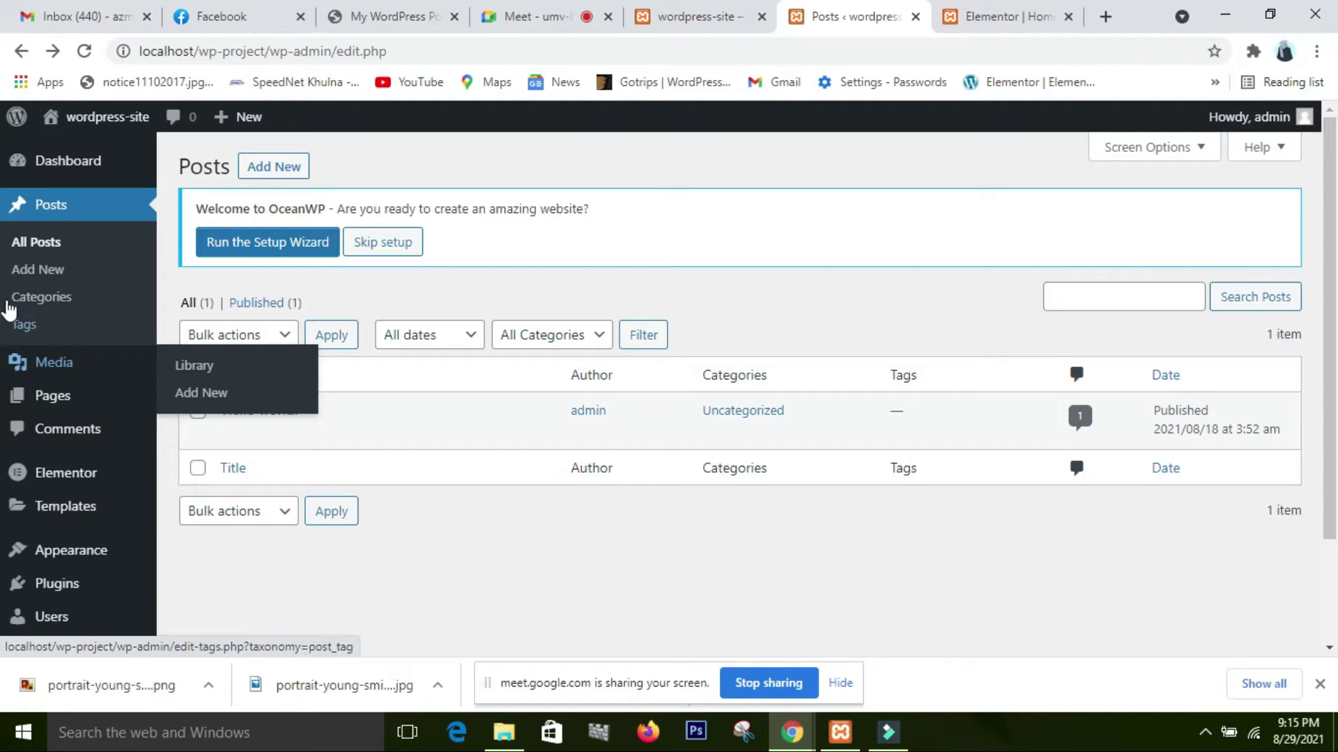
scroll(84, 298, down, 1)
mouse_move(59, 281)
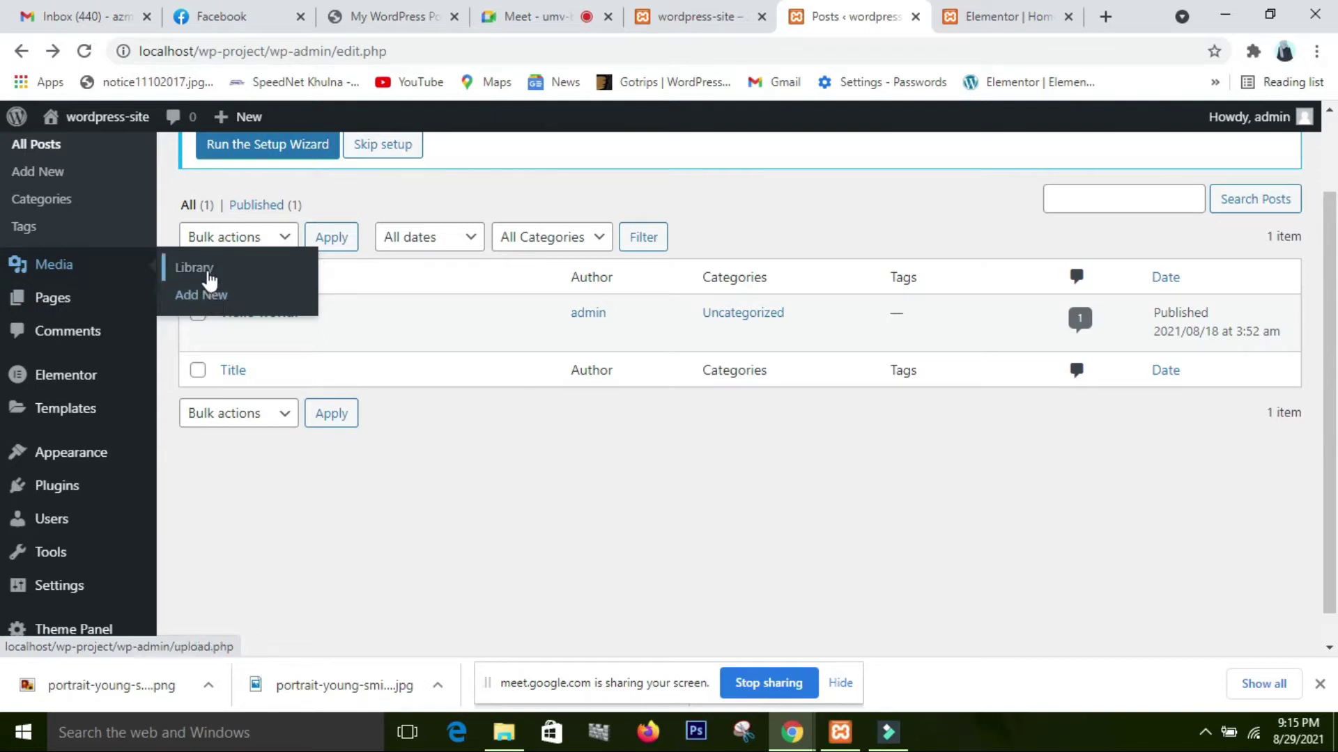
click(205, 280)
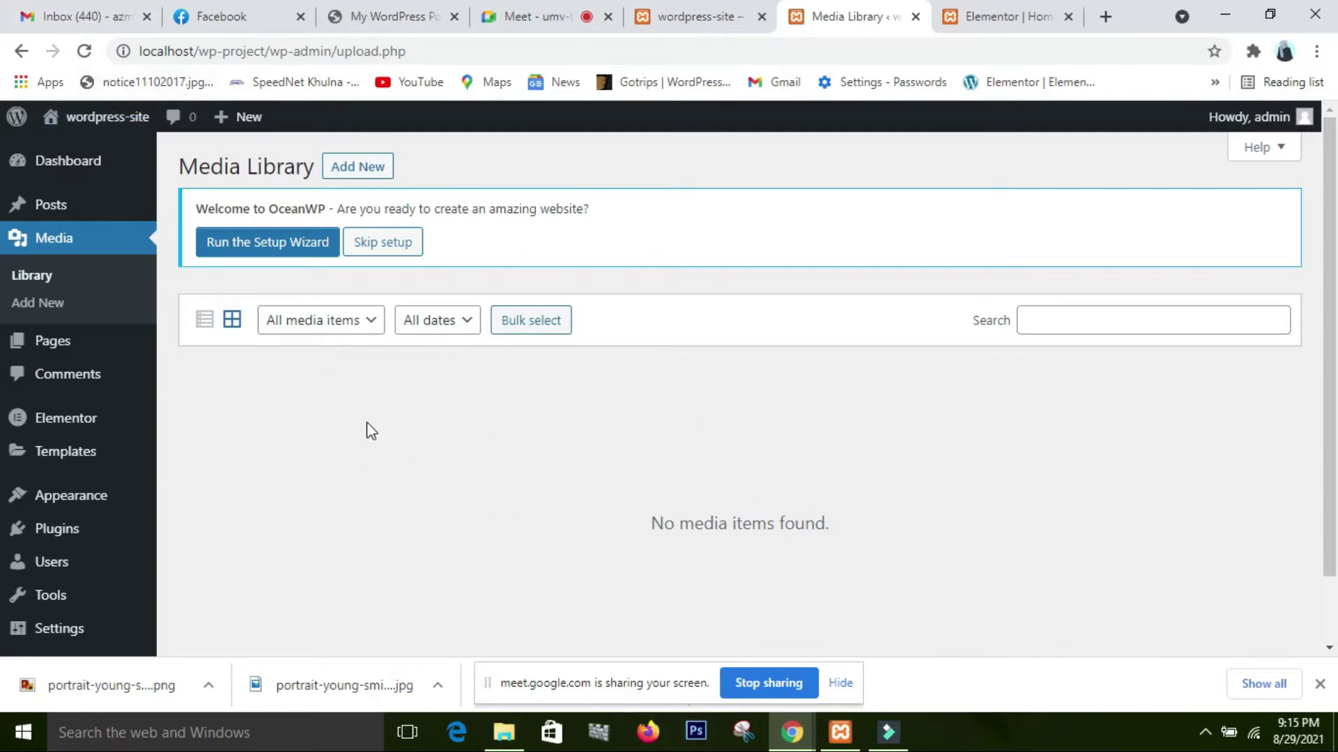
click(362, 168)
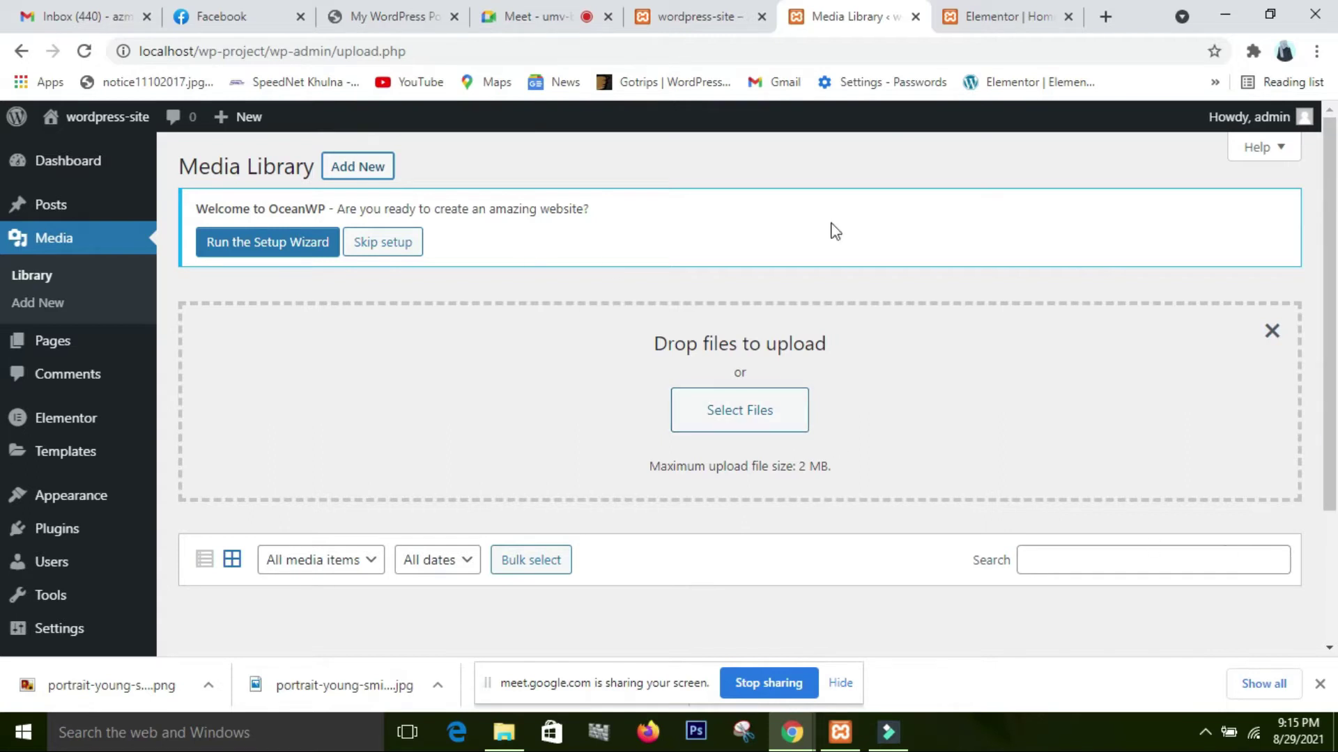
click(54, 279)
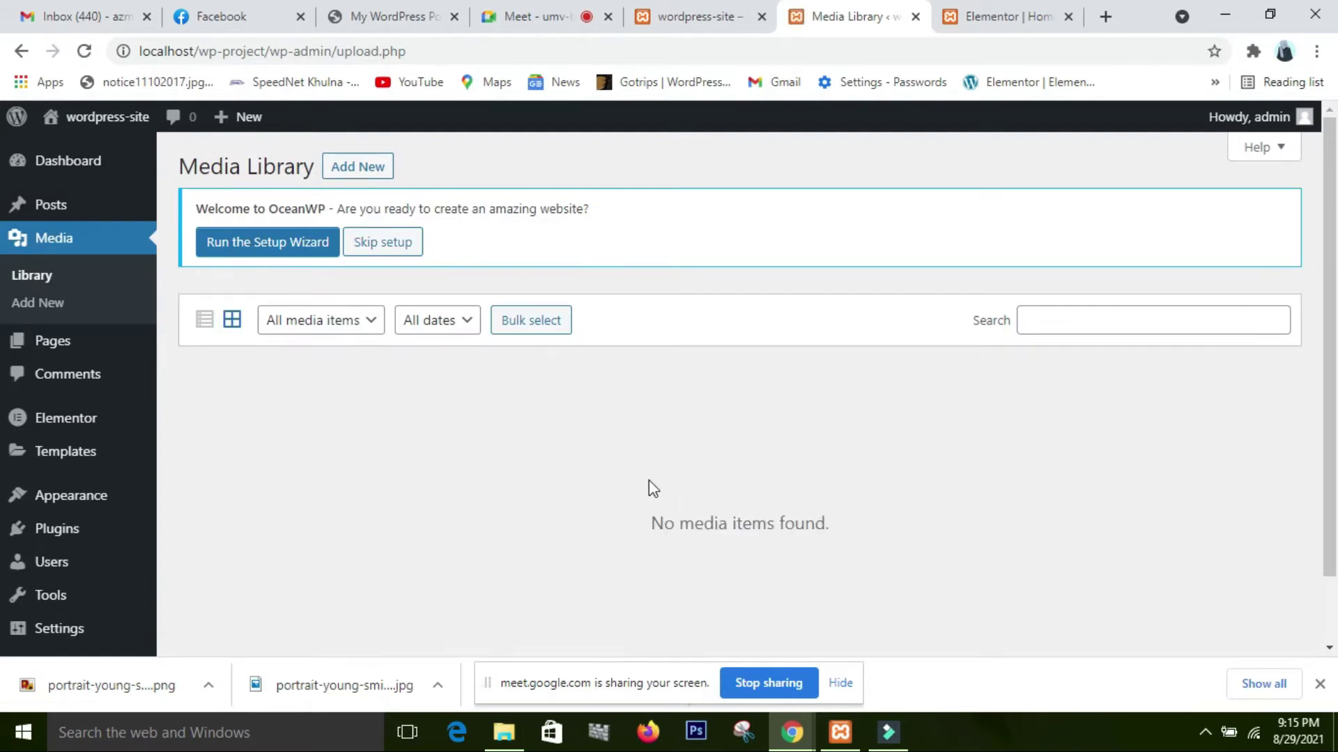
scroll(648, 481, down, 2)
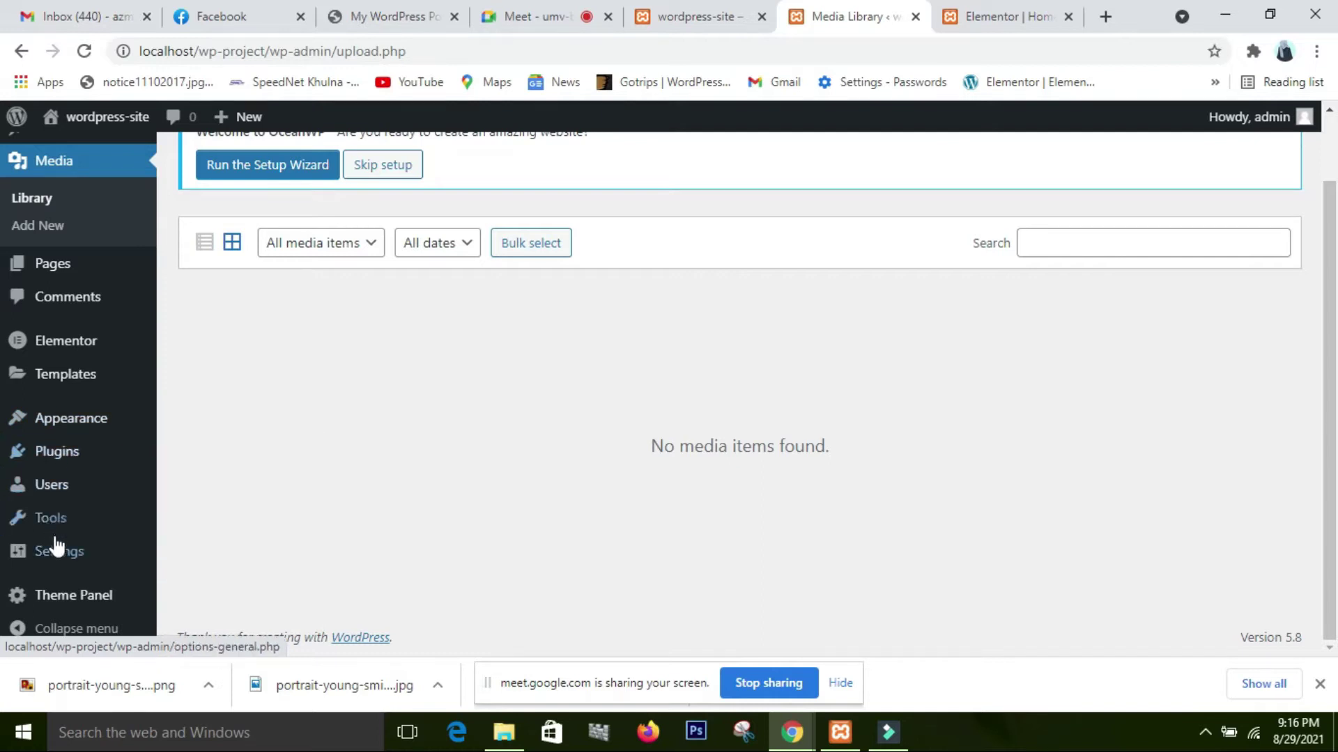
mouse_move(63, 432)
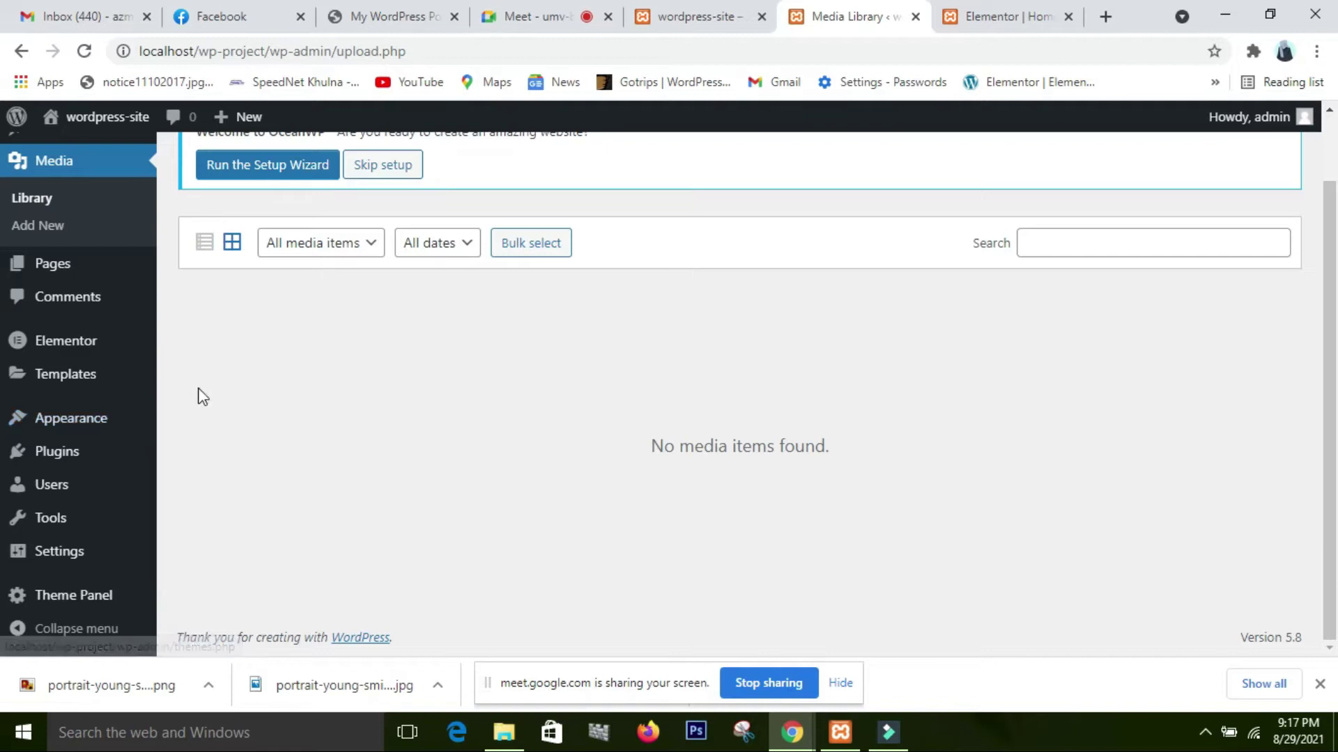
mouse_move(108, 428)
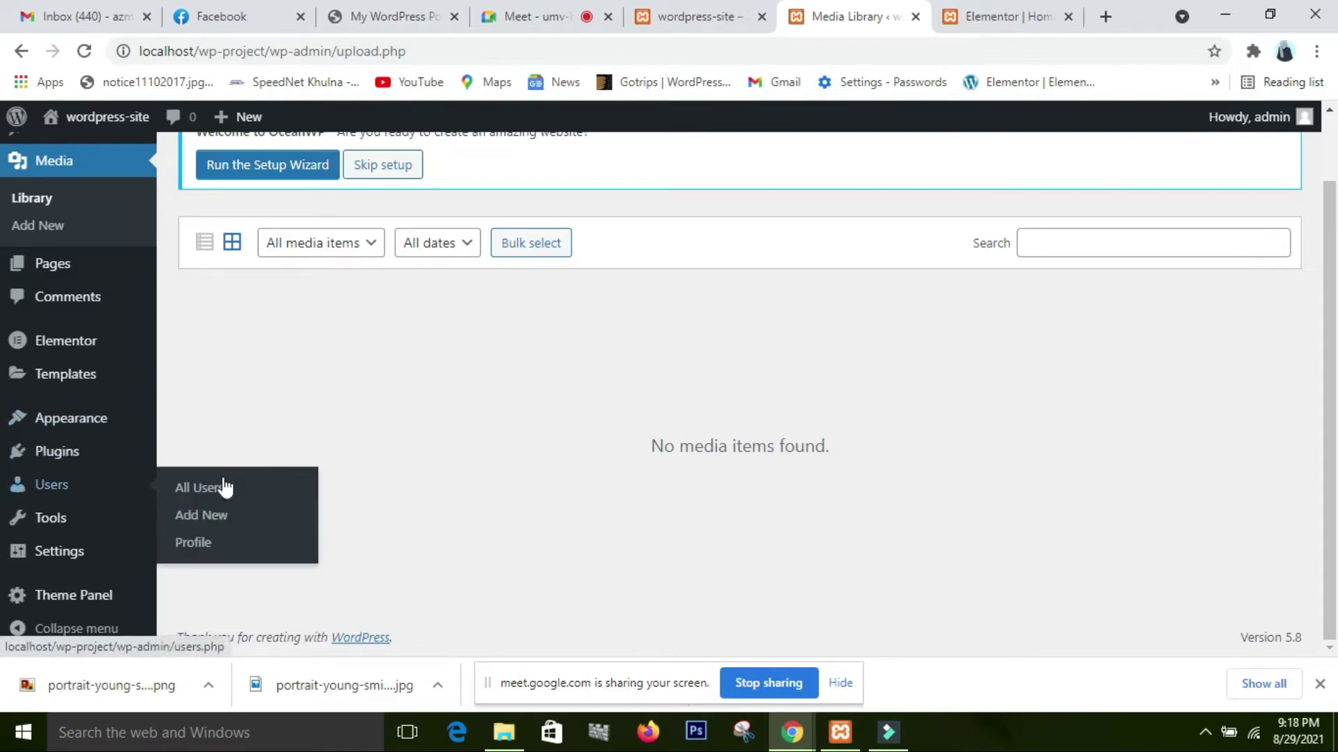
mouse_move(79, 467)
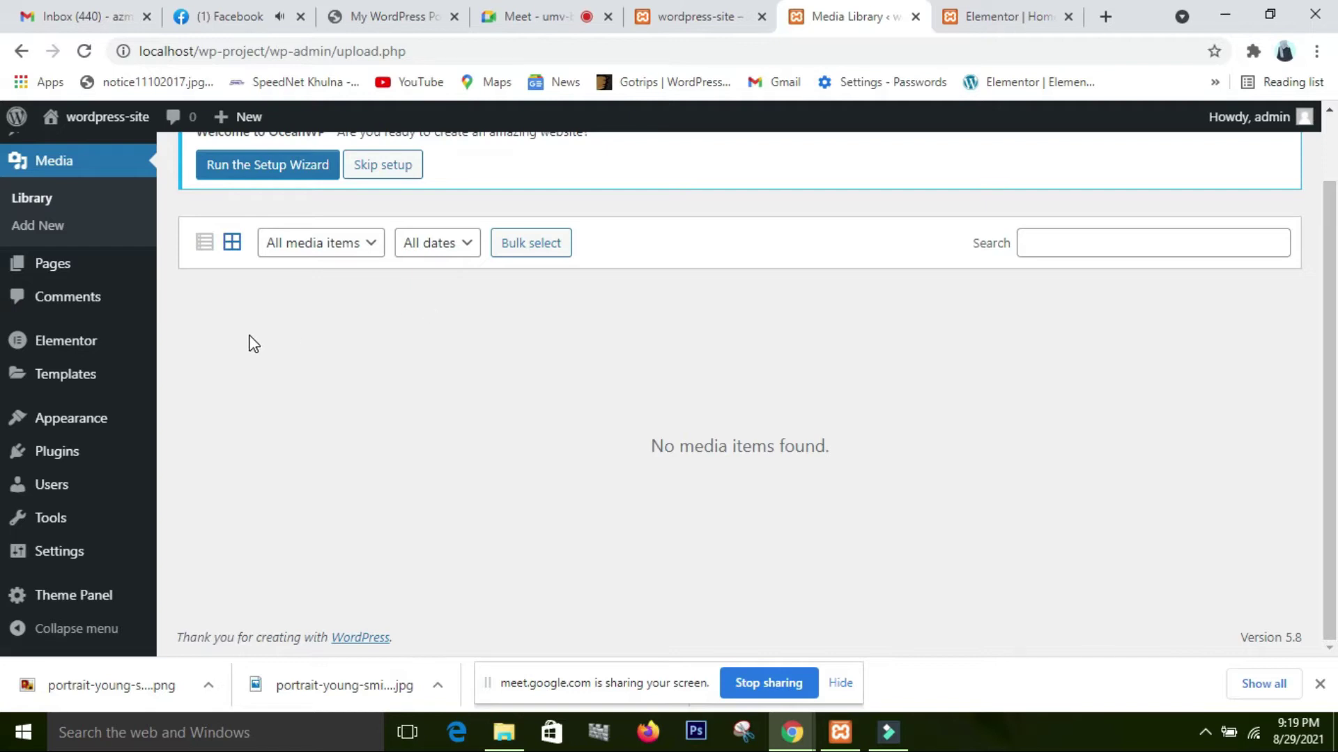
mouse_move(28, 363)
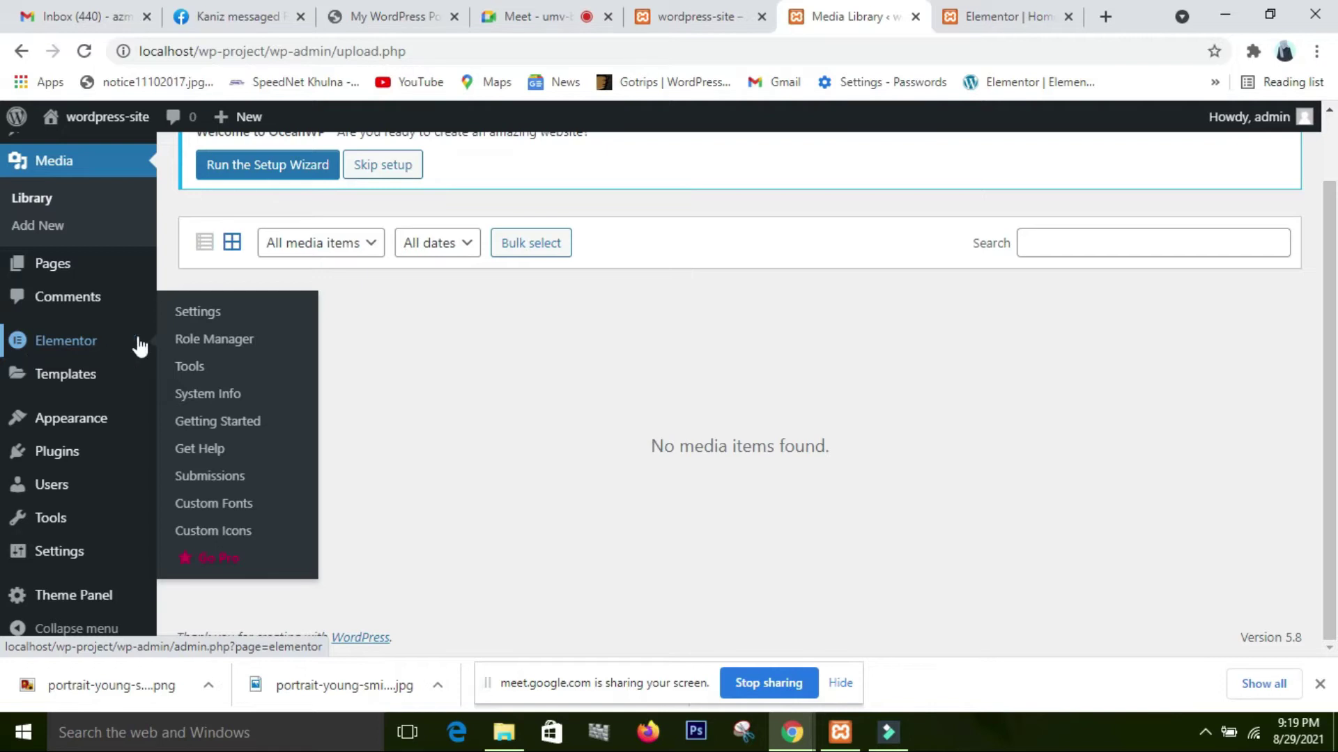
mouse_move(82, 439)
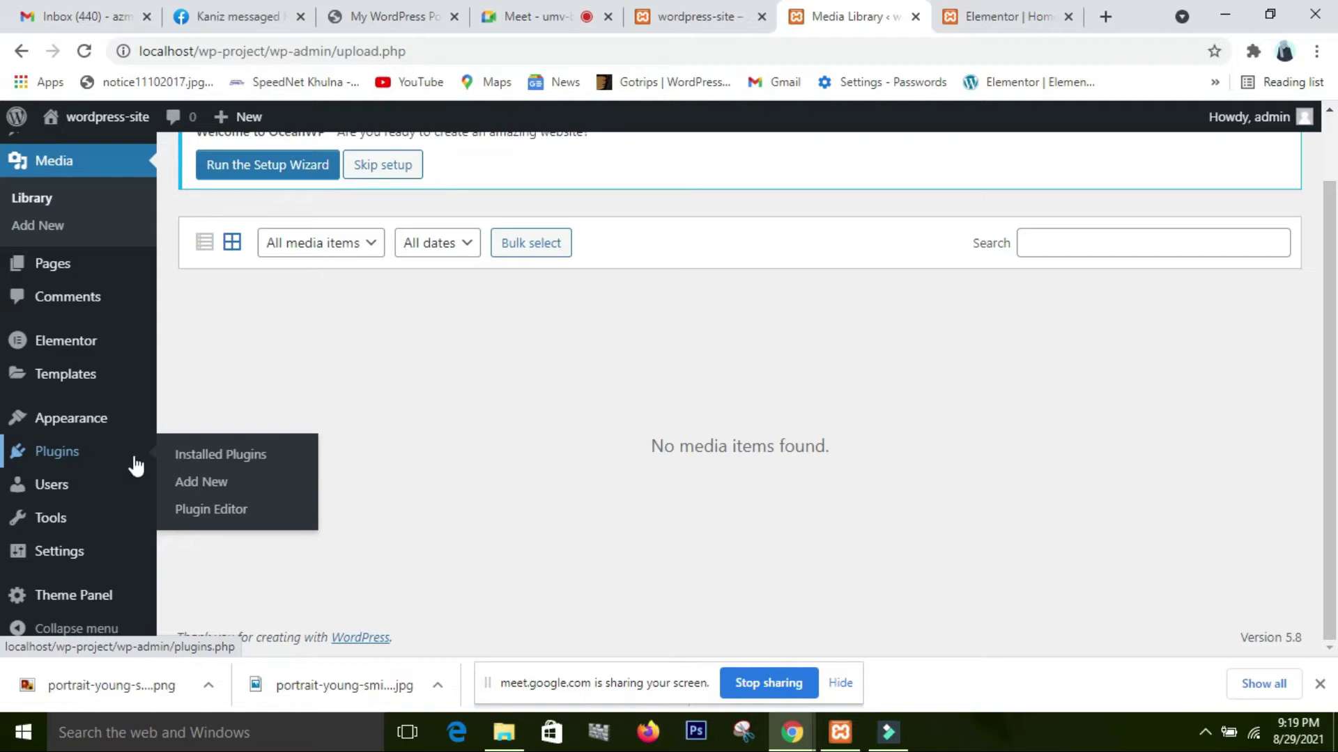
View the list of installed plugins and browse the featured plugins available for installation.
click(241, 462)
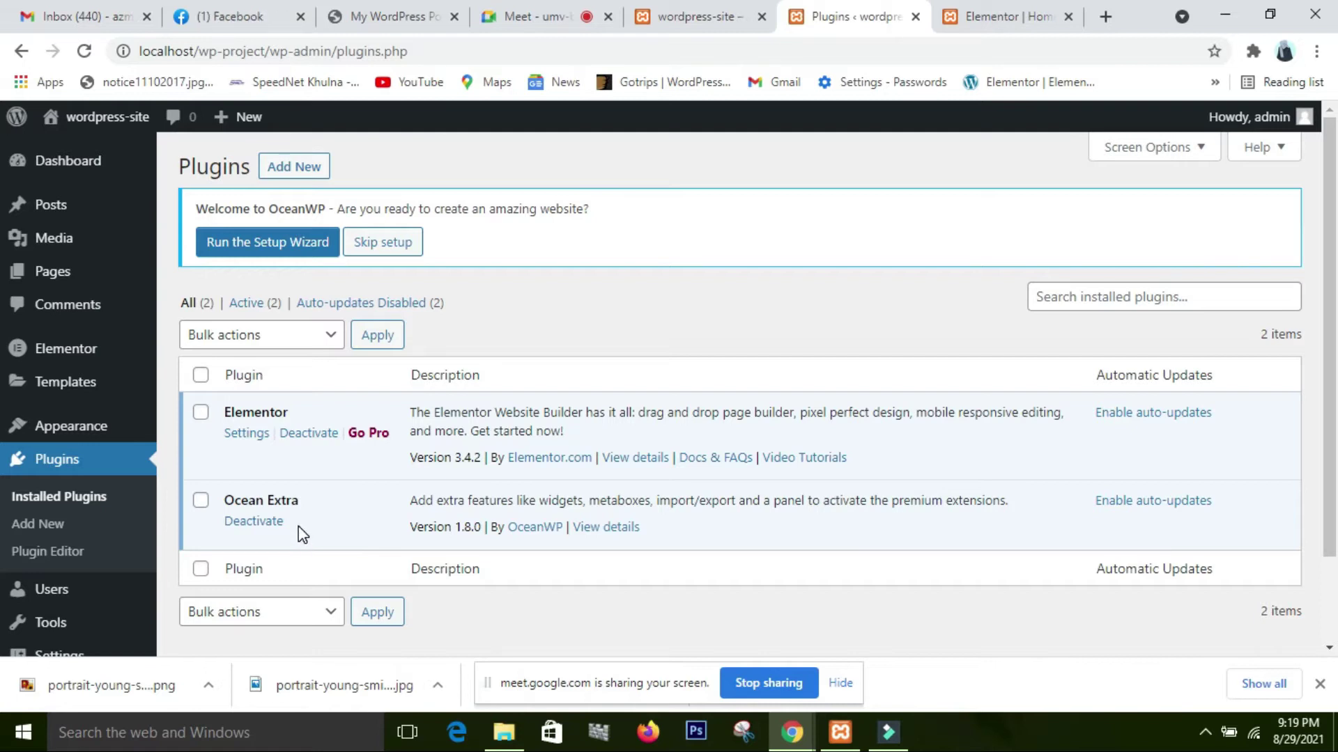
mouse_move(10, 387)
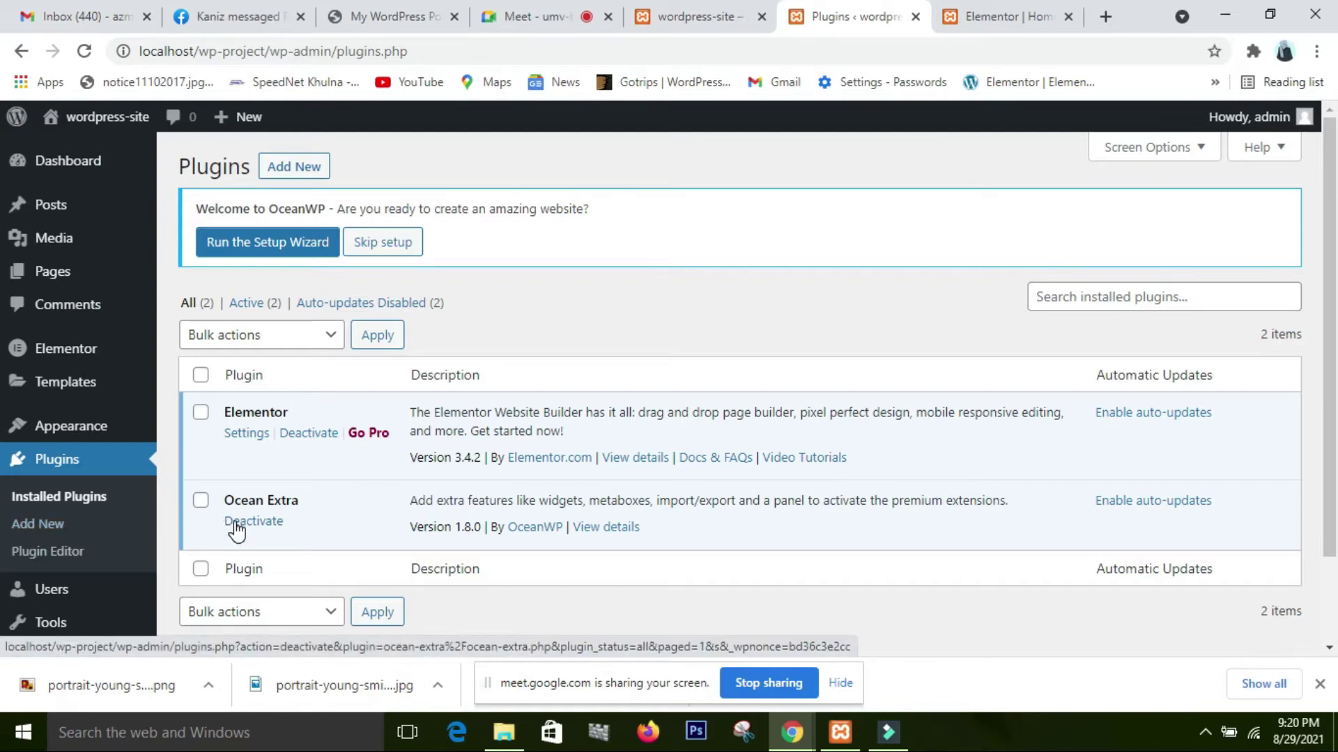
click(291, 168)
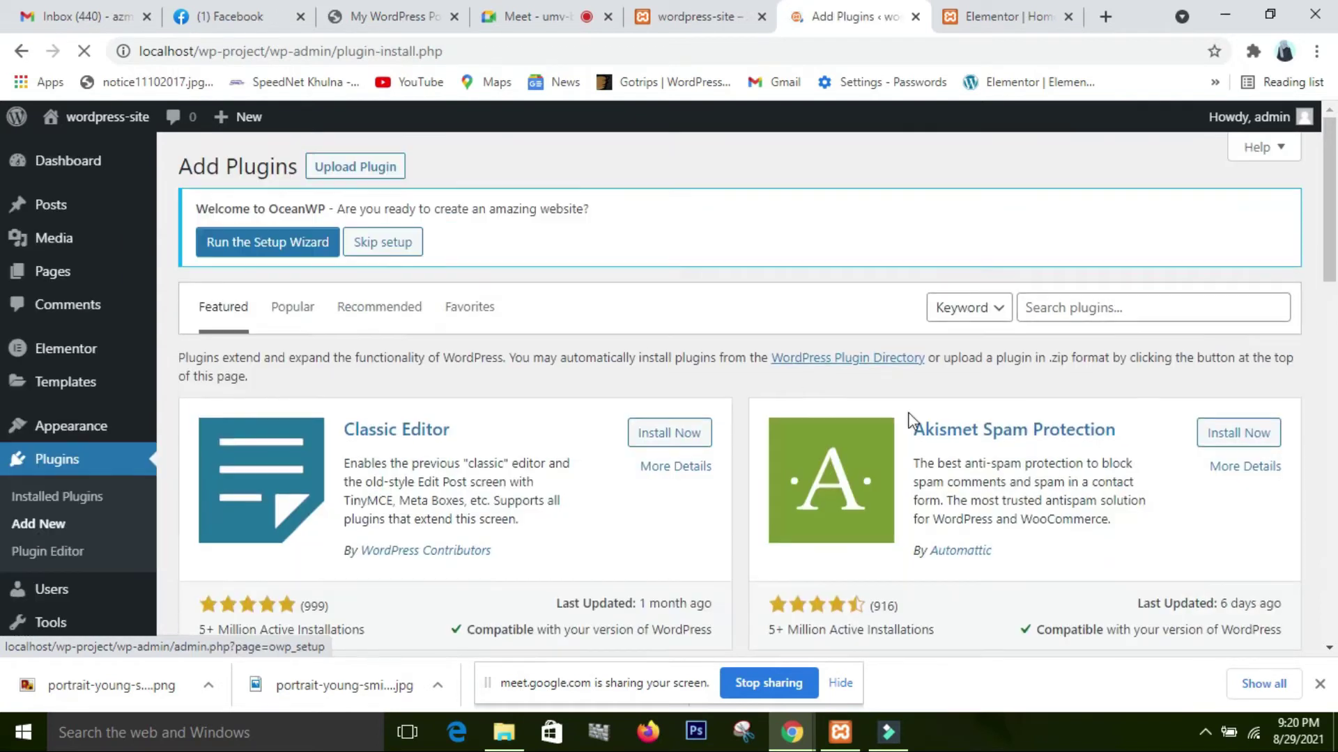
click(1070, 312)
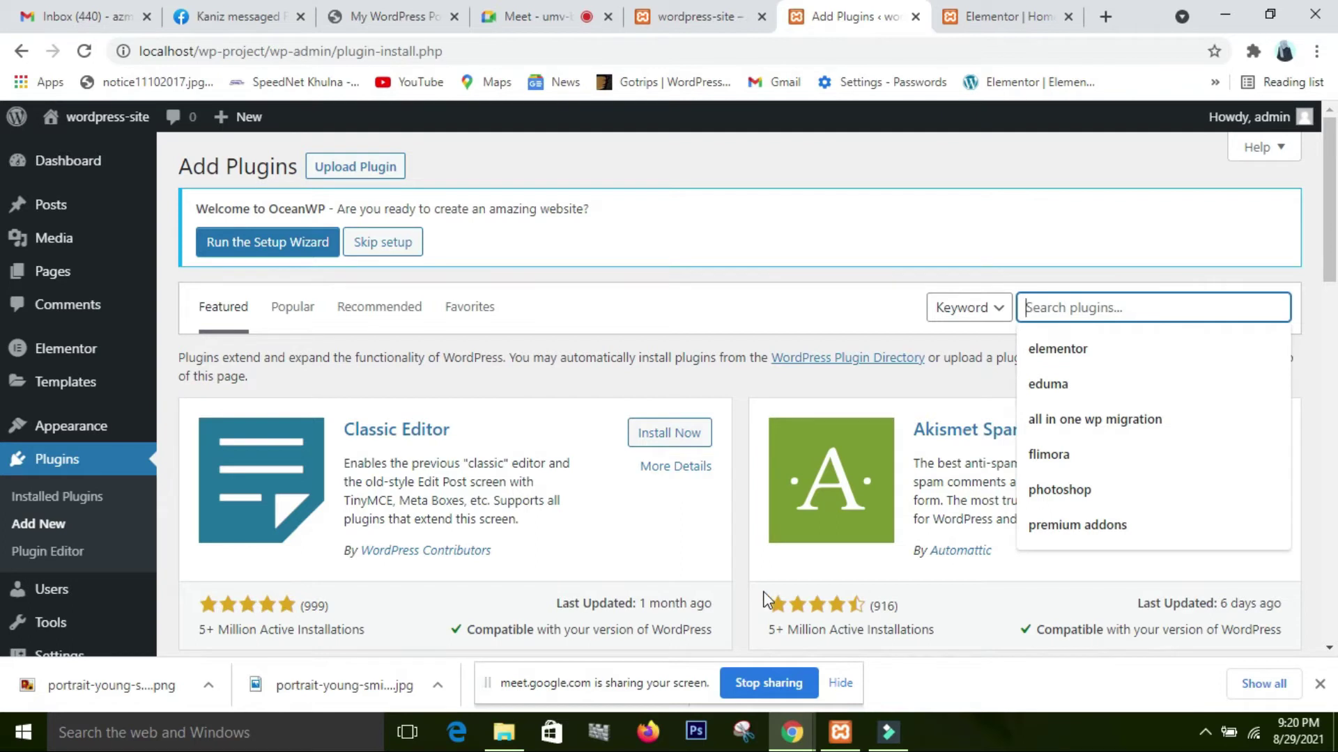
scroll(774, 601, down, 4)
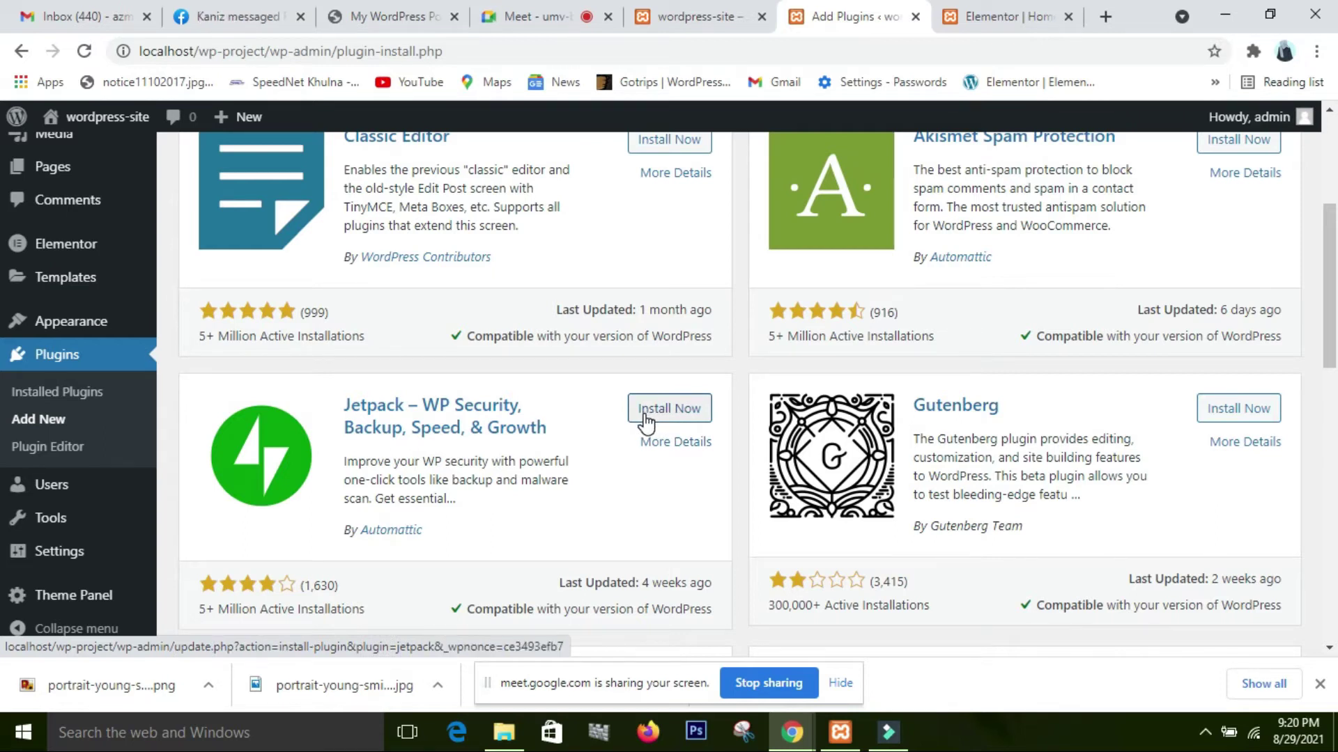
mouse_move(54, 549)
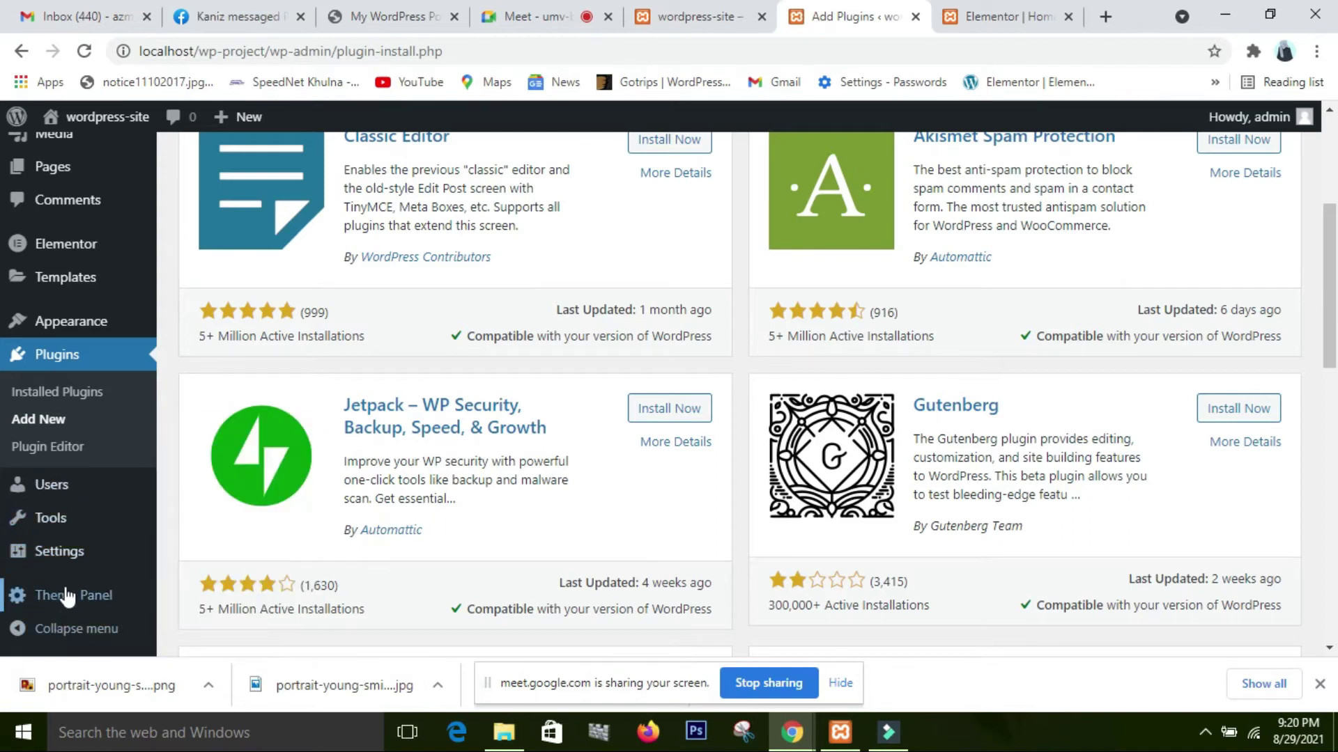
scroll(66, 595, down, 3)
mouse_move(69, 492)
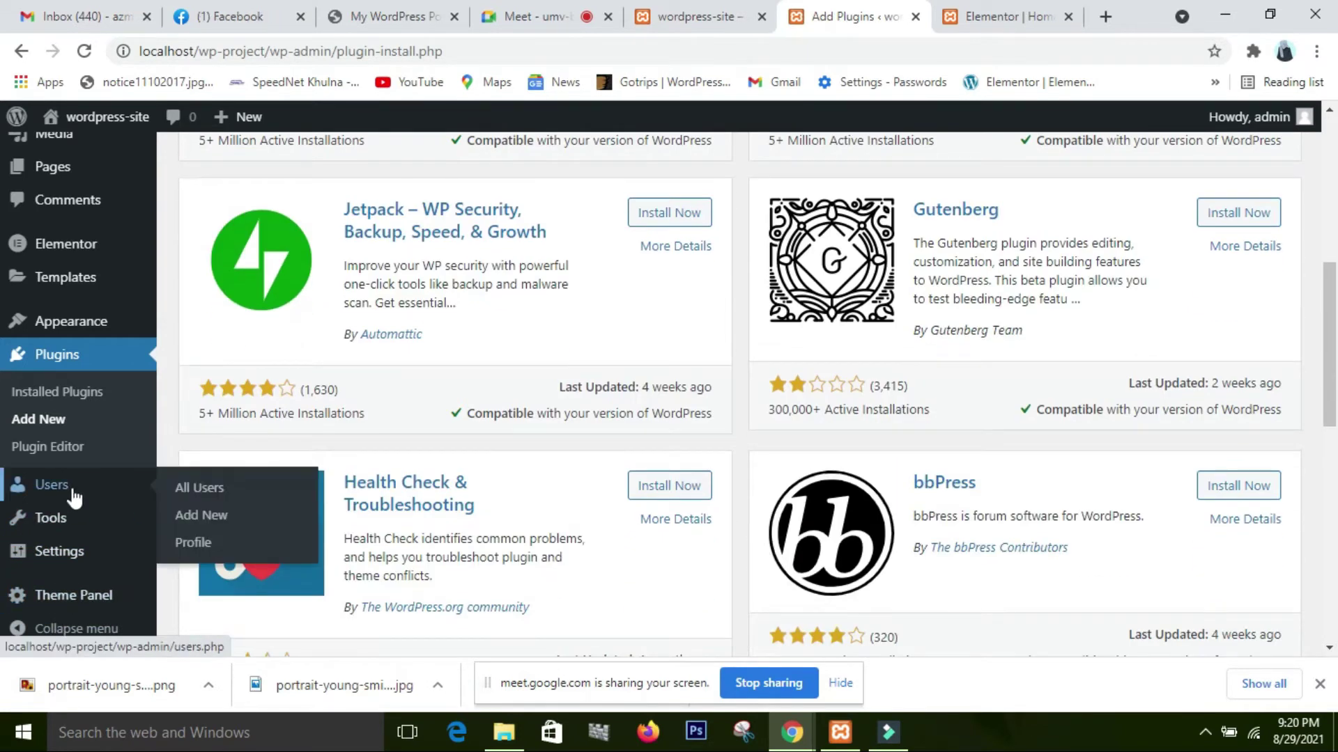
scroll(75, 497, down, 3)
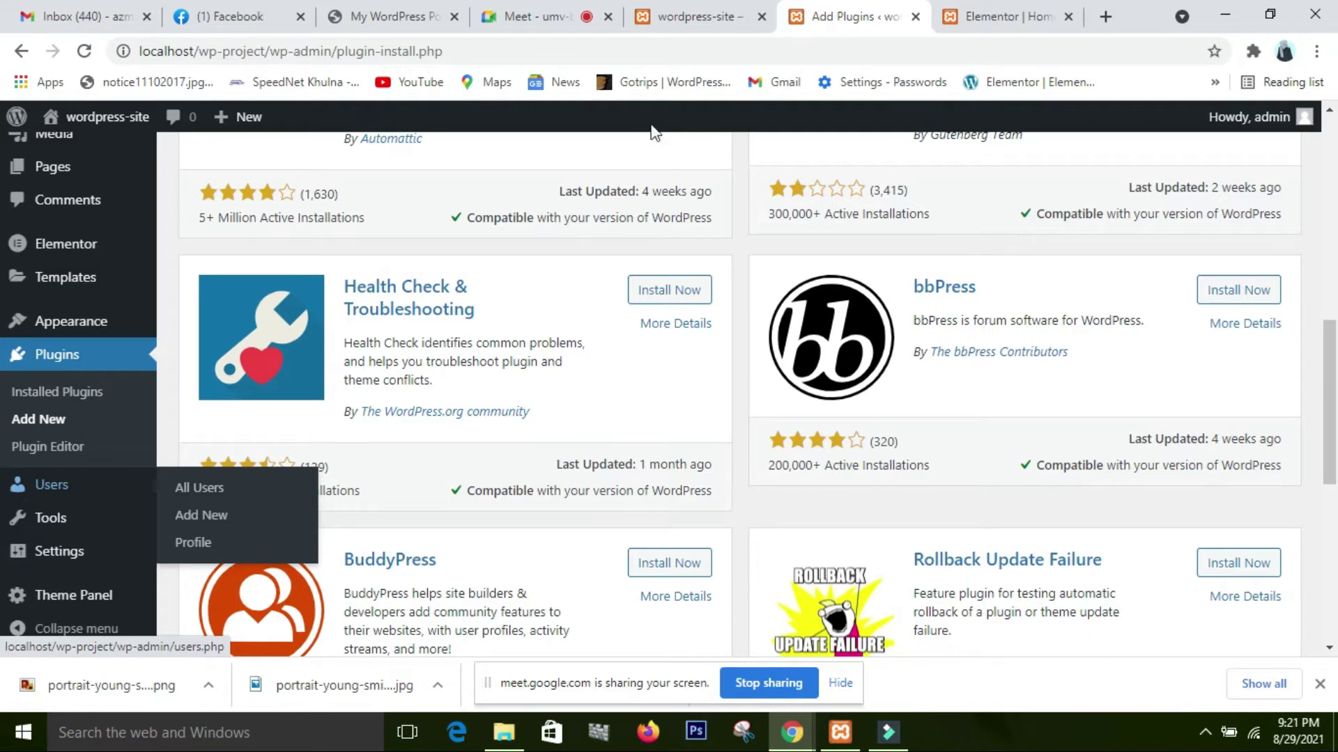
Switch to the Google Meet call, admit the waiting participant and close the meeting details.
click(564, 15)
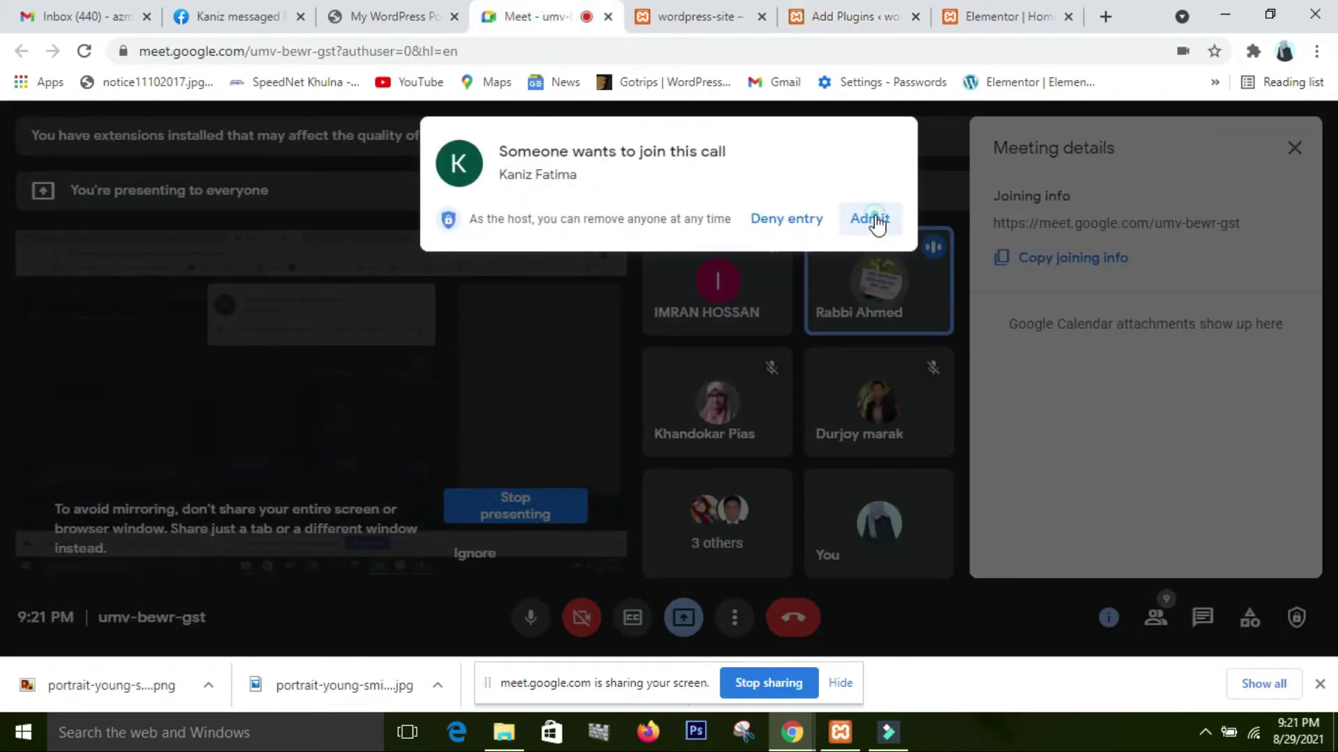
click(869, 218)
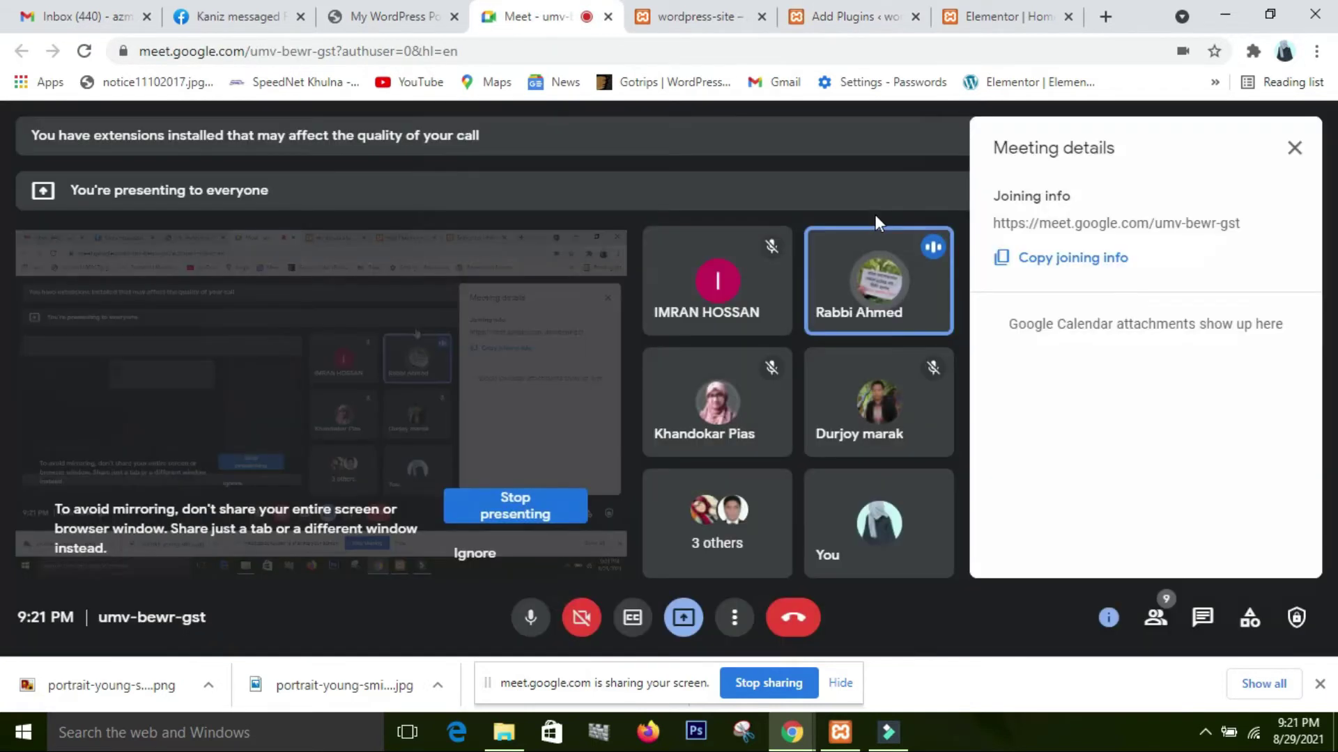
click(983, 22)
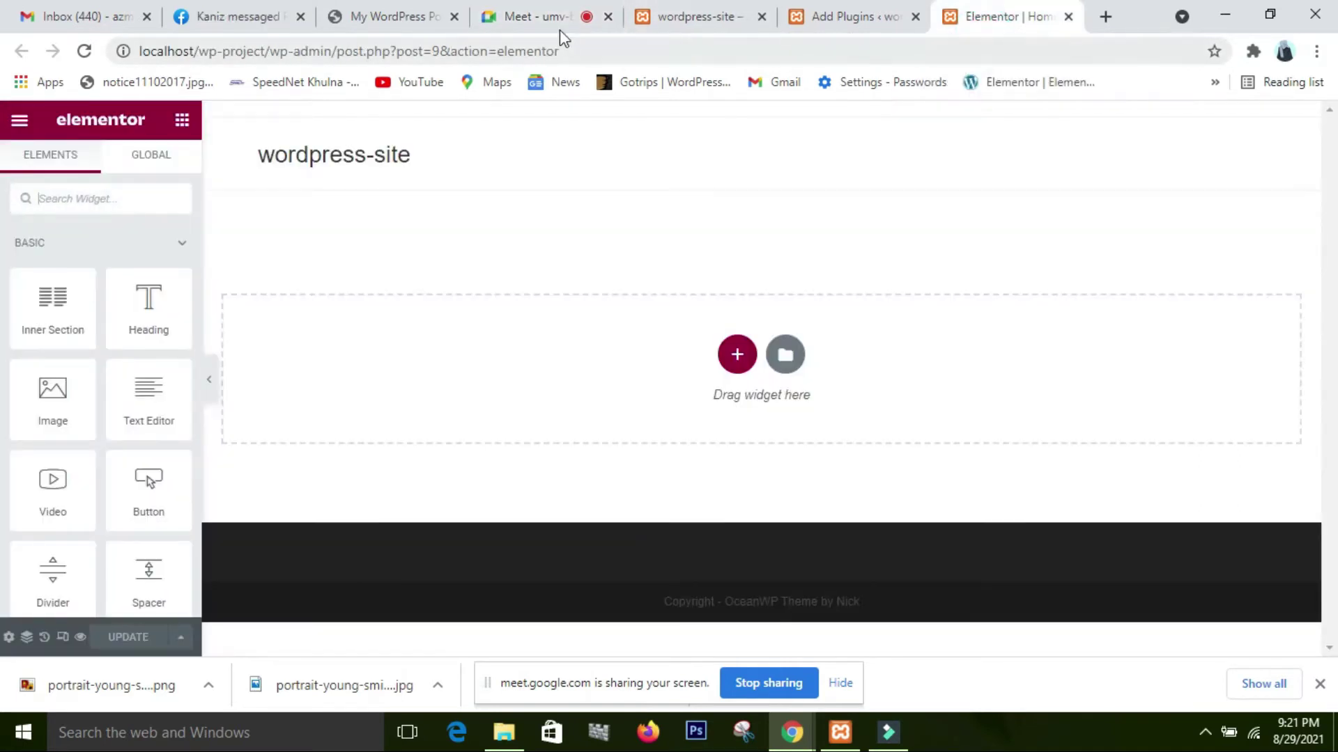
click(555, 26)
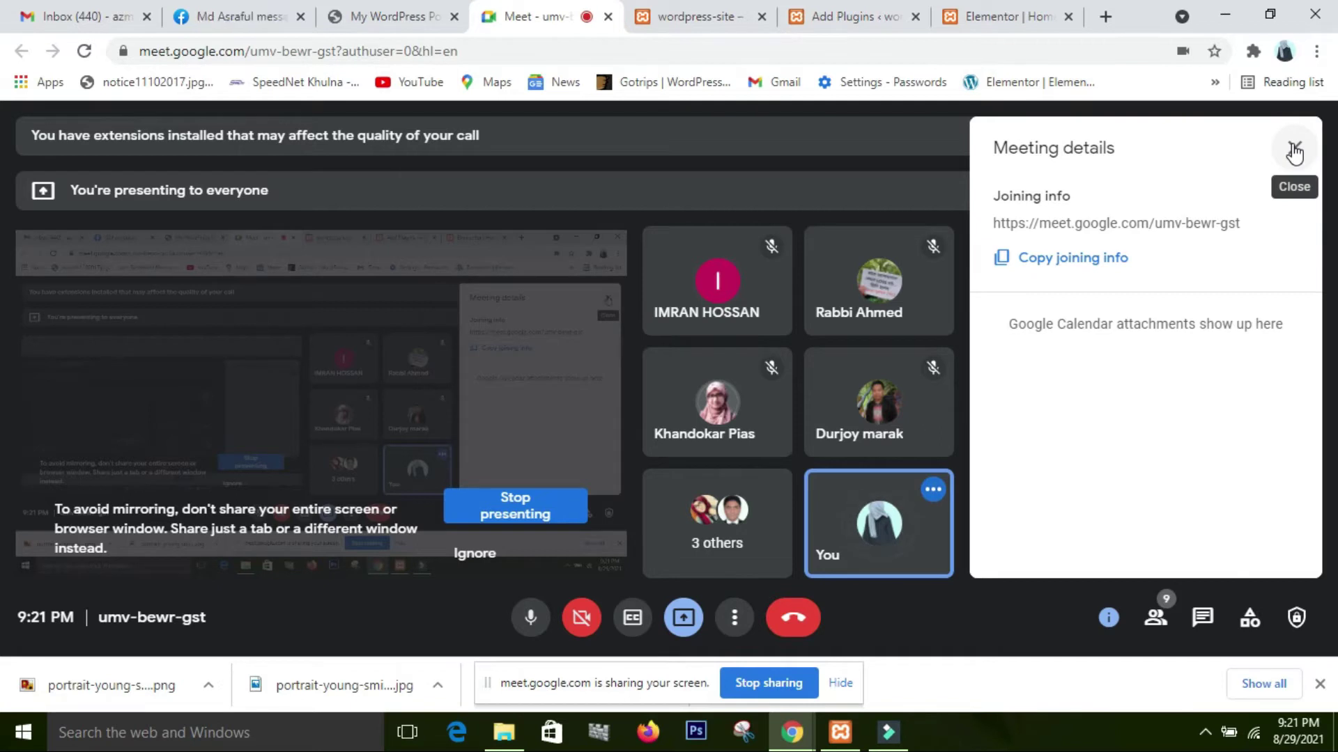
click(1295, 151)
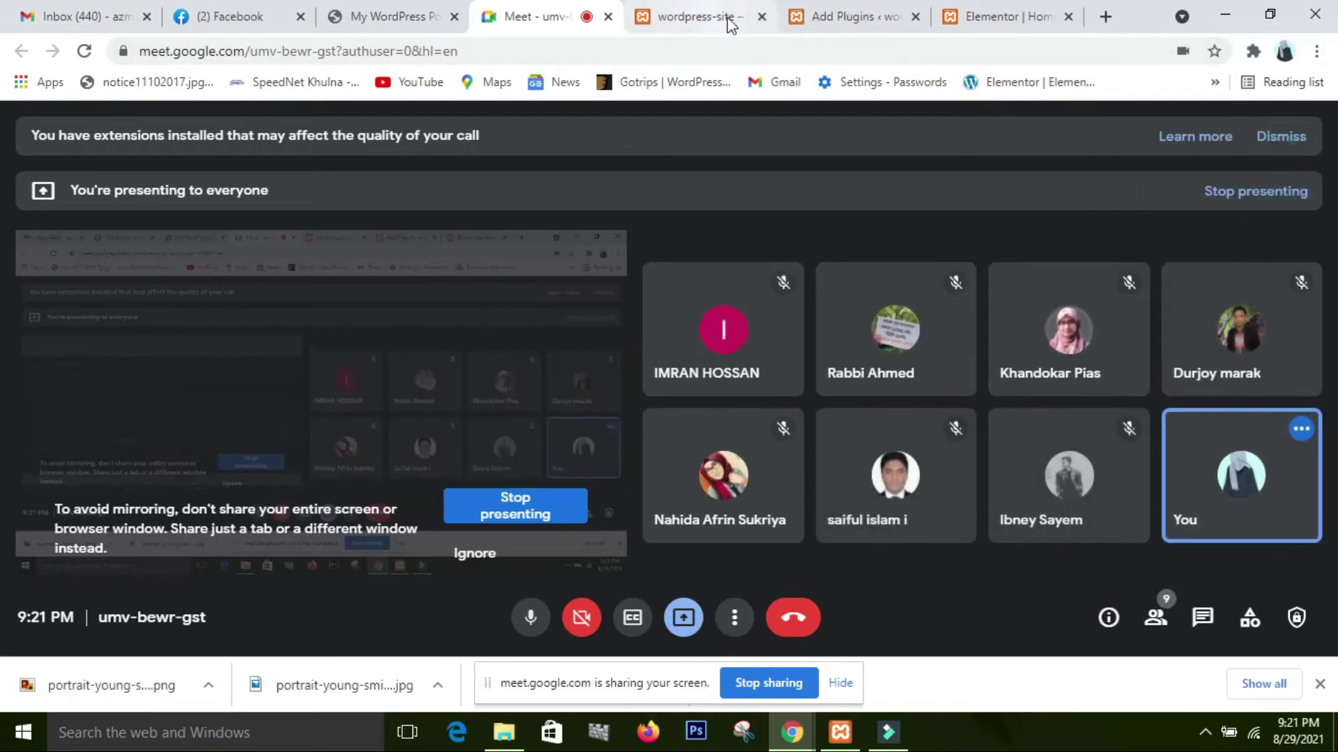
Check the open Elementor editor and the site's home page, and return to the Add Plugins screen in WordPress.
click(989, 17)
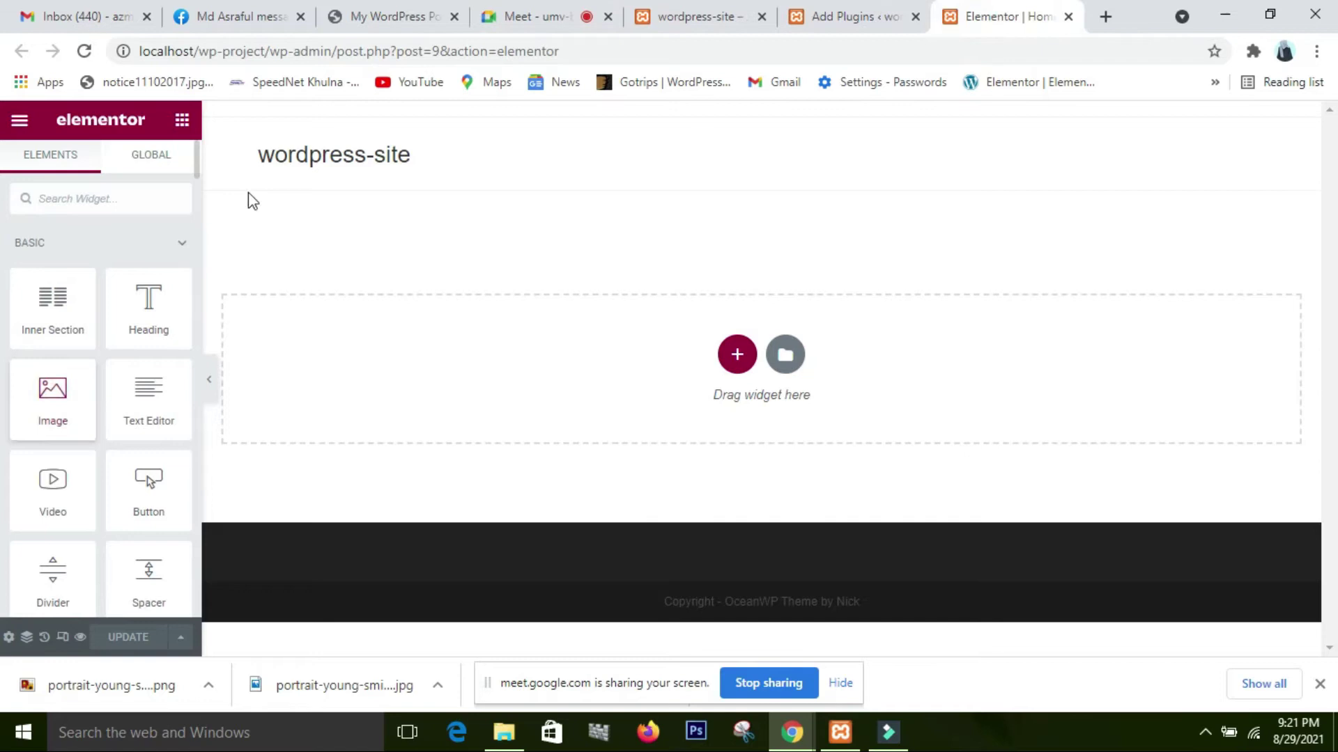
click(655, 18)
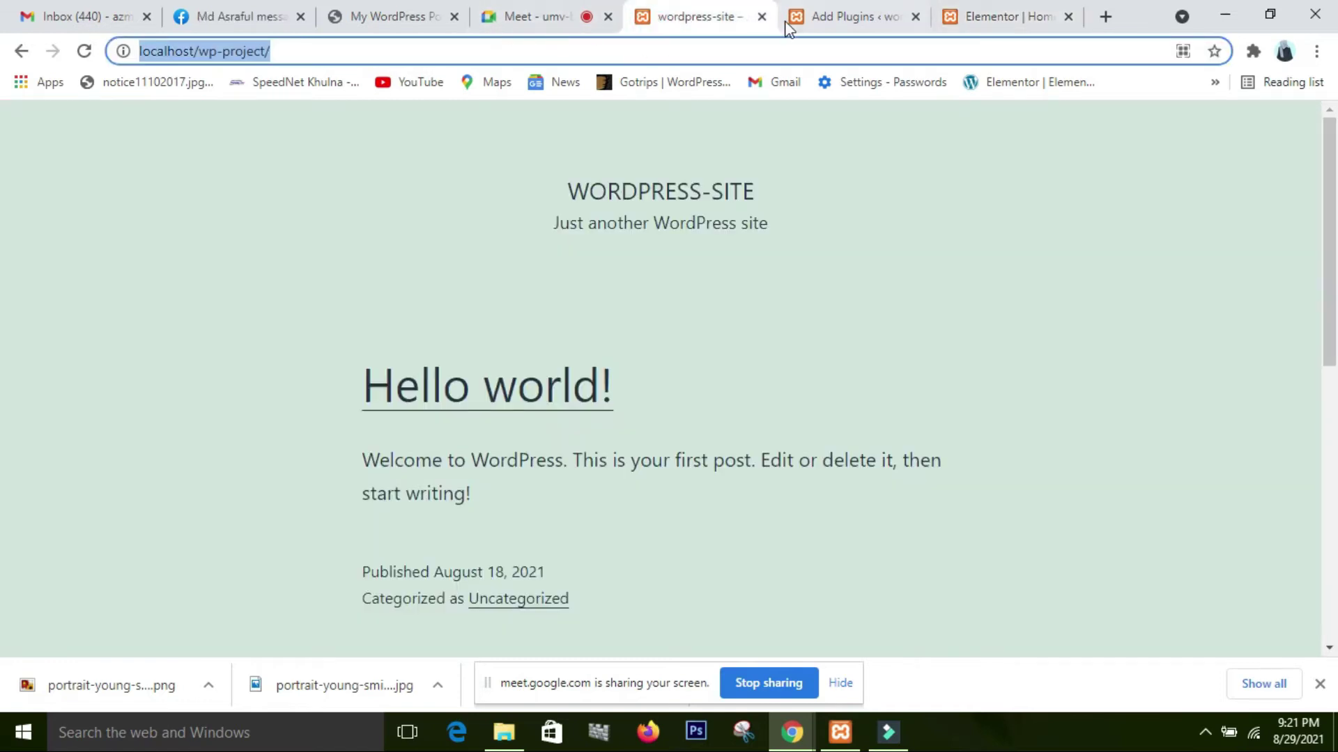
click(859, 17)
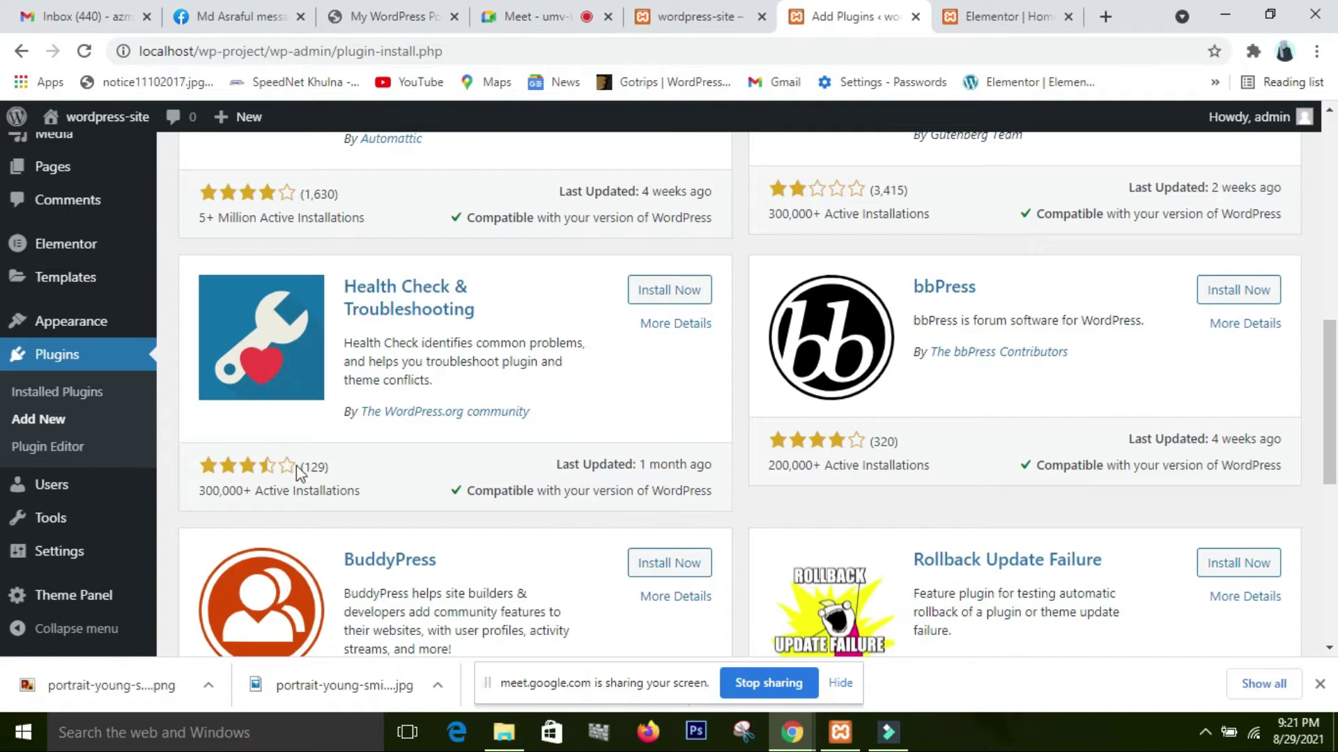
scroll(299, 474, down, 1)
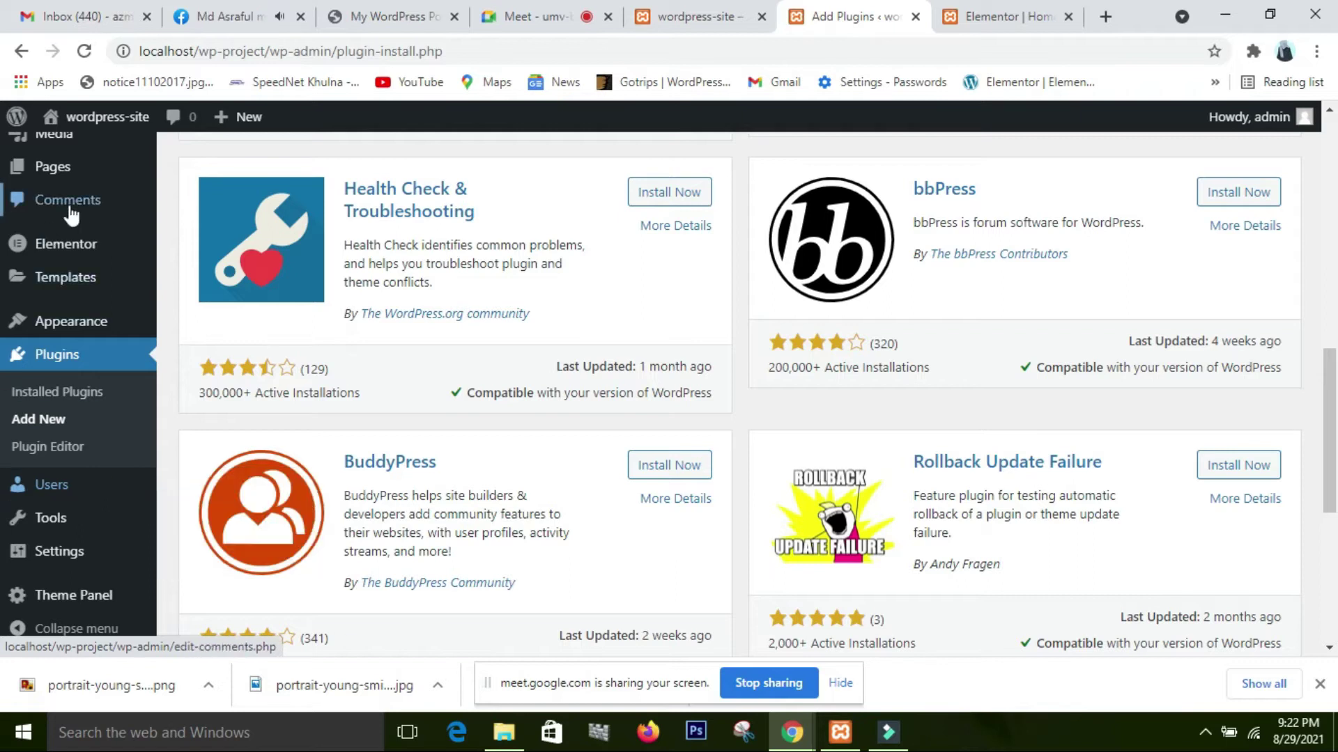
Switch to the Google Meet call and admit everyone waiting to join.
click(517, 12)
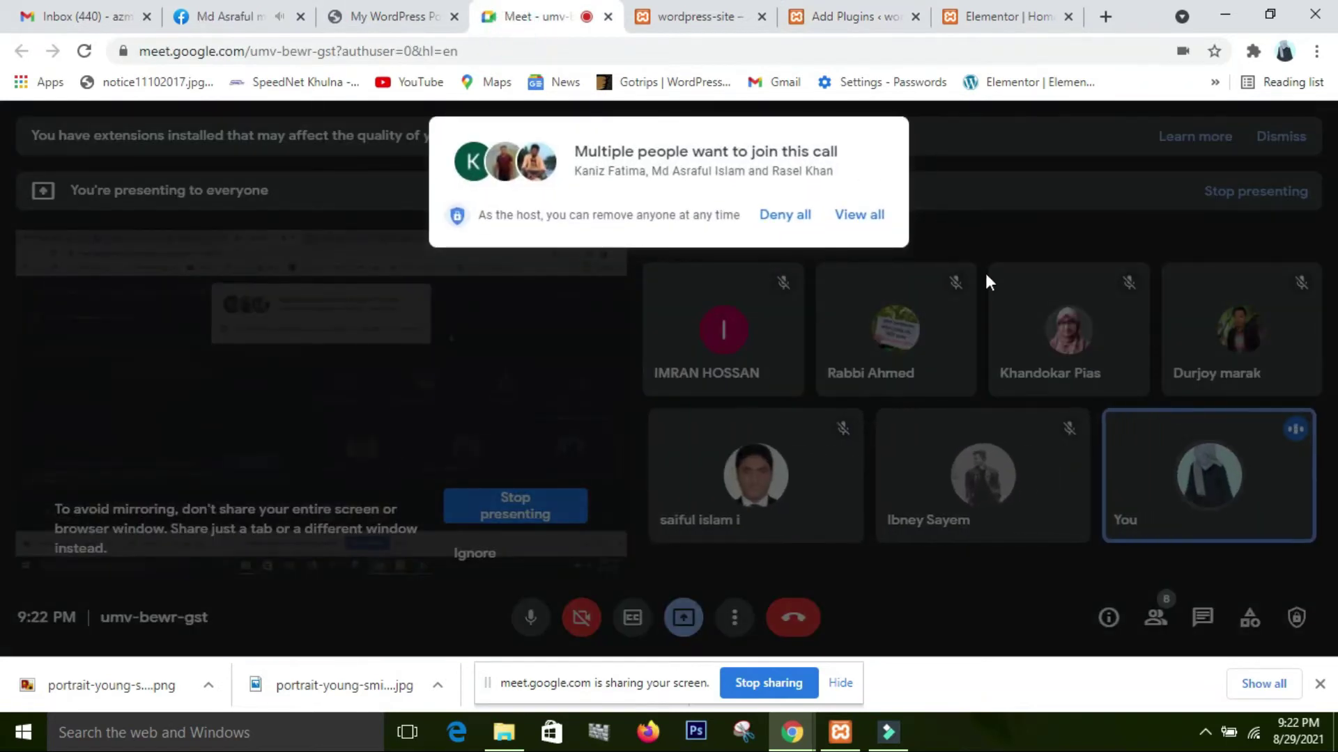
click(864, 217)
click(866, 401)
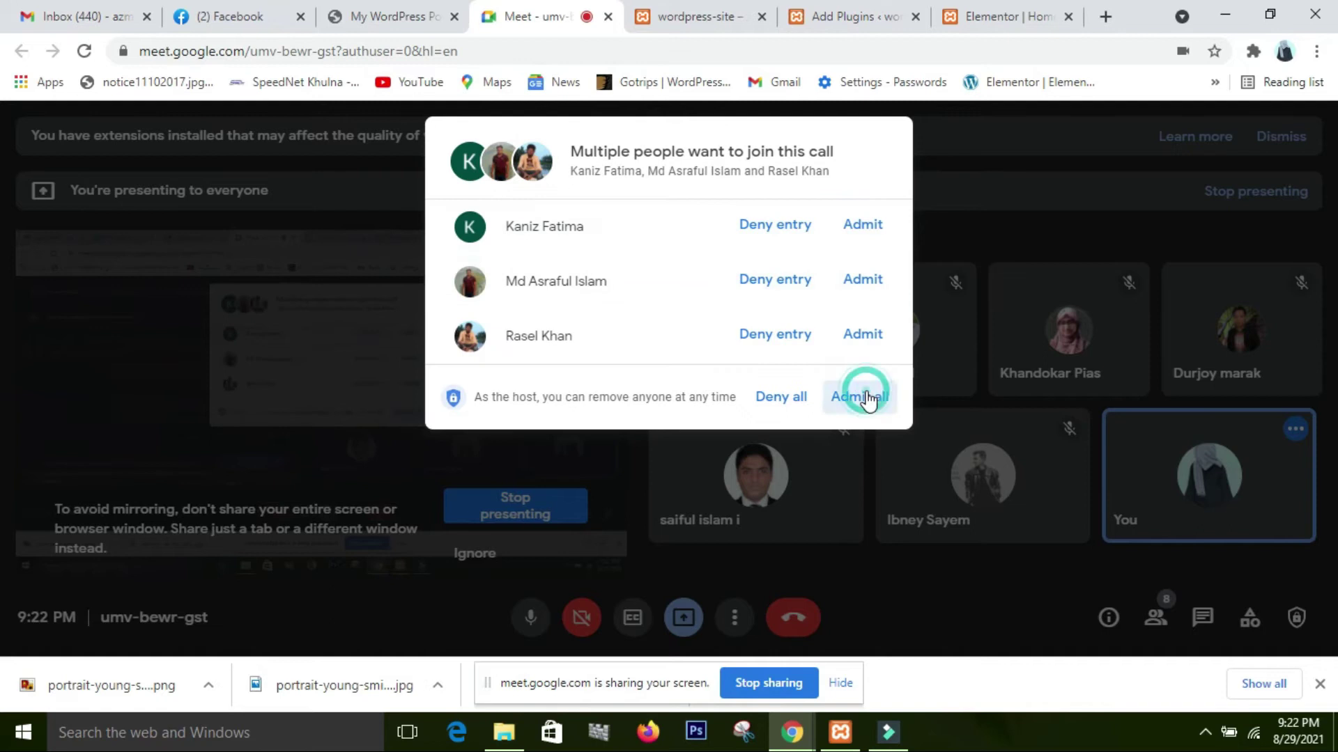
Return to the WordPress admin area and open the list of all users.
click(718, 23)
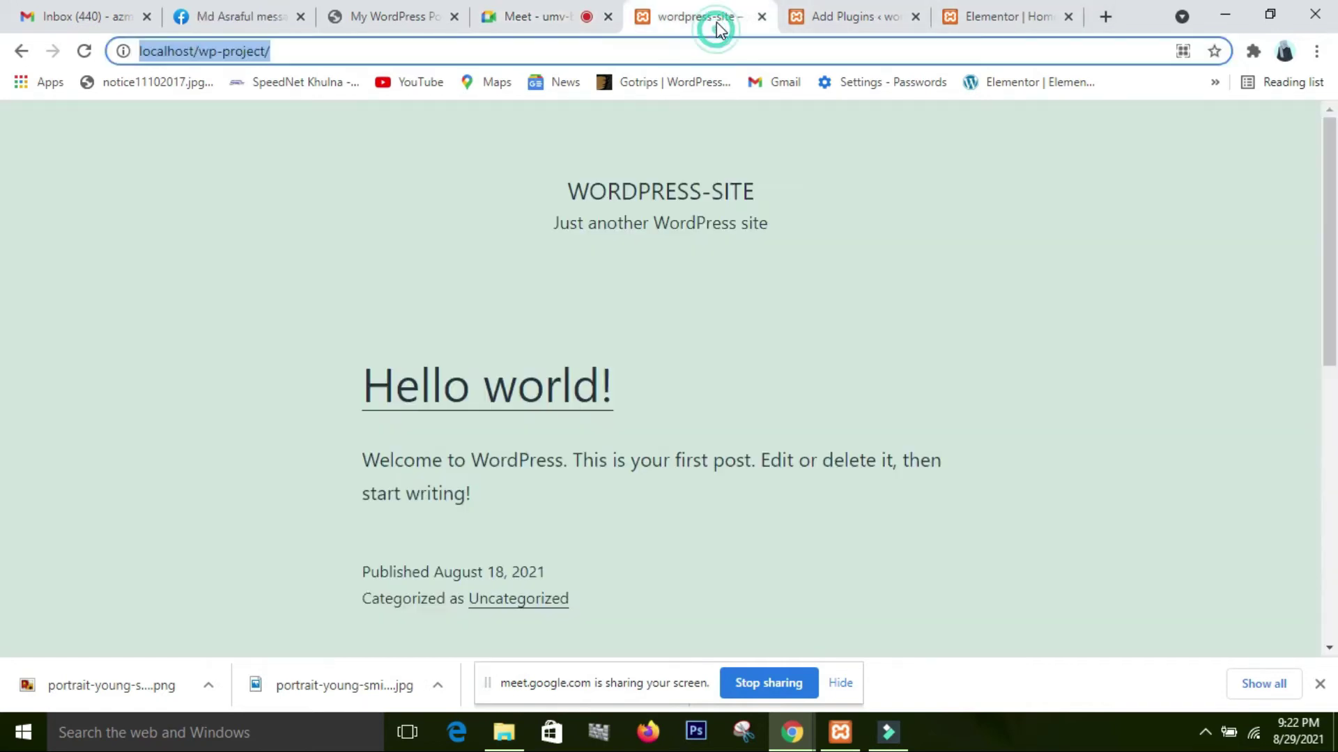
click(416, 24)
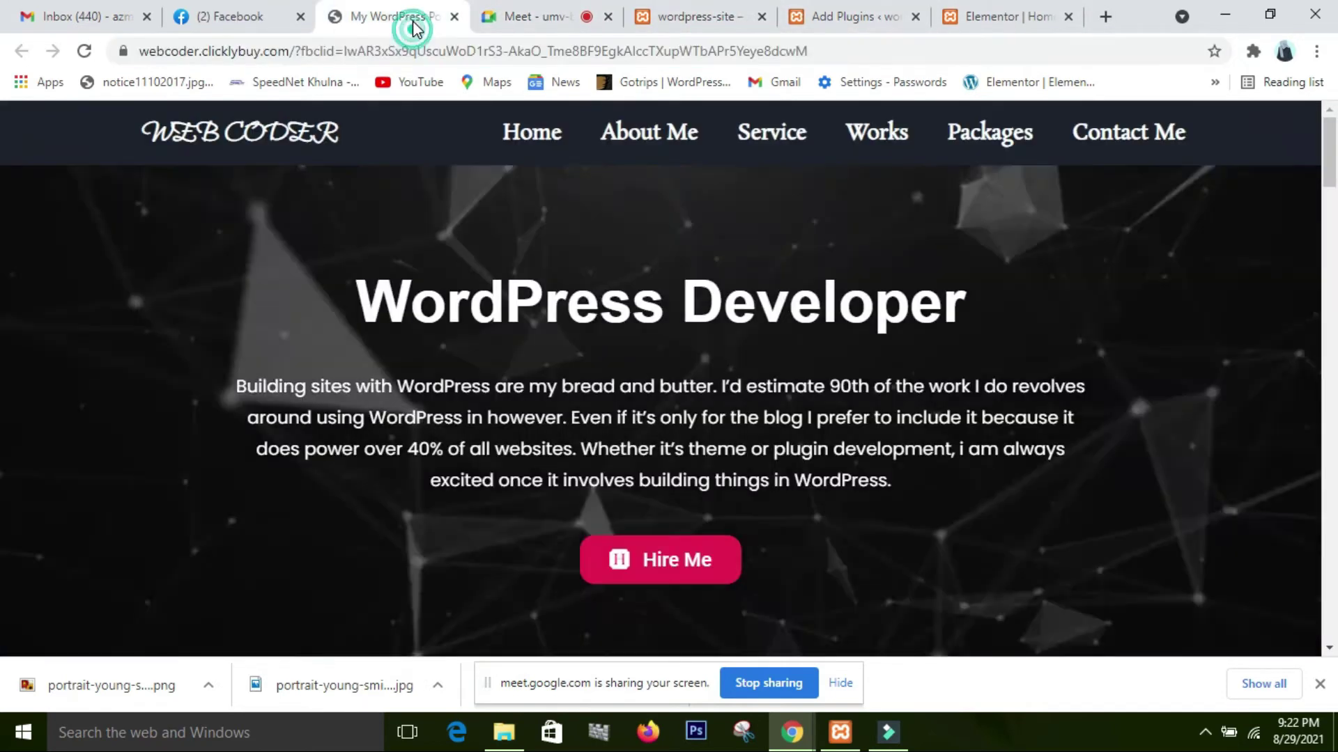
click(856, 21)
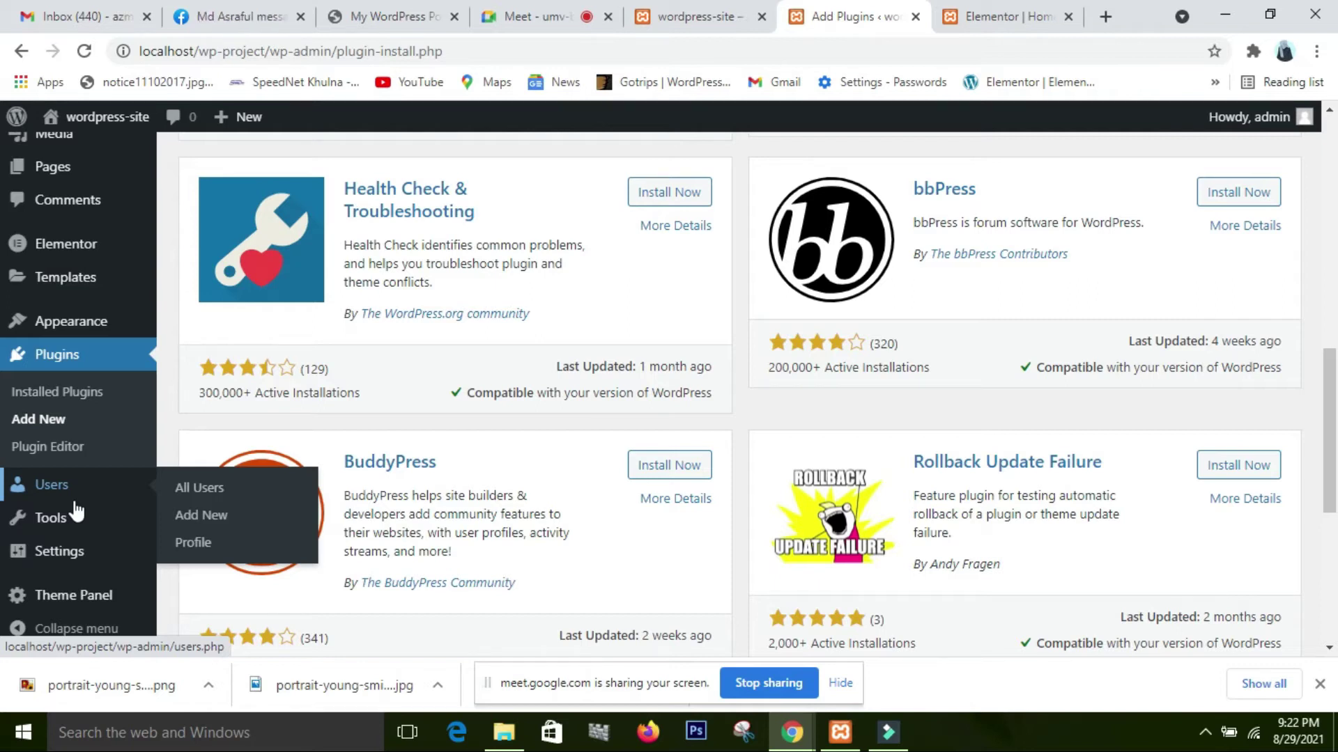
click(208, 490)
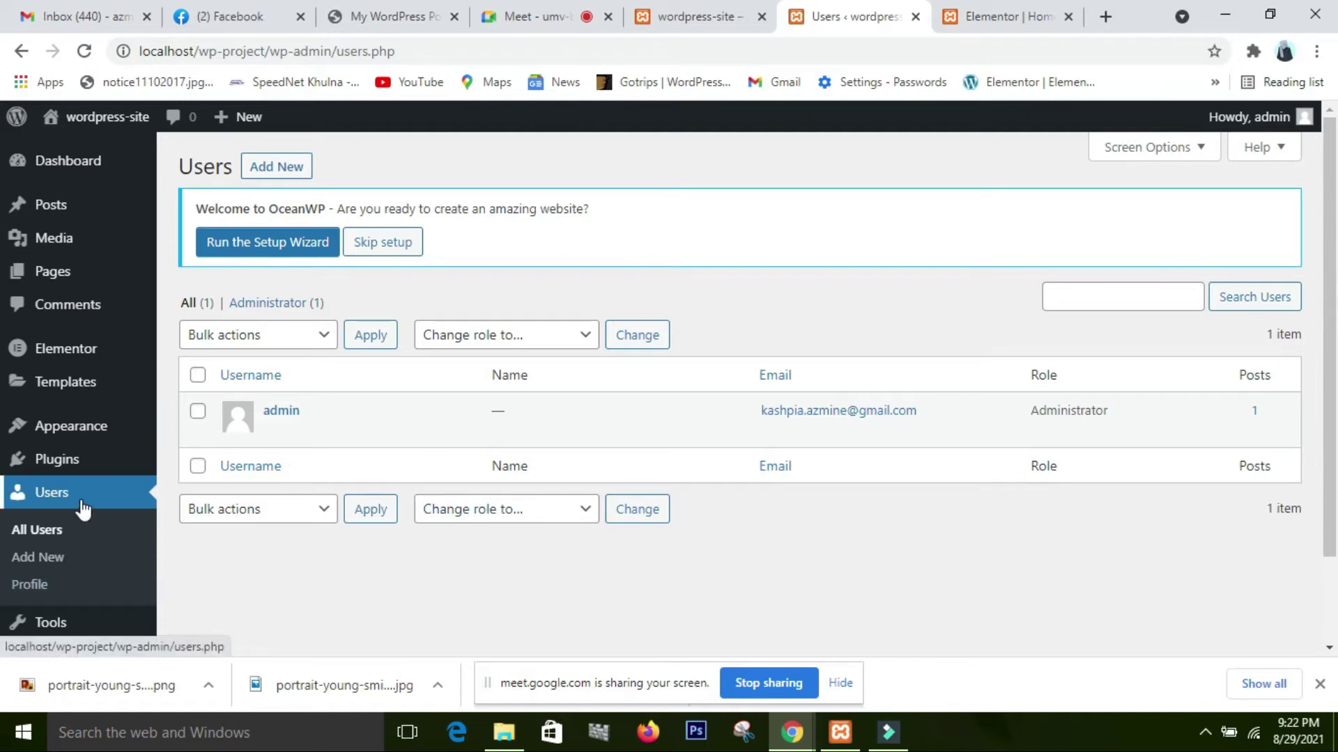
Open the Add New User form and look through its fields down to the available roles.
click(59, 560)
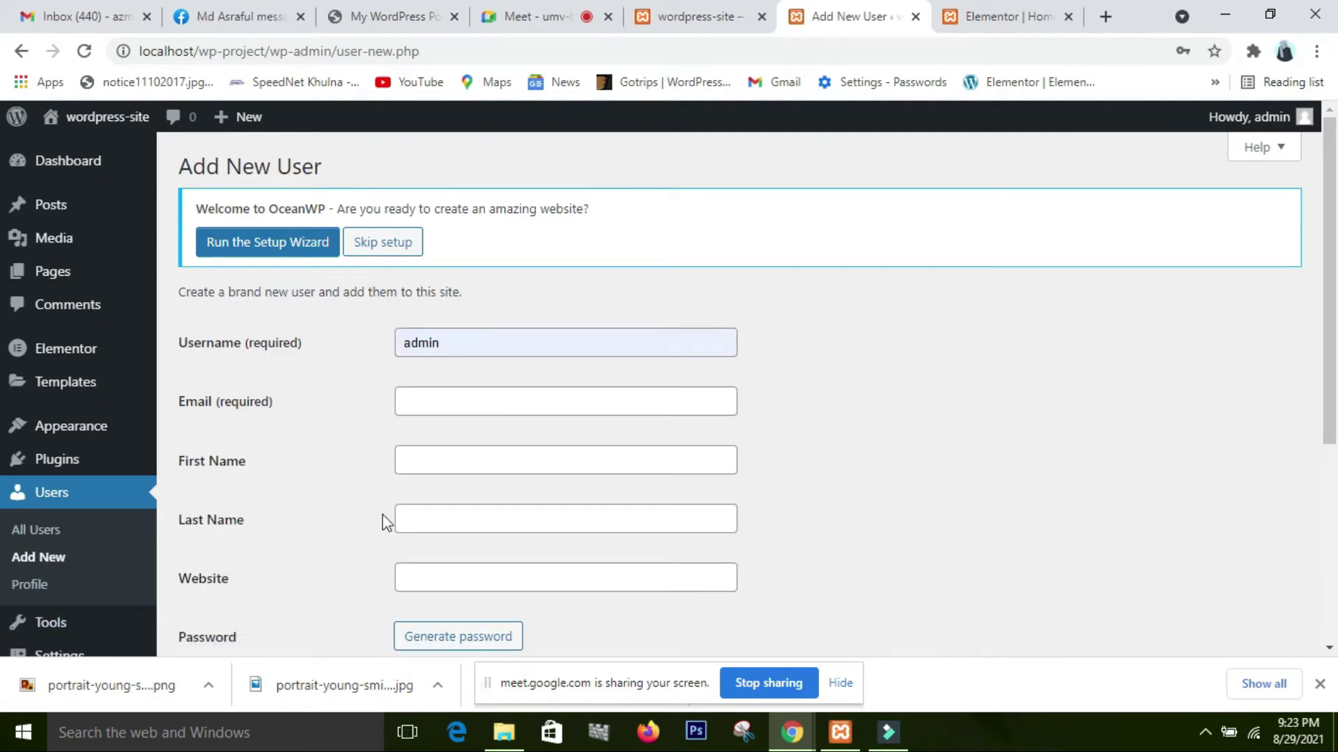
scroll(454, 372, down, 5)
scroll(493, 558, up, 5)
scroll(485, 647, down, 5)
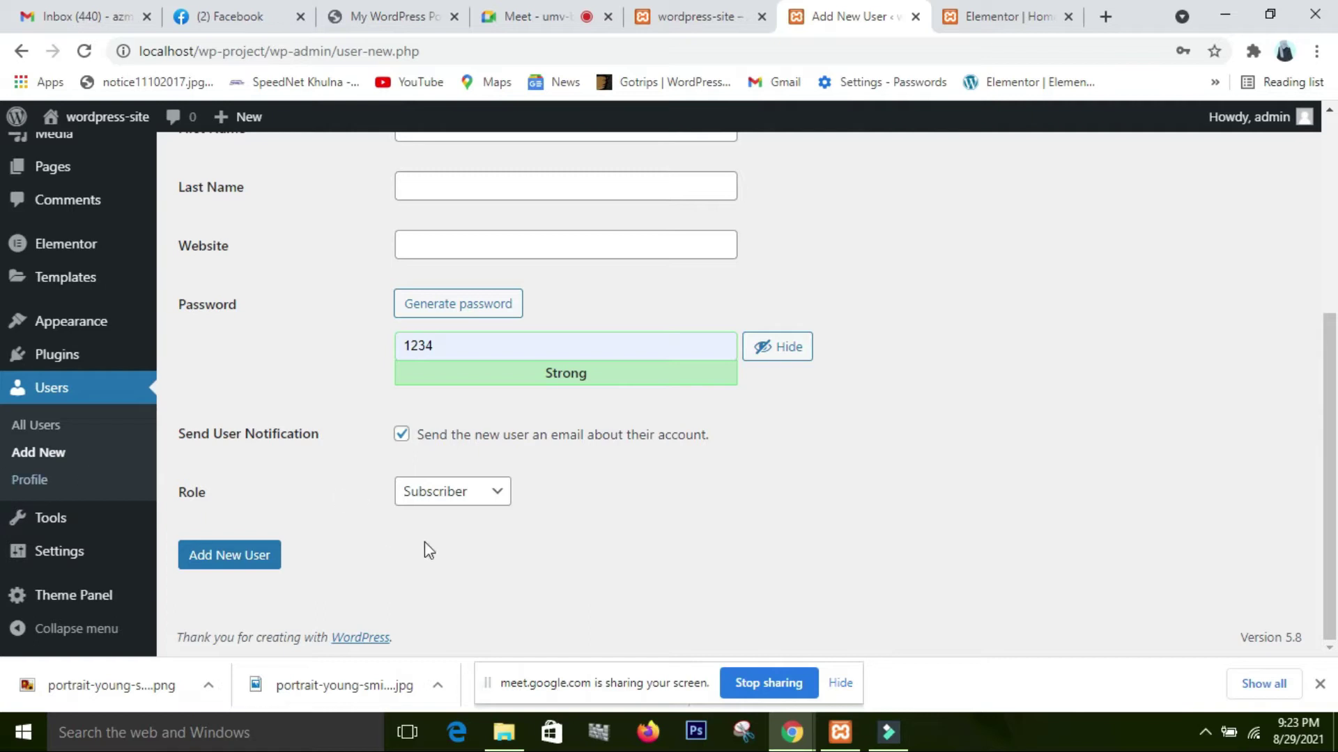
click(493, 496)
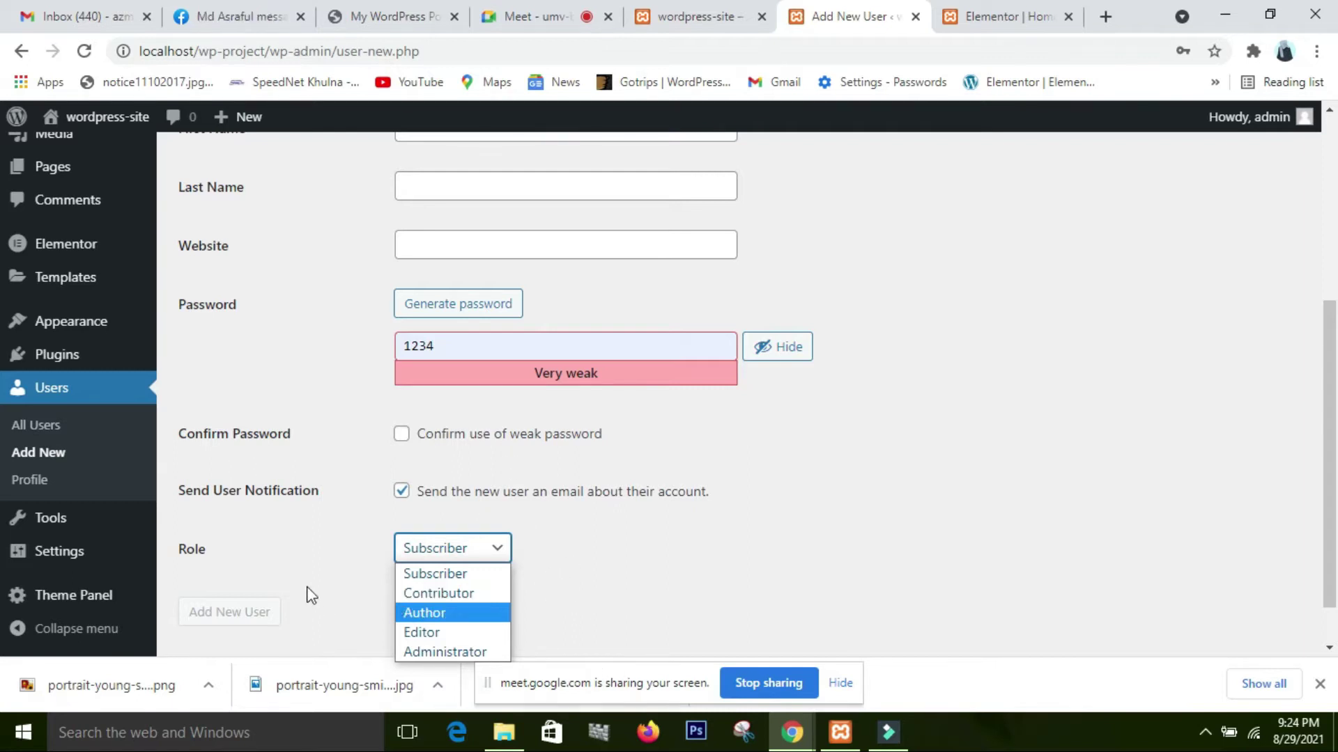
mouse_move(70, 519)
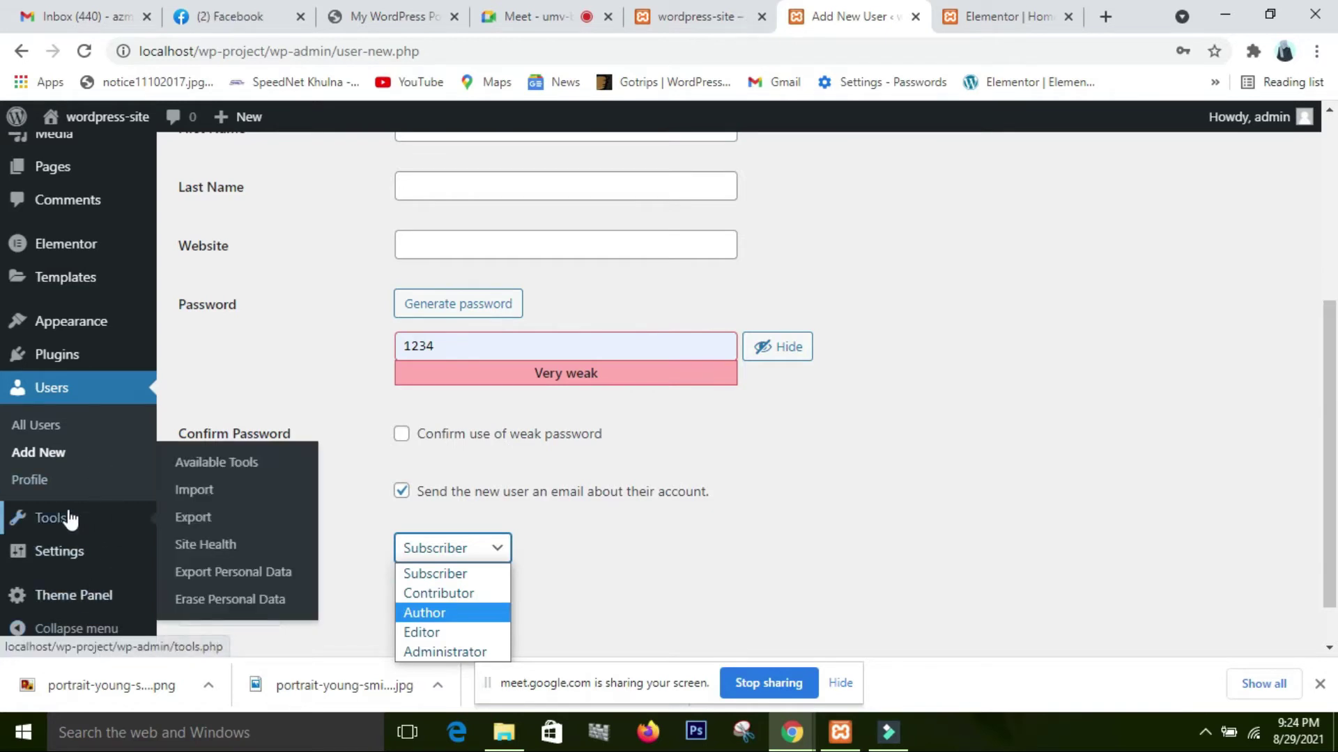
scroll(47, 483, down, 1)
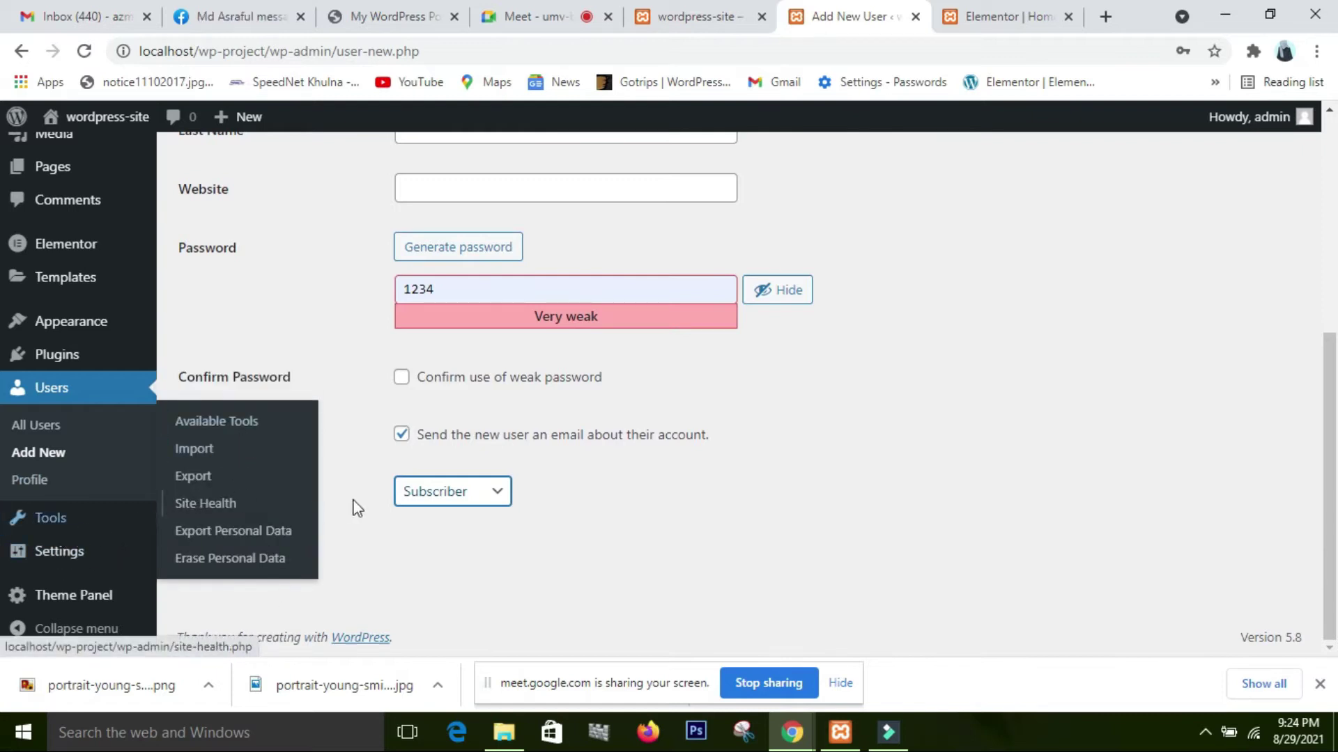
mouse_move(60, 558)
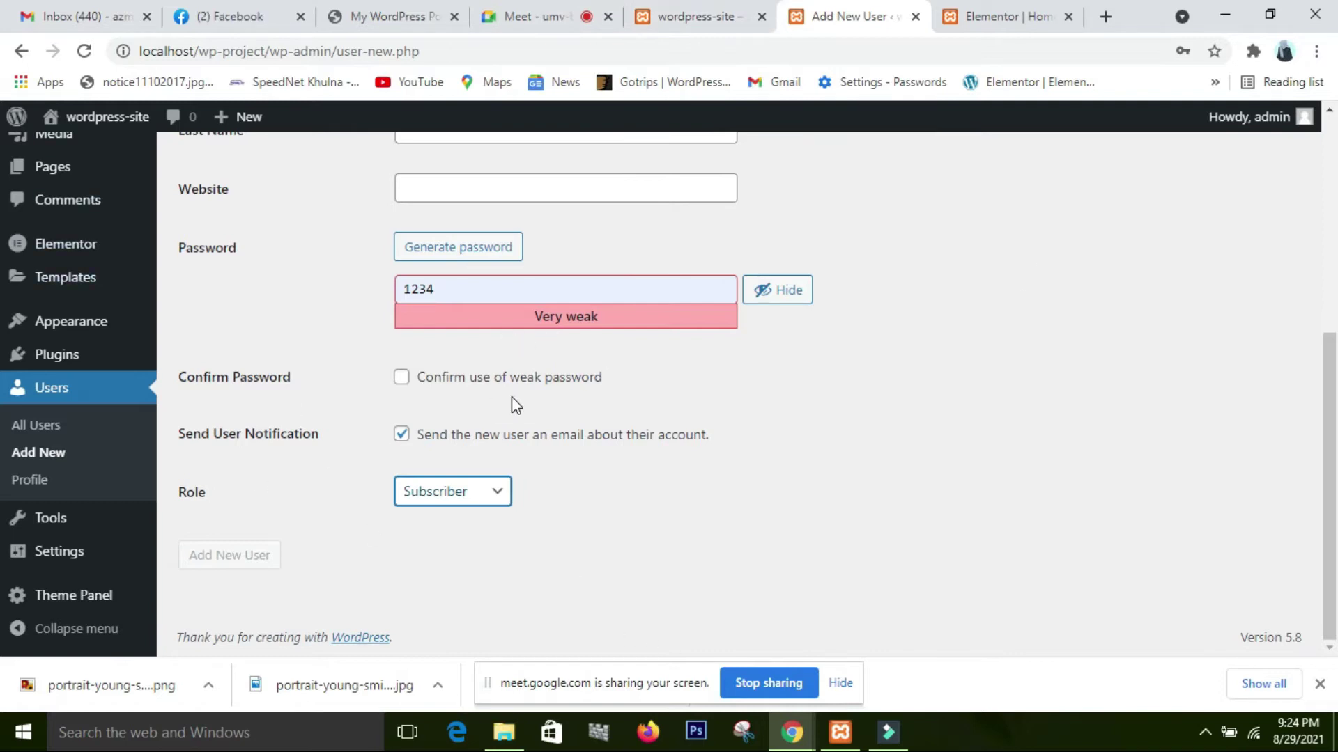
Admit the participant waiting in the Google Meet call and return to the Add New User form in WordPress.
click(524, 18)
click(867, 220)
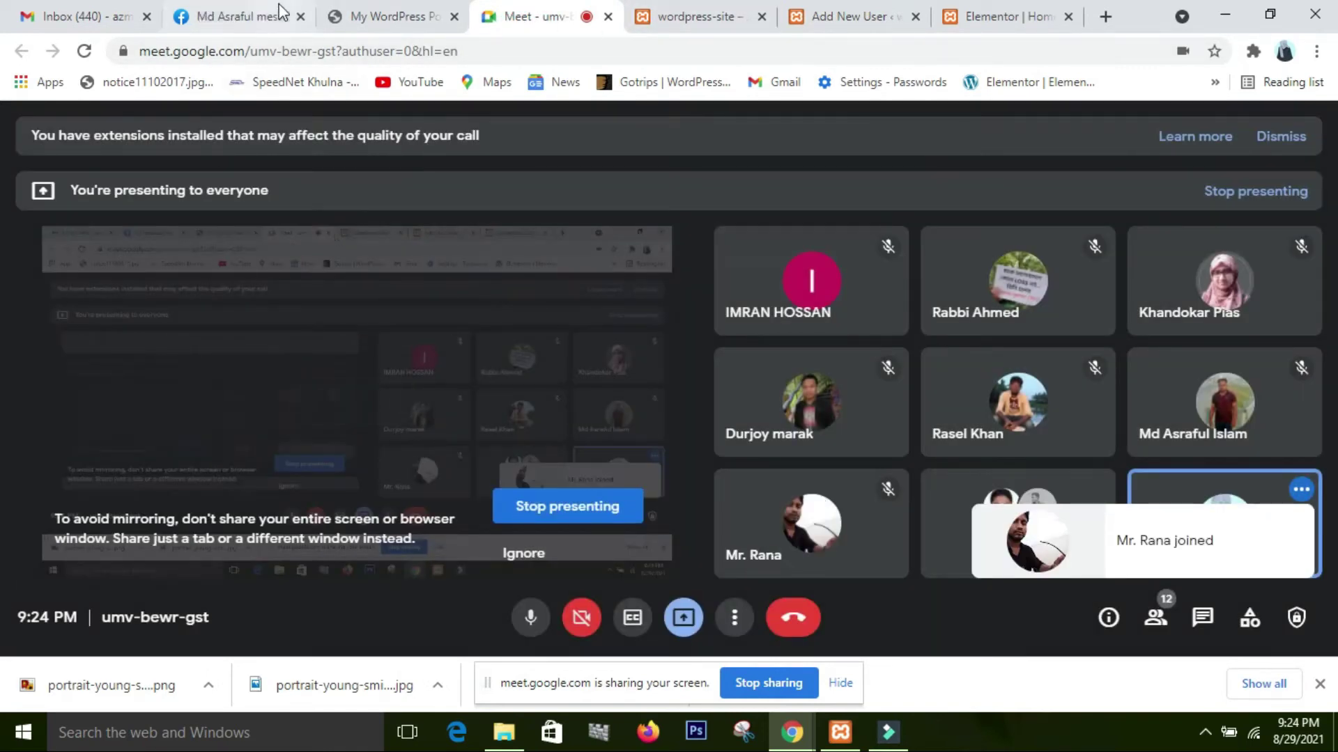
click(456, 10)
click(692, 18)
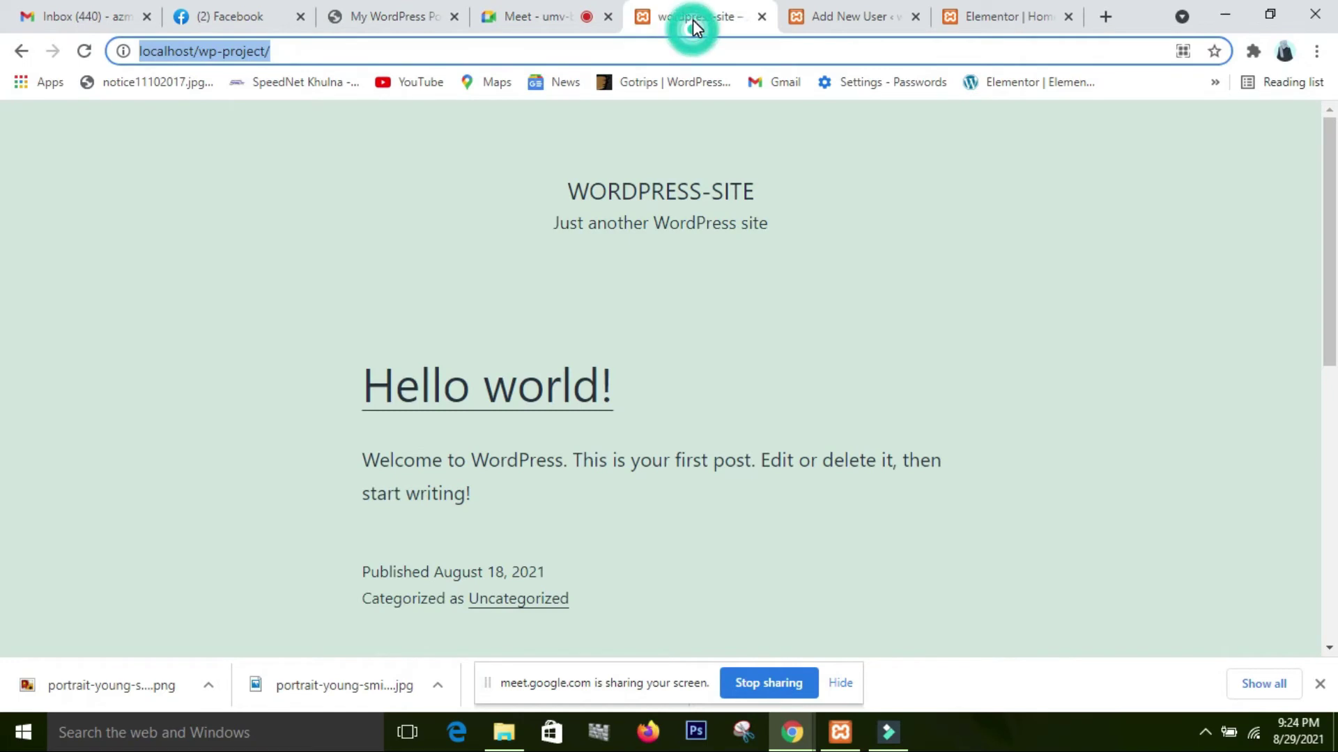
click(815, 23)
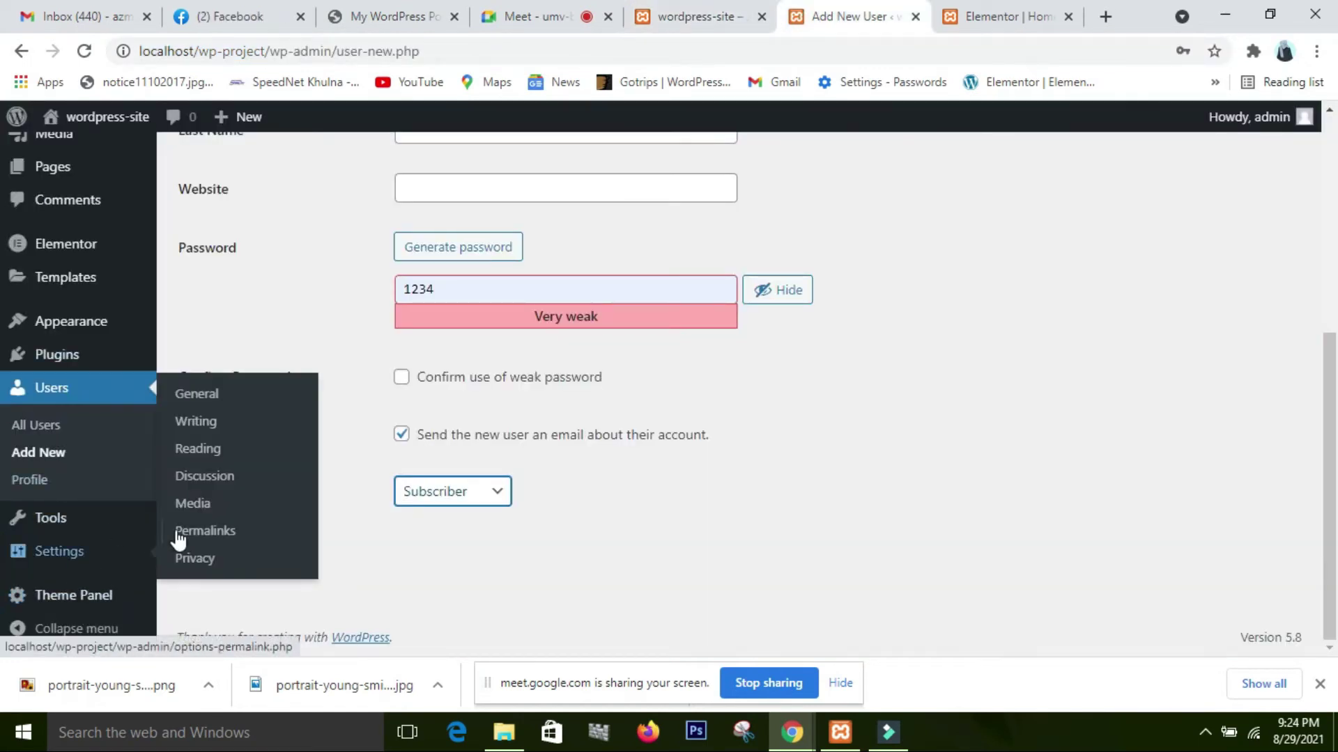
Open the site's General Settings and look over the title, tagline and address fields.
click(220, 404)
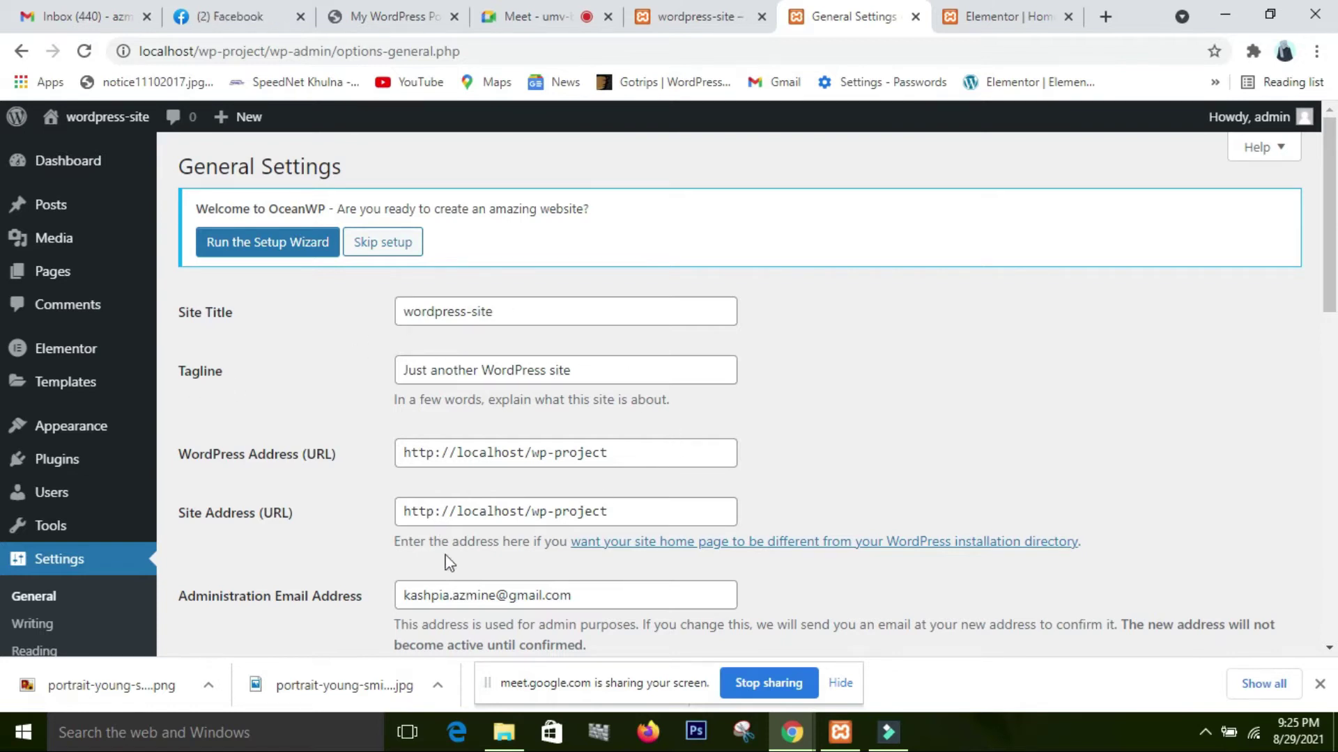
scroll(432, 566, down, 1)
scroll(432, 566, up, 1)
Replace the site title with the site owner's first name, using the capitalised saved entry without any suffix.
click(501, 316)
key(BackSpace)
key(BackSpace)
key(BackSpace)
key(BackSpace)
key(BackSpace)
key(BackSpace)
key(BackSpace)
key(BackSpace)
key(BackSpace)
key(BackSpace)
key(BackSpace)
key(BackSpace)
key(BackSpace)
key(BackSpace)
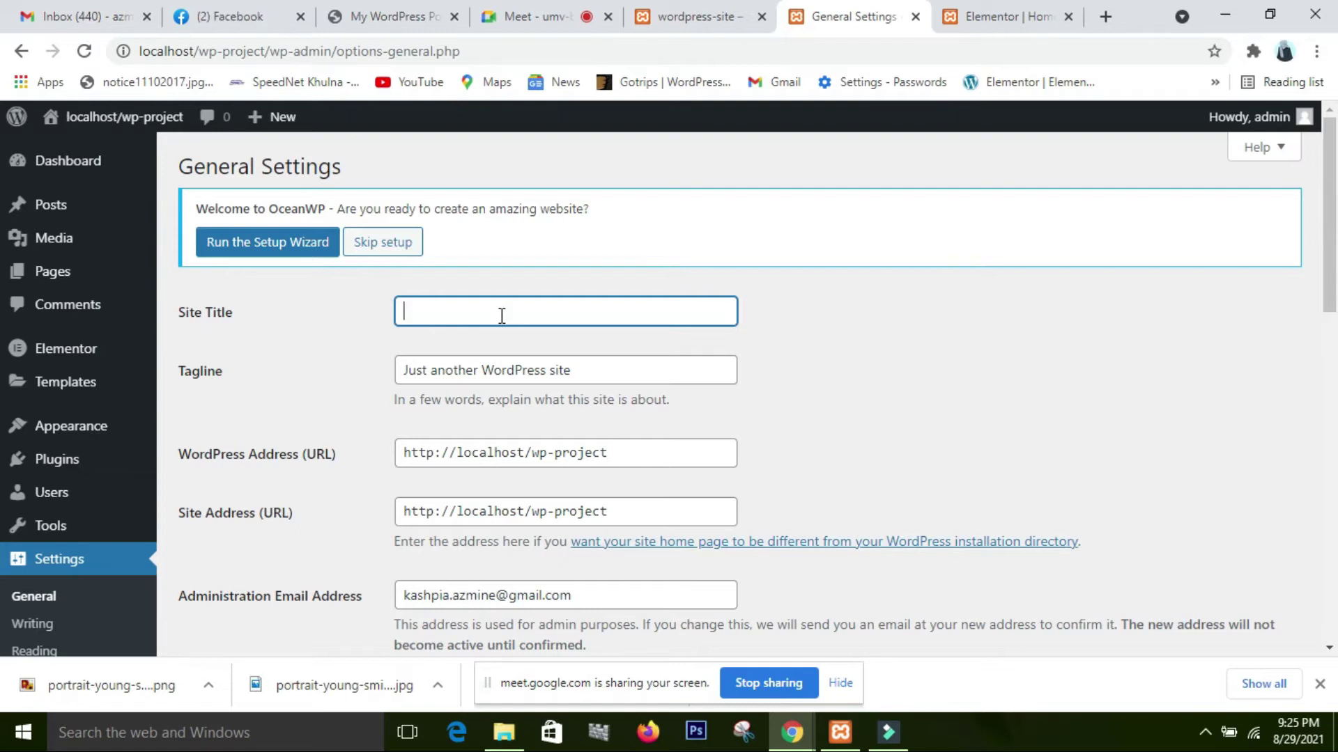
text(kas)
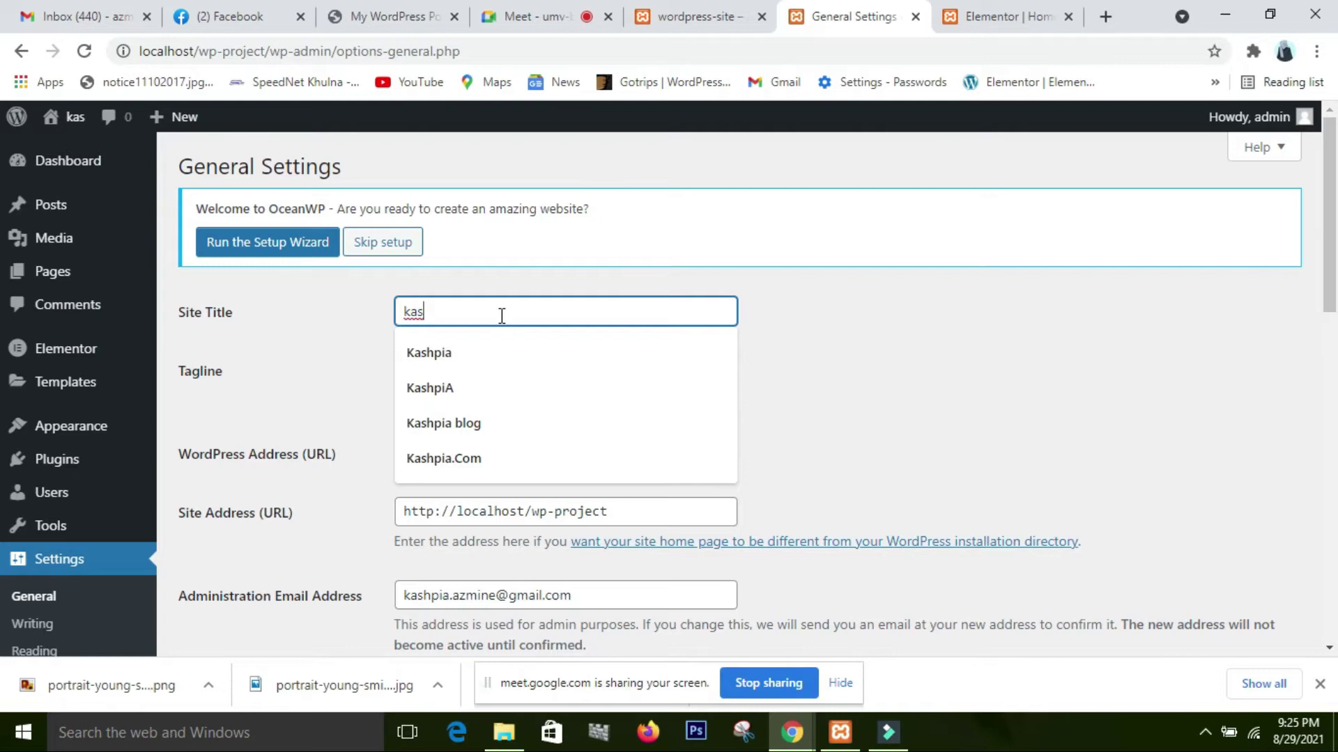
click(454, 357)
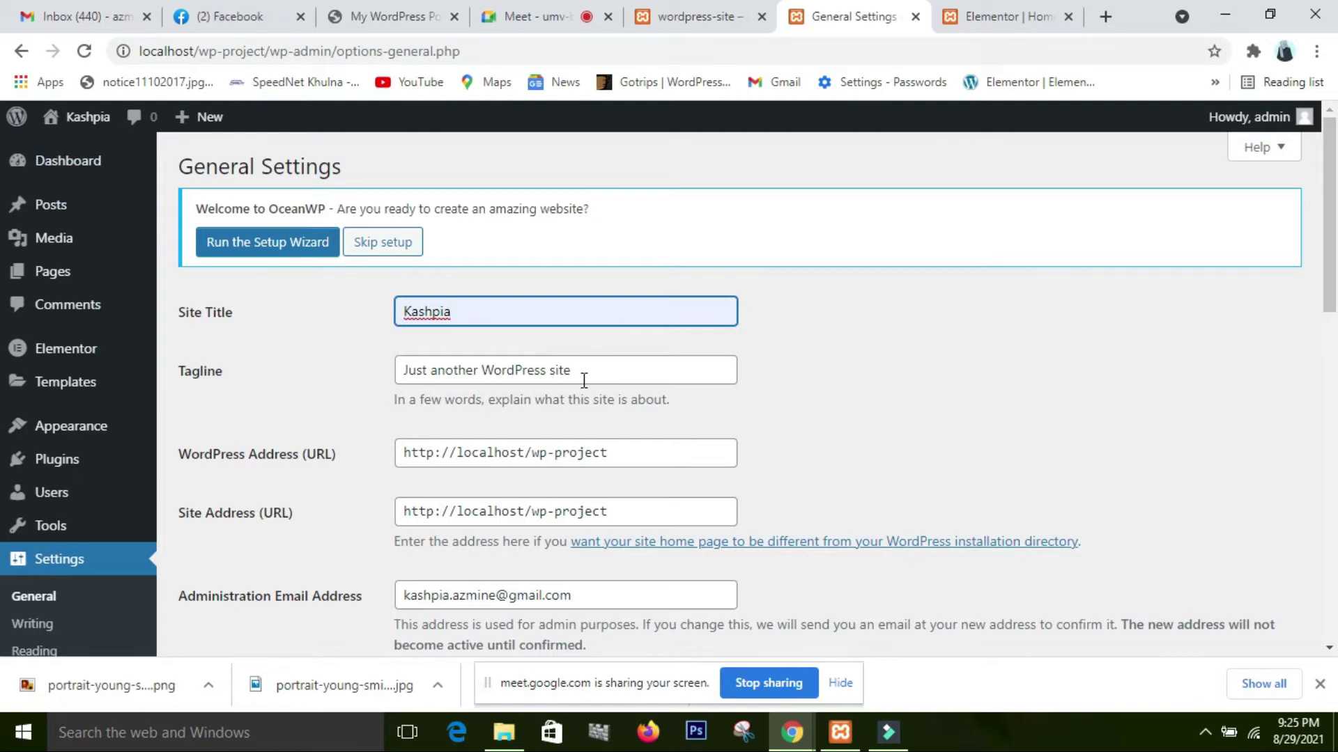
Look over the address and membership settings and view the roles offered for the New User Default Role.
scroll(584, 380, down, 3)
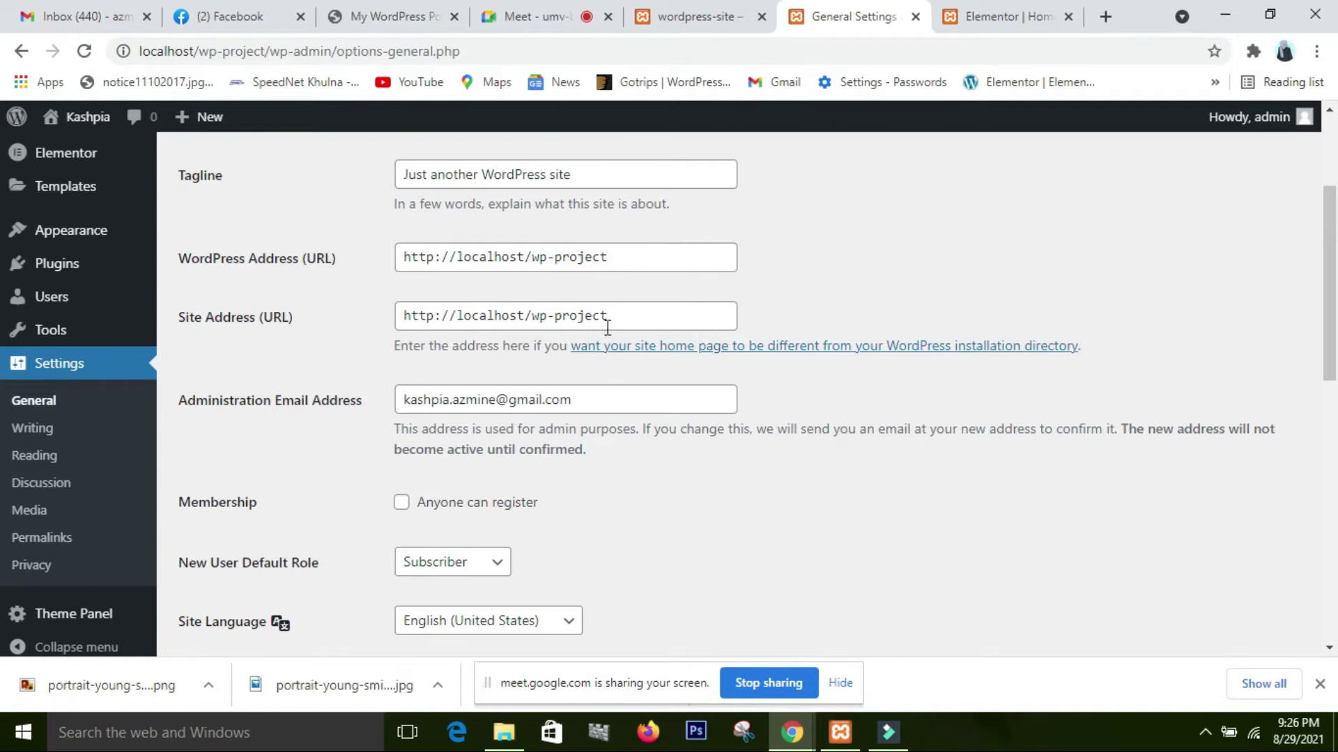
scroll(596, 453, down, 1)
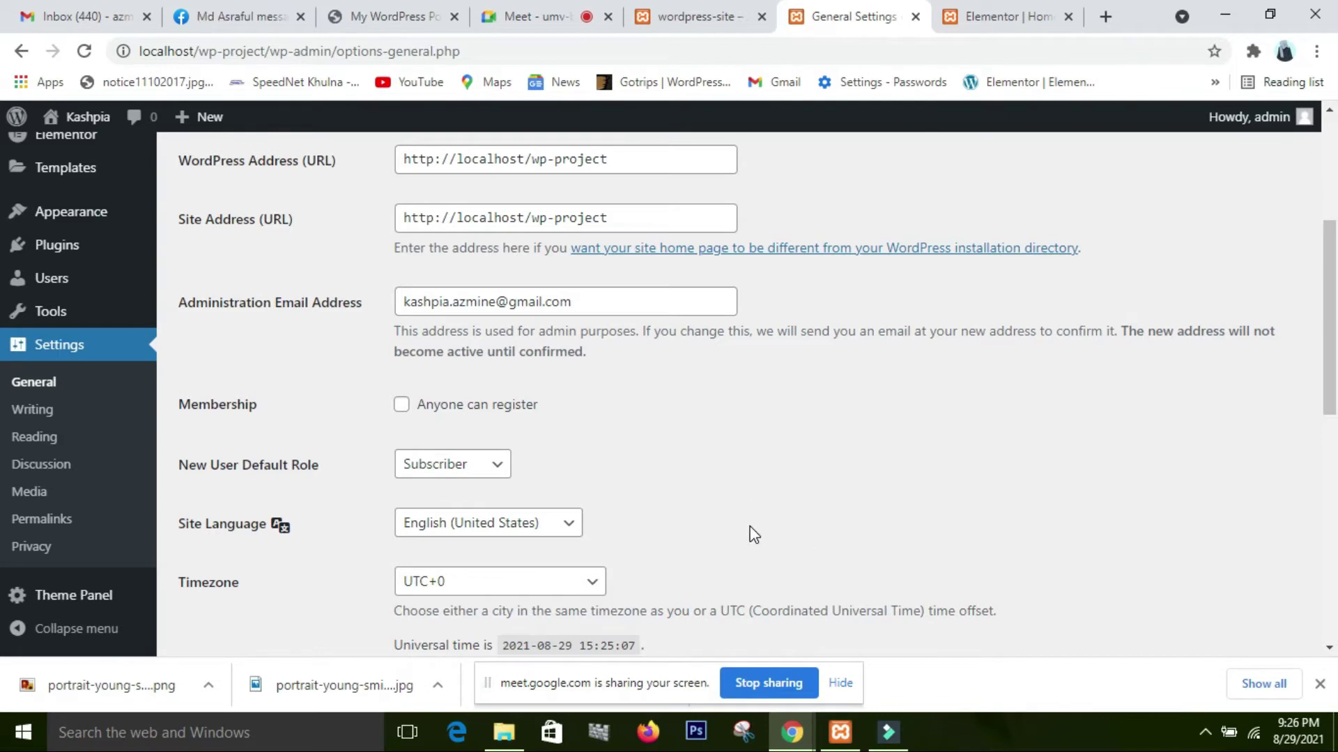
scroll(753, 534, down, 2)
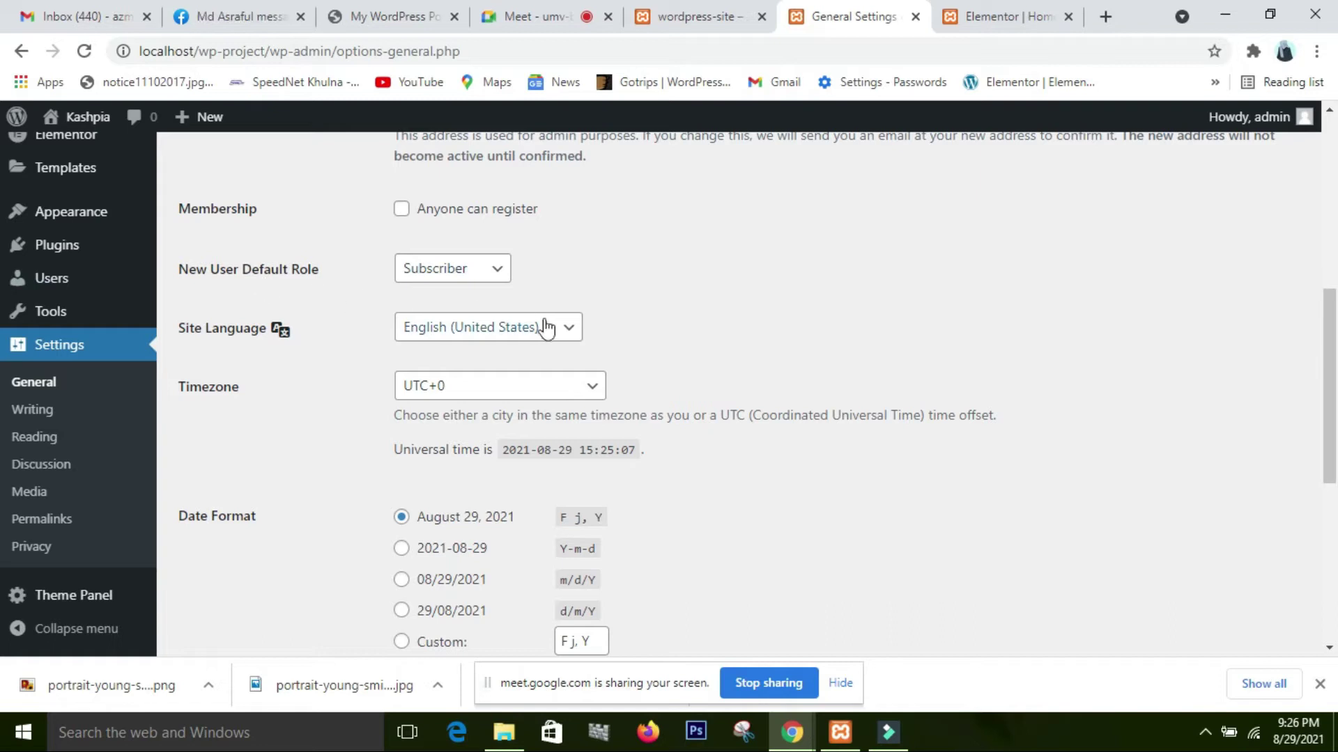
click(481, 284)
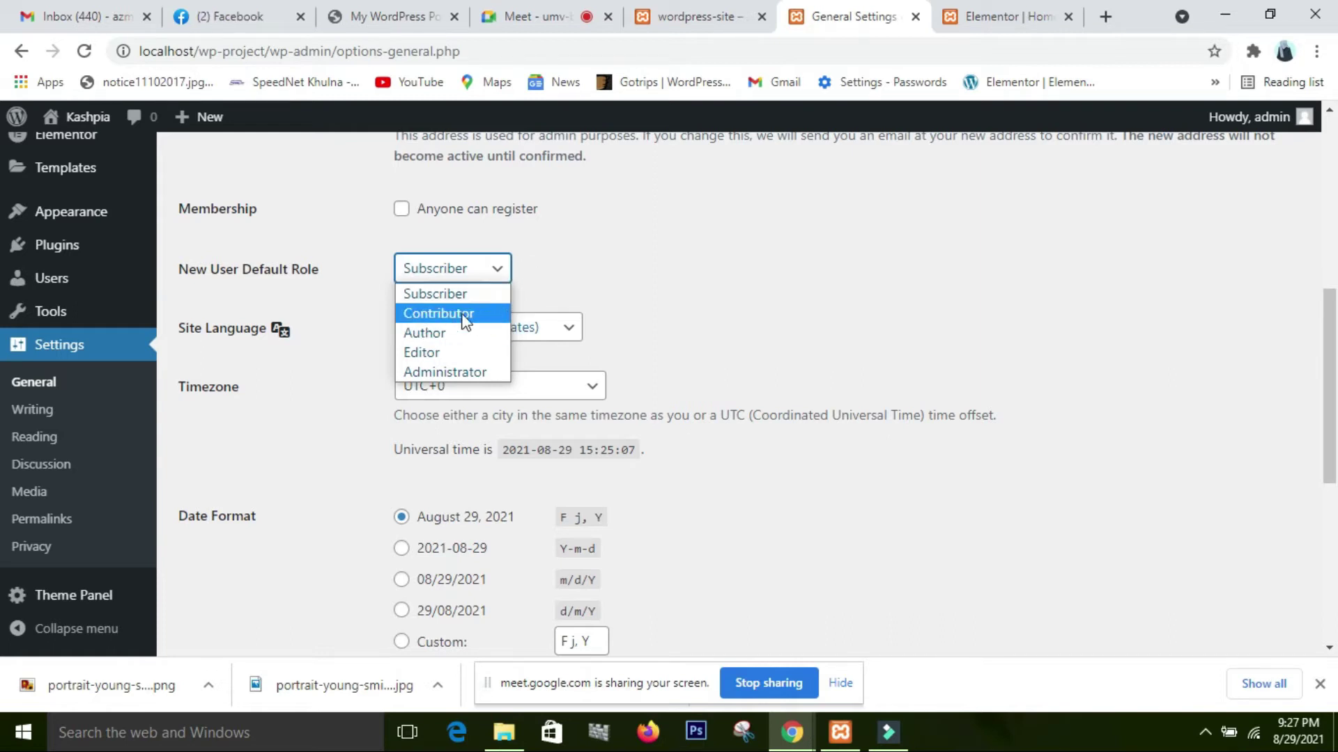
click(652, 244)
Look through the languages available for the Site Language setting, leaving the selection as it is.
scroll(219, 393, down, 1)
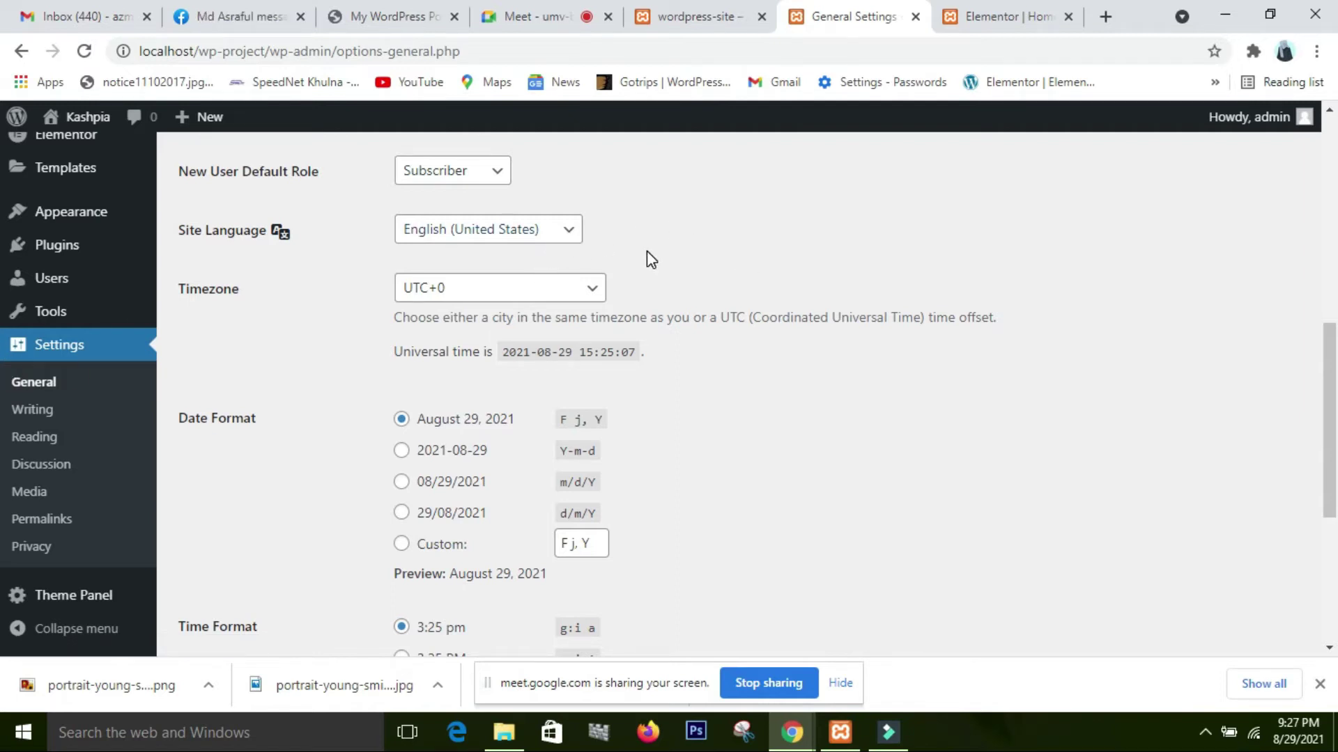
click(576, 241)
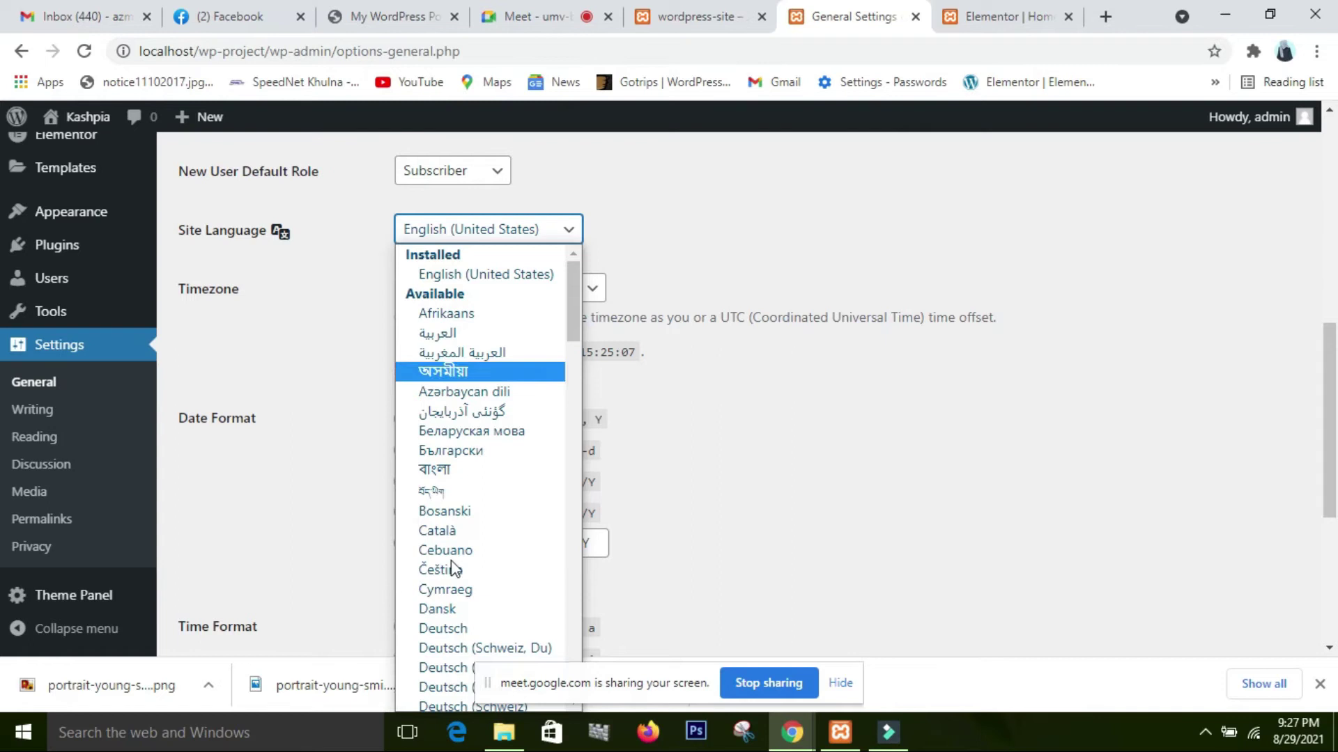
click(640, 236)
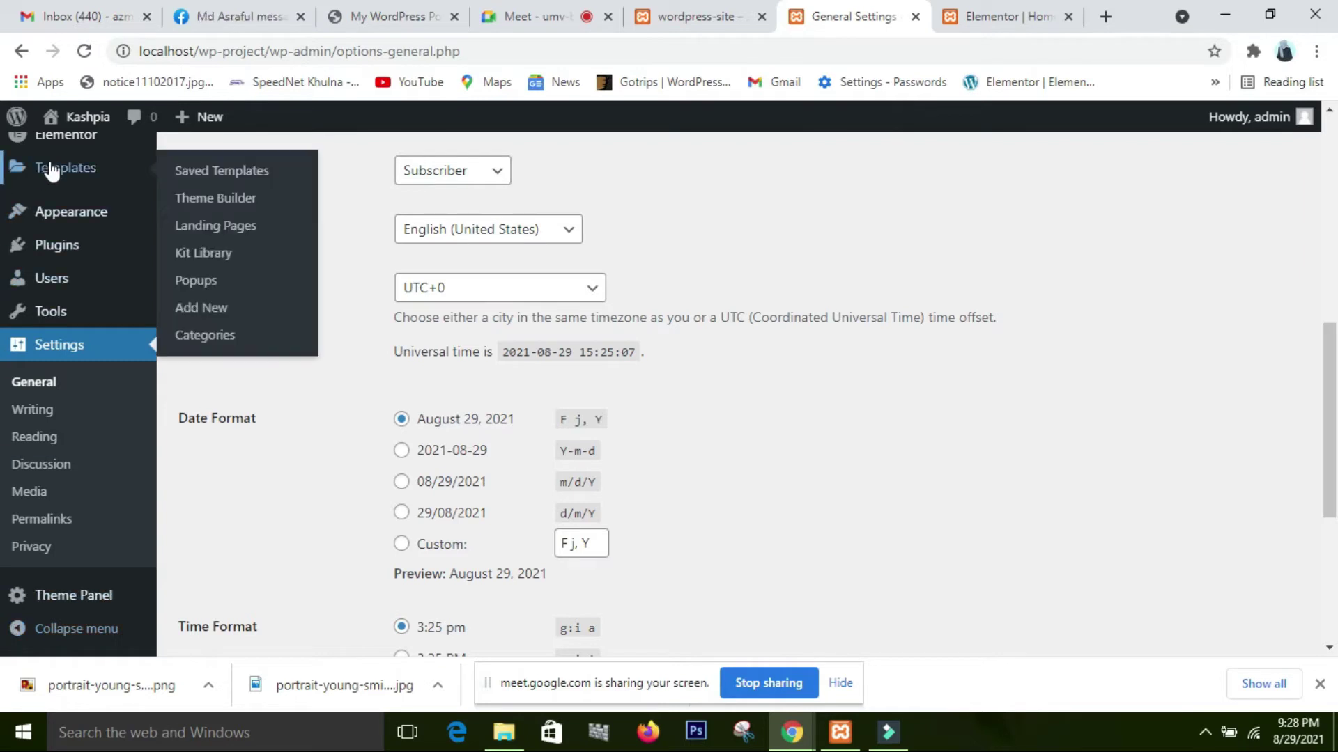
mouse_move(57, 249)
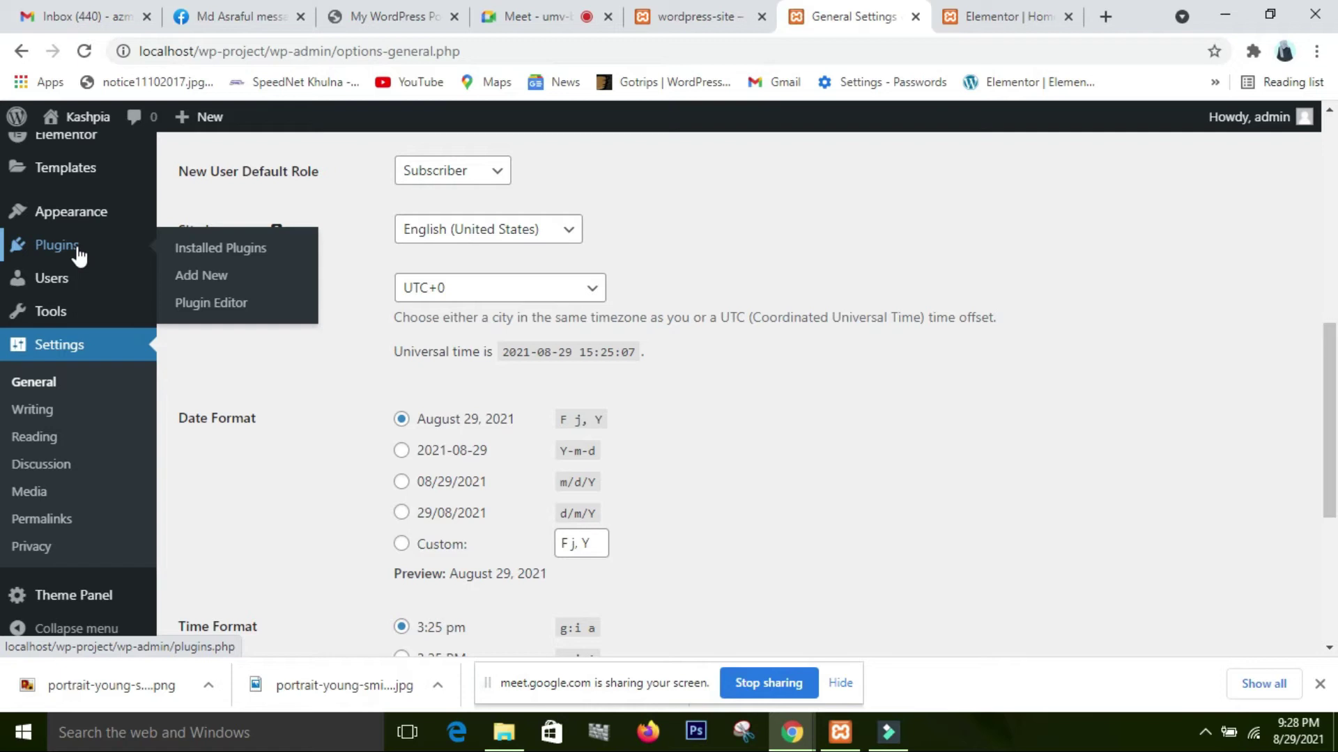
mouse_move(72, 274)
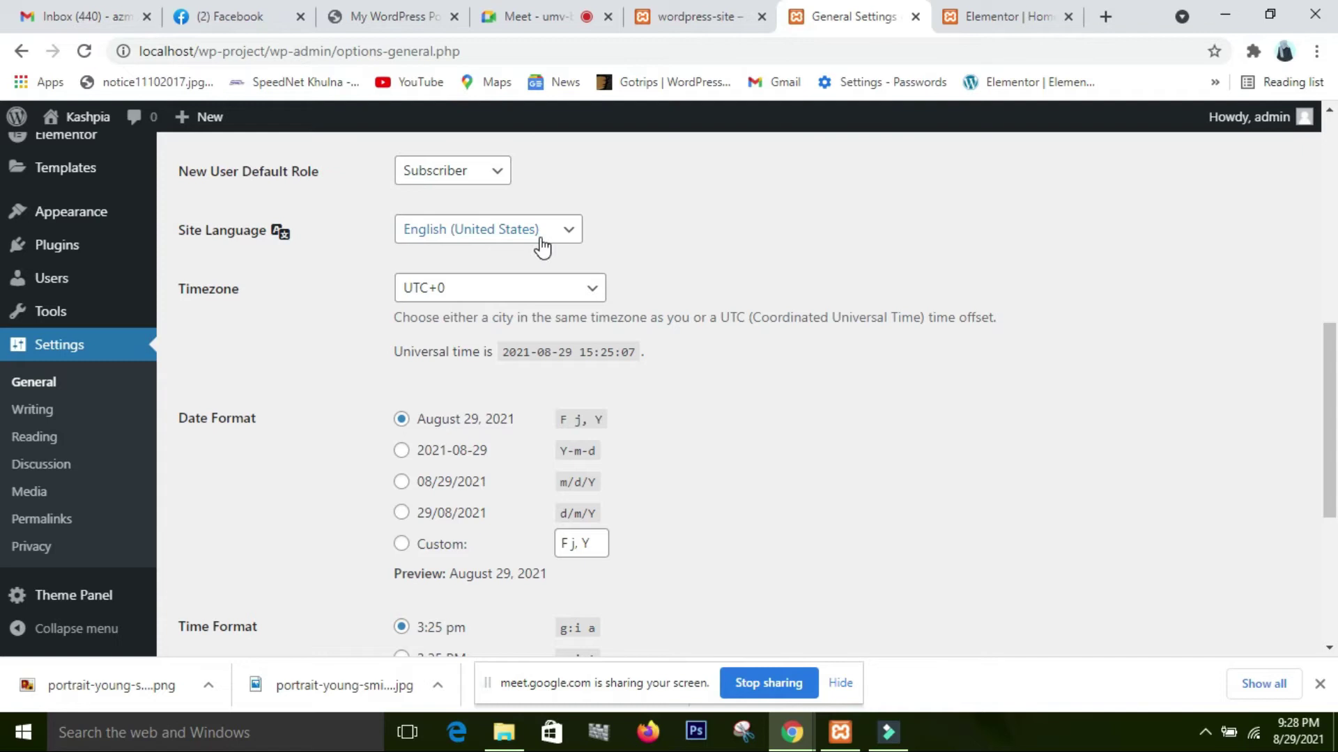
click(542, 246)
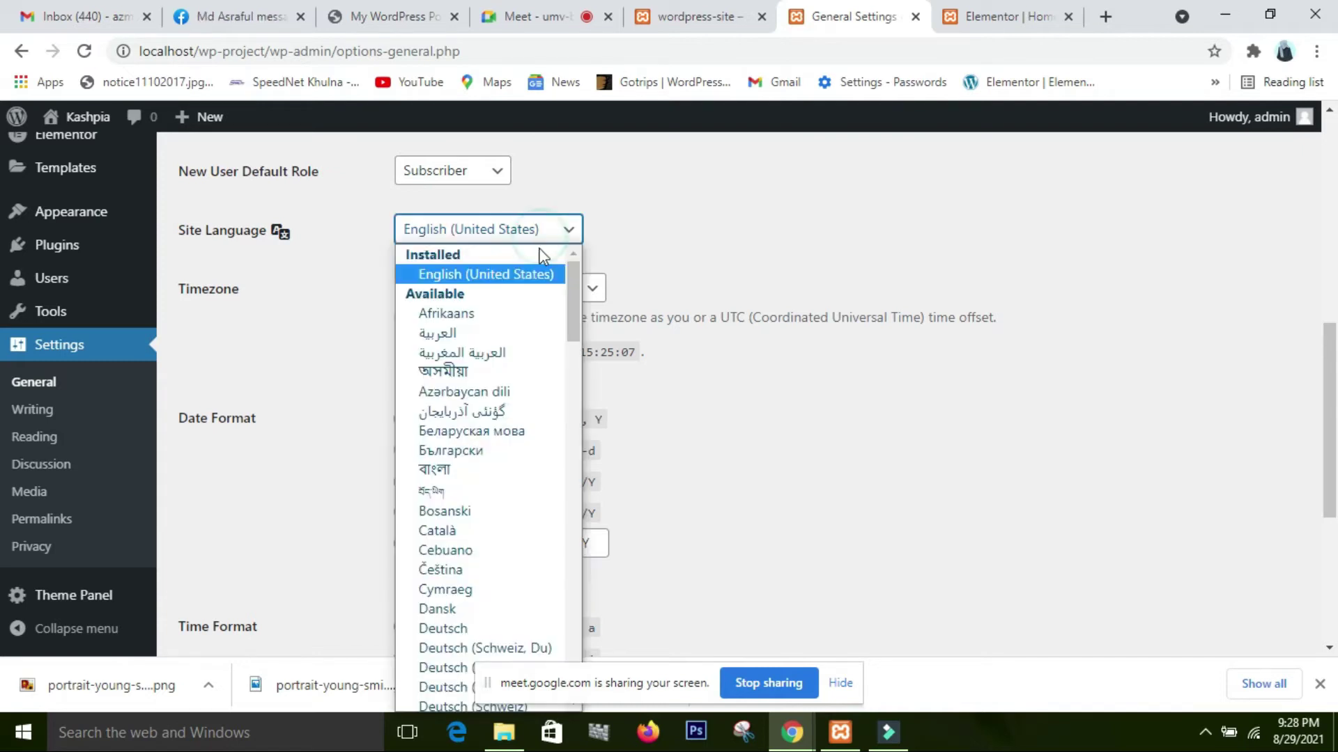
click(679, 231)
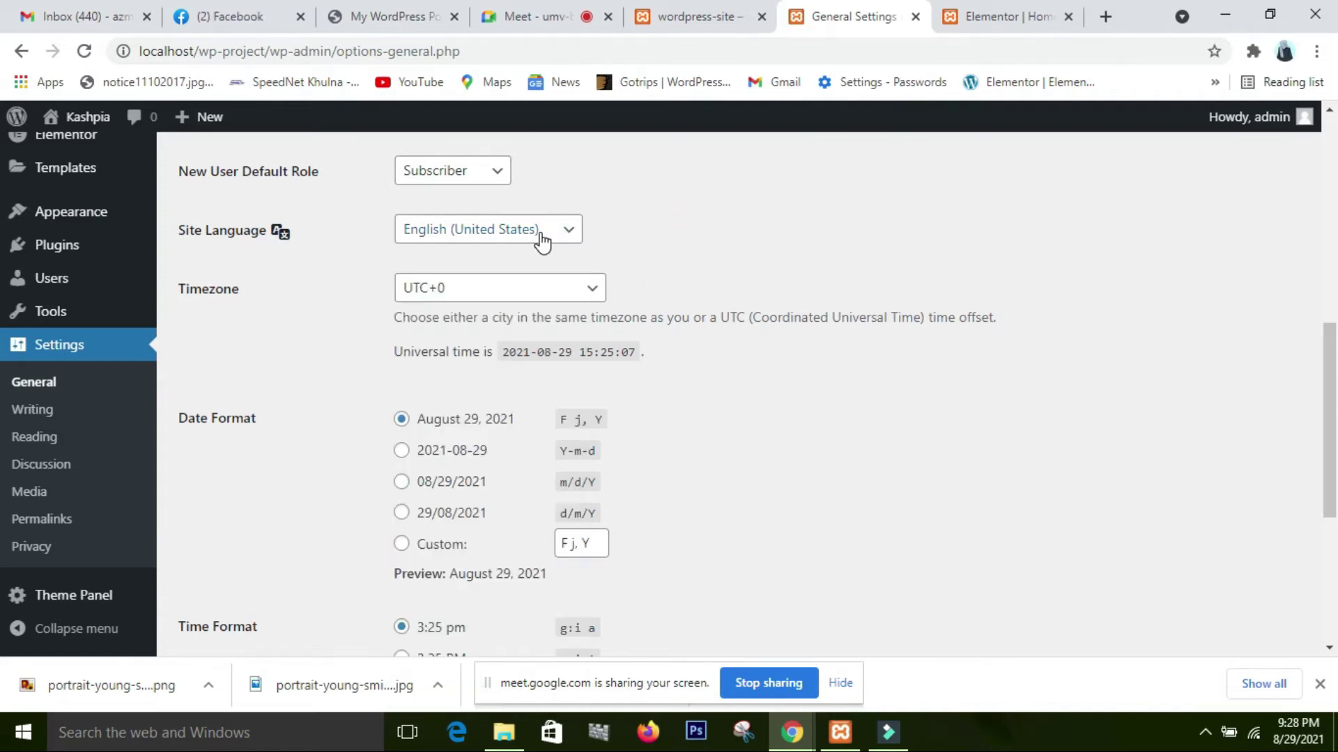
Set the site's timezone to the manual offset UTC+6.
scroll(543, 243, down, 1)
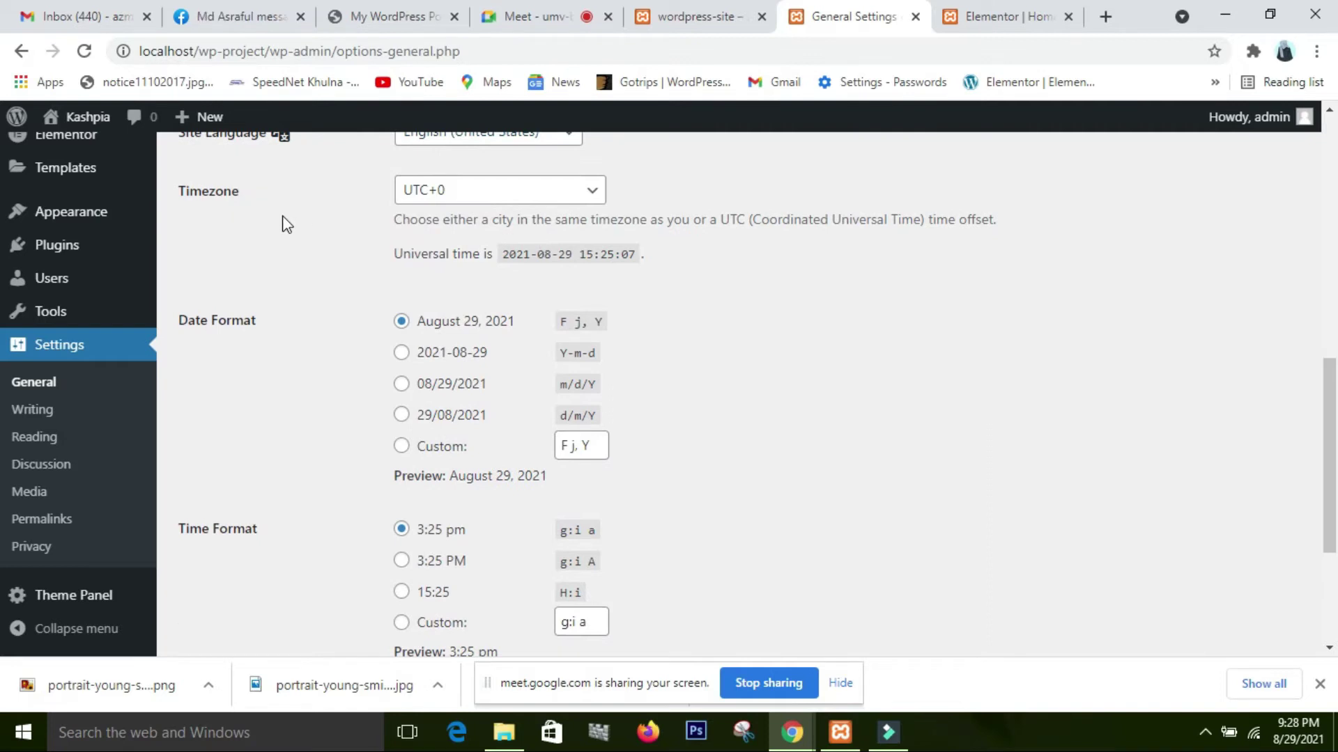
click(586, 188)
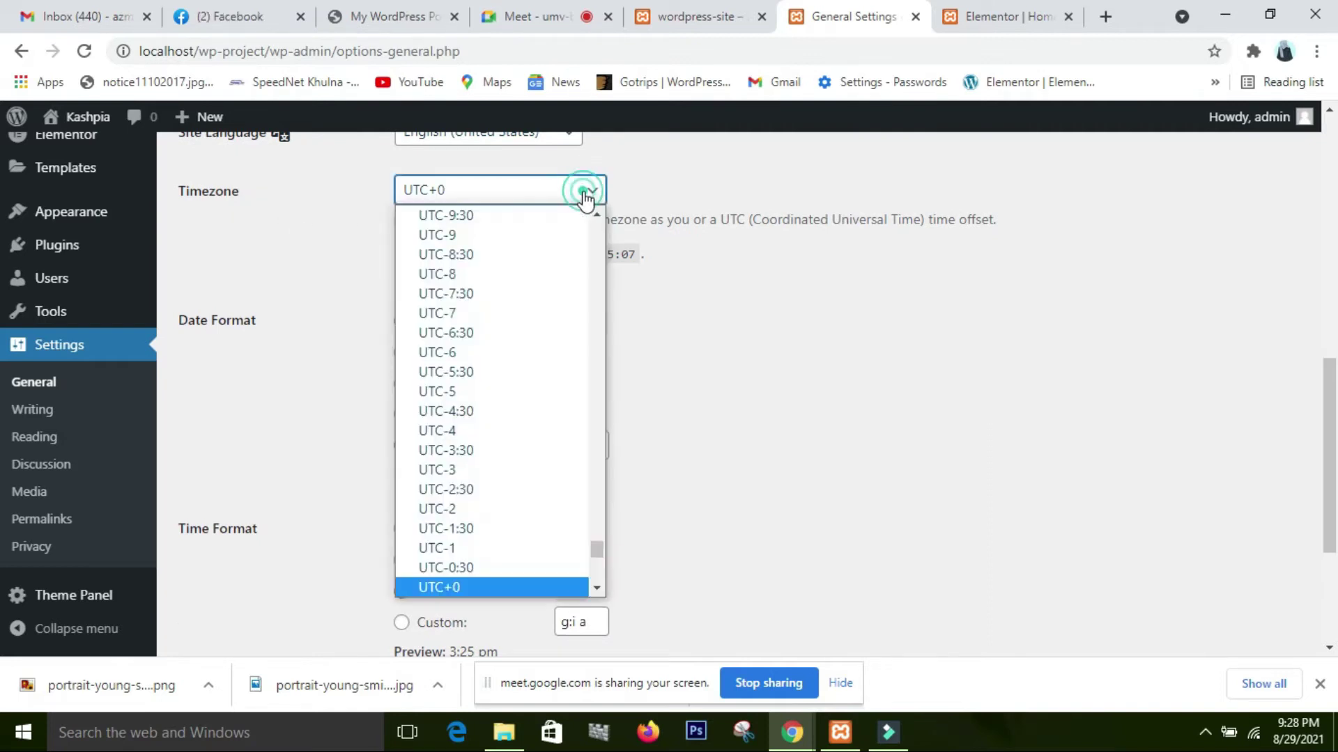
scroll(564, 403, down, 10)
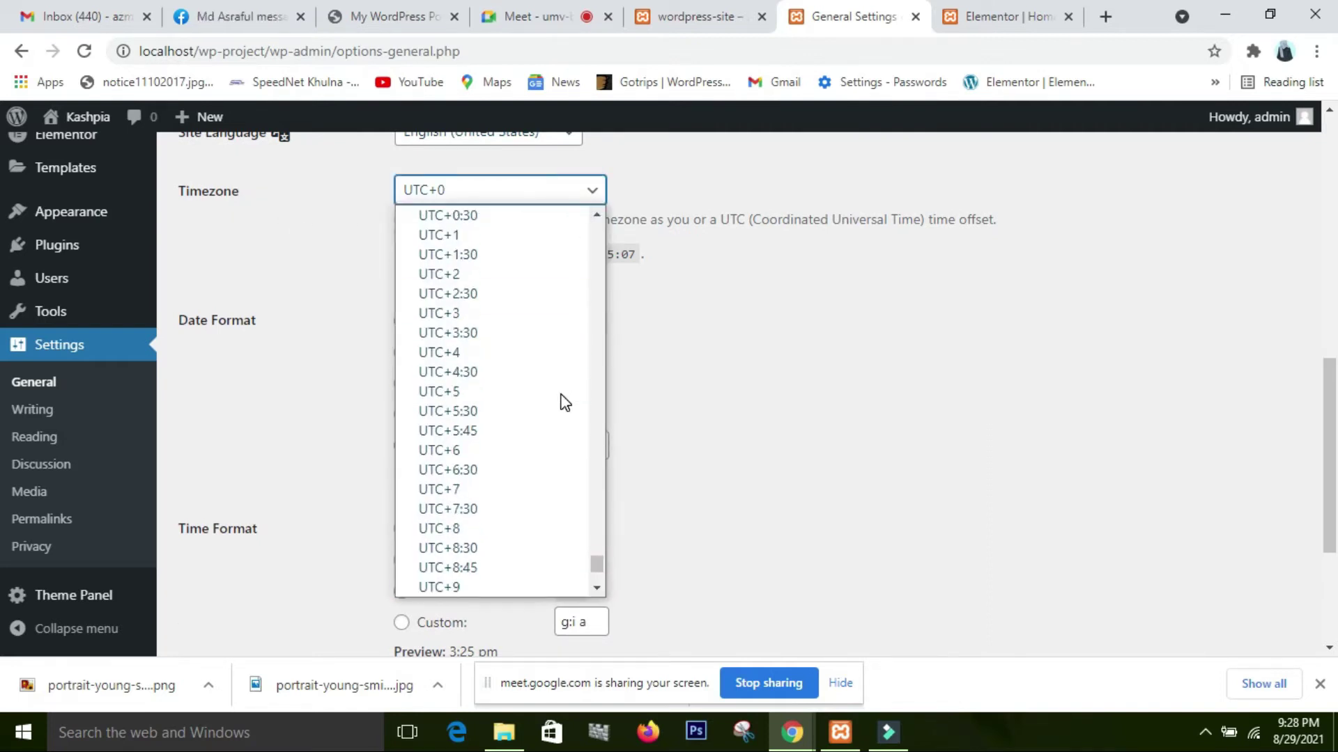
scroll(564, 402, up, 13)
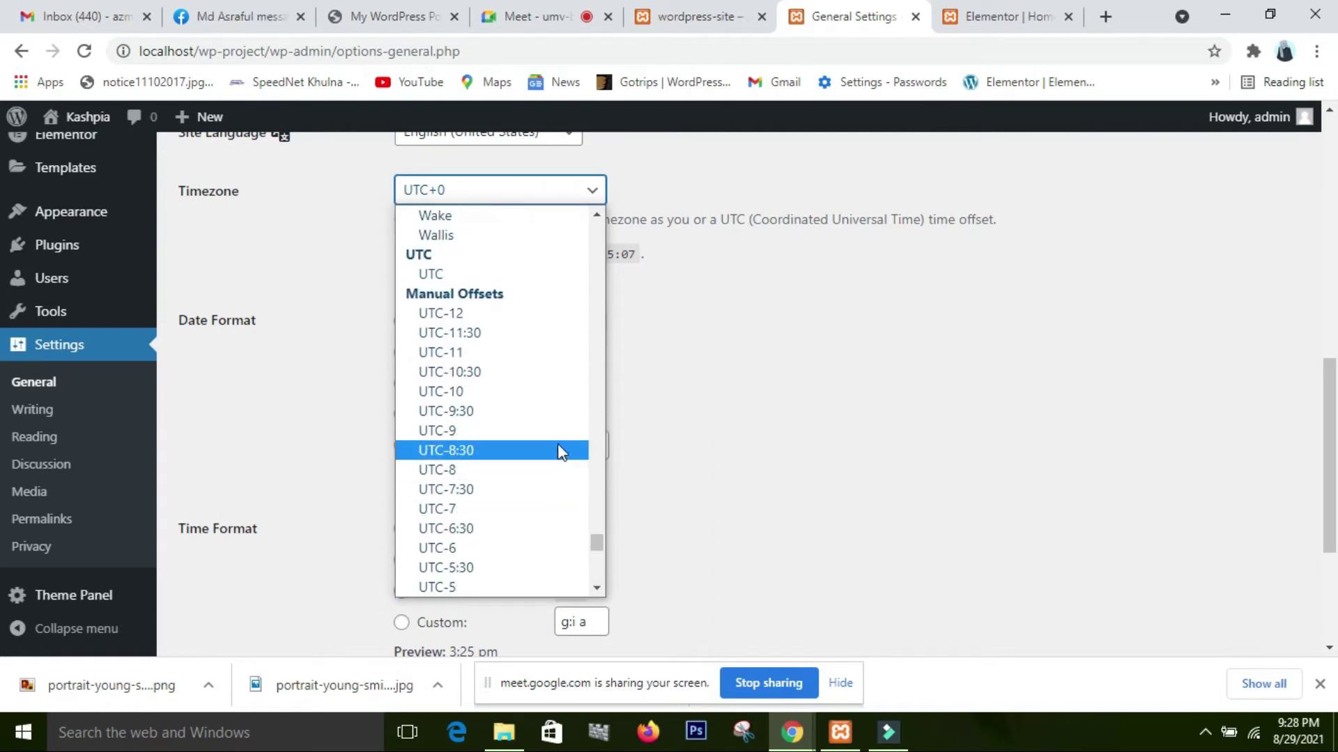
scroll(536, 411, down, 5)
scroll(525, 388, down, 5)
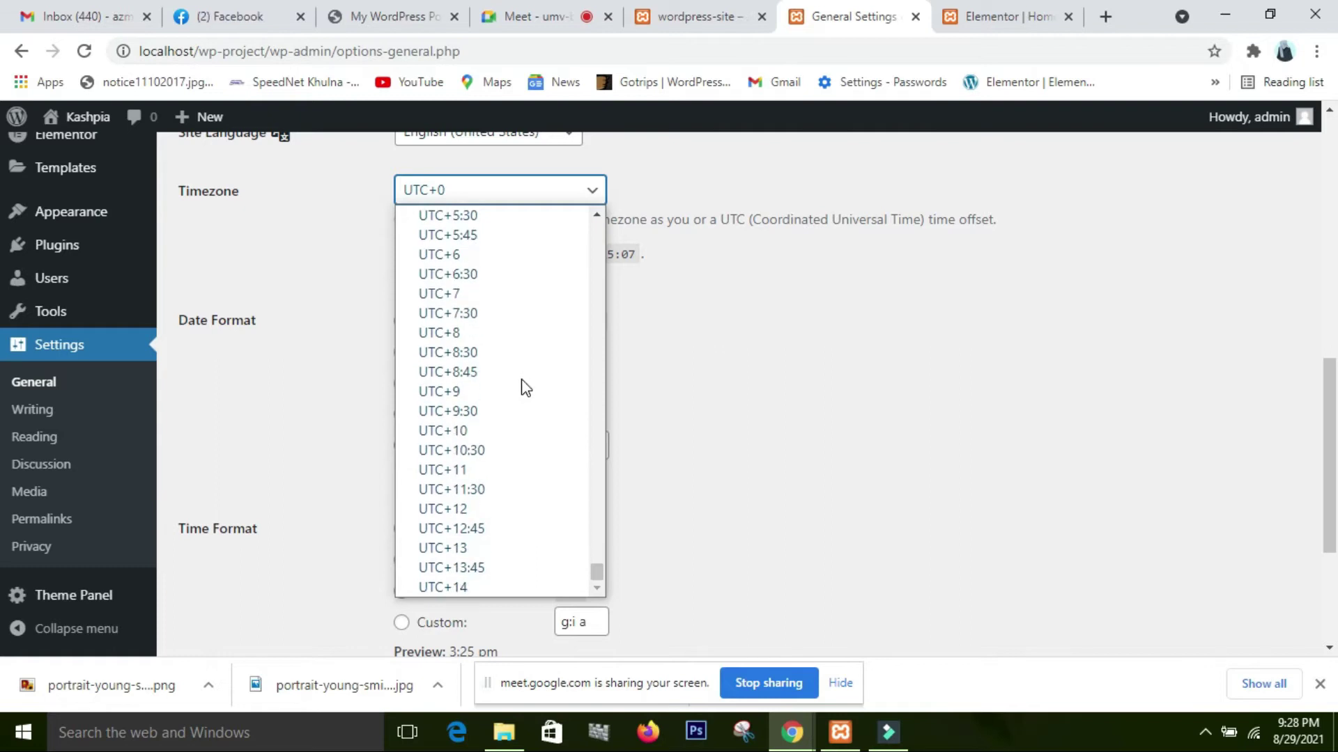
scroll(525, 388, up, 2)
scroll(522, 388, down, 2)
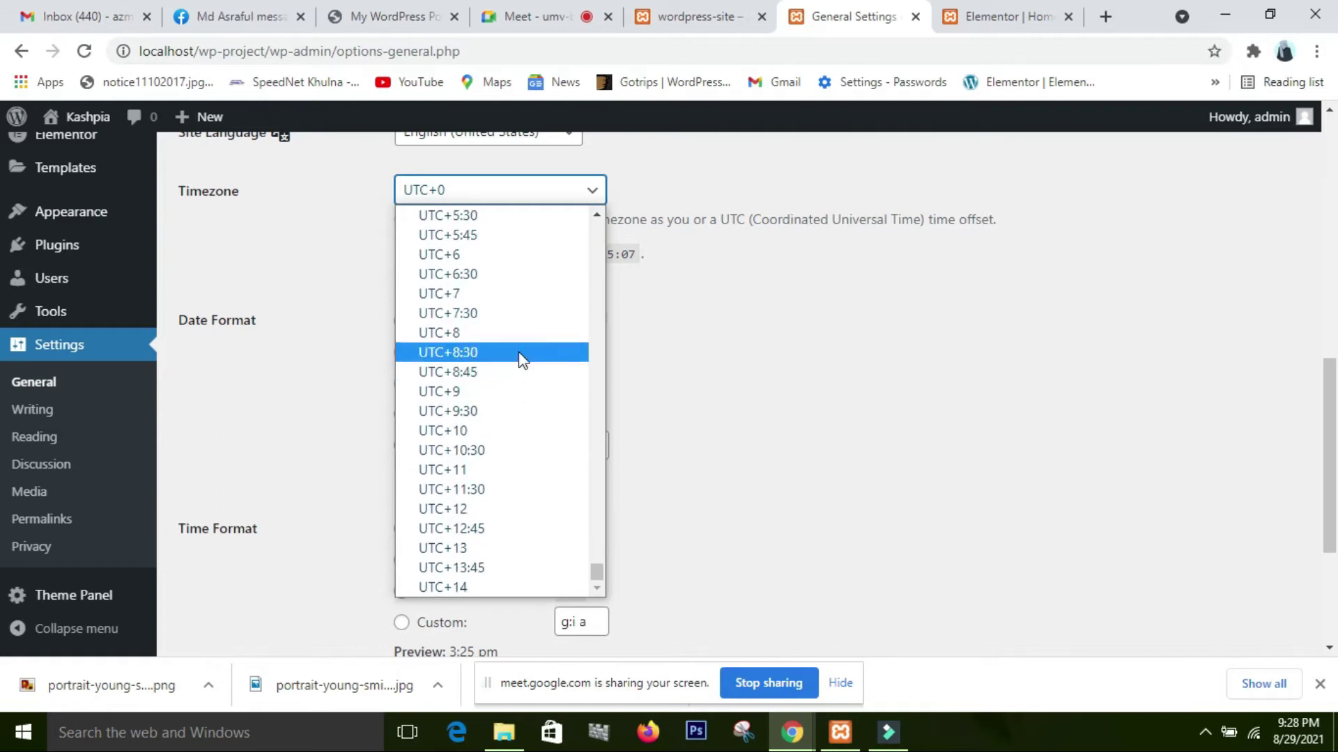
click(524, 258)
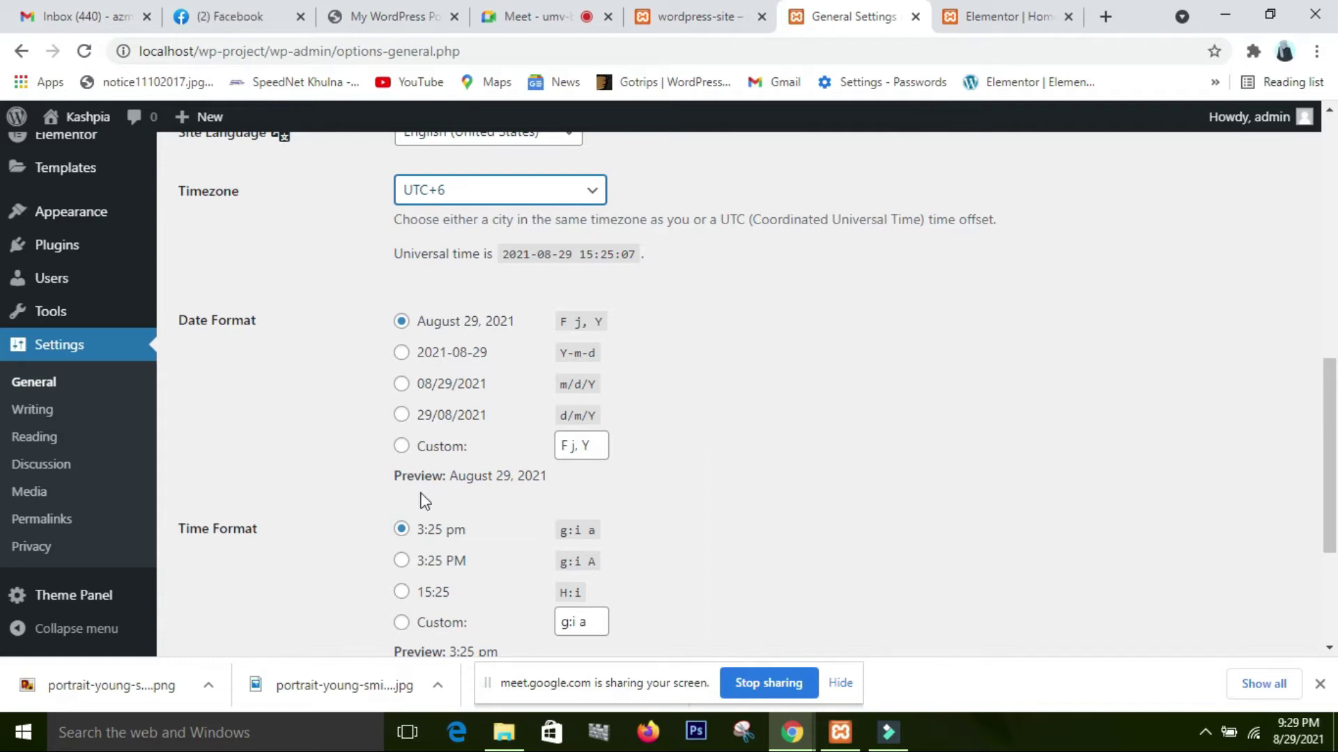
Set the week to start on Saturday and save the General Settings.
scroll(487, 374, down, 3)
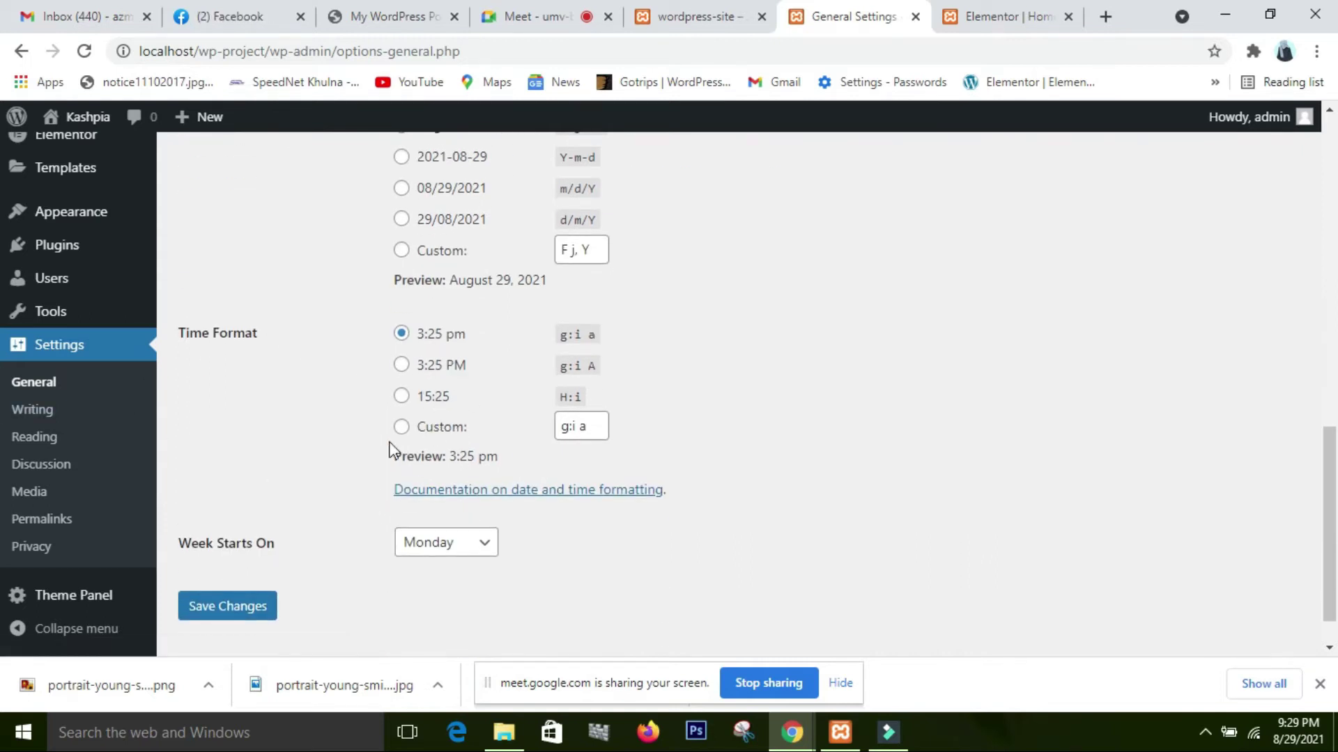
click(489, 554)
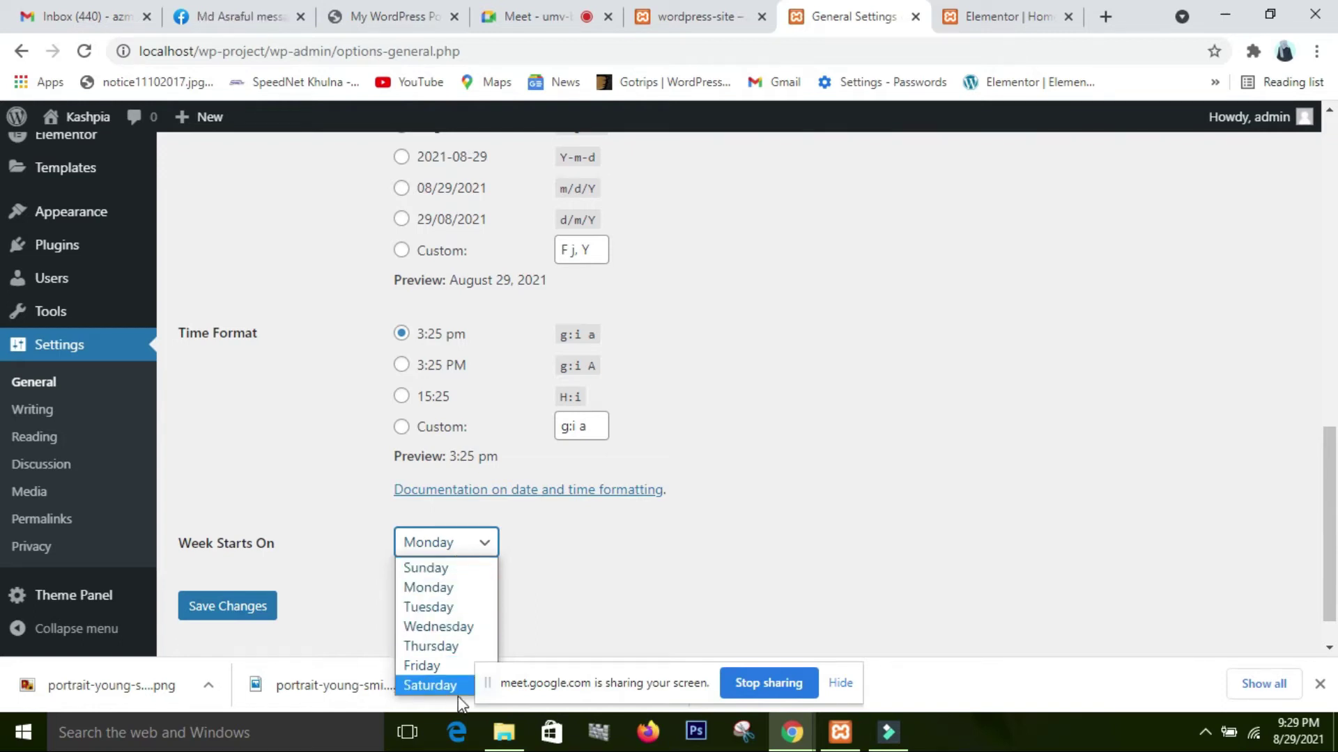
click(420, 686)
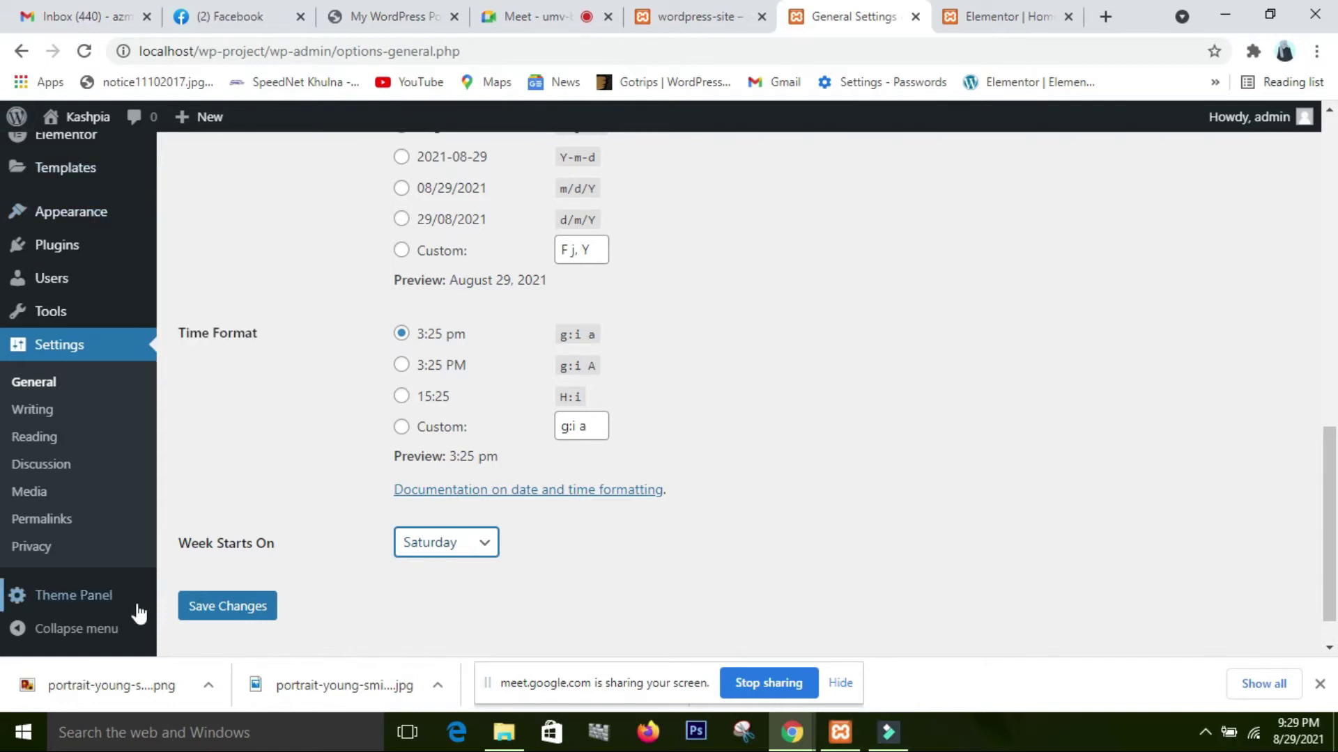
click(259, 610)
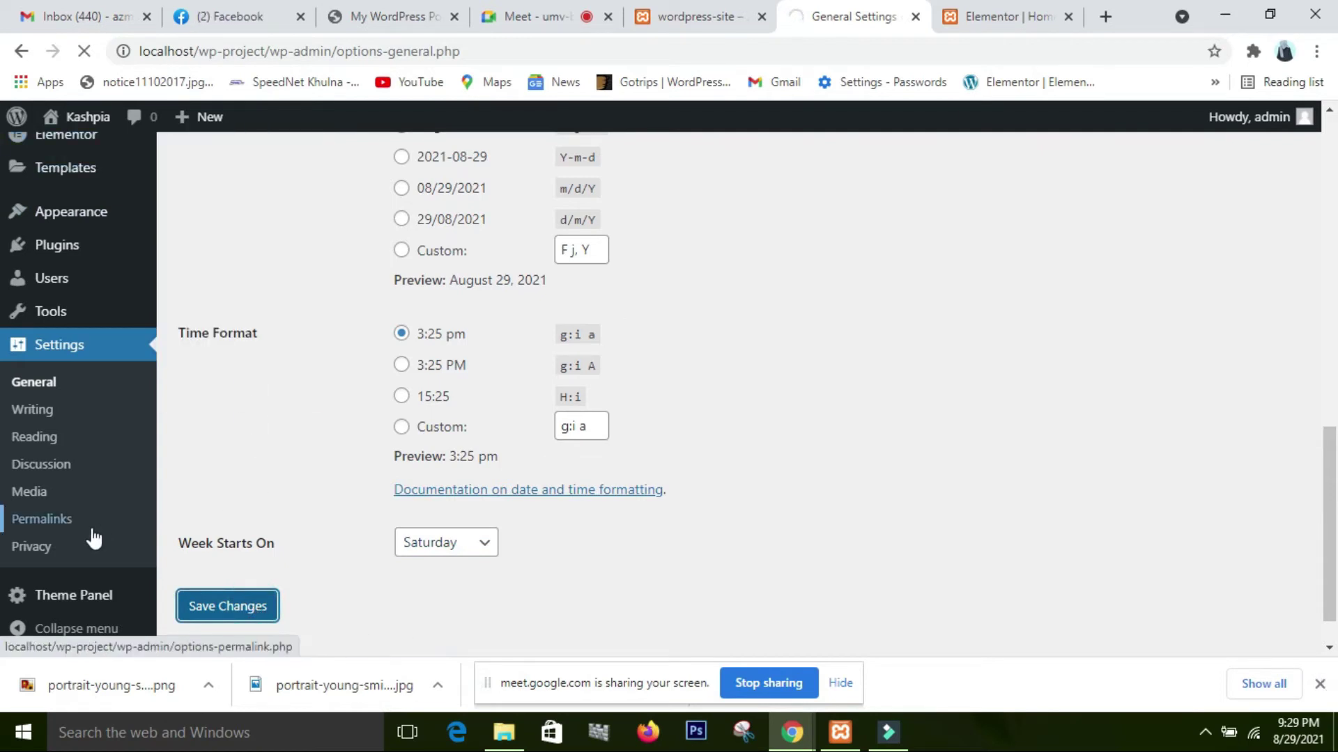
Open the Writing Settings and look over the default post format, post via email and update services options.
scroll(270, 425, down, 4)
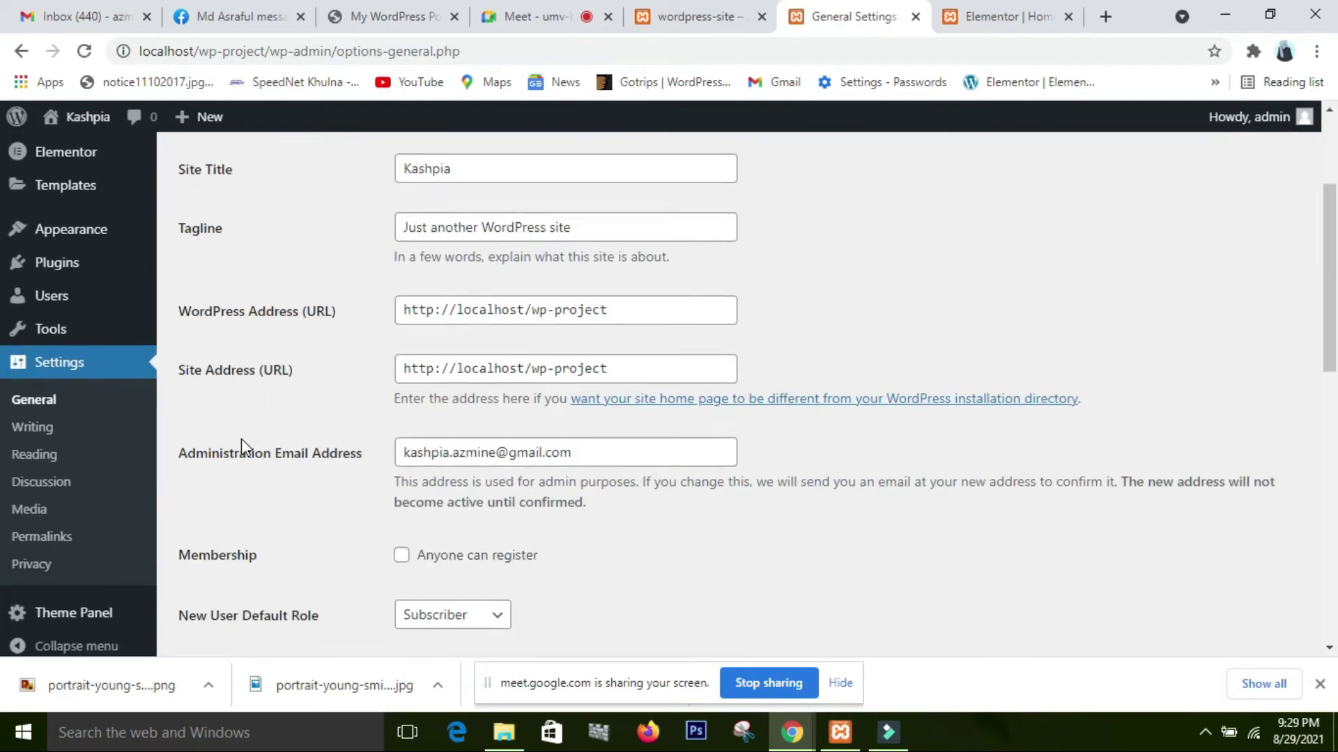
scroll(241, 440, down, 10)
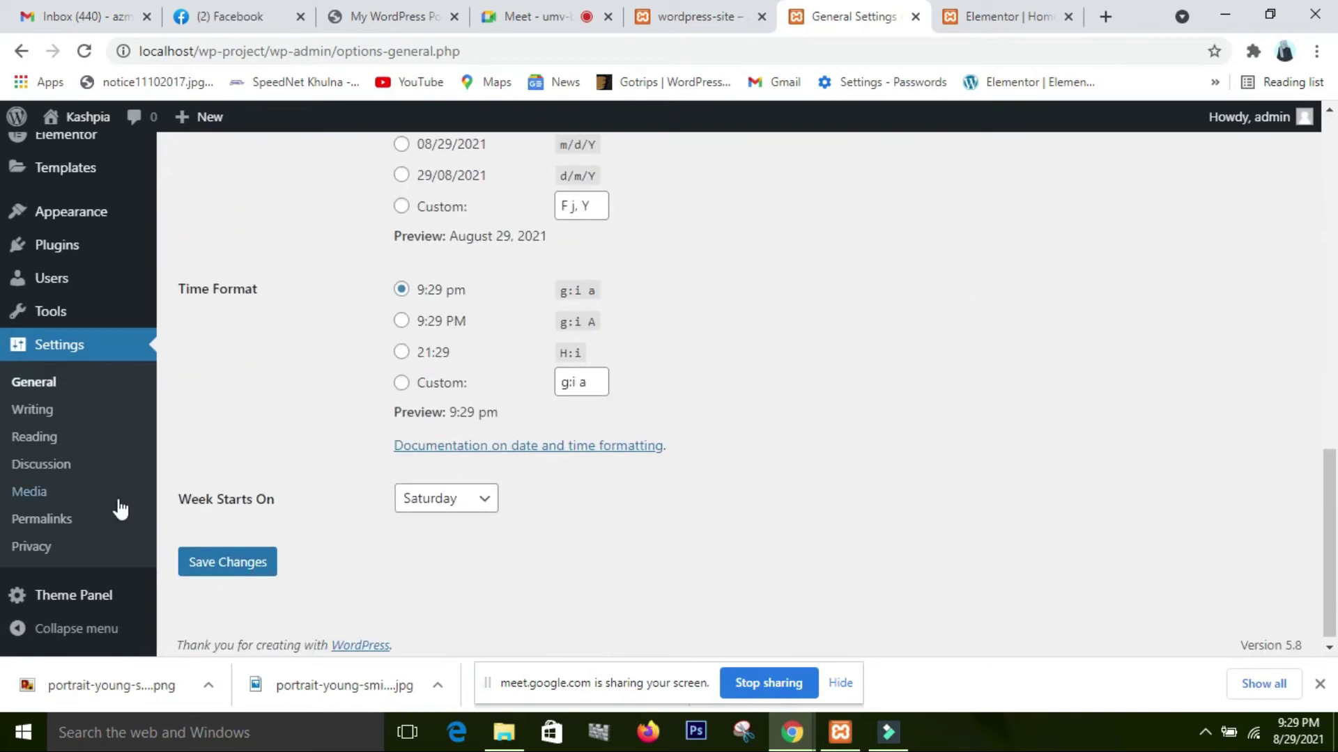
click(52, 415)
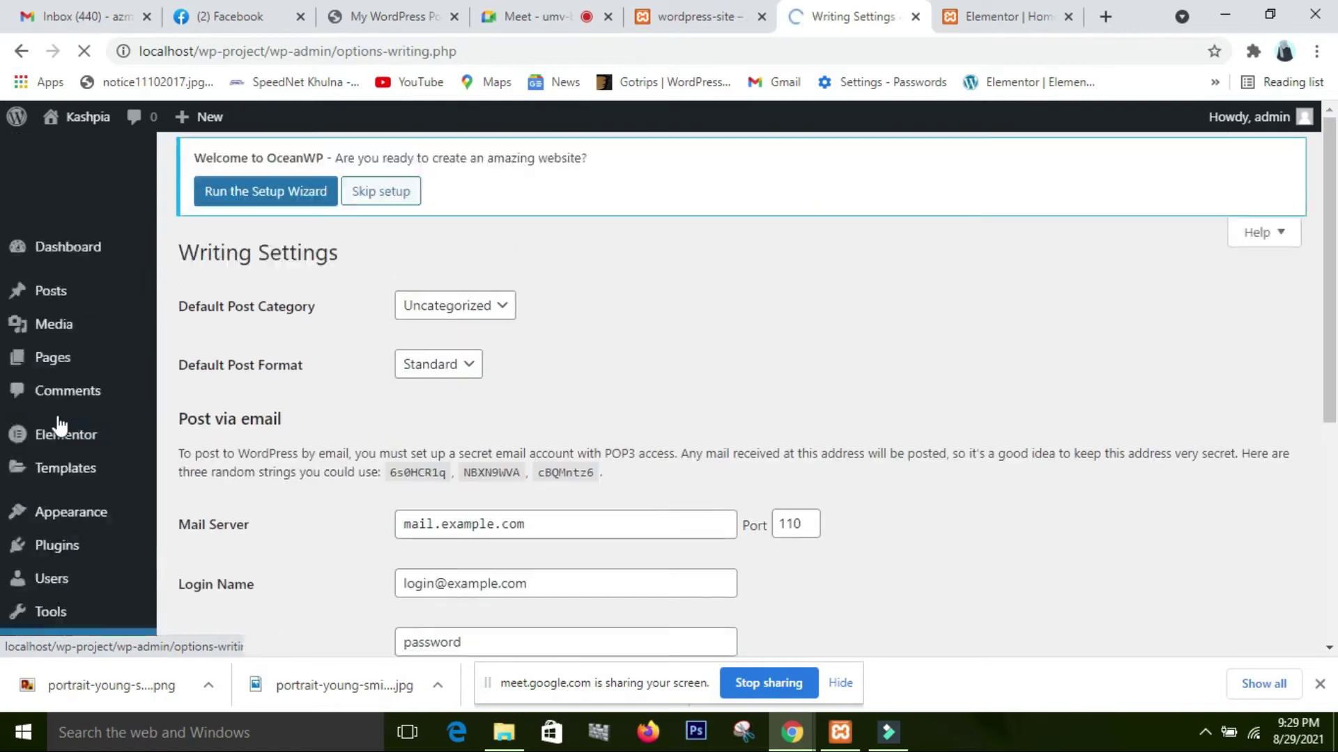
scroll(700, 463, down, 3)
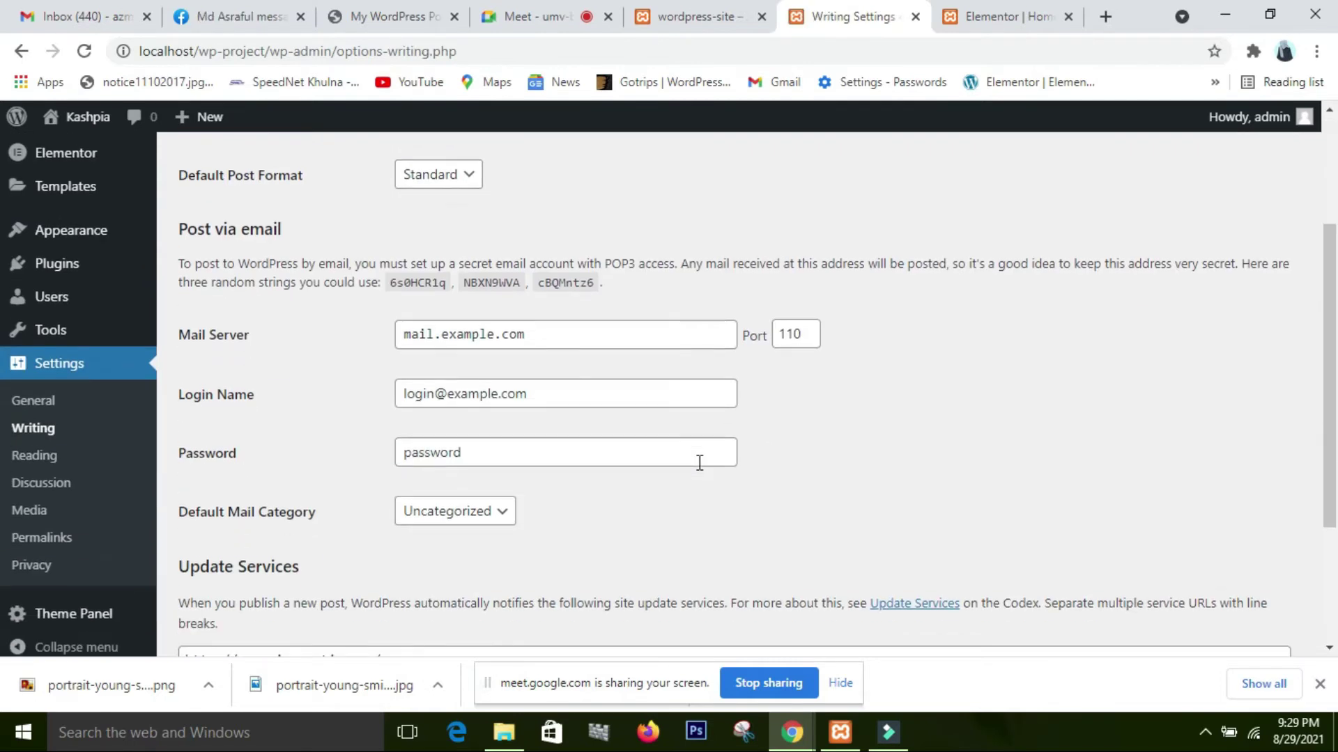
scroll(699, 463, down, 2)
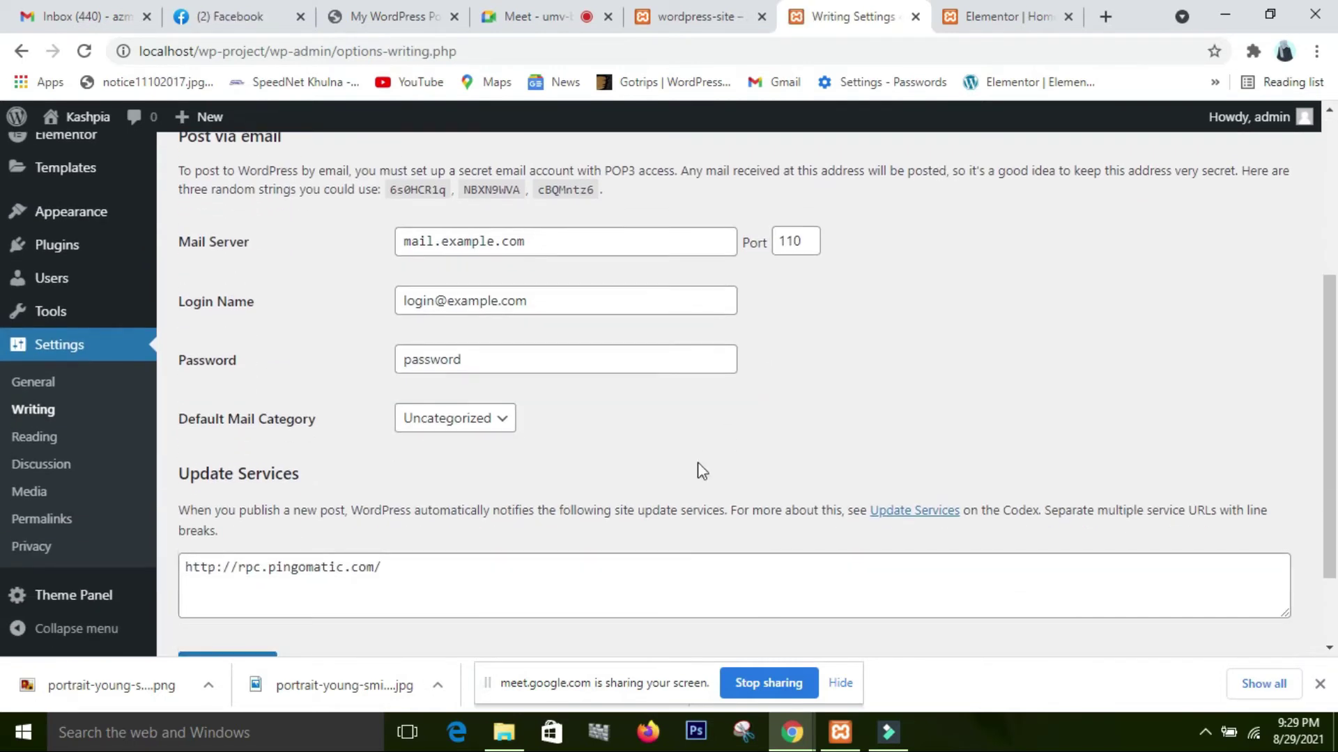
scroll(697, 462, down, 2)
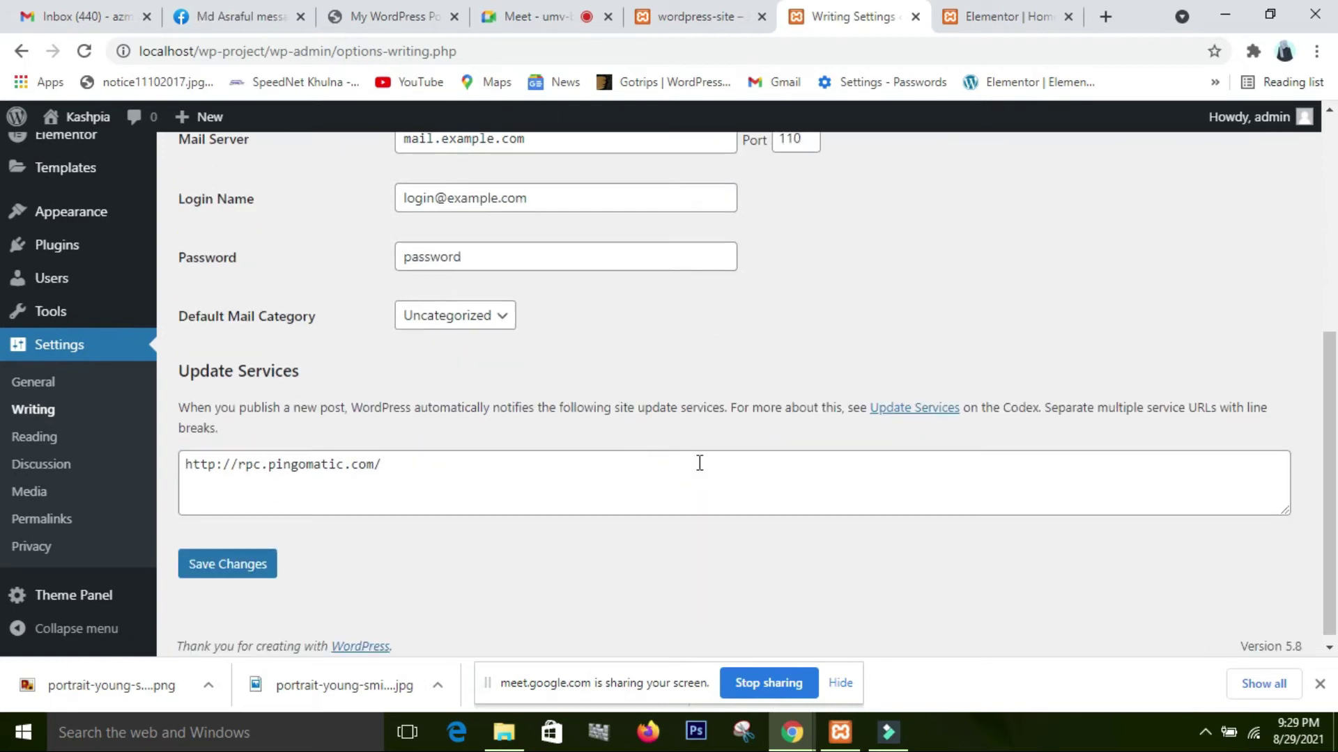
scroll(697, 463, up, 3)
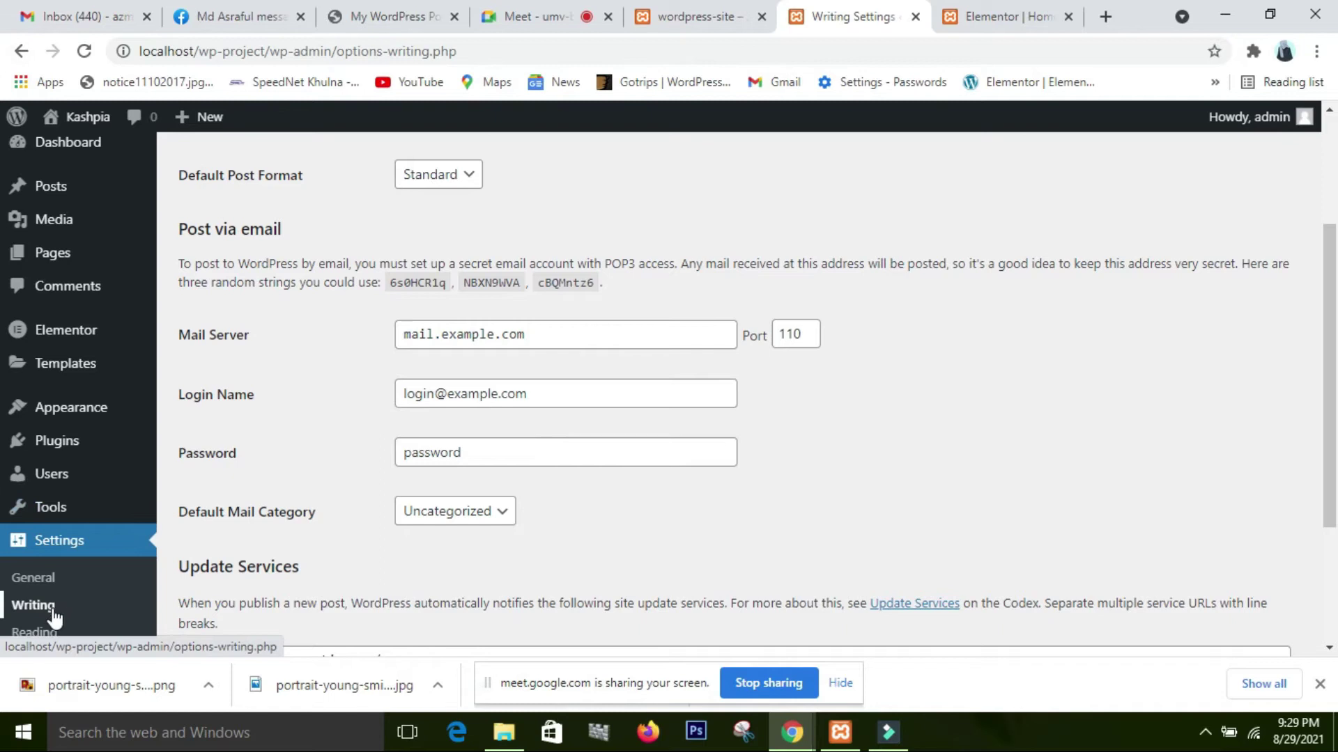
Open the Reading Settings and set the homepage to display a static page.
scroll(46, 604, down, 2)
click(29, 534)
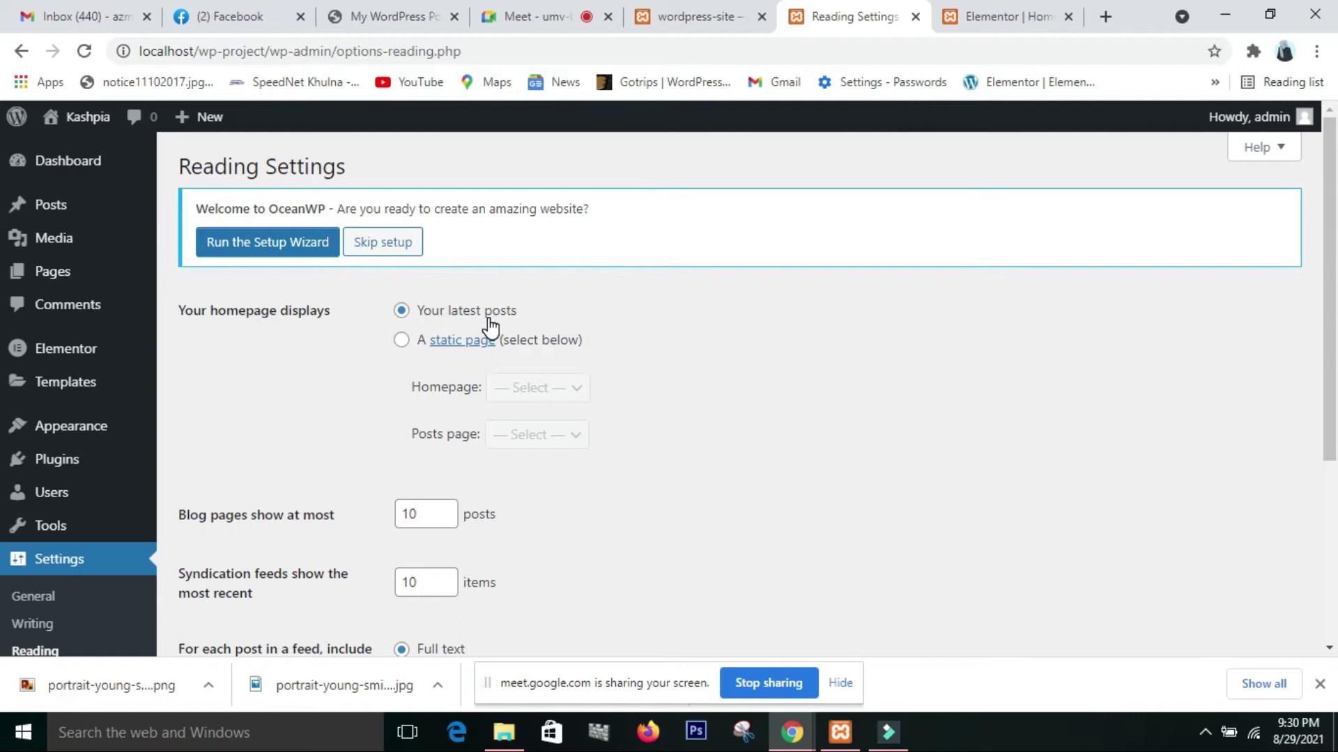
click(403, 343)
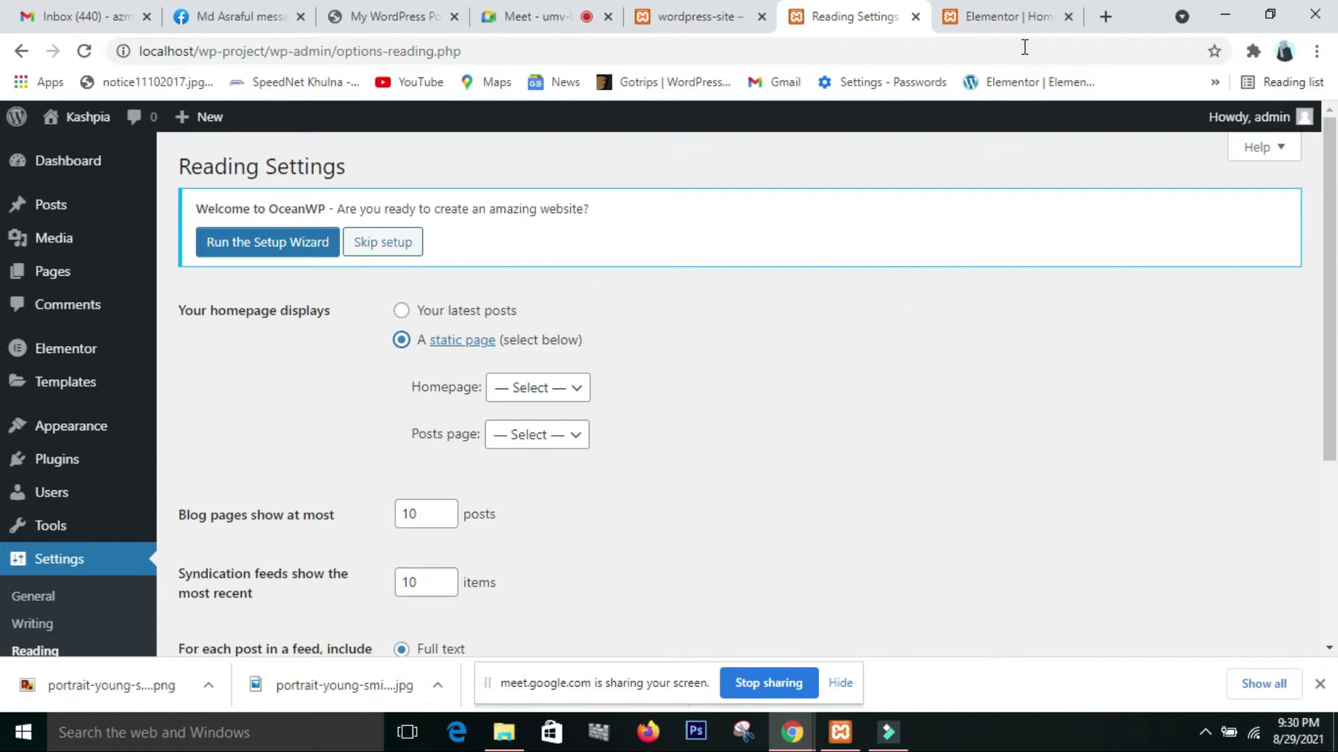
View the Web Coder portfolio homepage and the local wordpress-site front page, and return to the Reading Settings.
click(371, 17)
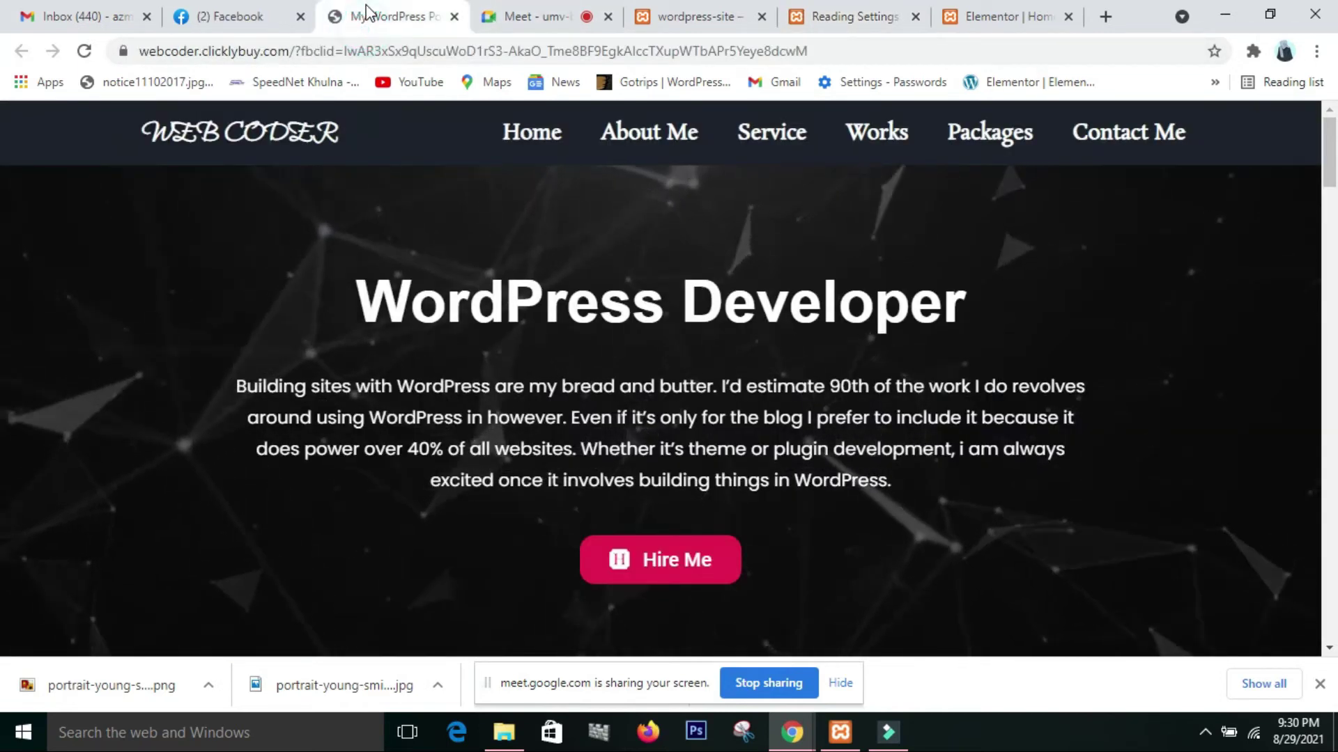
click(701, 18)
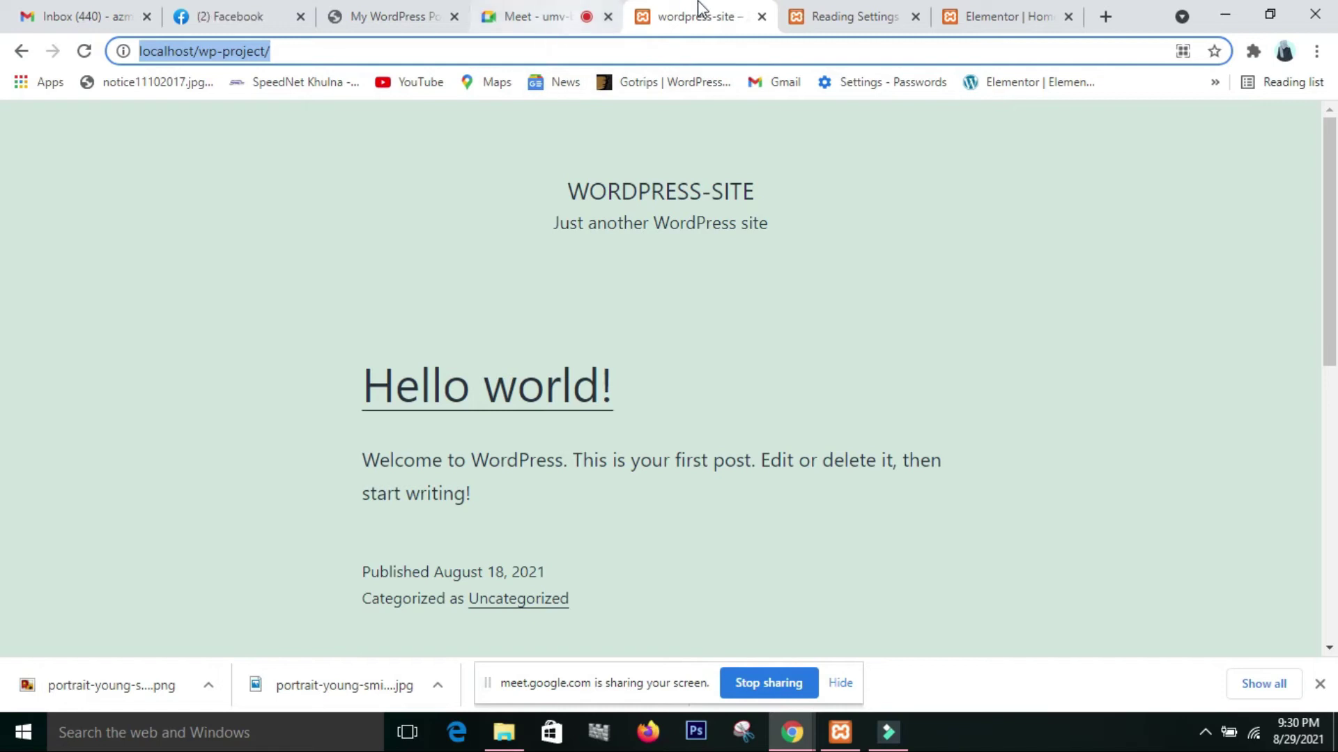
click(822, 19)
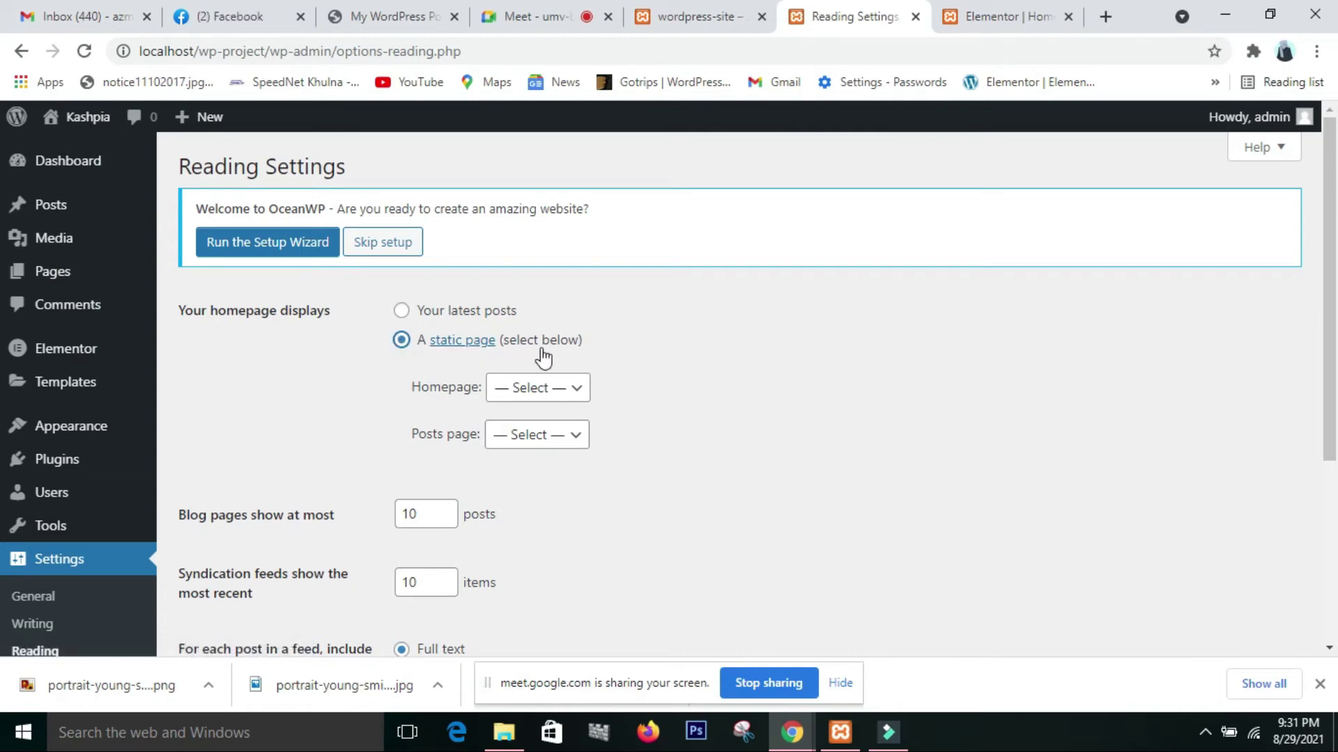
Set the static Homepage to the Home page and look over the choices for the Posts page, leaving it unselected.
click(582, 389)
click(559, 433)
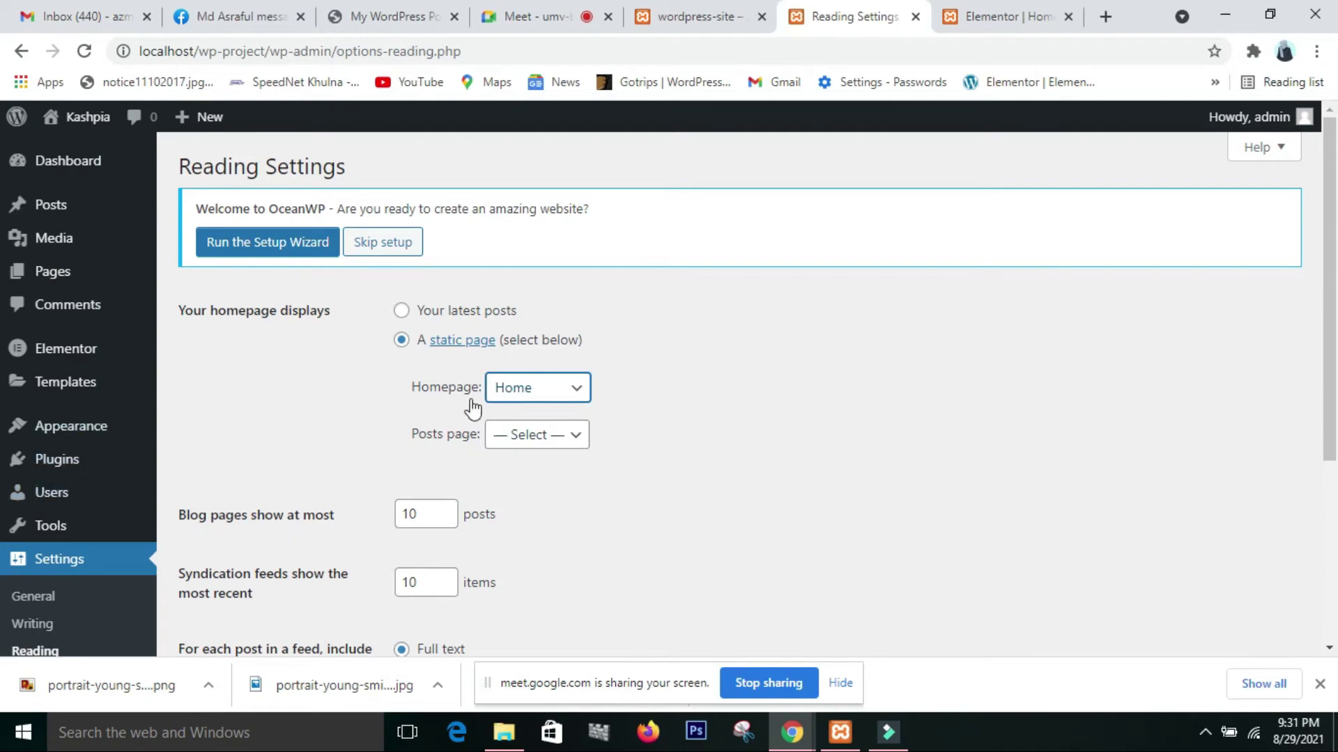
click(555, 392)
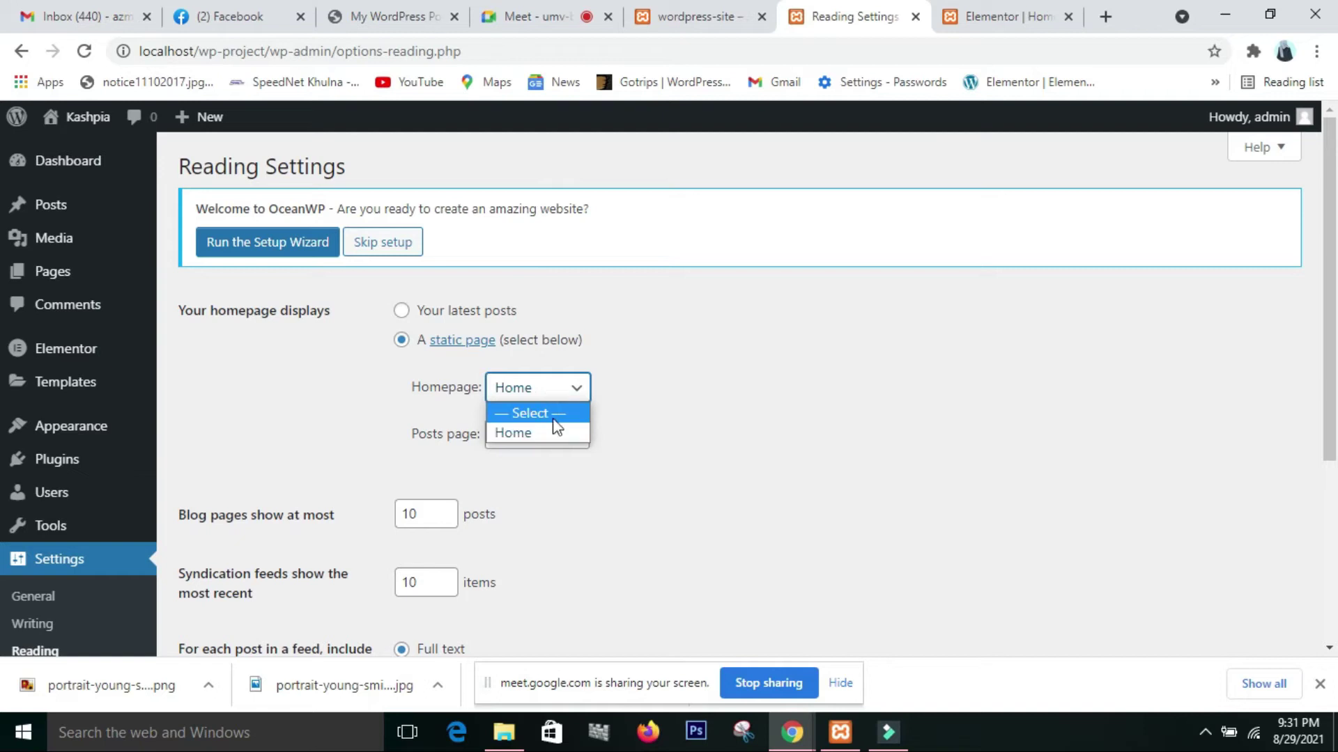
click(632, 388)
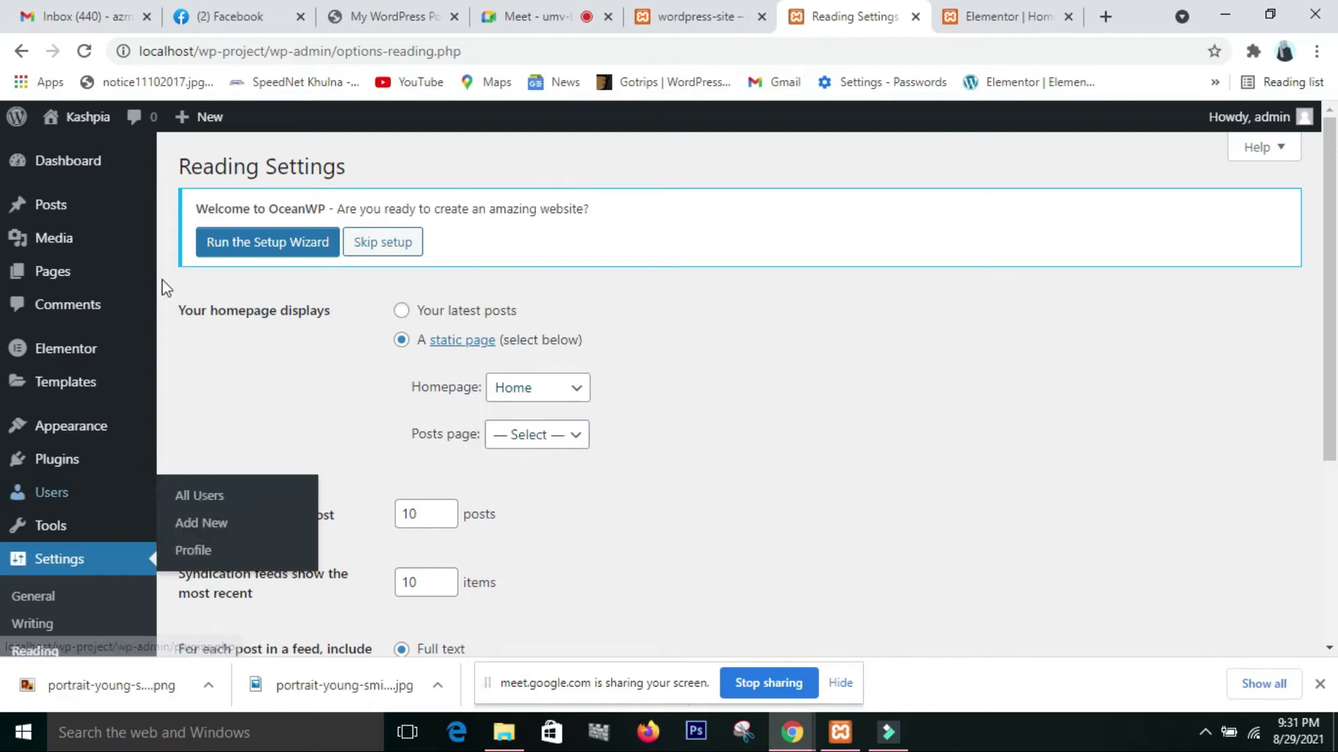
mouse_move(103, 211)
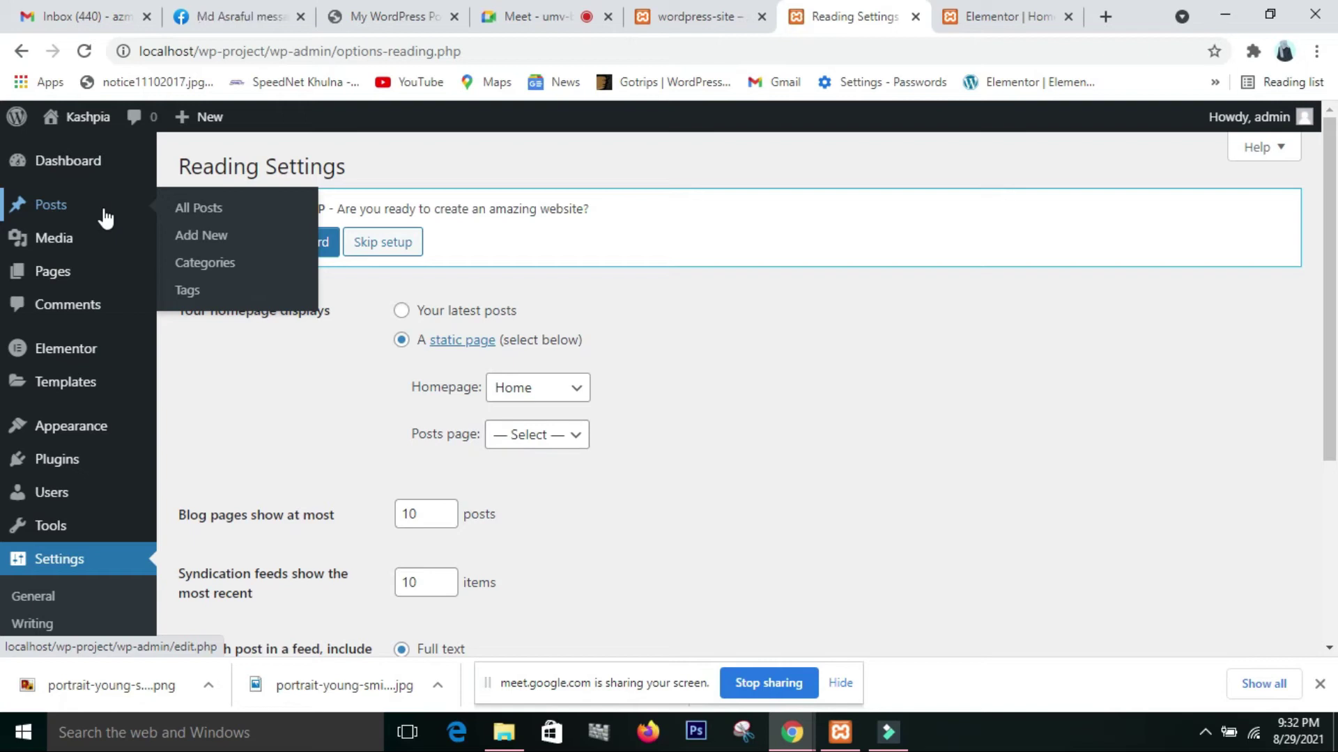
click(544, 448)
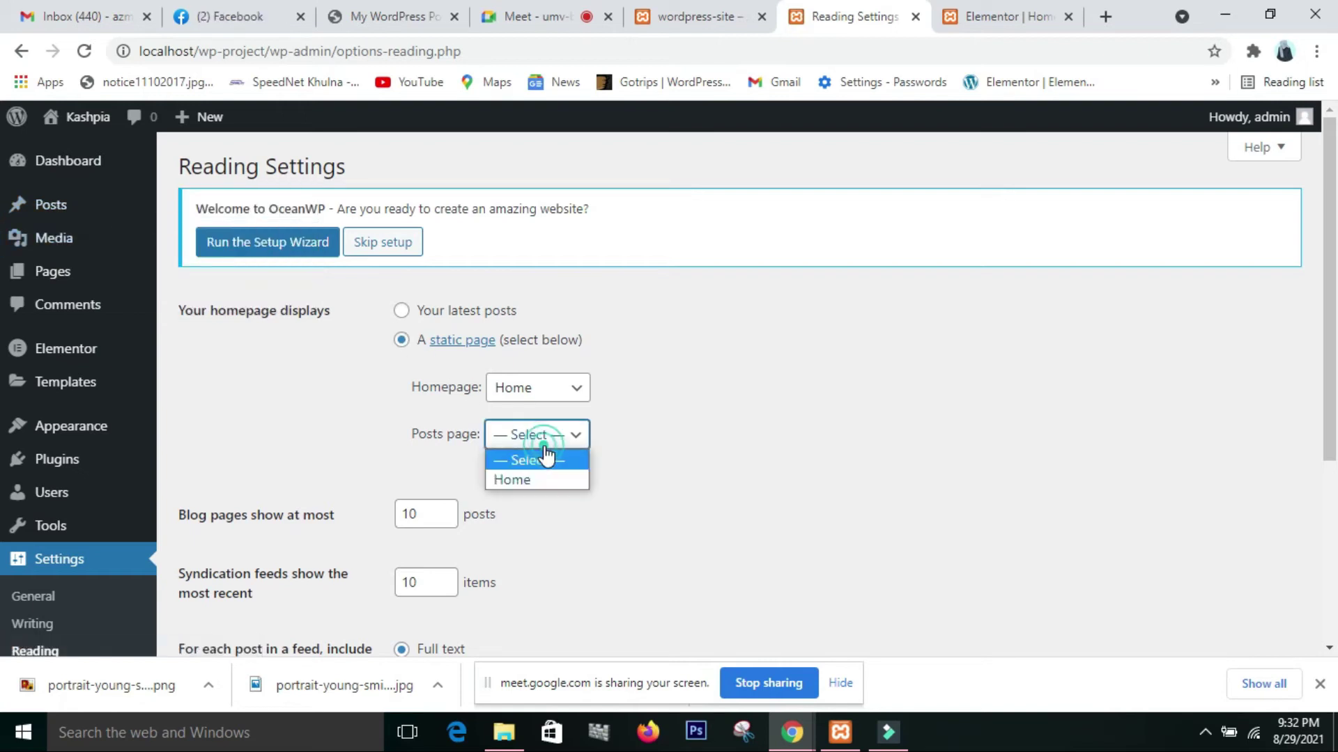
click(637, 509)
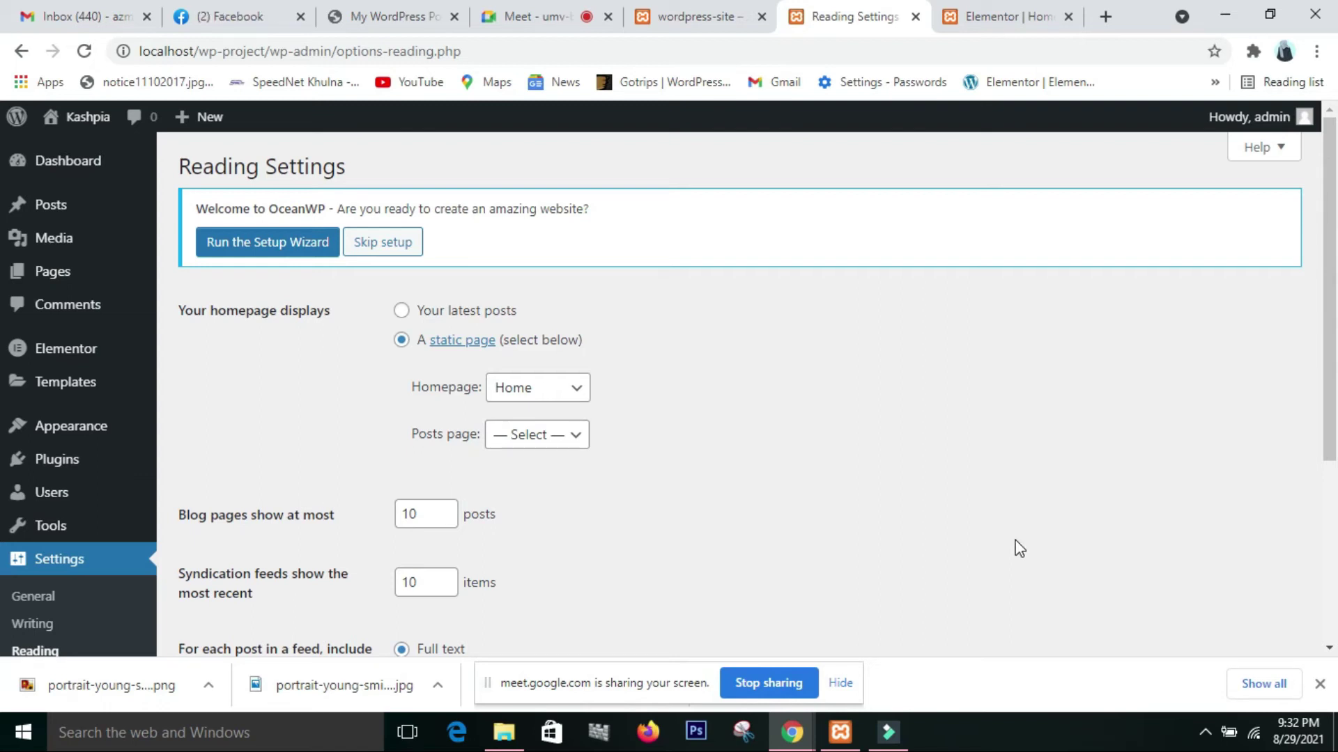
Set each post in a feed to include only the Excerpt.
scroll(469, 547, down, 3)
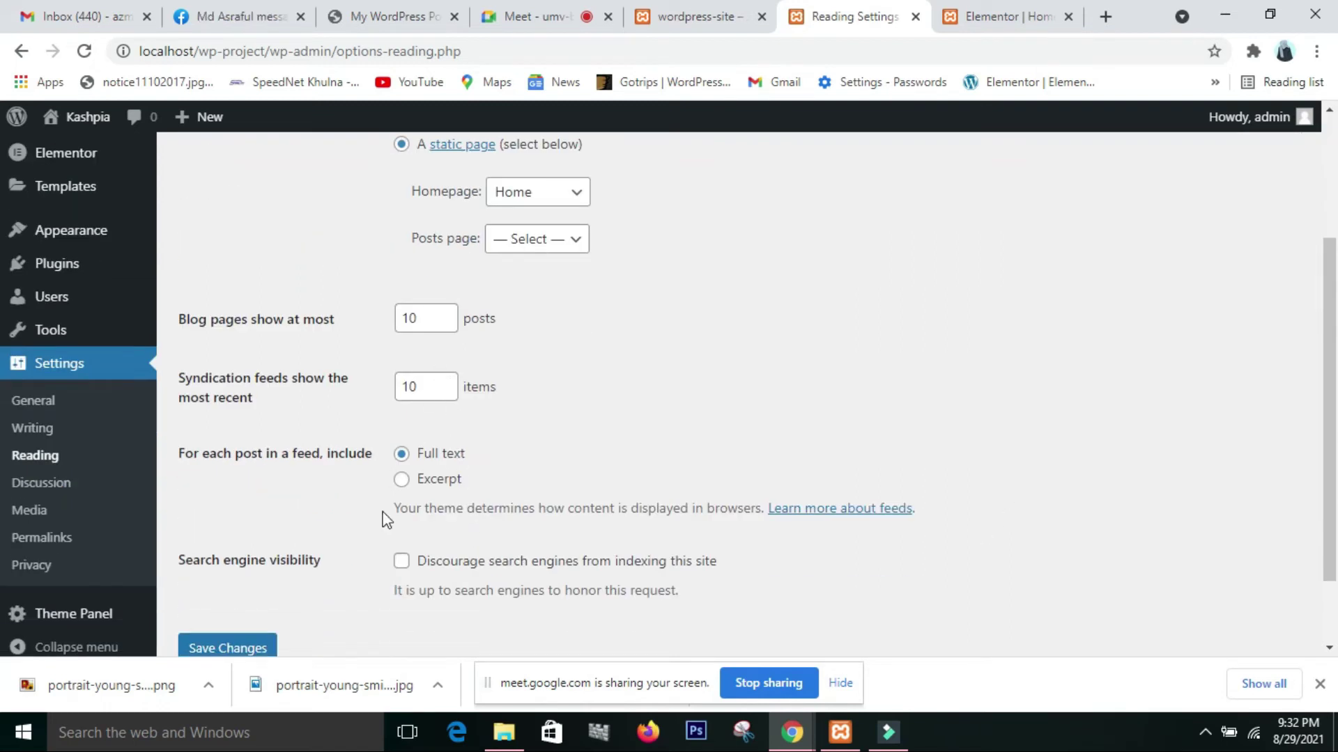
scroll(338, 598, down, 1)
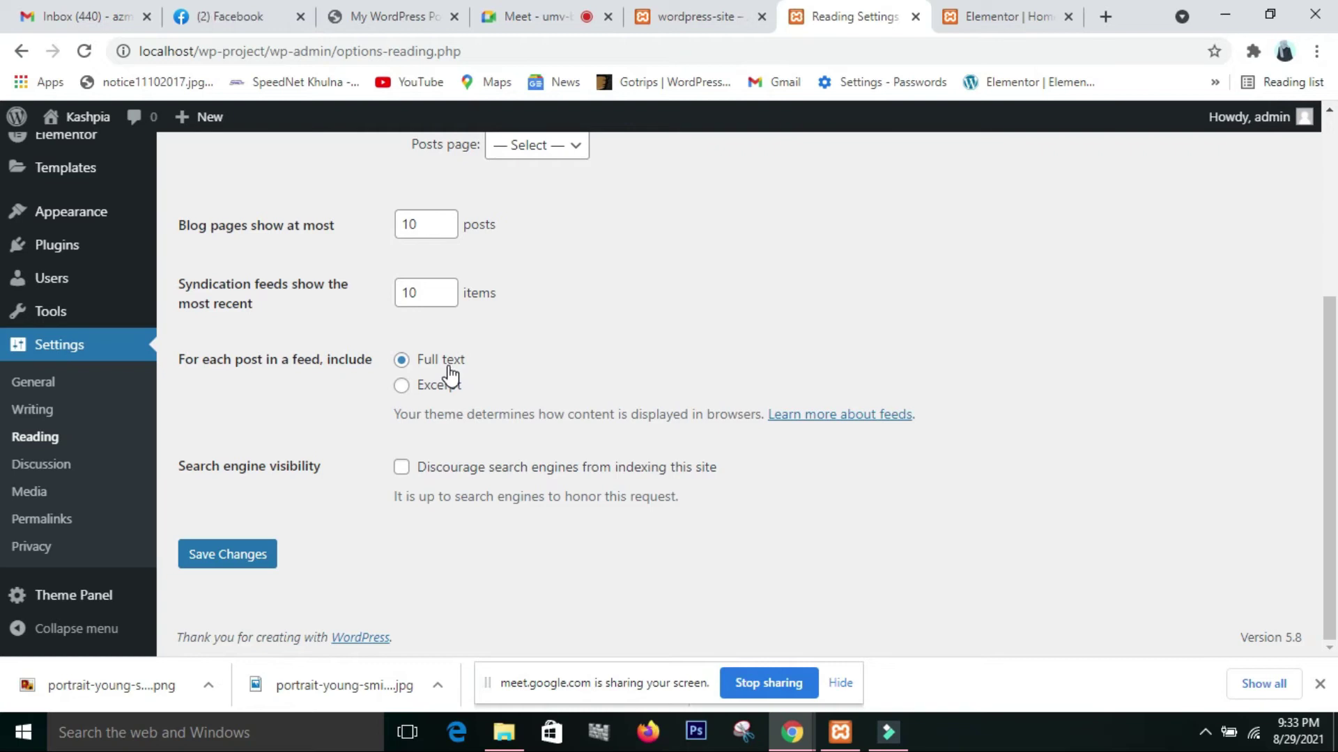
click(403, 386)
click(402, 359)
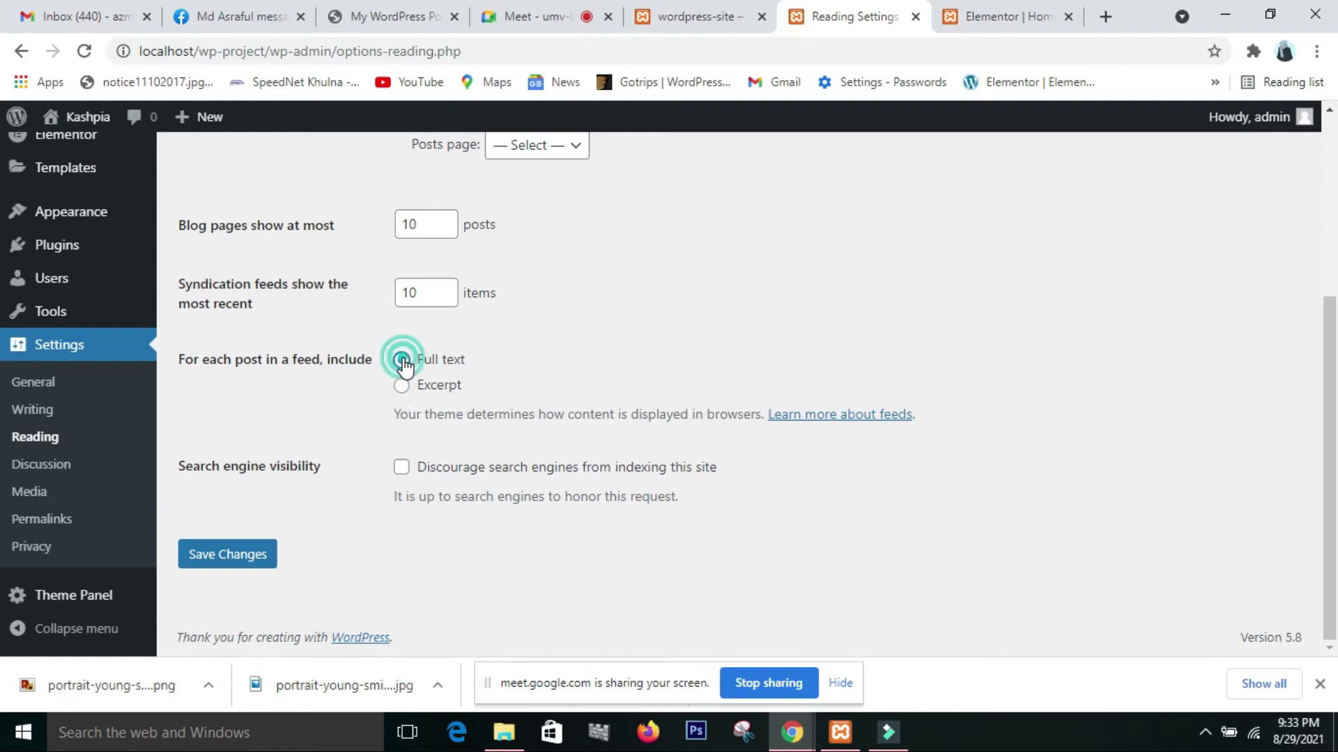
click(402, 387)
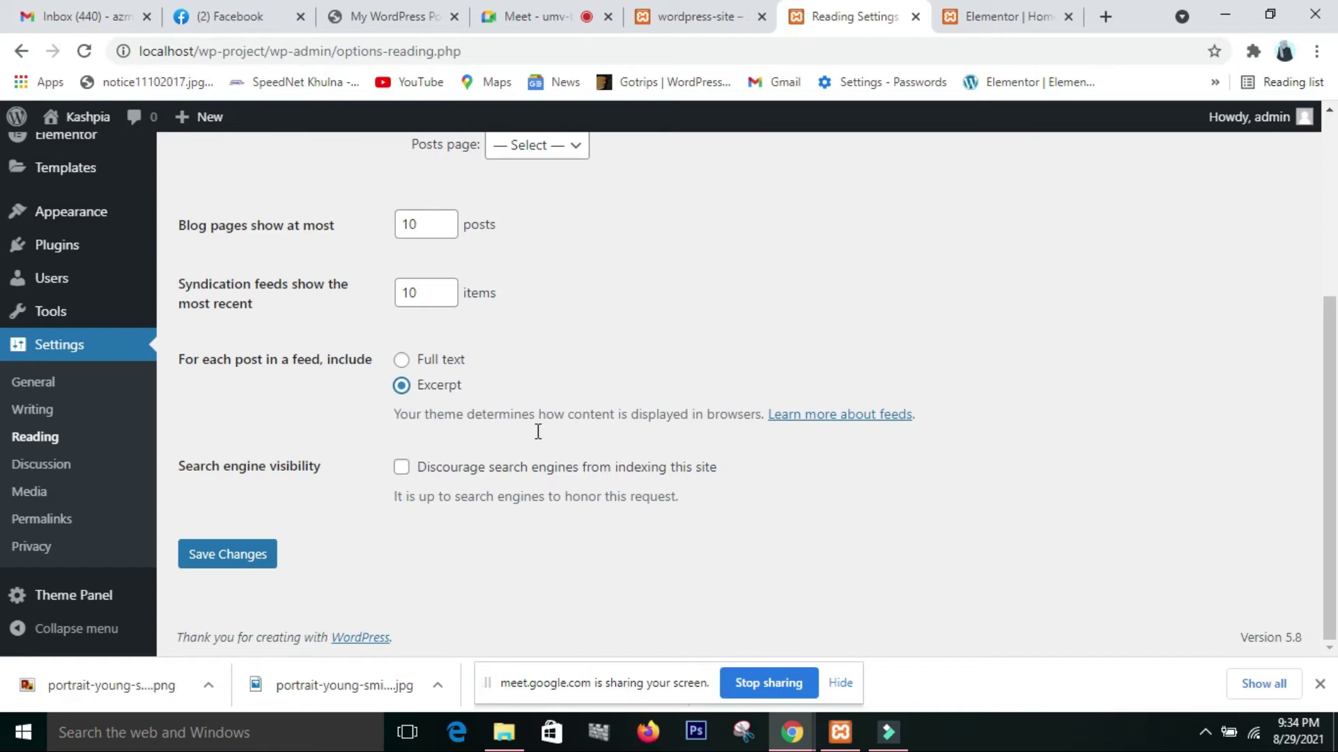
Try the option to discourage search engines from indexing the site, switch it back off and save the Reading Settings.
click(402, 469)
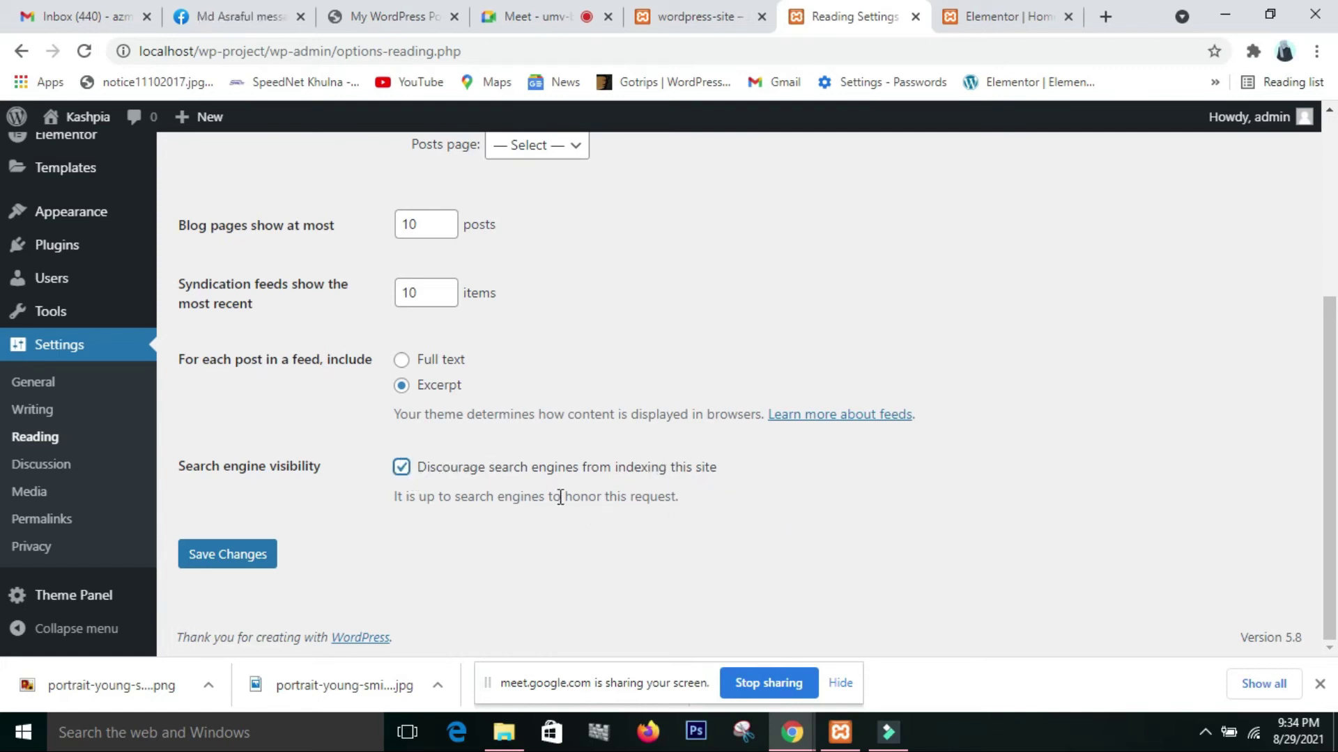
click(403, 470)
click(203, 556)
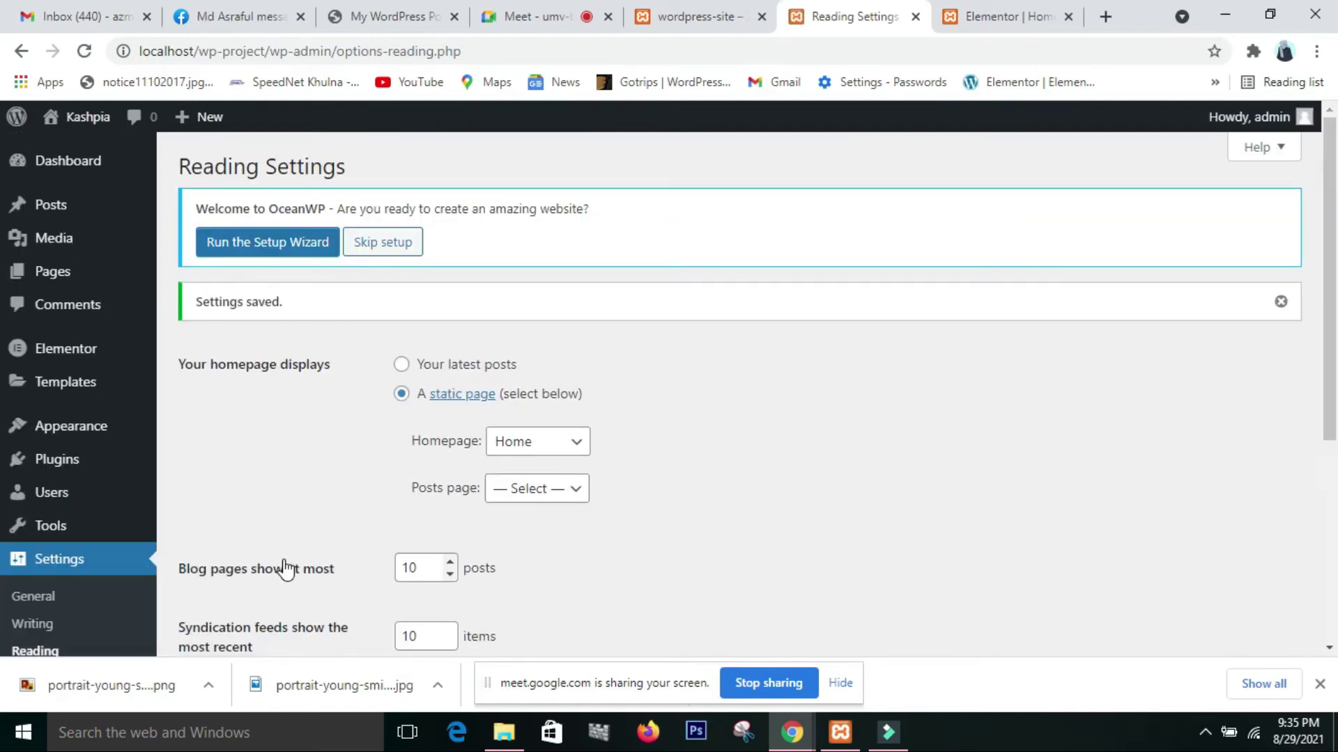
Open the Permalink Settings, look over the common URL structures and select the Post name structure.
click(56, 528)
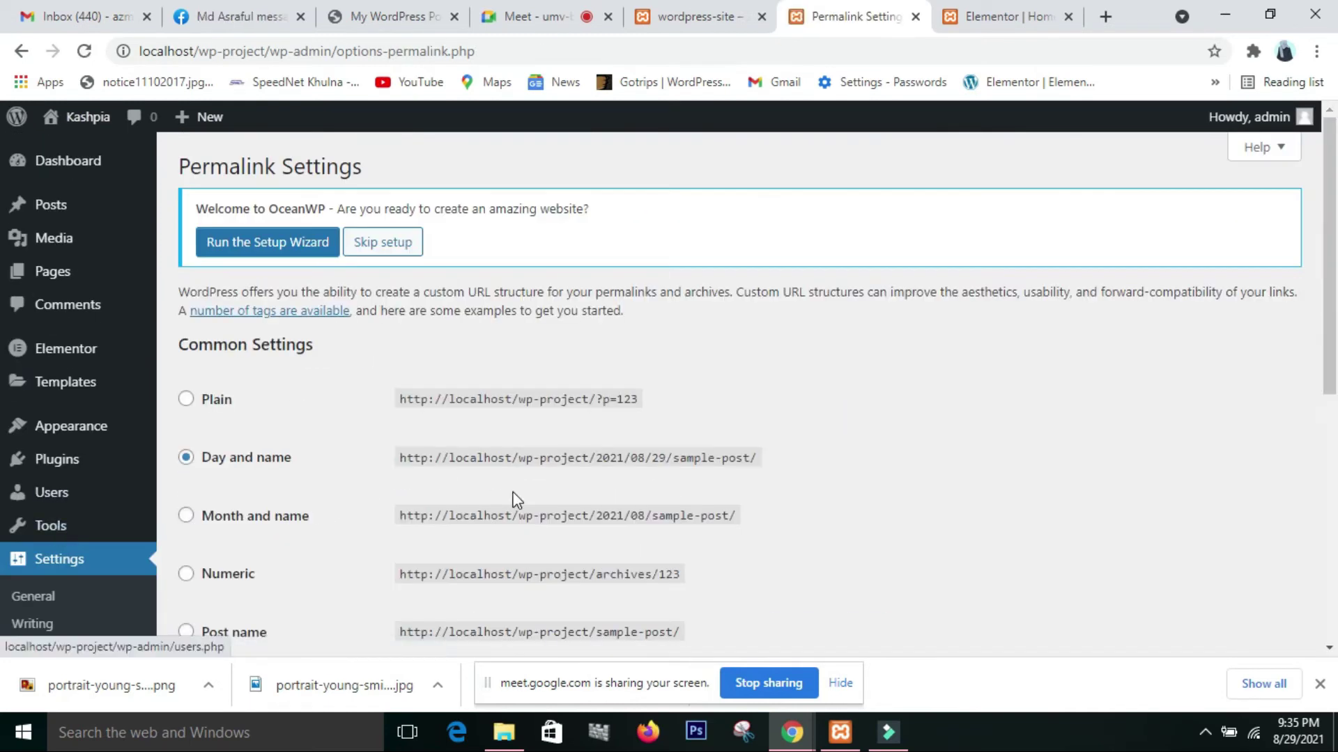
scroll(514, 501, down, 3)
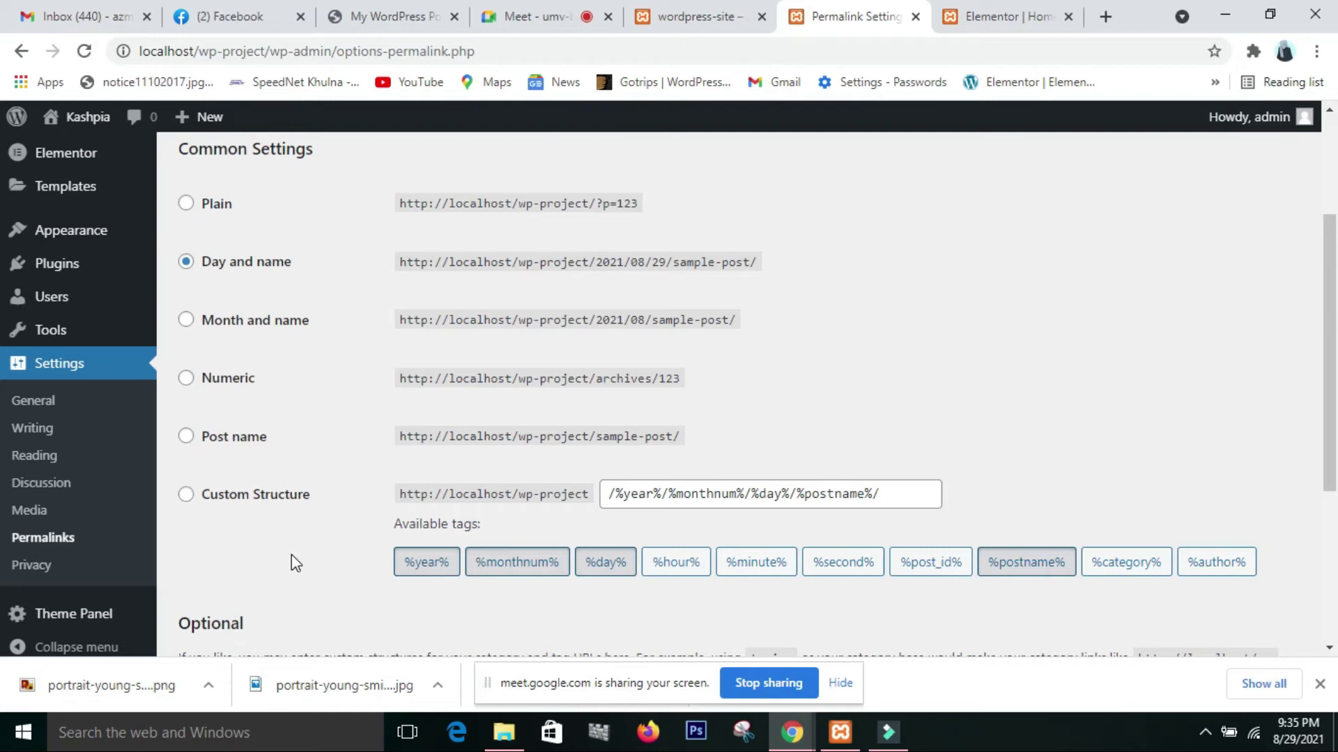
scroll(265, 550, down, 1)
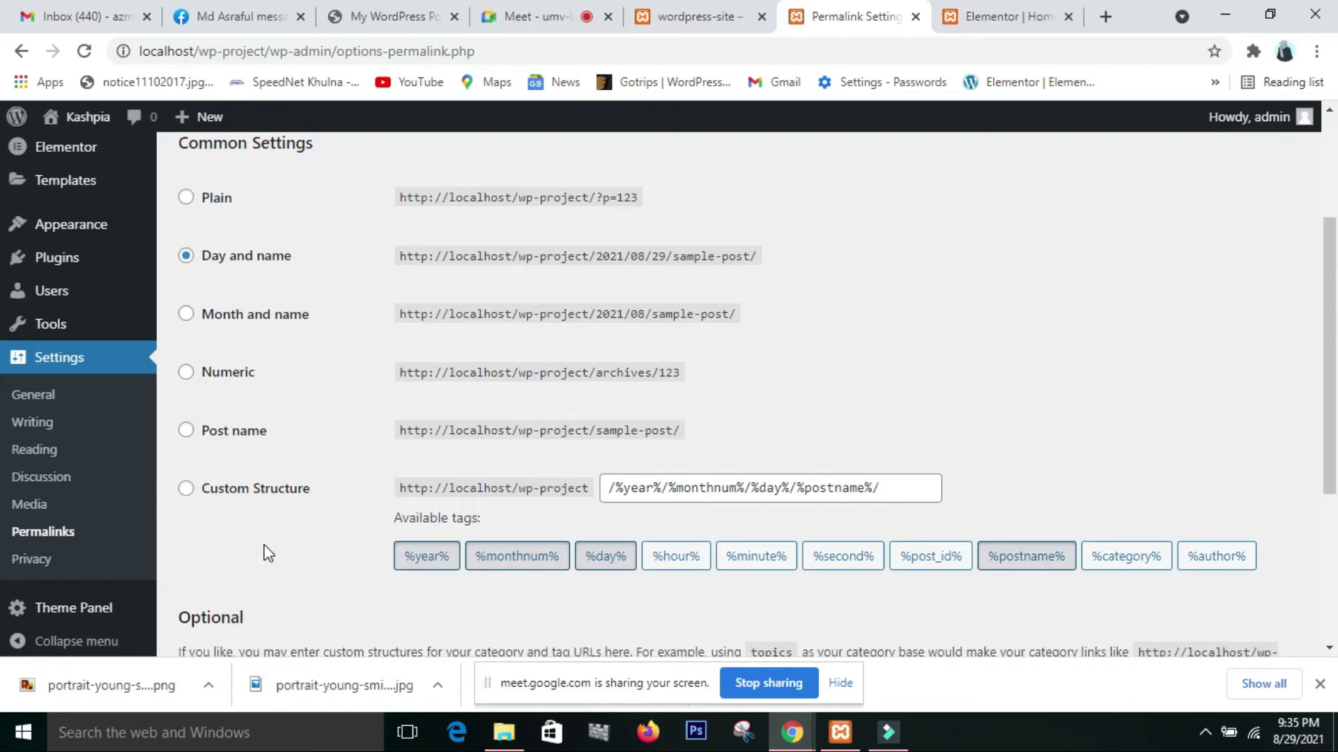
scroll(265, 550, up, 1)
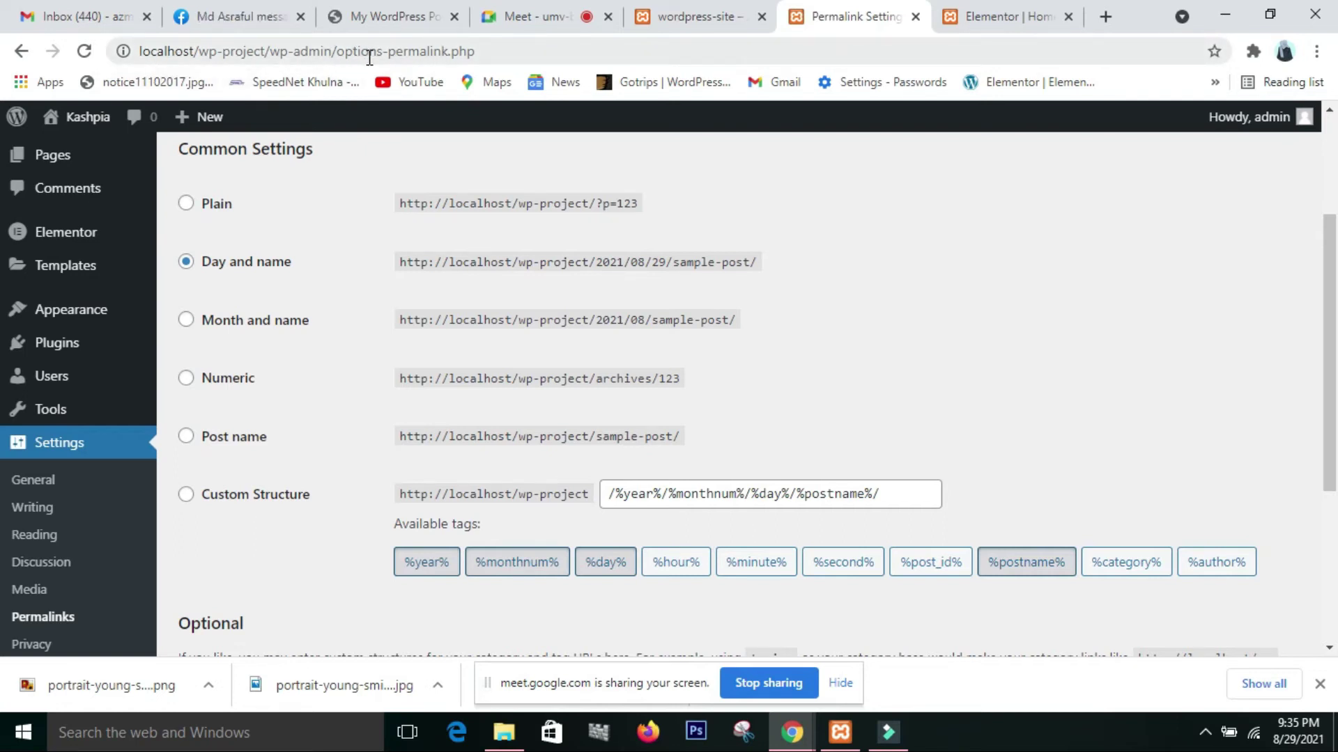
click(186, 438)
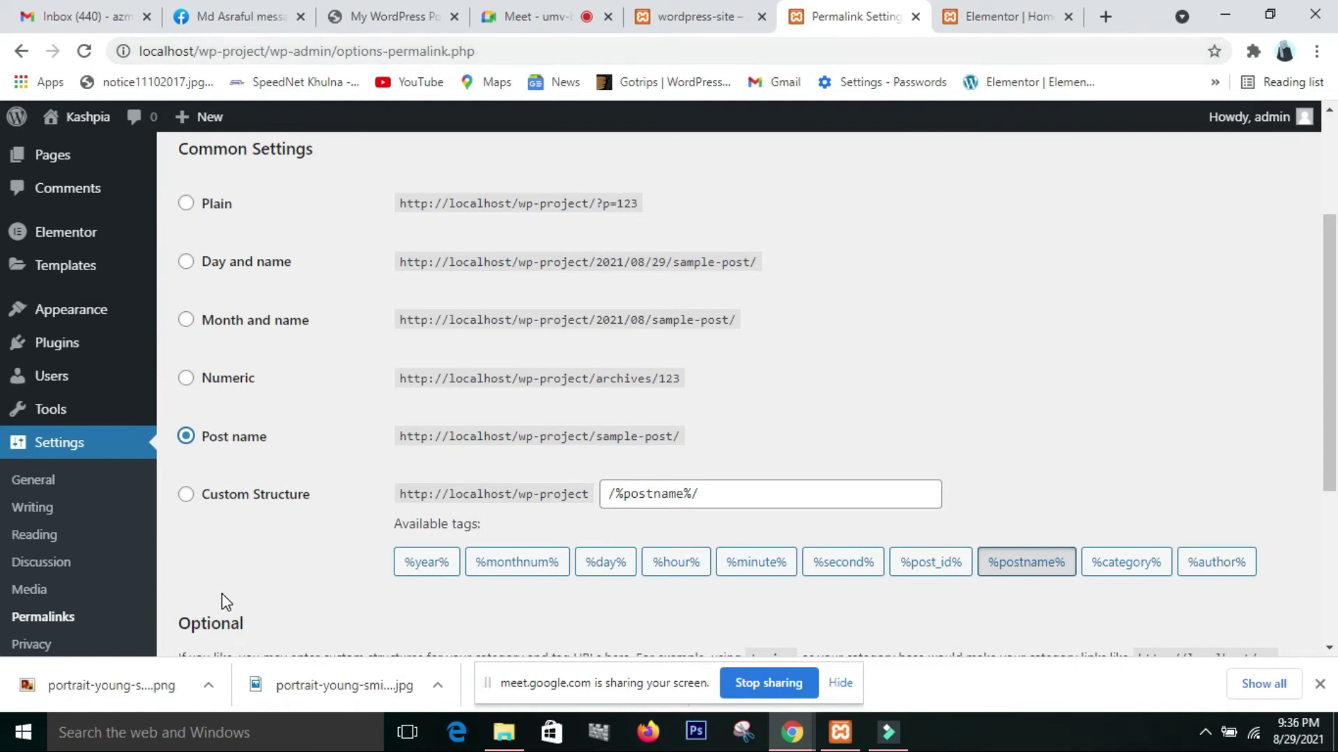
scroll(222, 601, down, 3)
Open the Privacy Settings and look over the page choices for the Privacy Policy, keeping Privacy Policy selected.
click(55, 548)
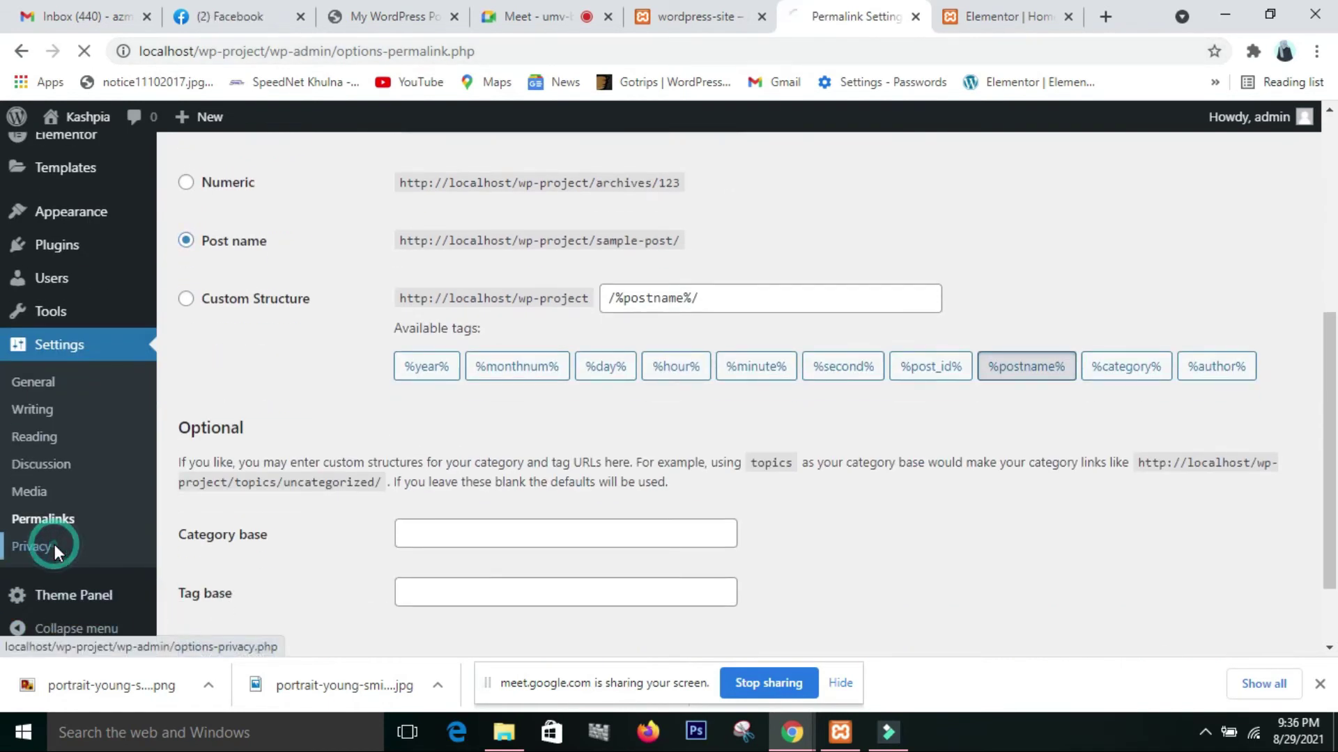
scroll(299, 529, down, 3)
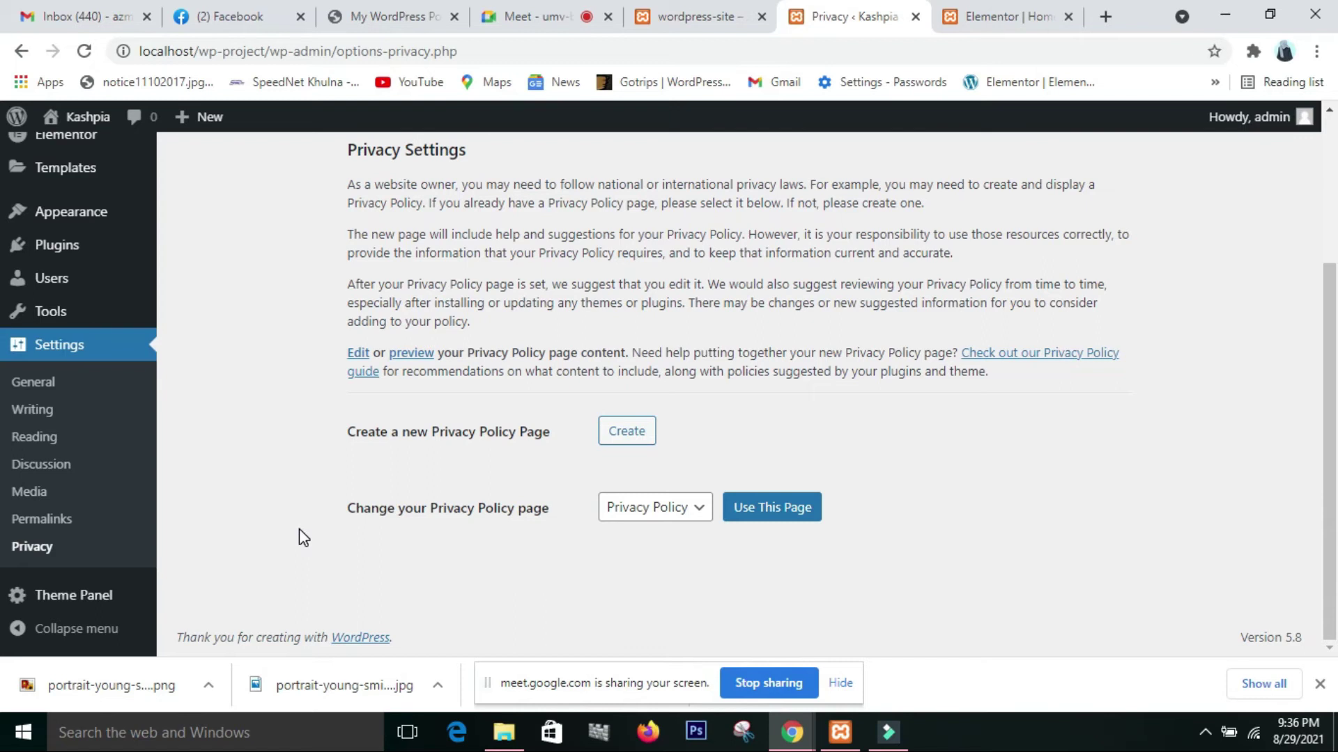
click(684, 508)
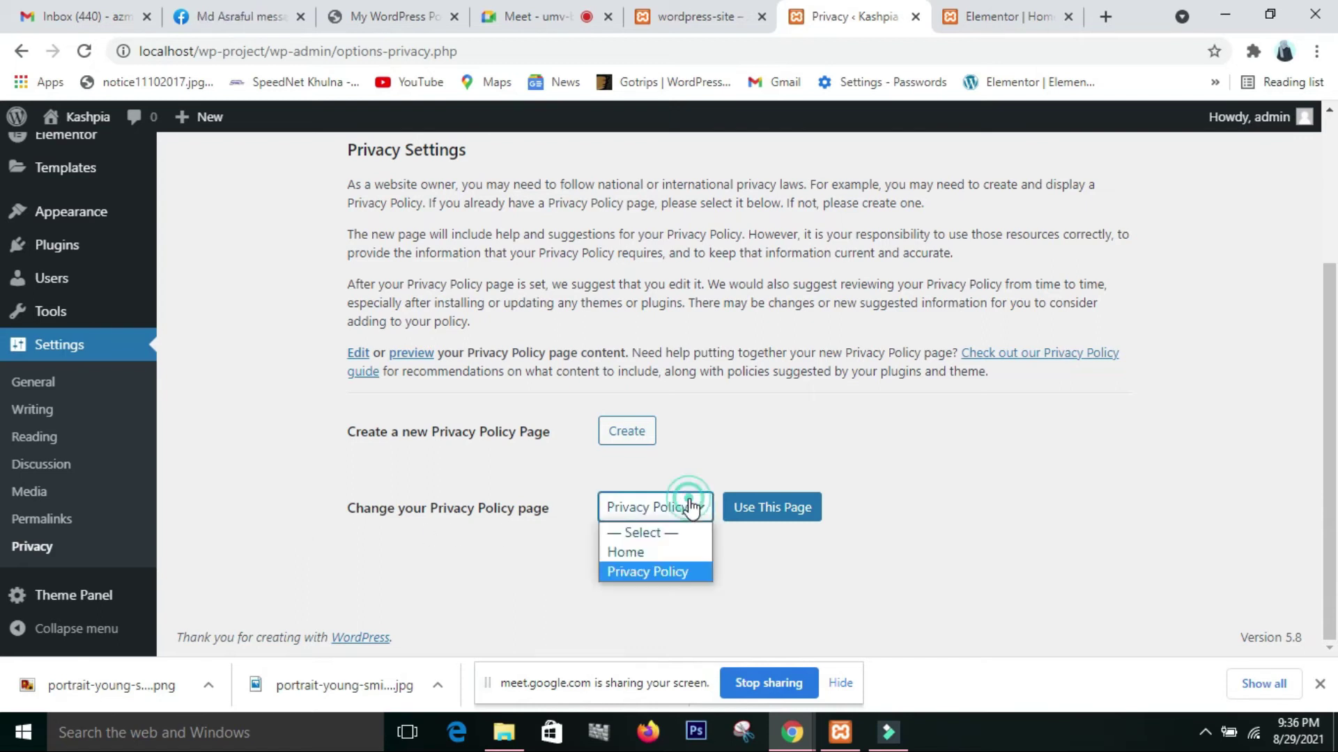
click(694, 576)
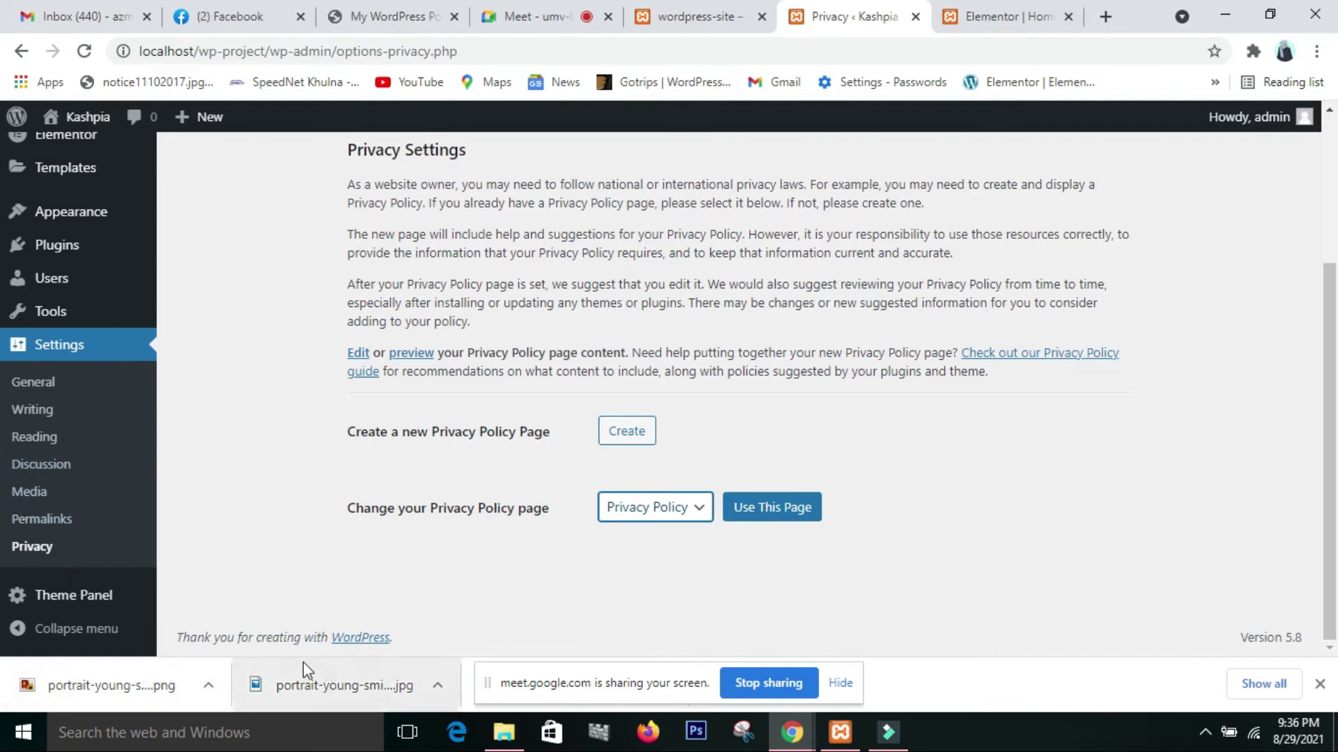
scroll(50, 627, up, 3)
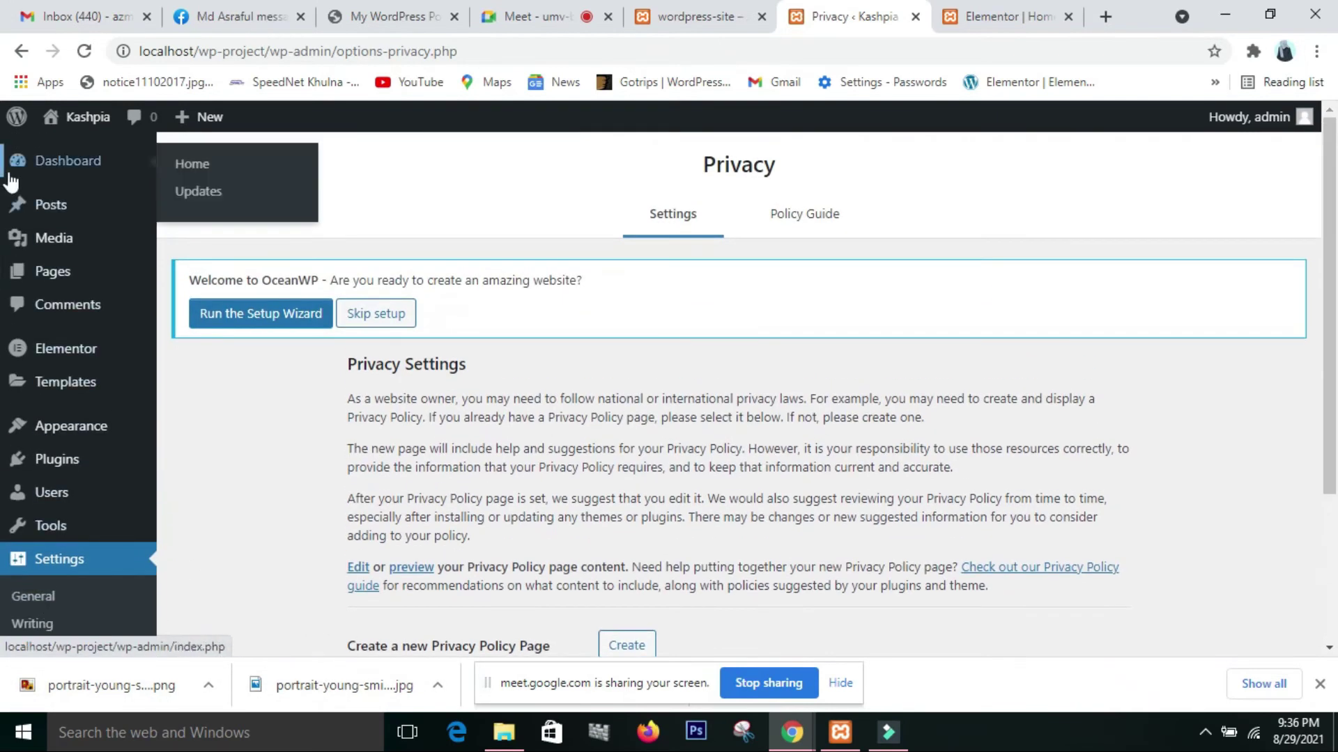
scroll(937, 492, down, 3)
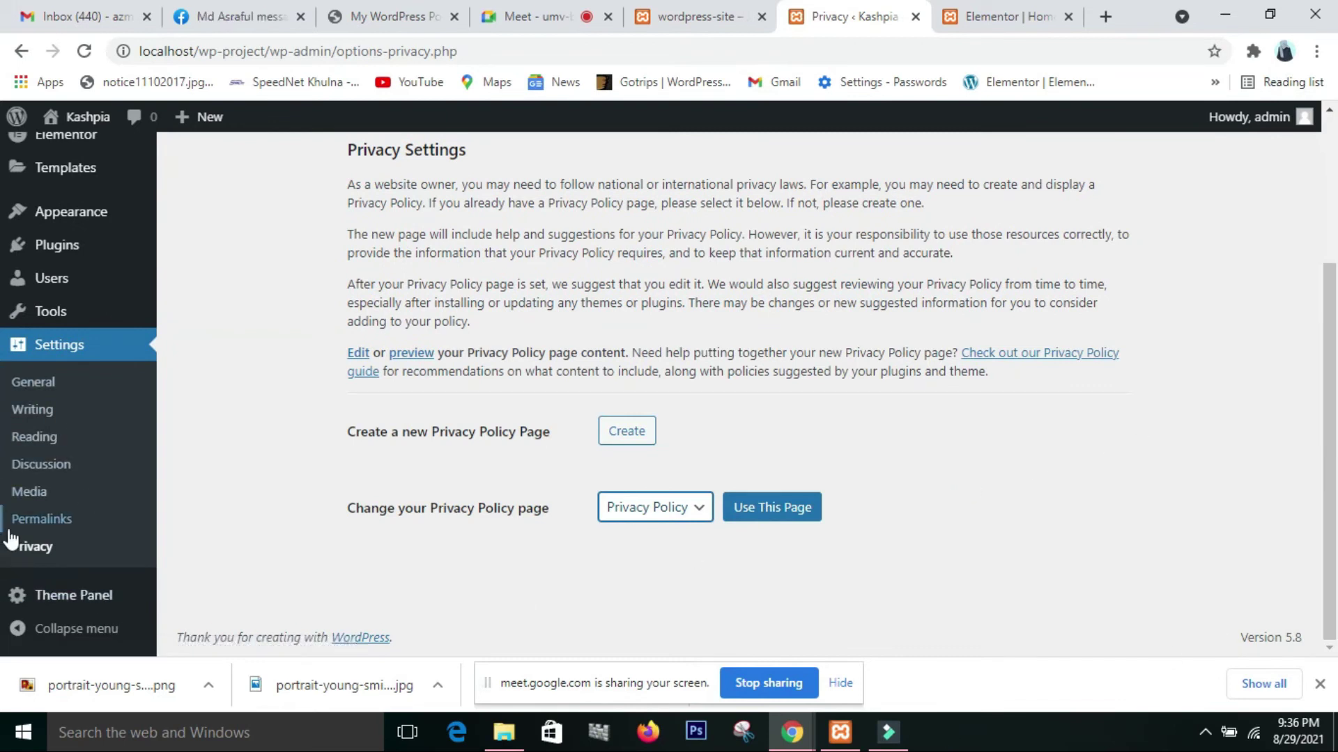
Open the list of all pages and add a new page titled "Blog".
scroll(12, 537, up, 3)
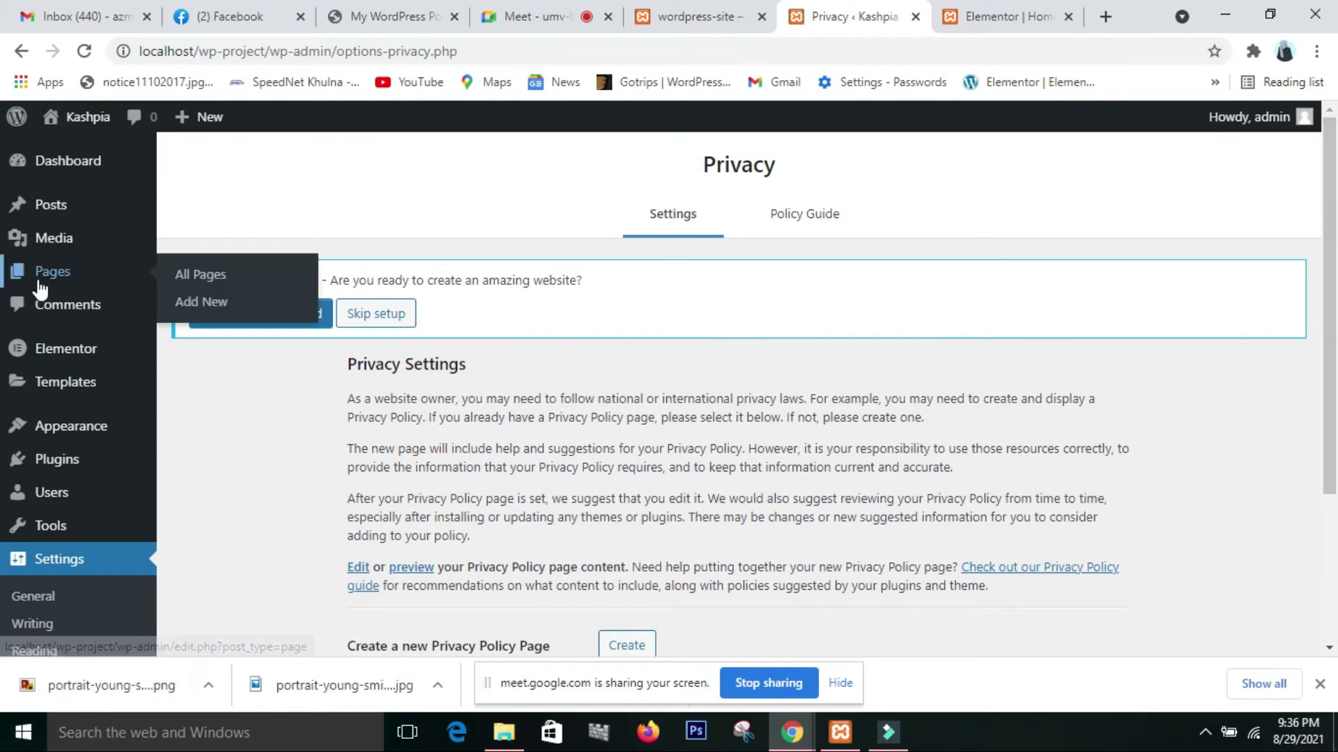
mouse_move(90, 273)
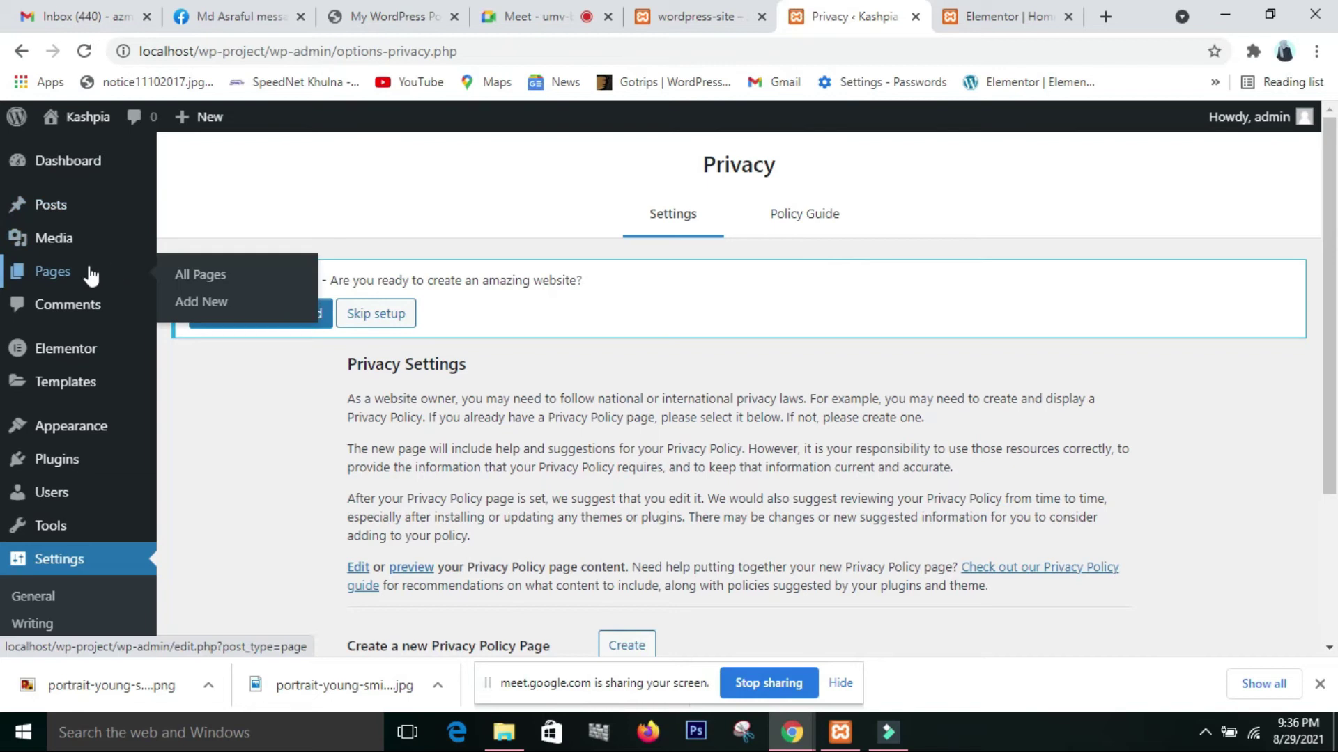
click(220, 275)
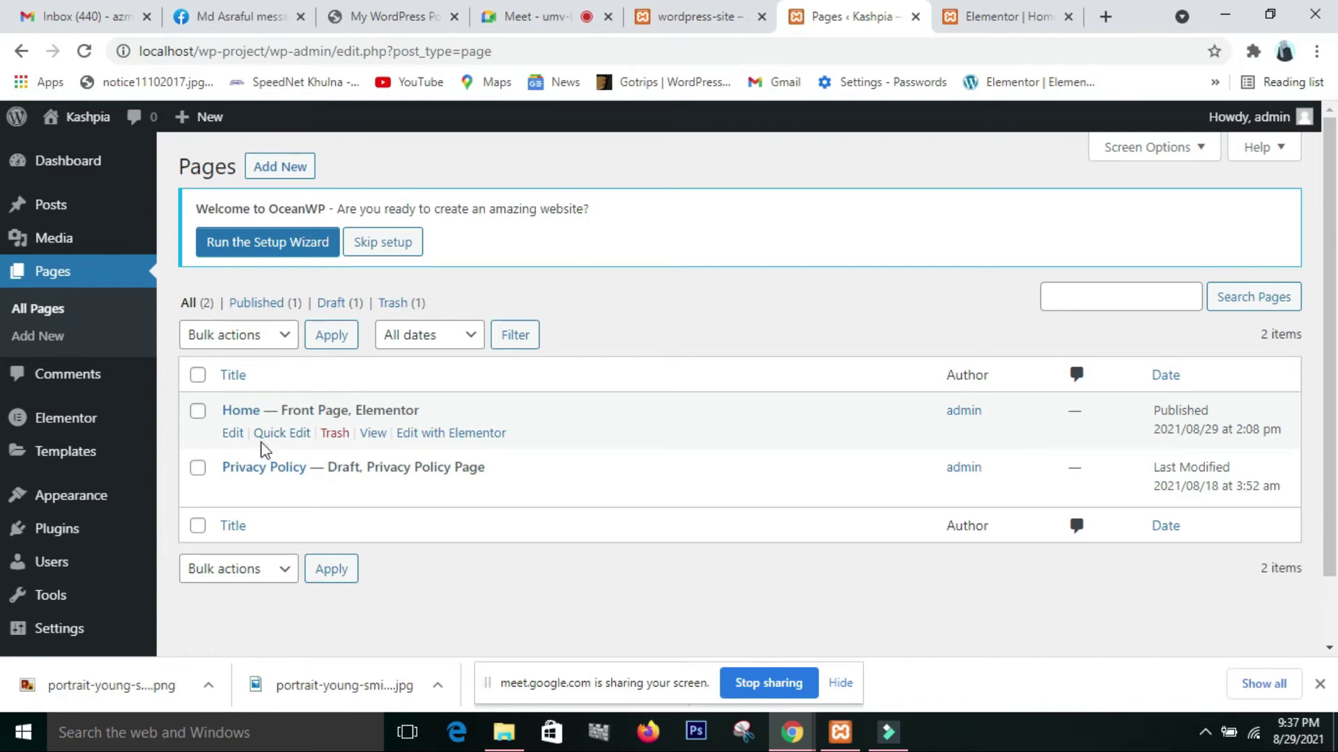
click(290, 175)
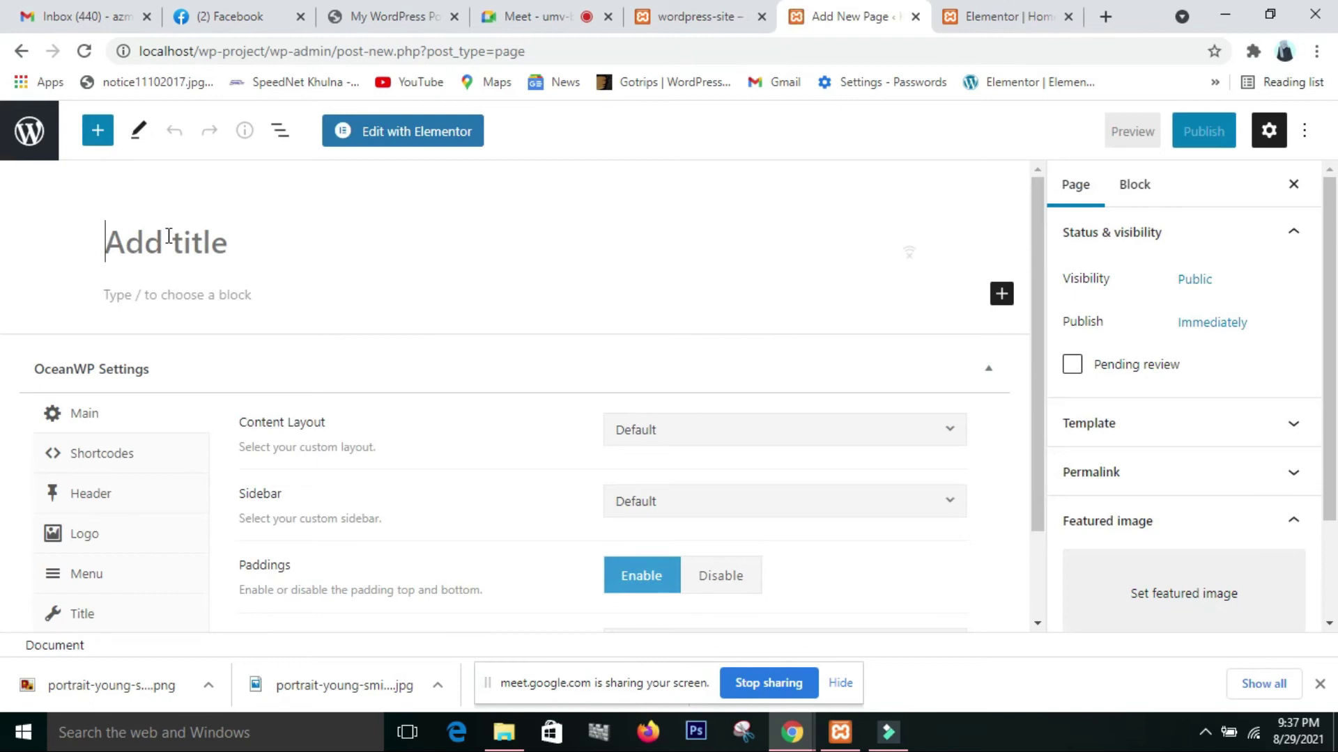
text(Blog)
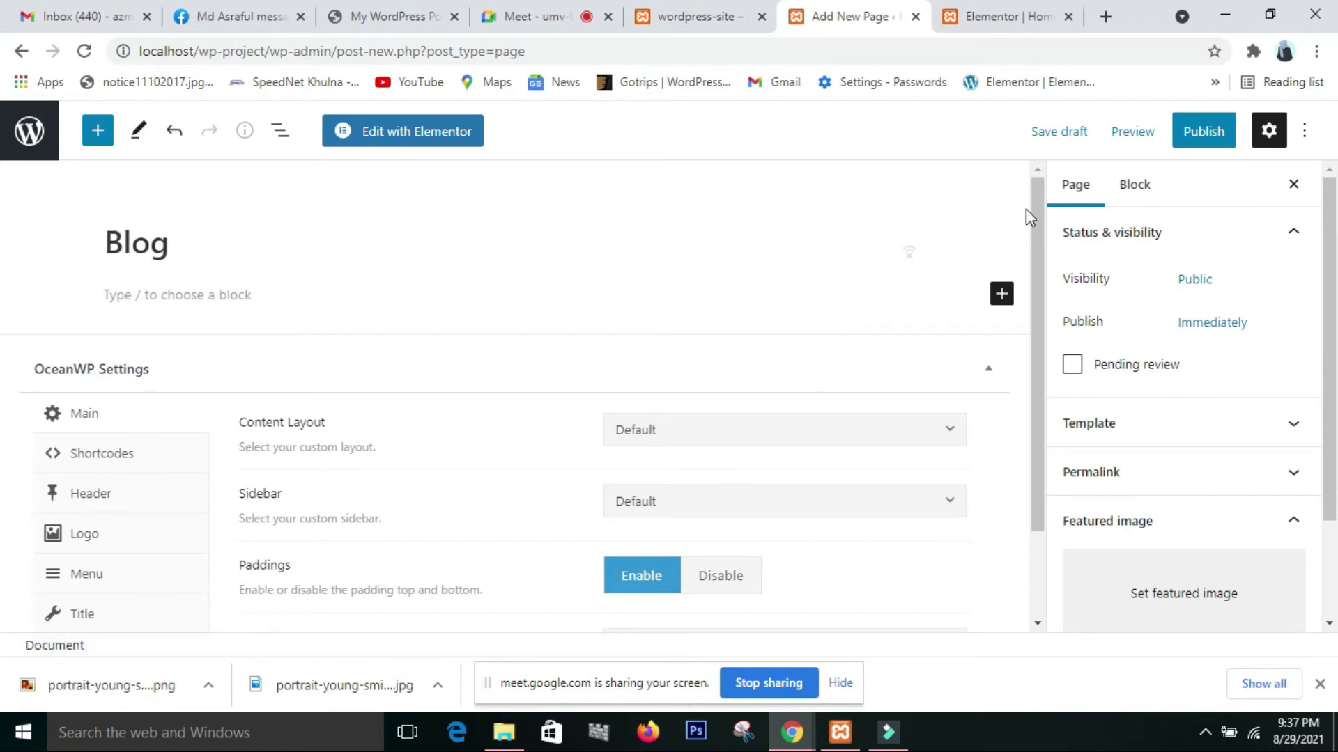
Publish the Blog page with public visibility and view it on the site before returning to its editor.
scroll(1034, 191, down, 2)
scroll(1027, 192, up, 2)
drag(1034, 432, 0, 419)
scroll(1040, 180, down, 2)
scroll(1024, 182, up, 2)
click(1209, 134)
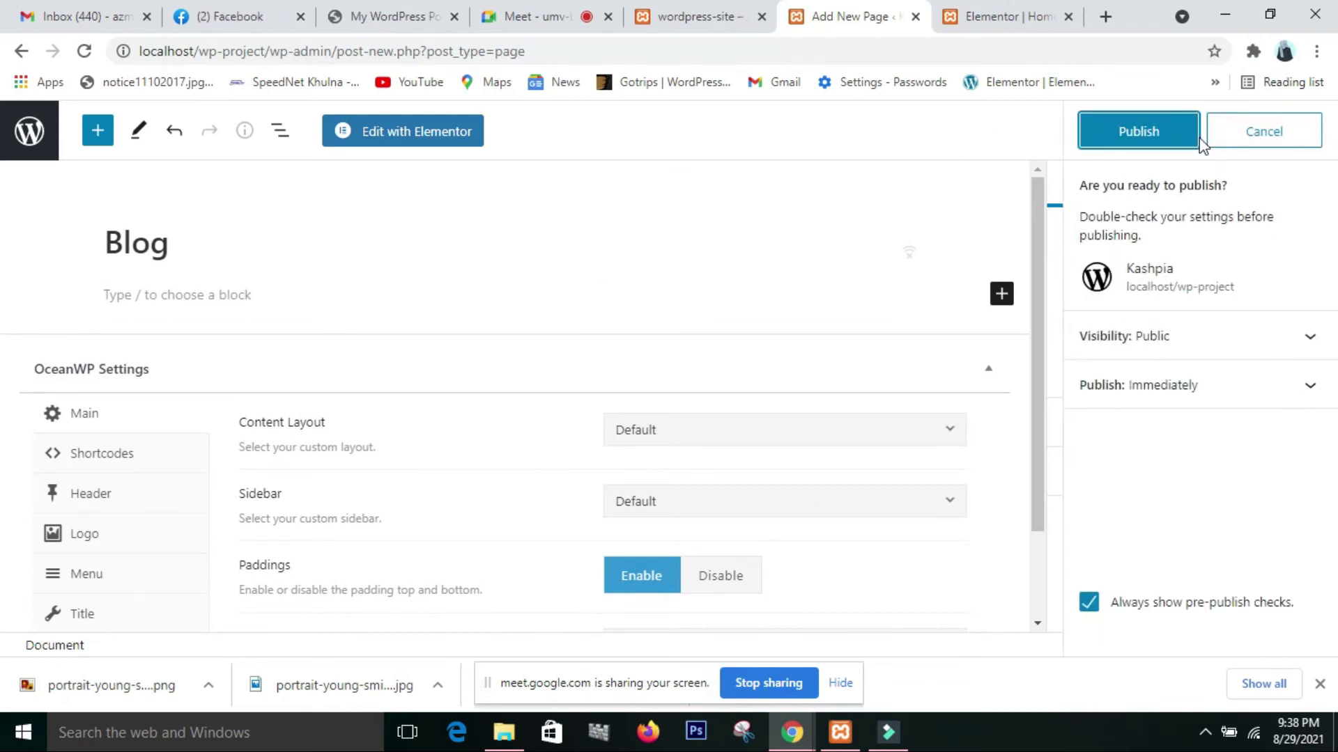
click(1194, 134)
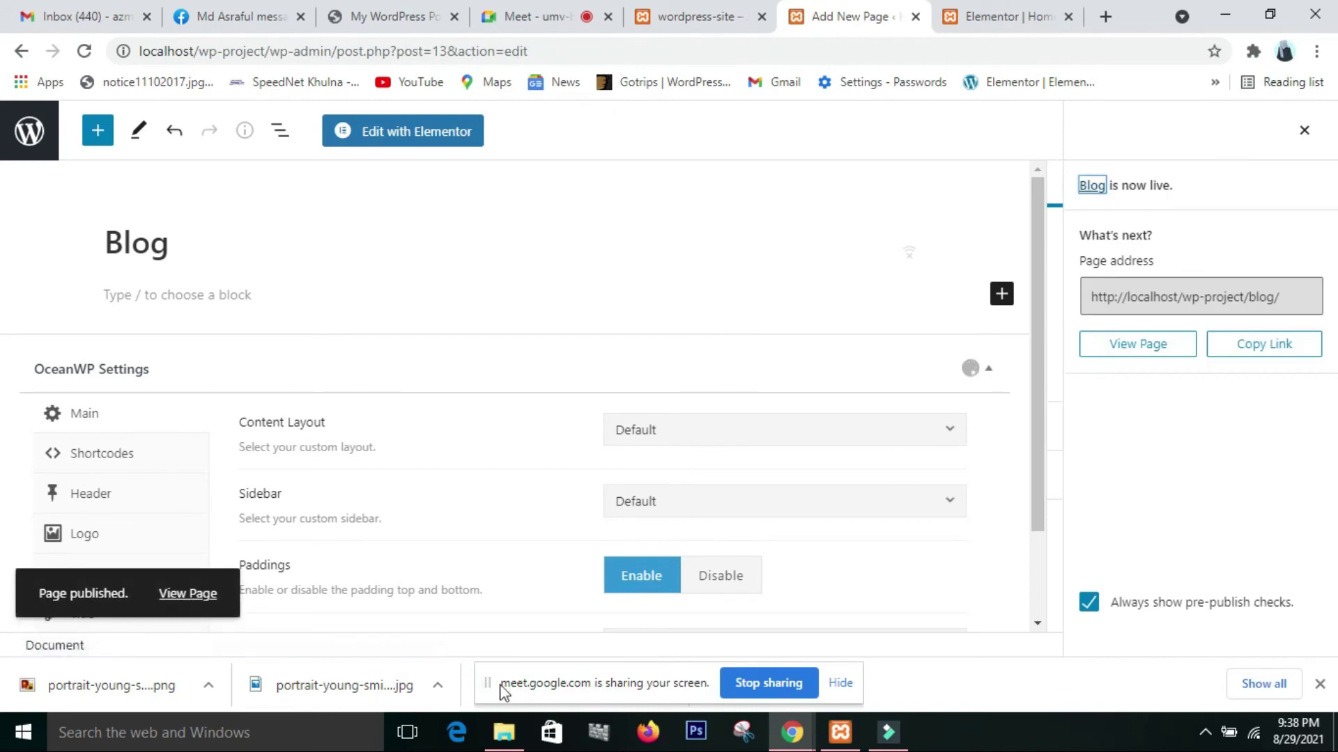
click(197, 601)
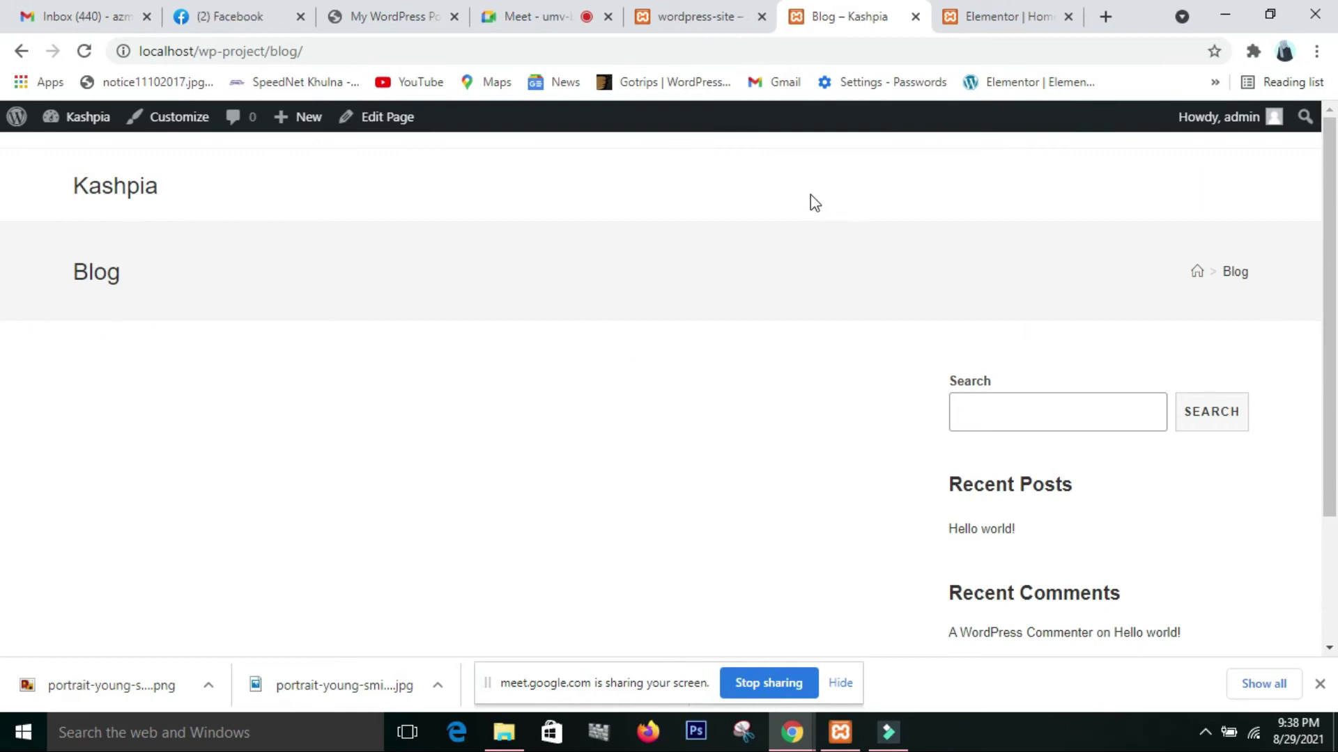
click(21, 51)
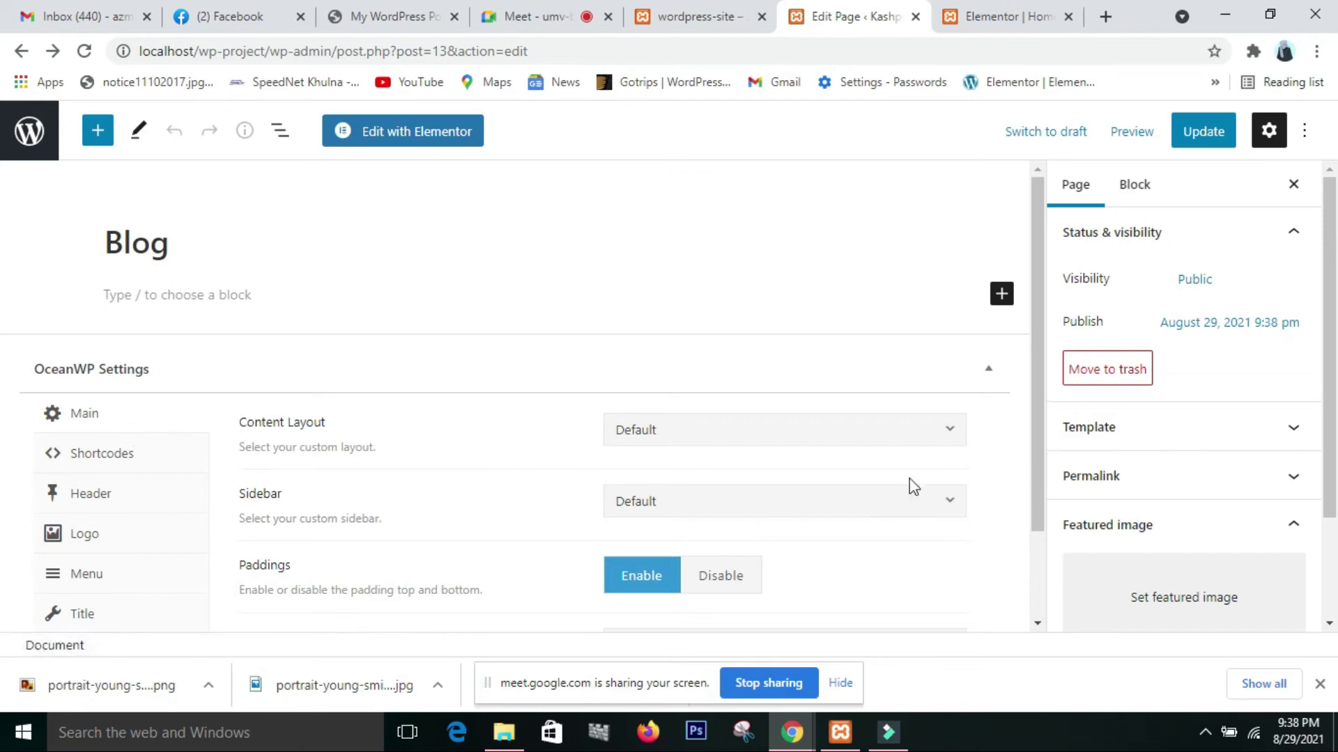
Try the 100% Full Width content layout for the Blog page and set it back to Default.
click(933, 435)
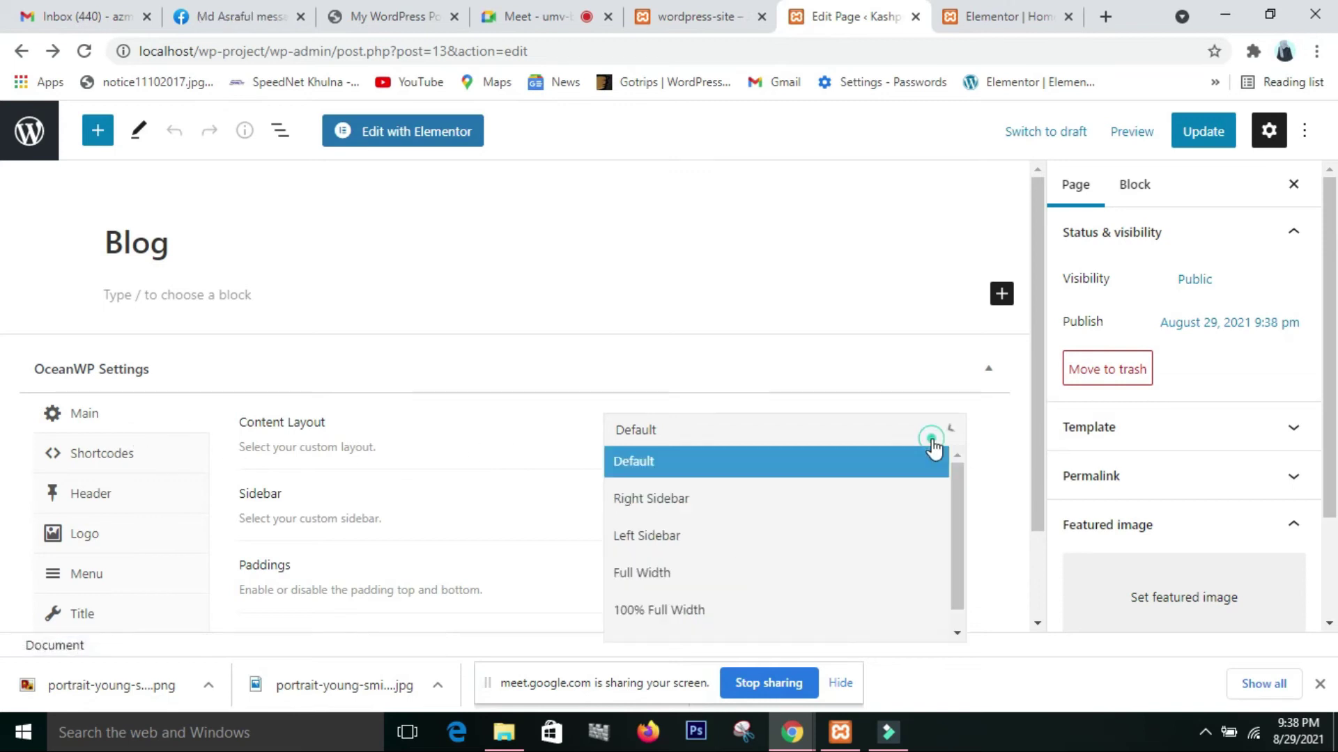
click(877, 613)
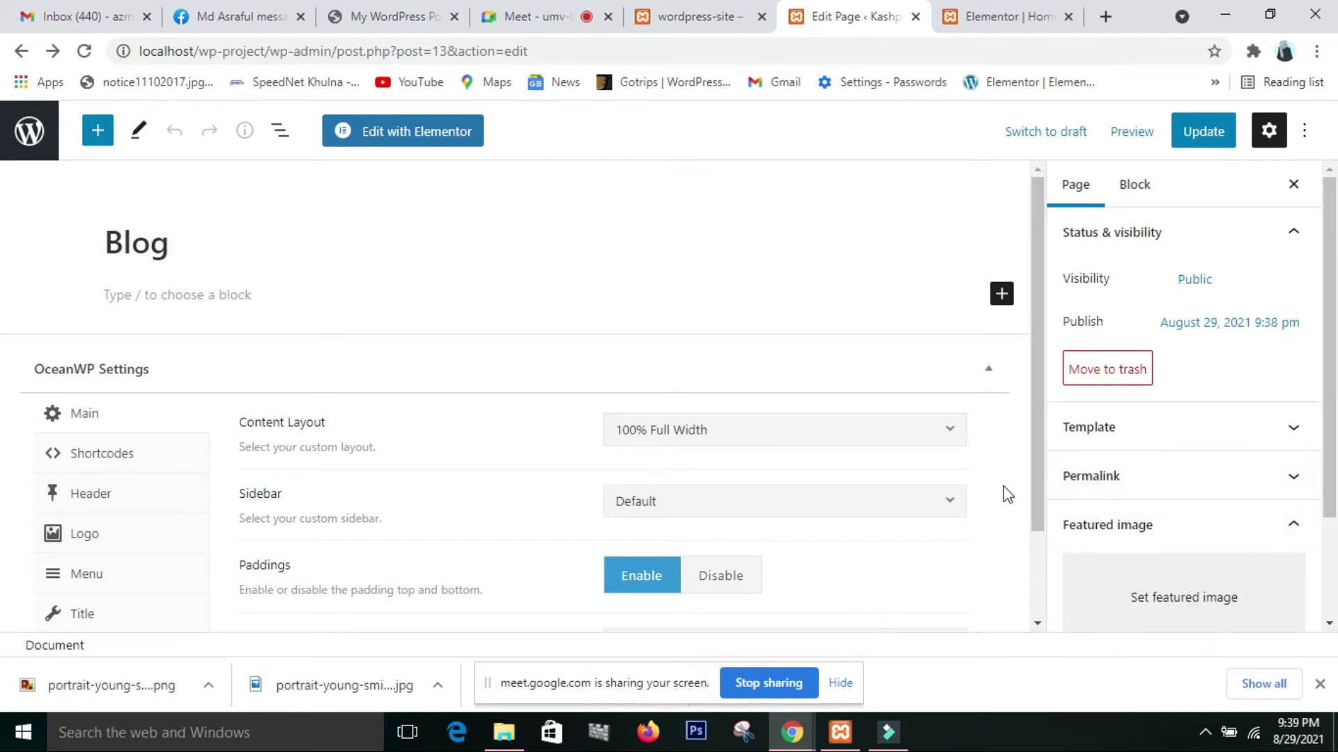
click(957, 437)
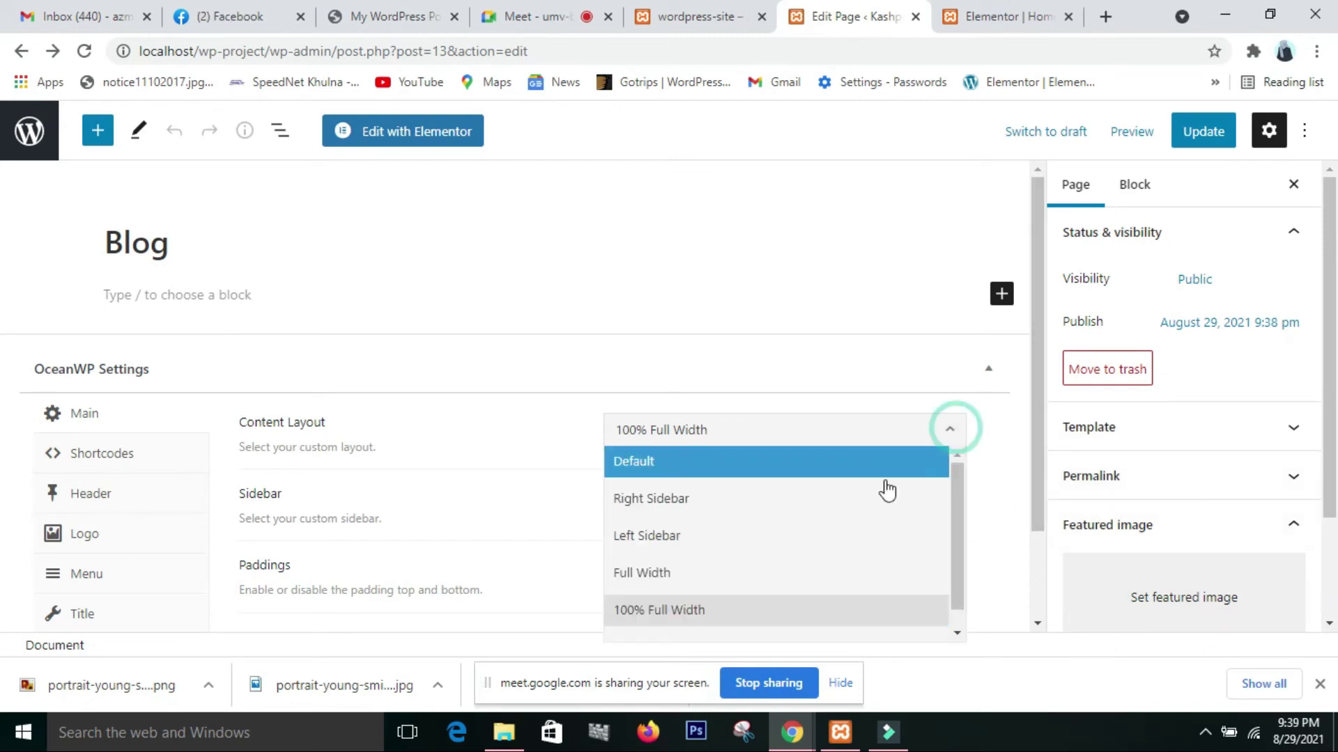
click(827, 461)
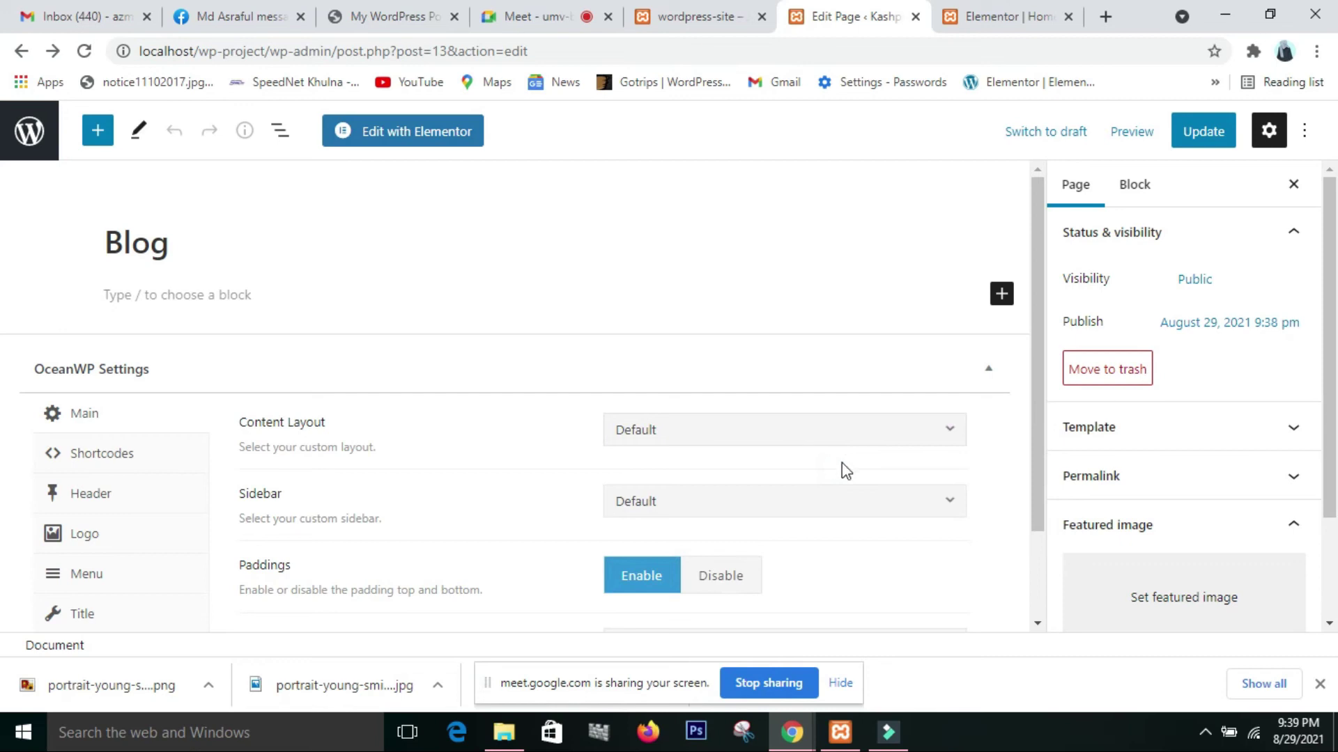
Try Left Sidebar as the Blog page's custom sidebar and set it back to Default.
click(907, 519)
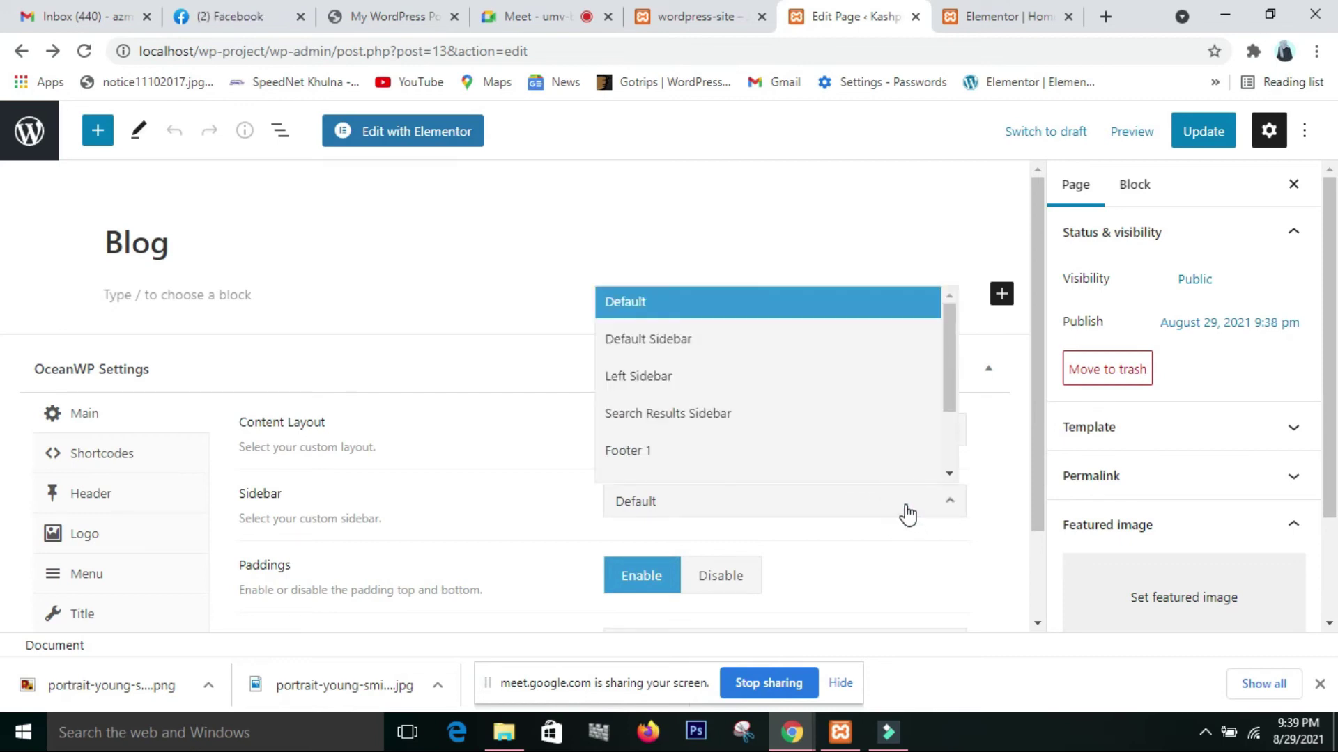
click(915, 387)
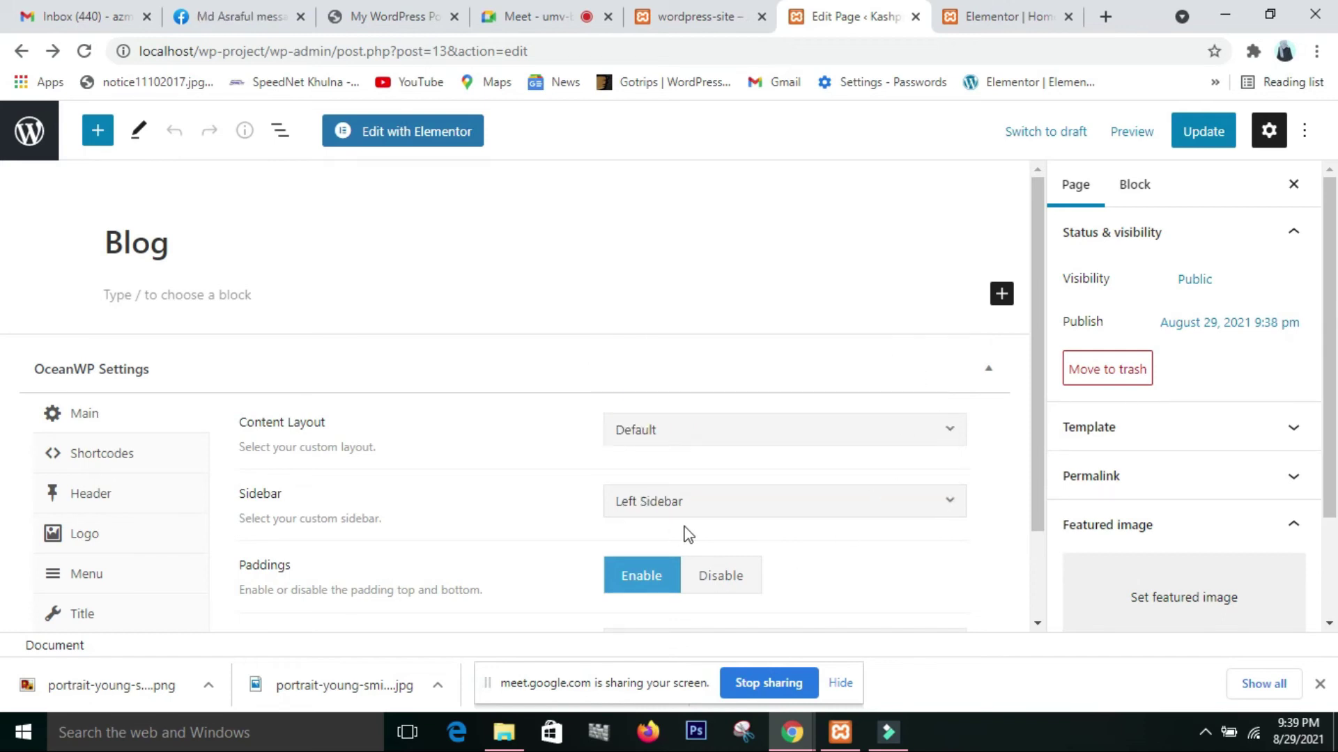
click(915, 515)
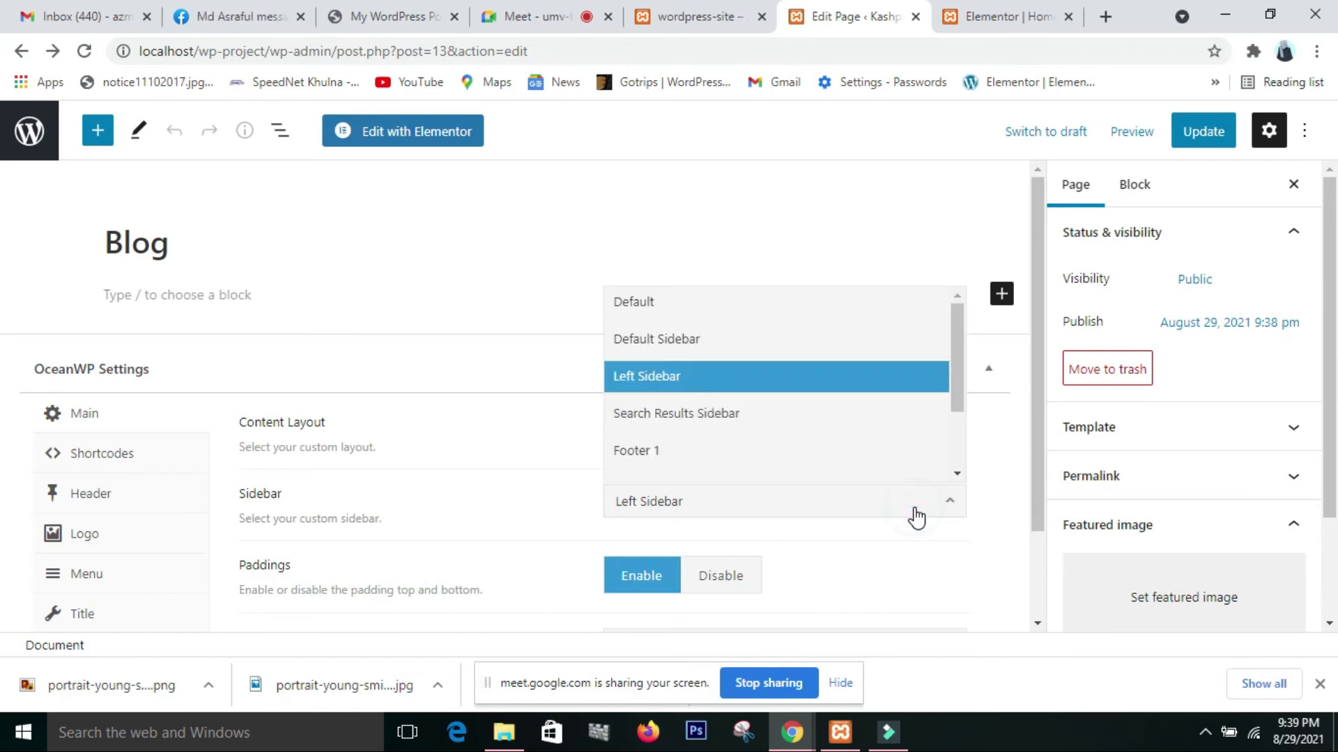
click(913, 314)
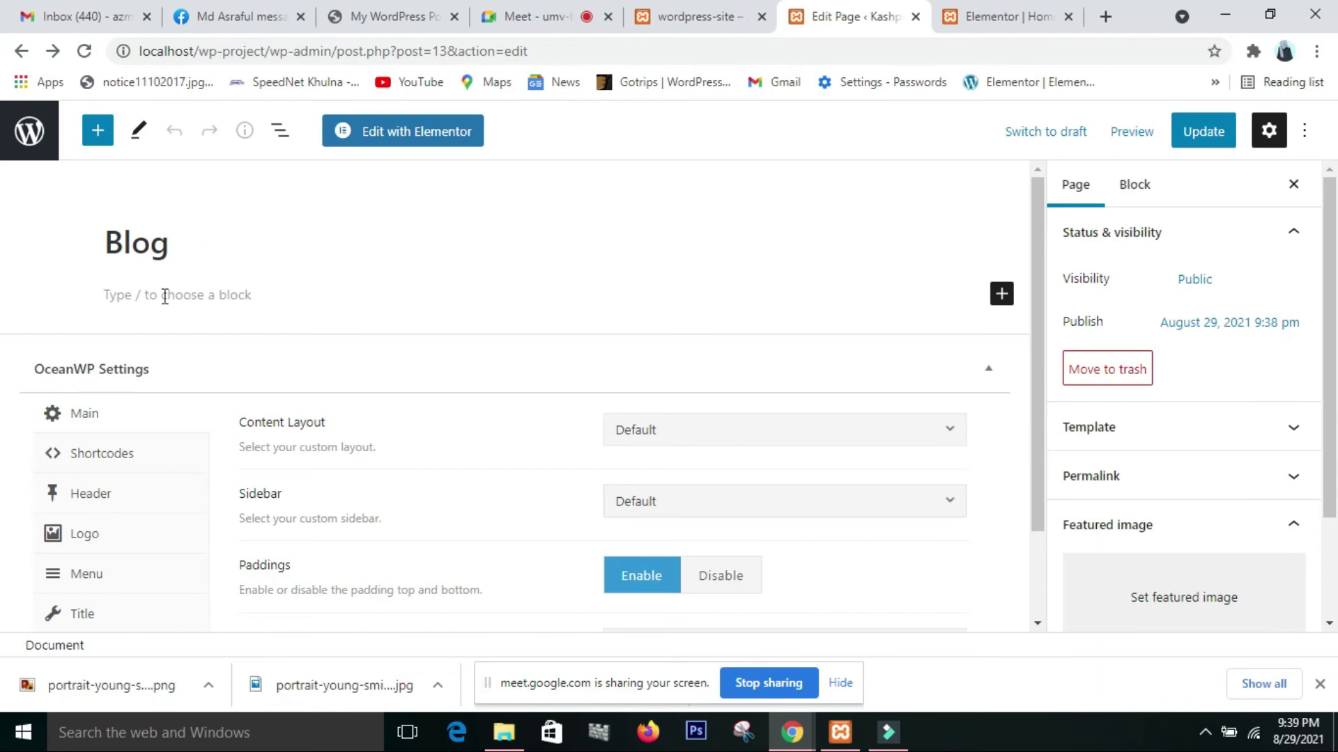
Disable the page title display in the Blog page's OceanWP title settings, update the page and view it on the site.
scroll(207, 252, down, 2)
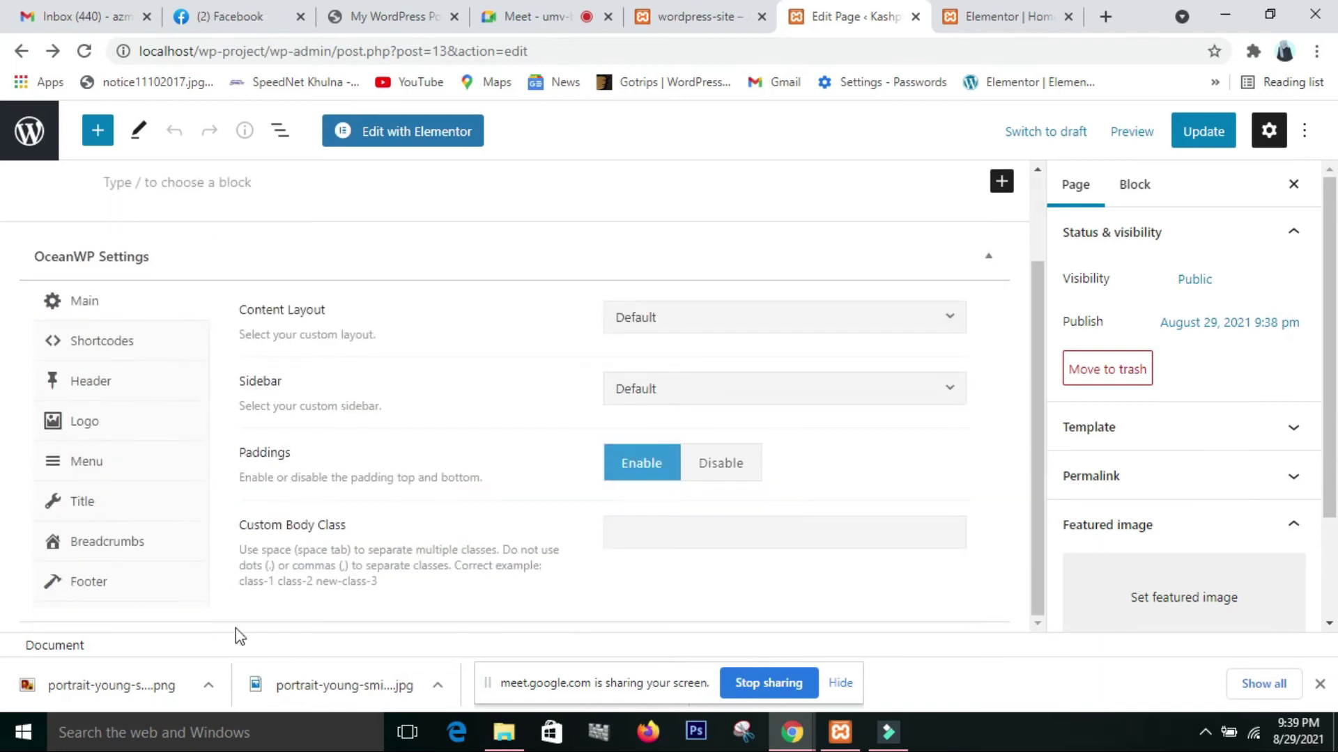
click(112, 513)
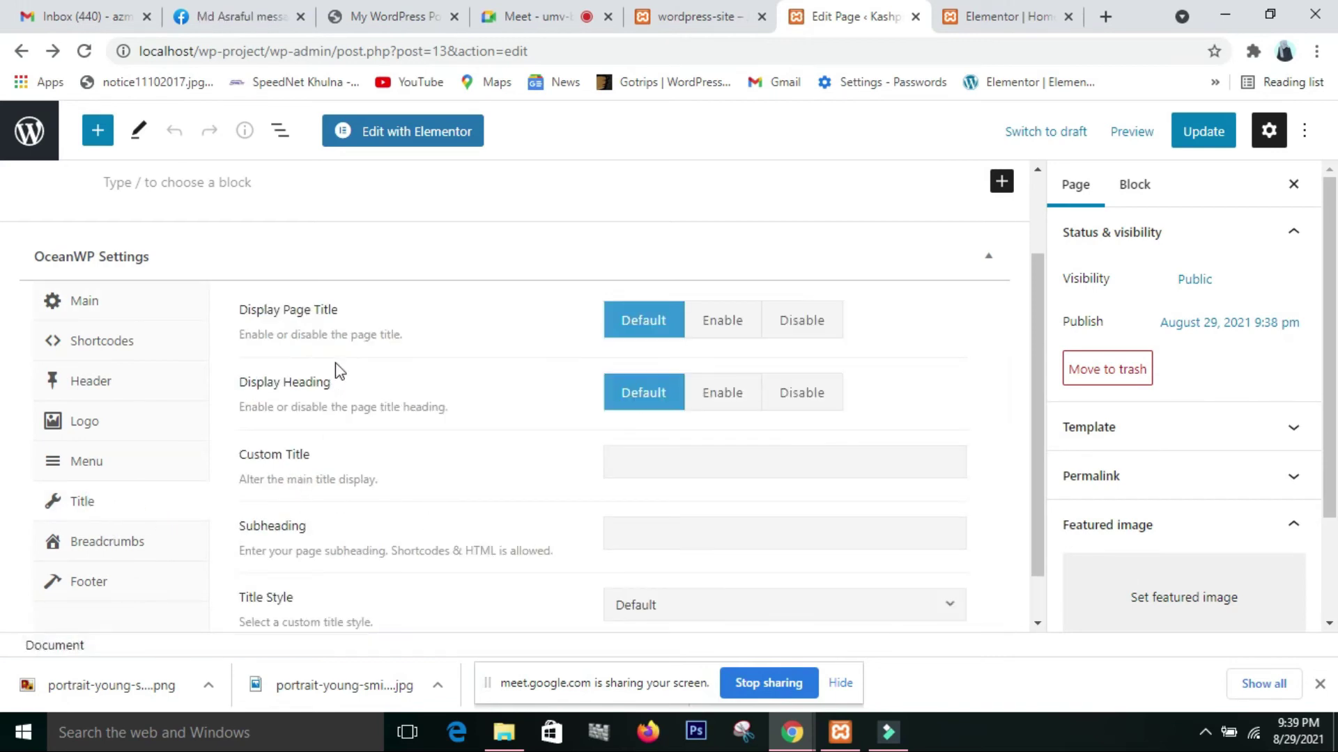
click(829, 324)
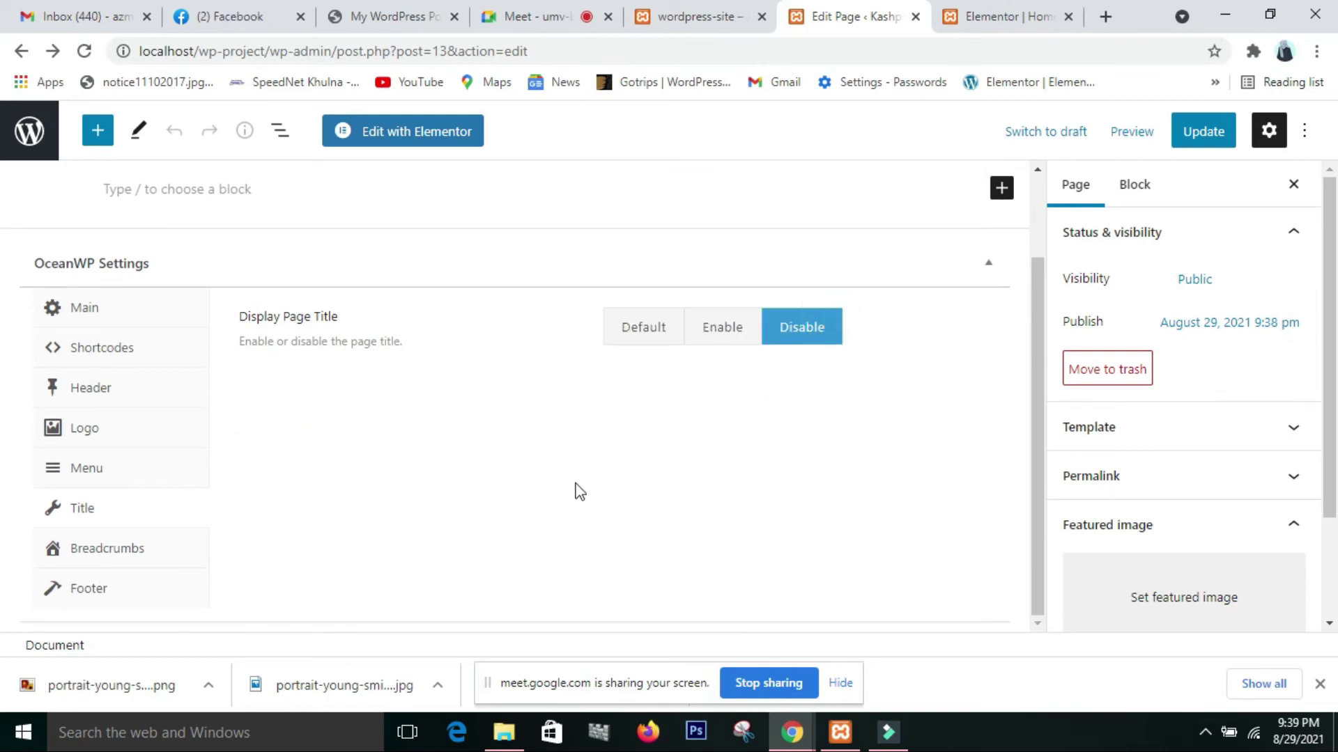
click(1206, 132)
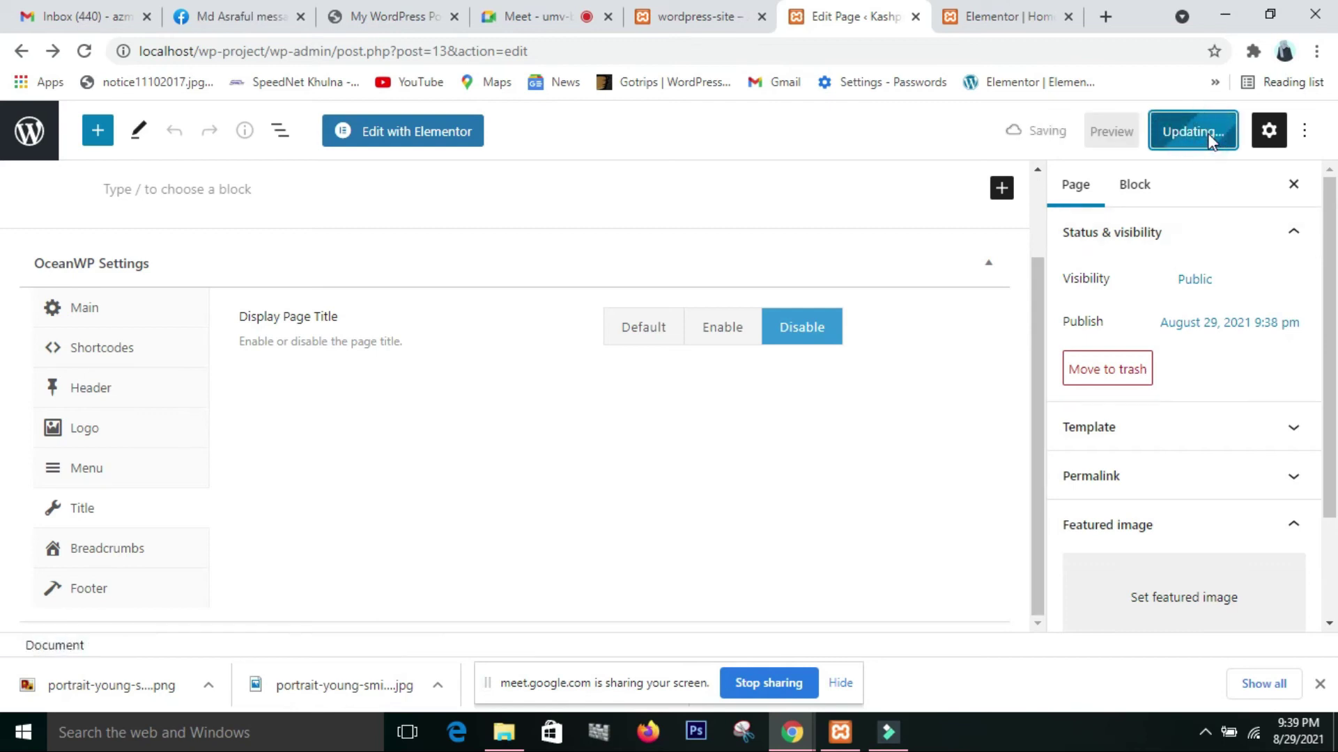
click(196, 599)
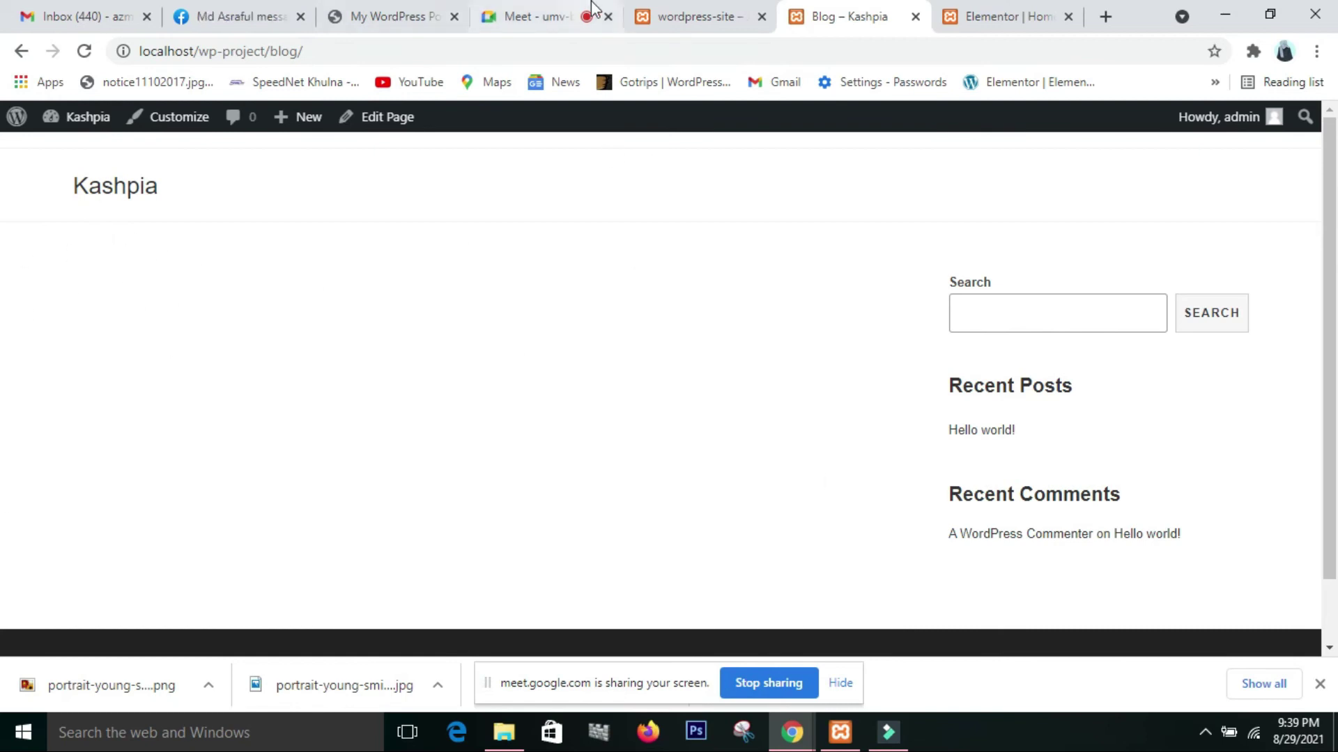
click(699, 11)
click(830, 21)
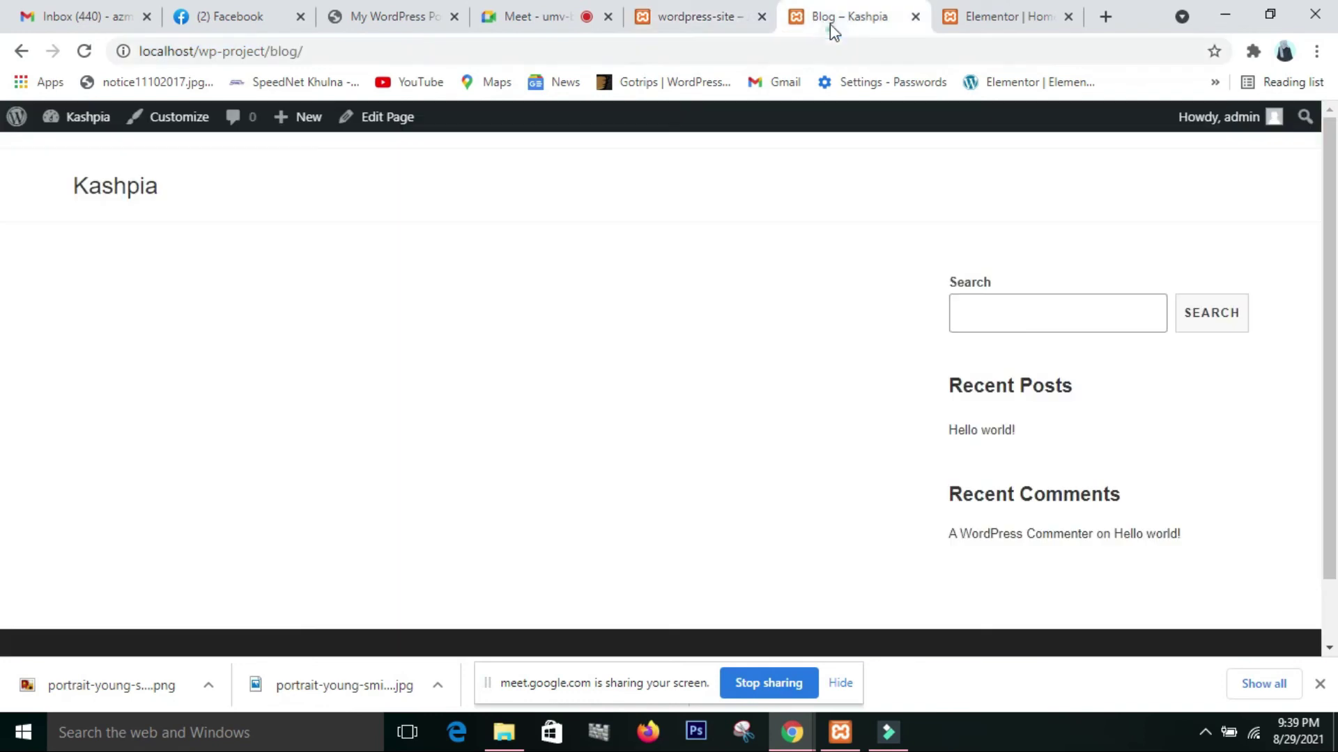
Return to the Blog page's editor, set the content layout to 100% Full Width, update the page and view it.
click(23, 52)
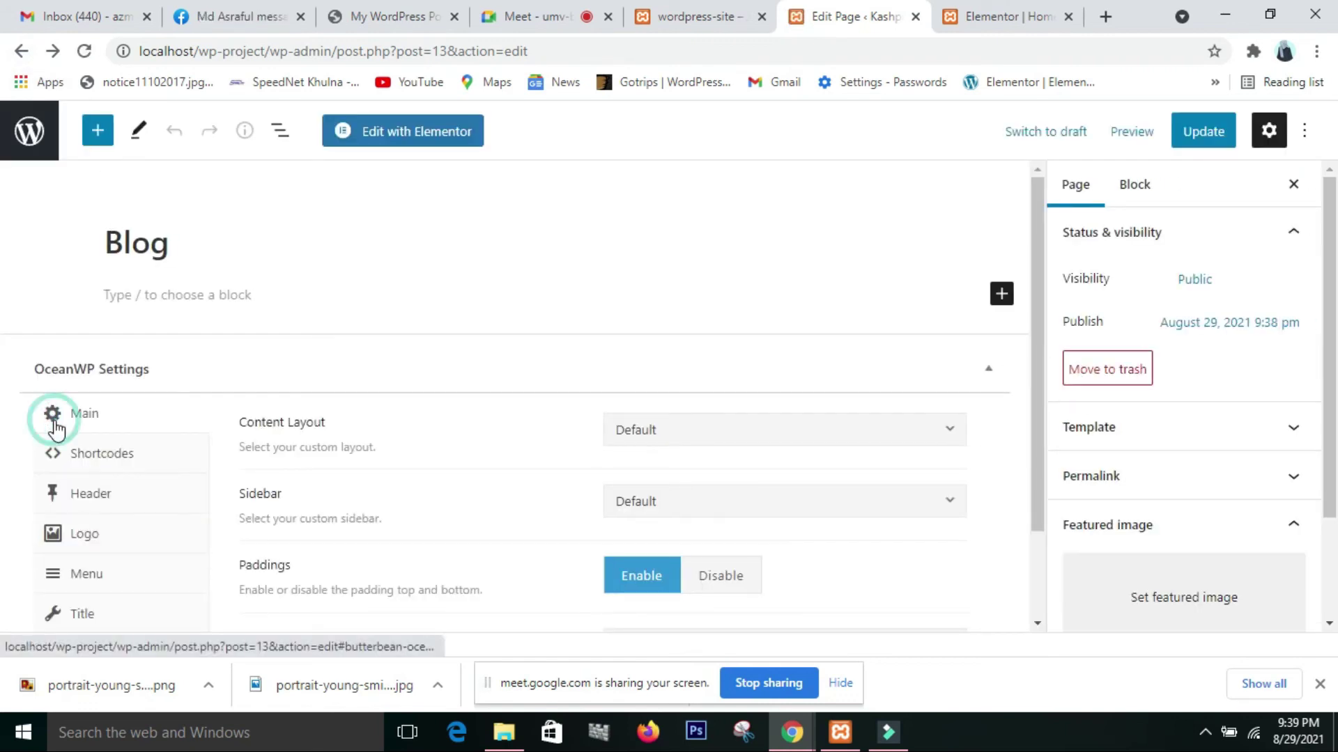
click(829, 437)
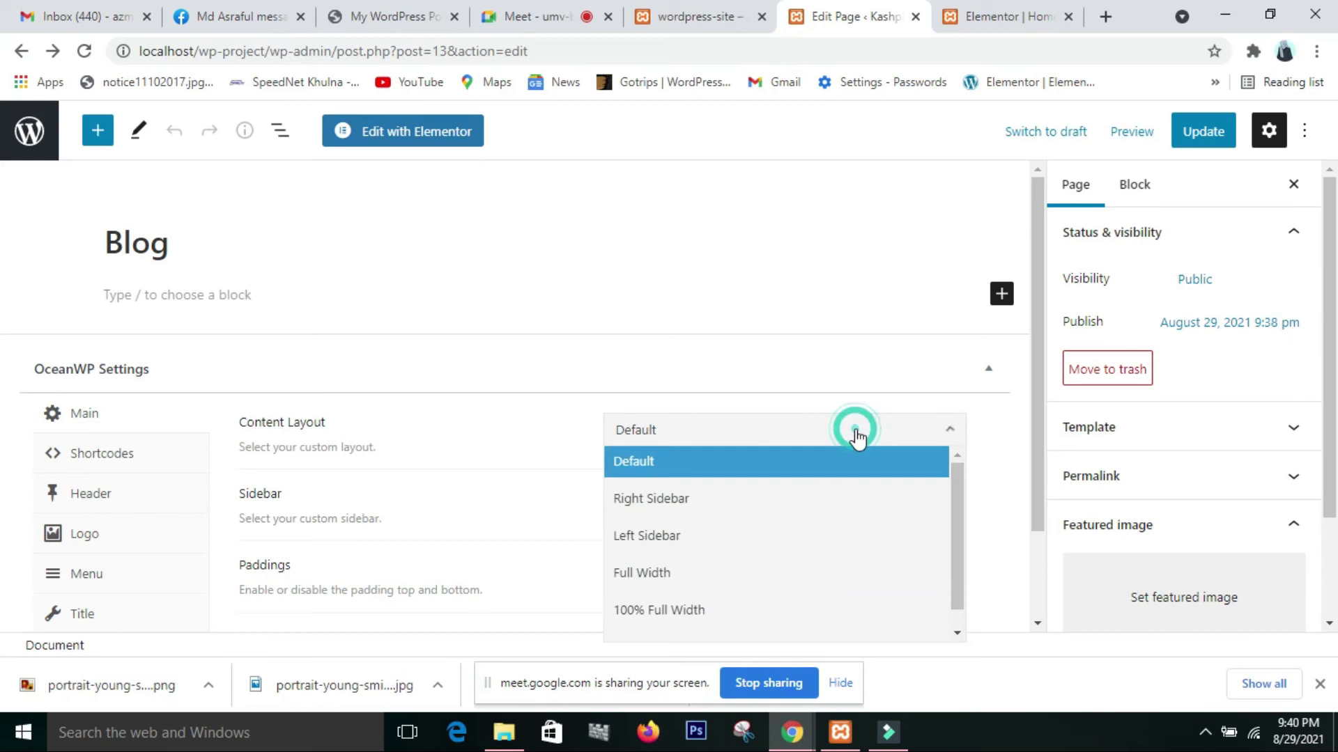
click(741, 611)
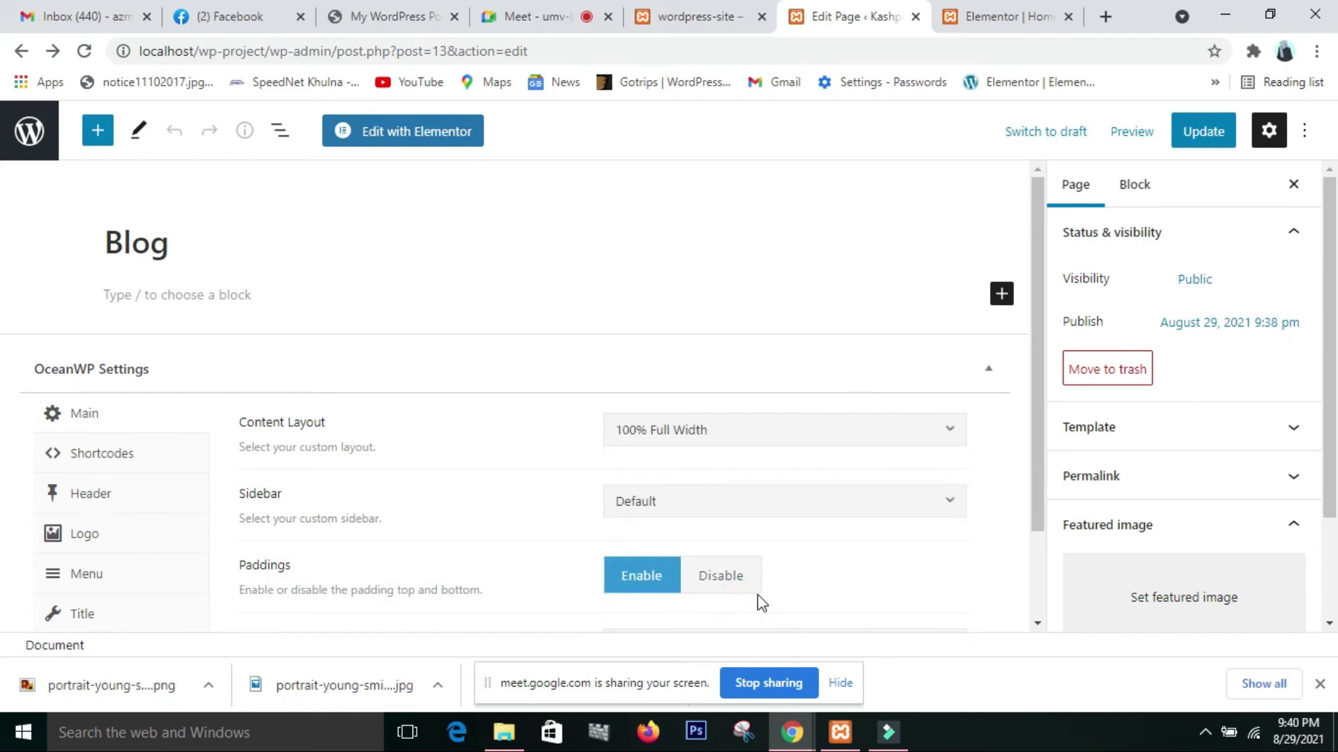
click(1203, 138)
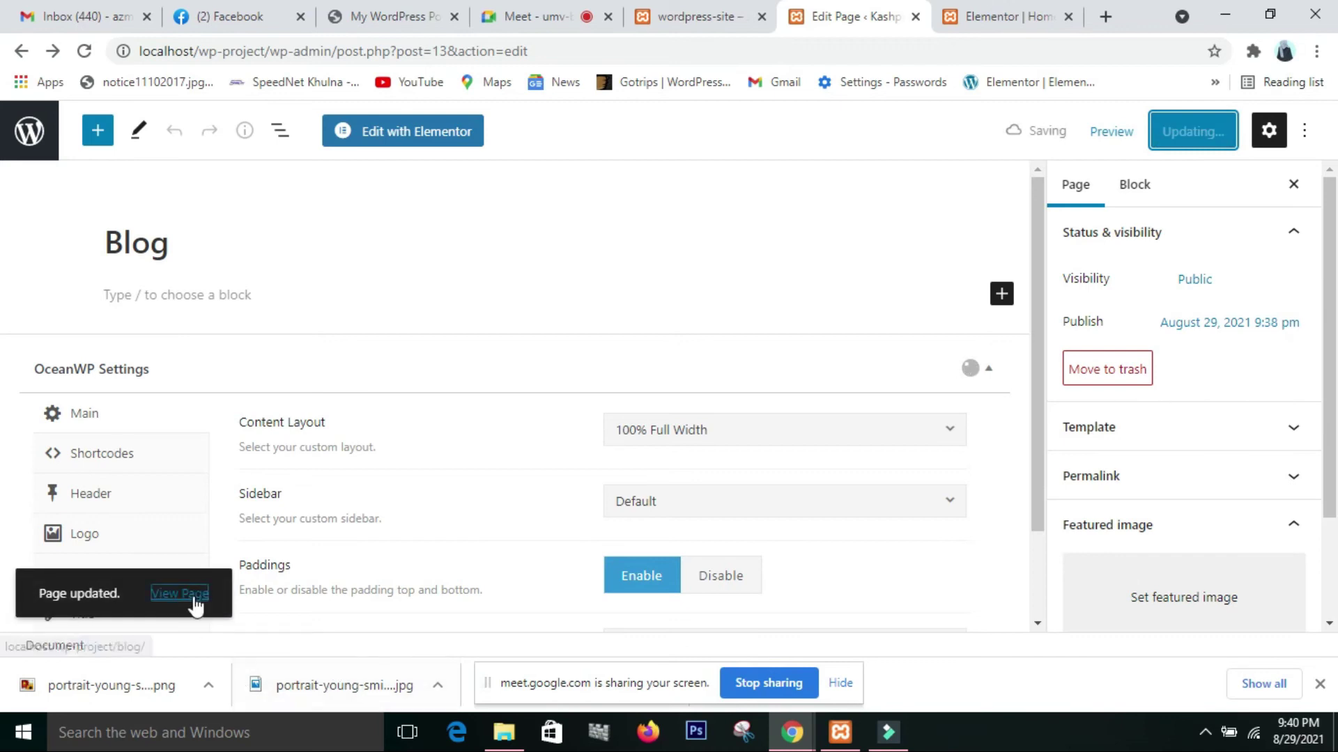
click(194, 597)
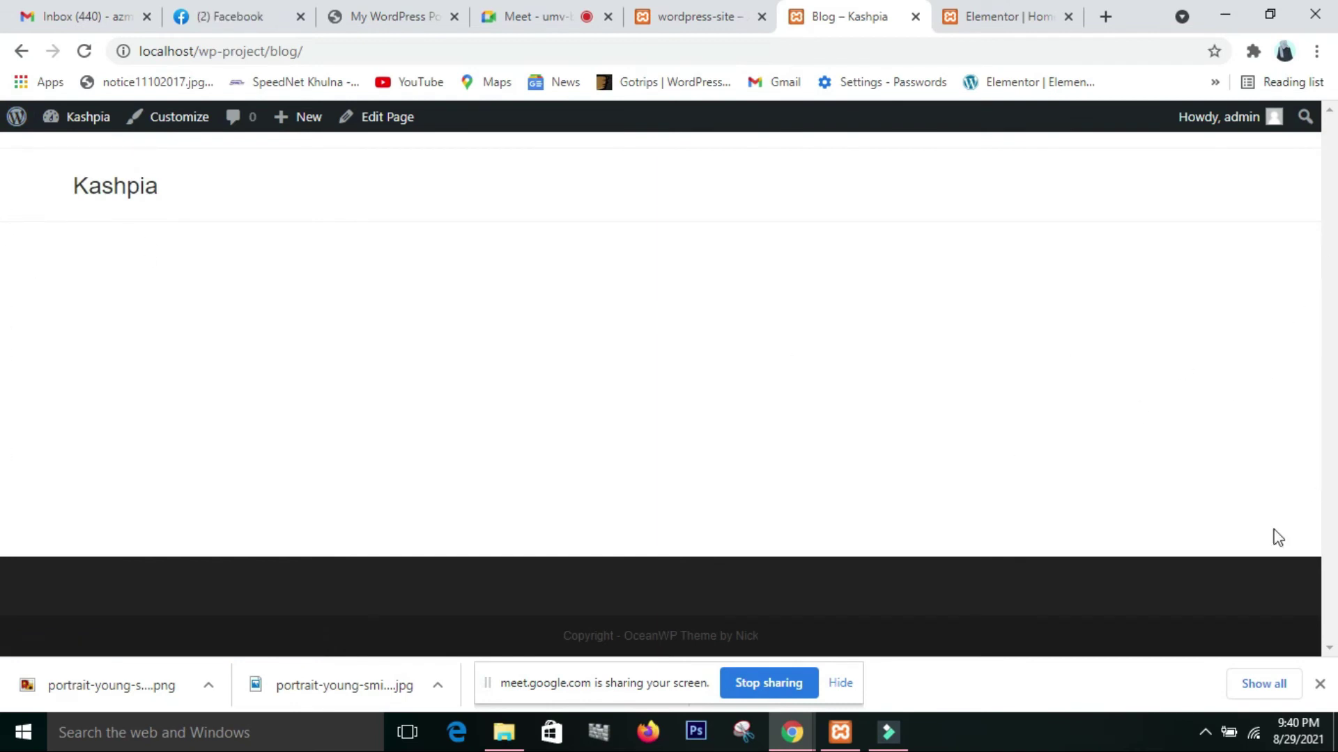
Go back to the Blog page's editor, change the content layout to Right Sidebar, update the page and view it.
click(22, 51)
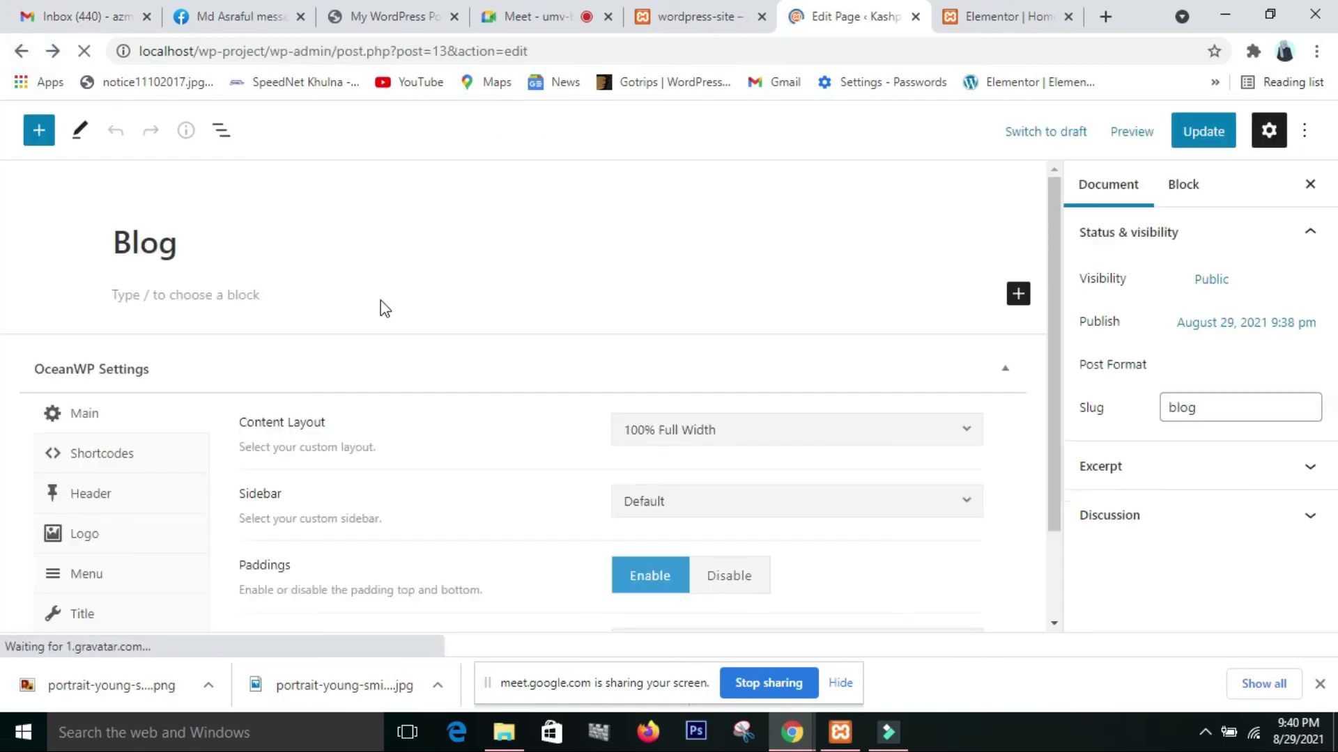
click(950, 438)
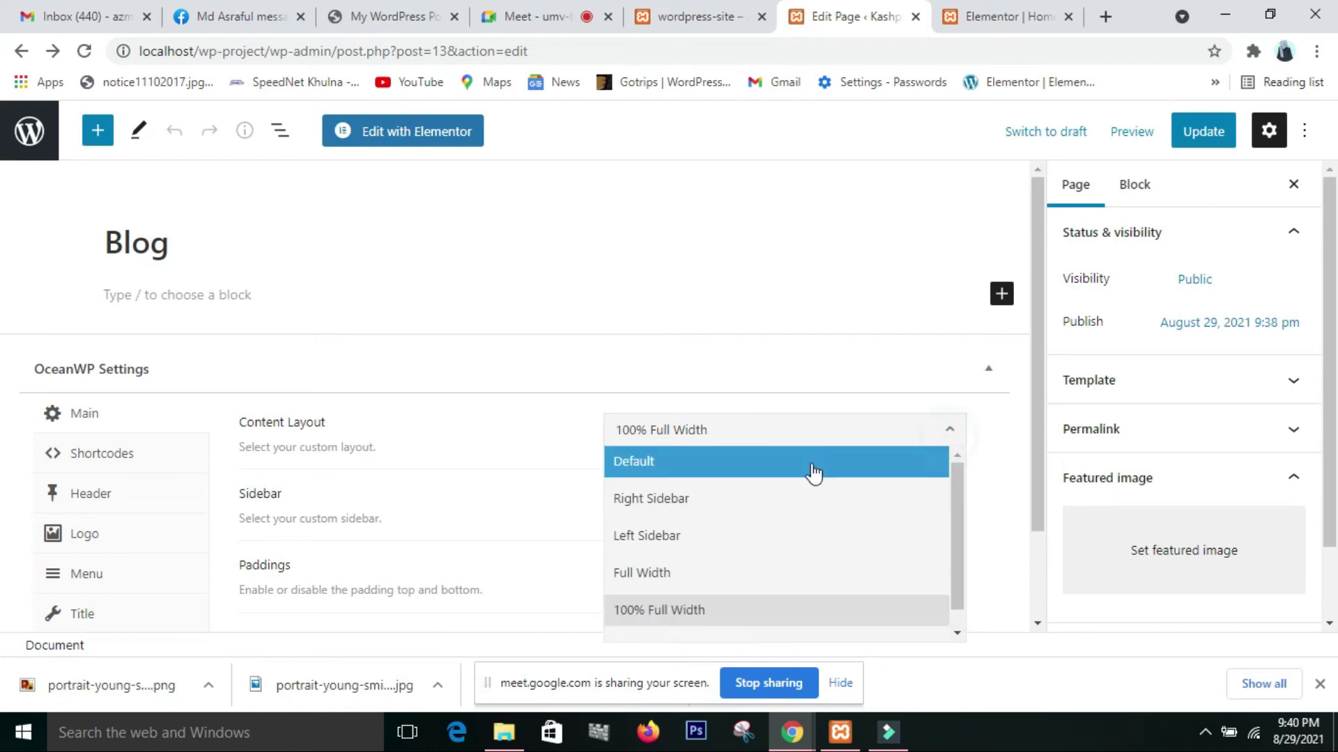
click(809, 464)
click(867, 438)
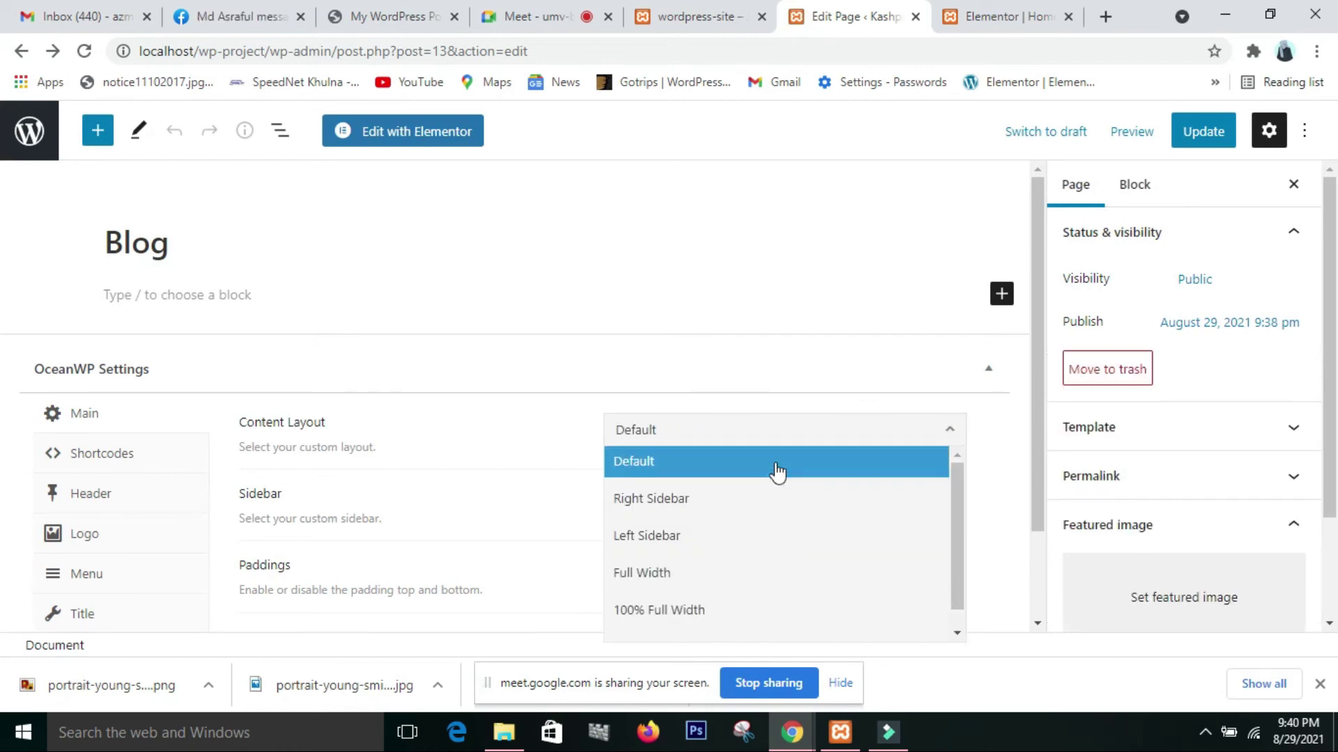
click(749, 513)
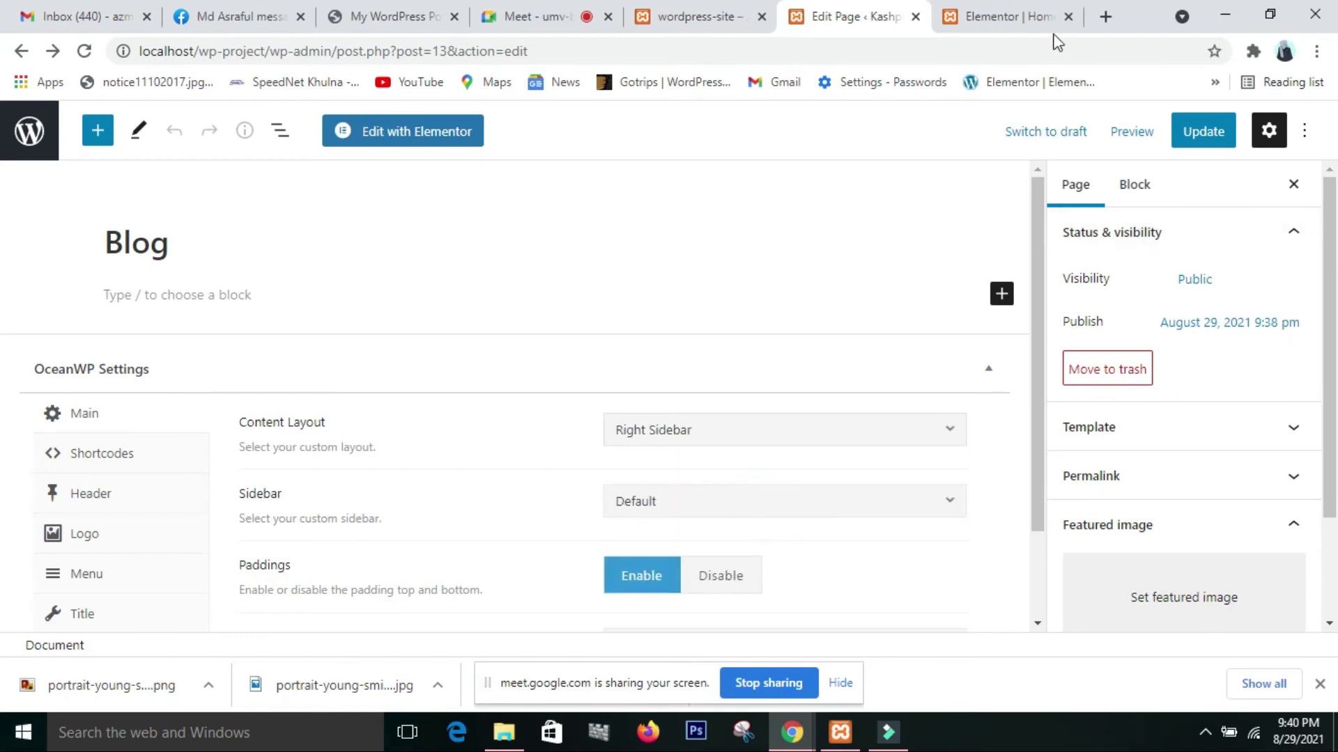
click(1205, 132)
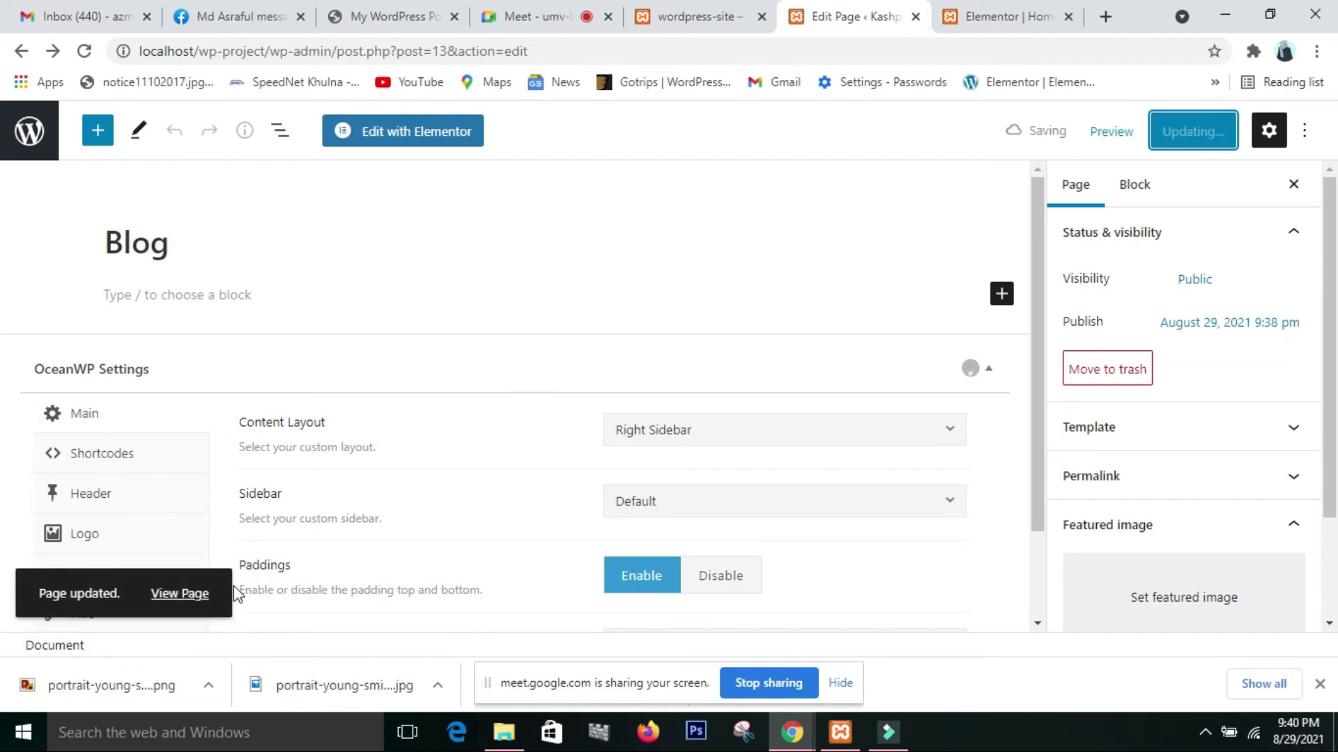
click(200, 599)
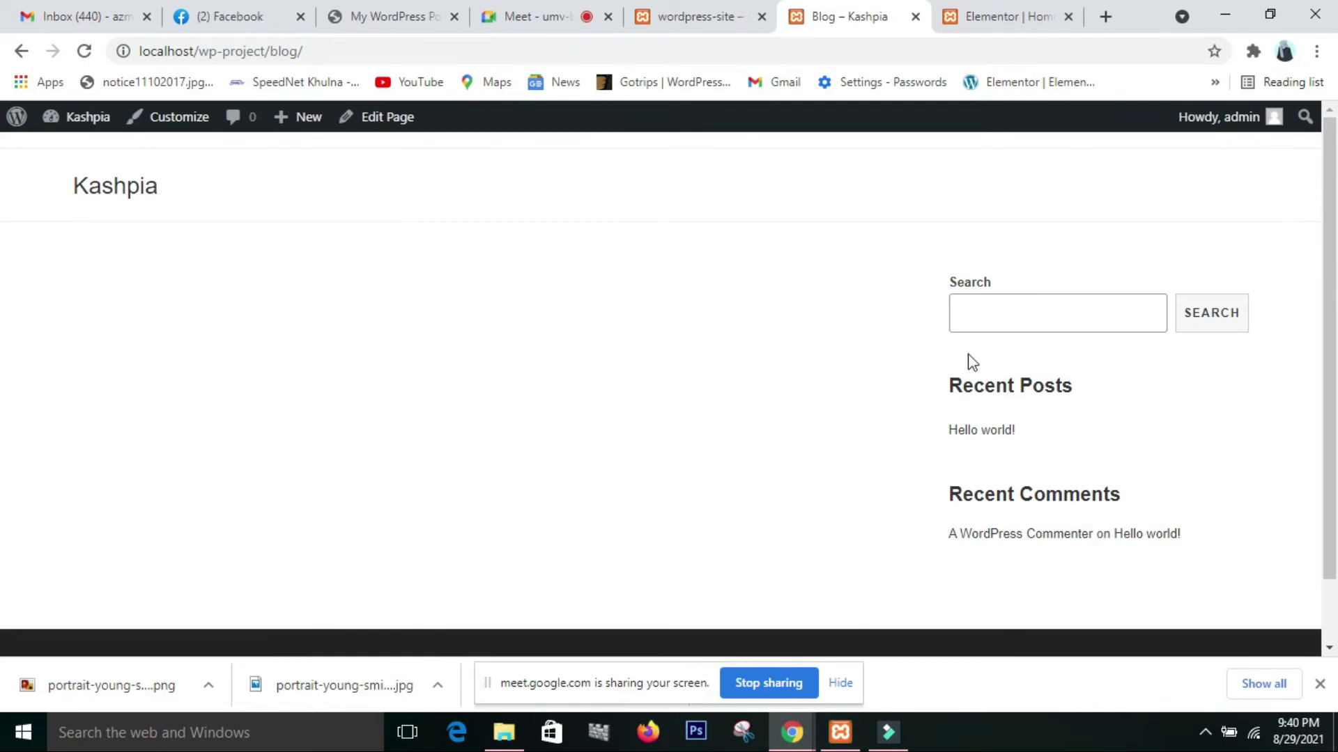
Reopen the Blog page's editor and select the Default content layout.
click(23, 52)
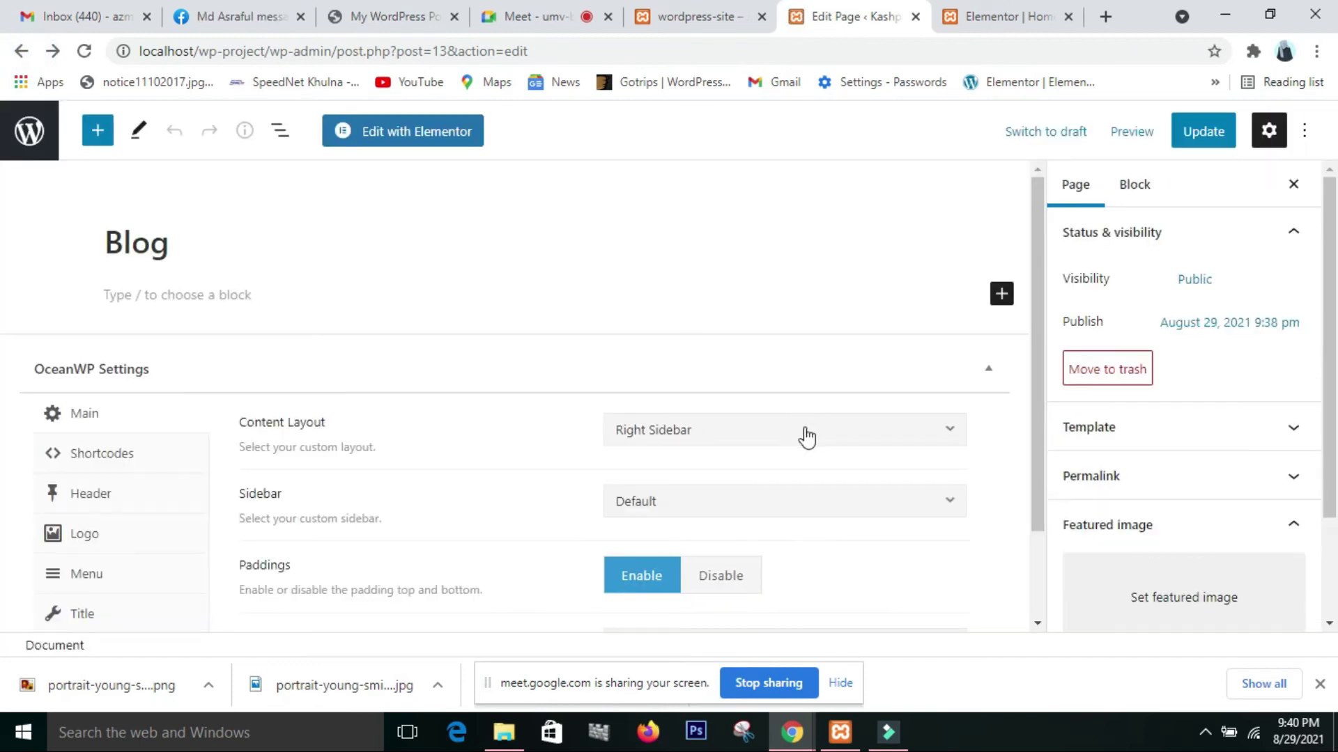
click(806, 436)
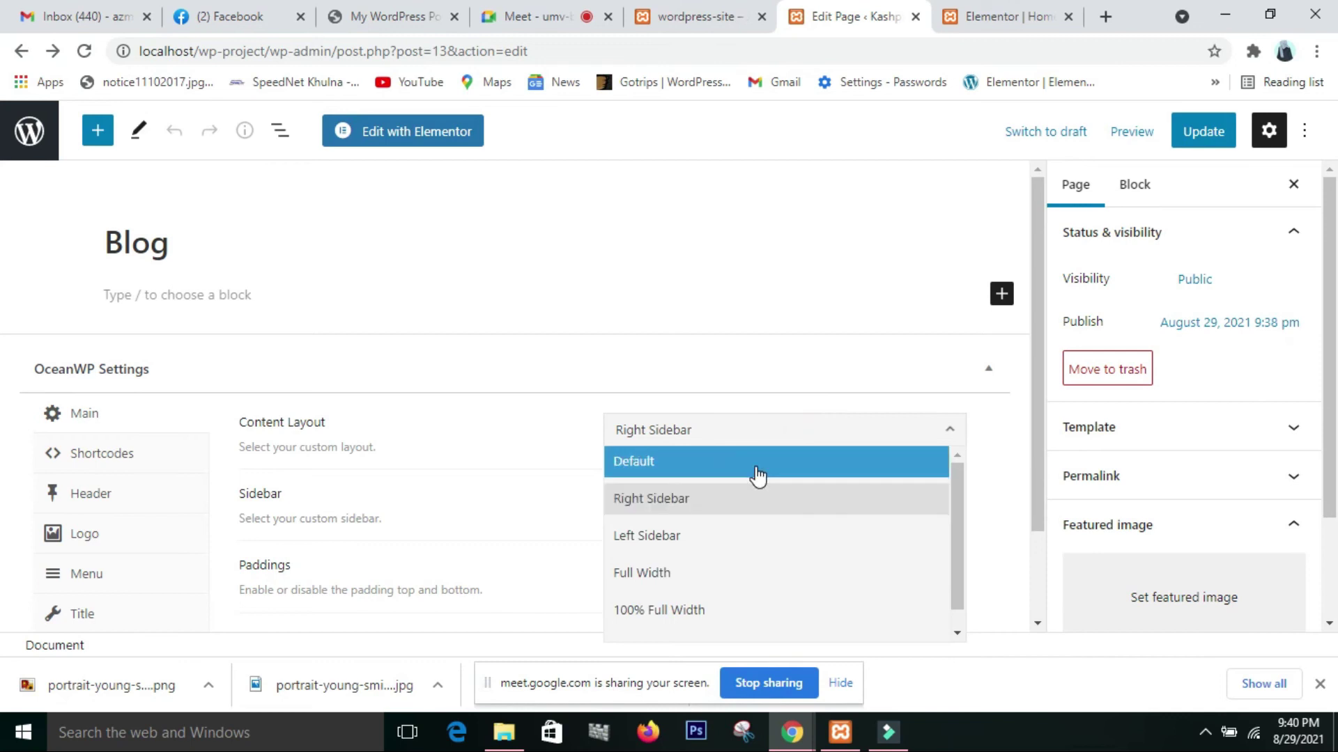
click(757, 462)
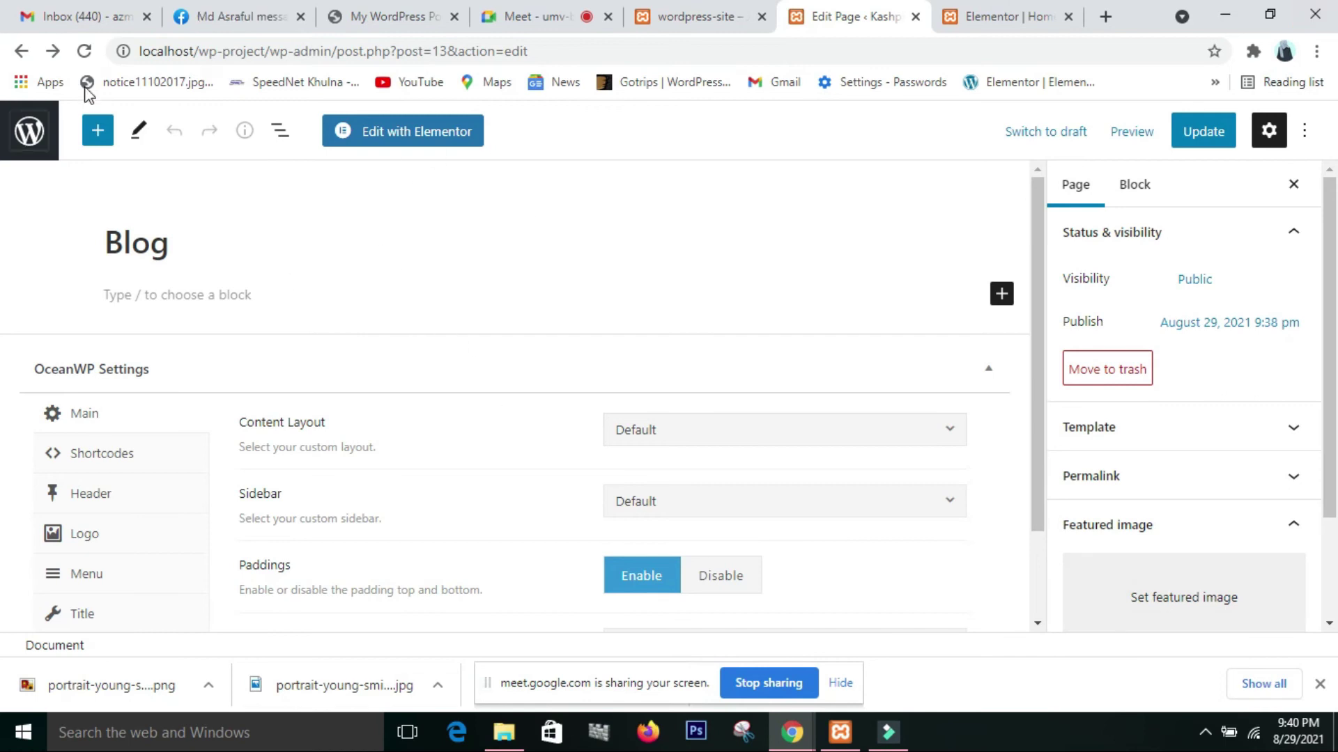
Go back to the list of pages and start a new post from the admin area.
click(18, 52)
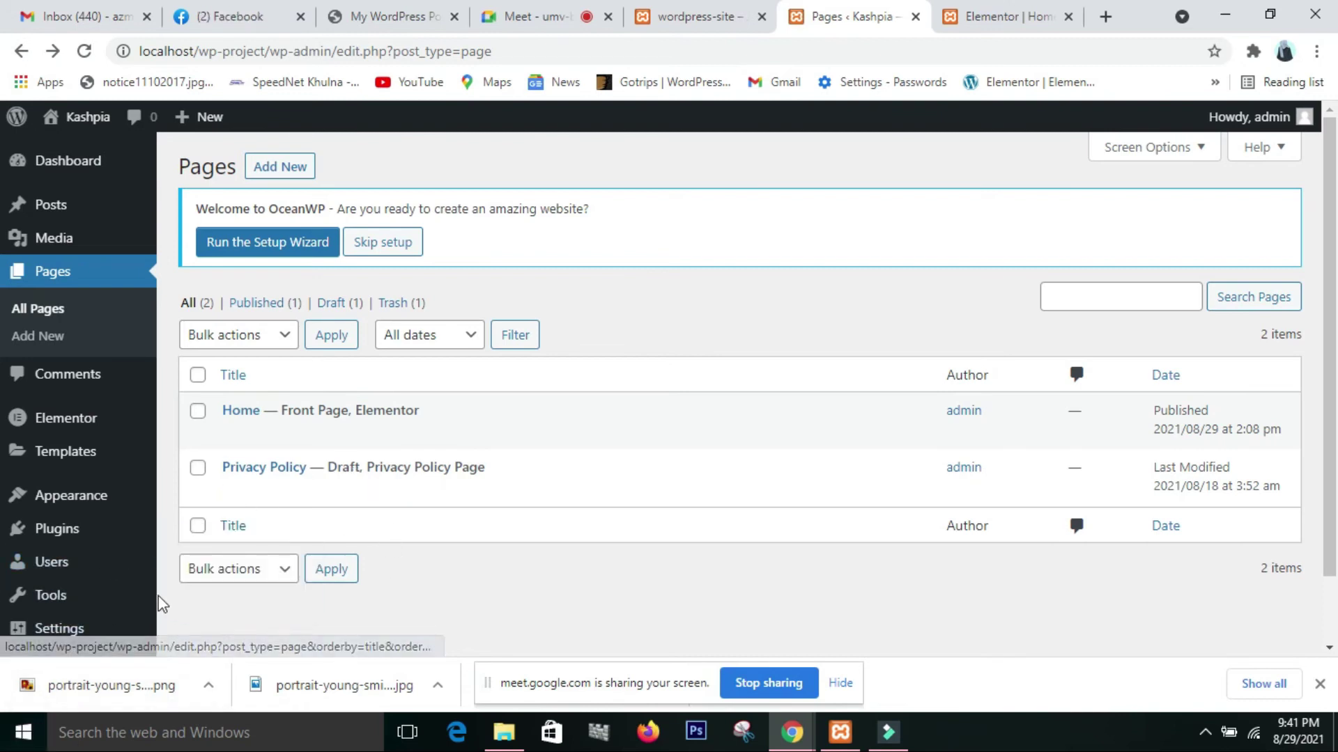
mouse_move(73, 608)
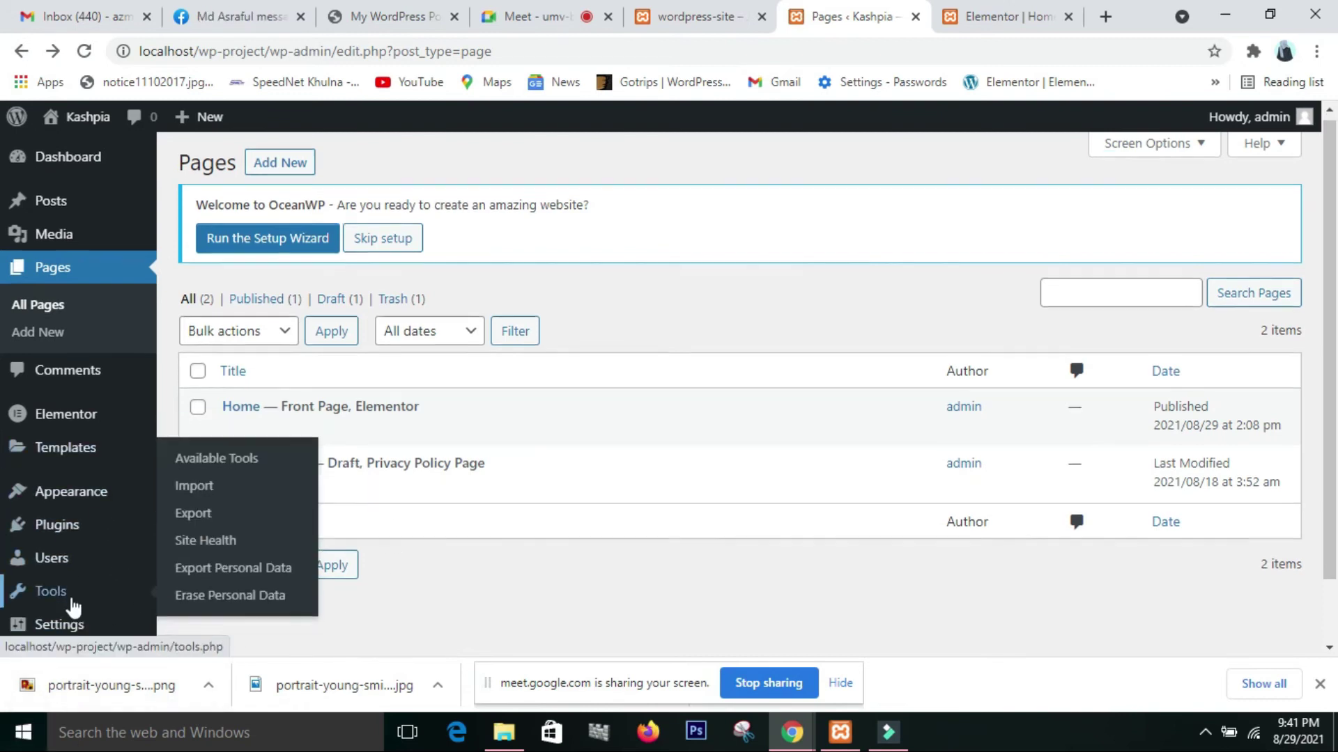
scroll(73, 608, down, 1)
scroll(63, 550, up, 1)
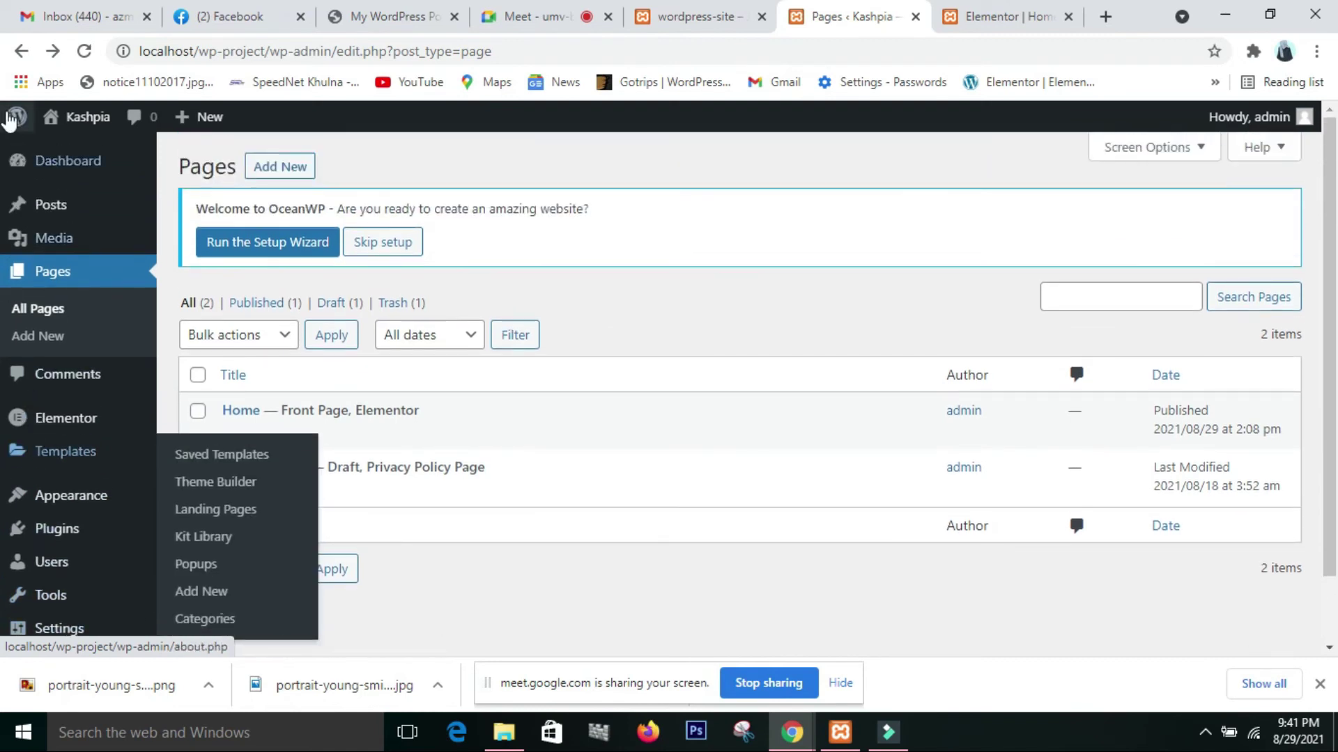
mouse_move(51, 206)
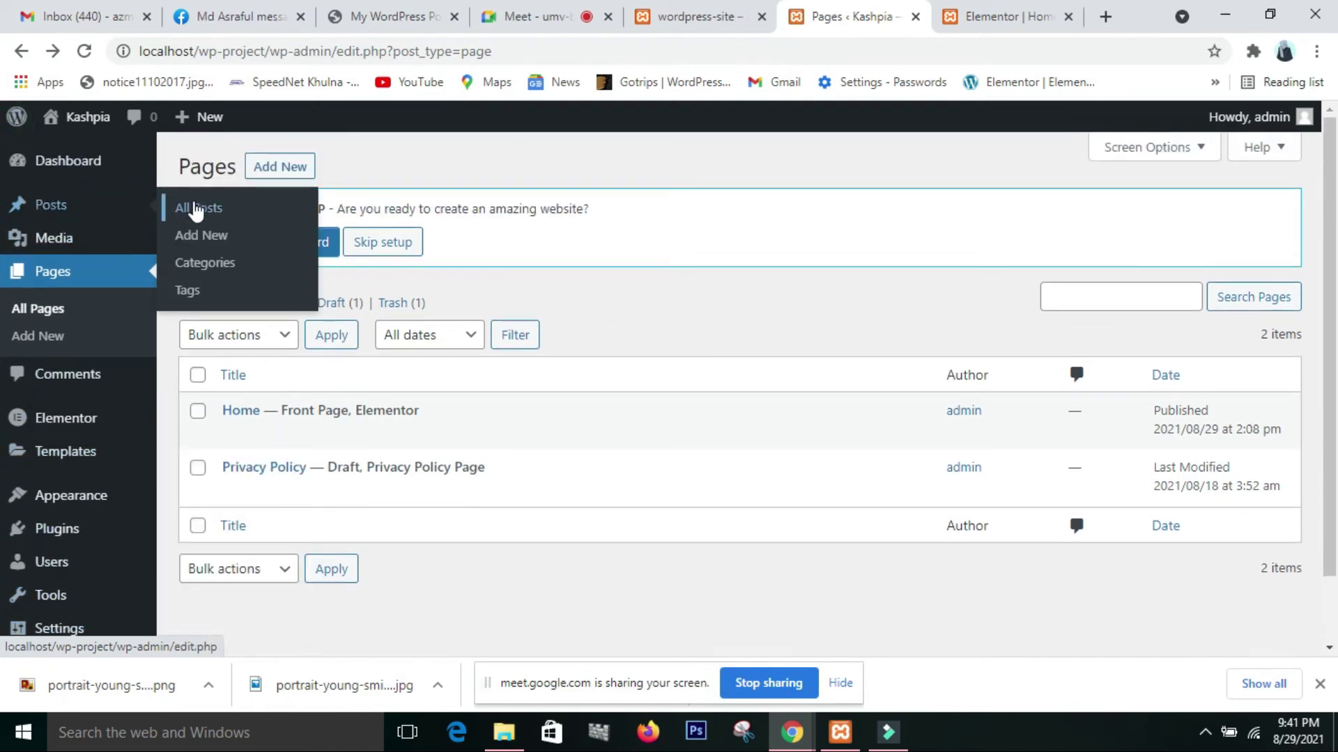
click(204, 239)
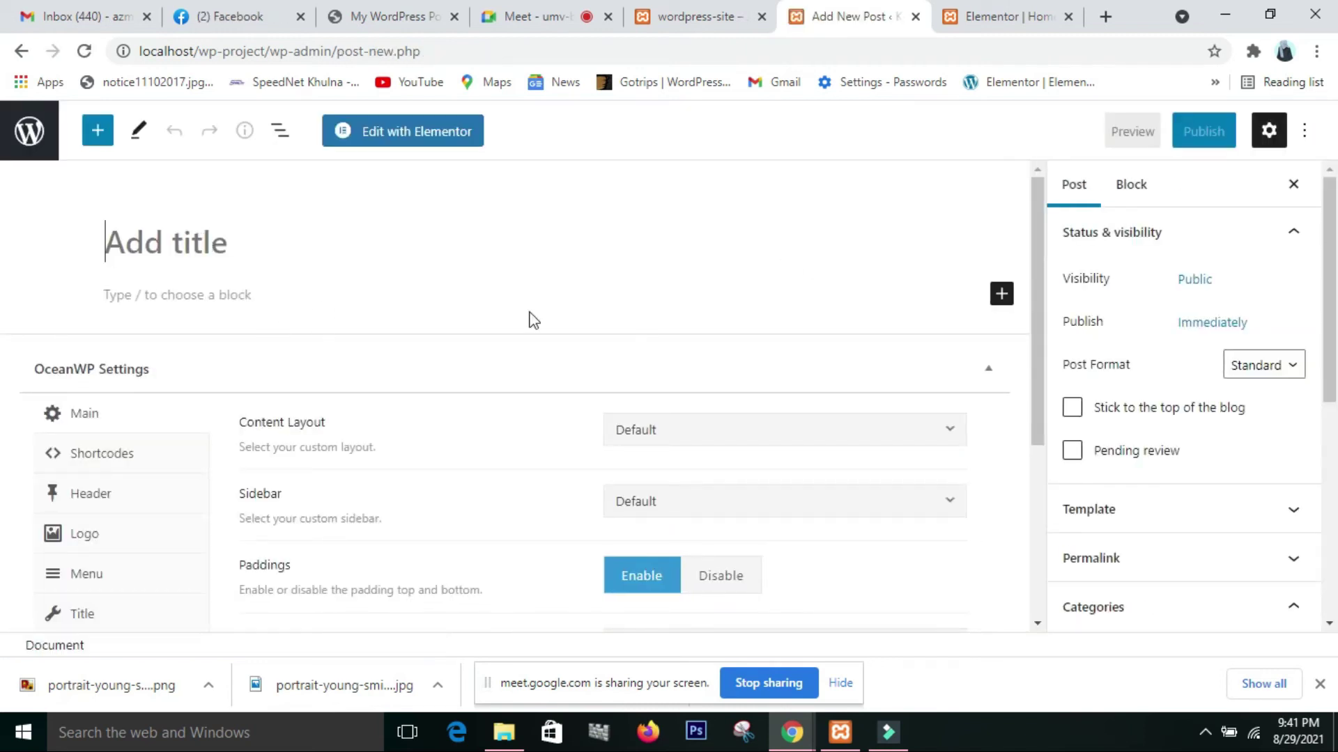
click(1105, 16)
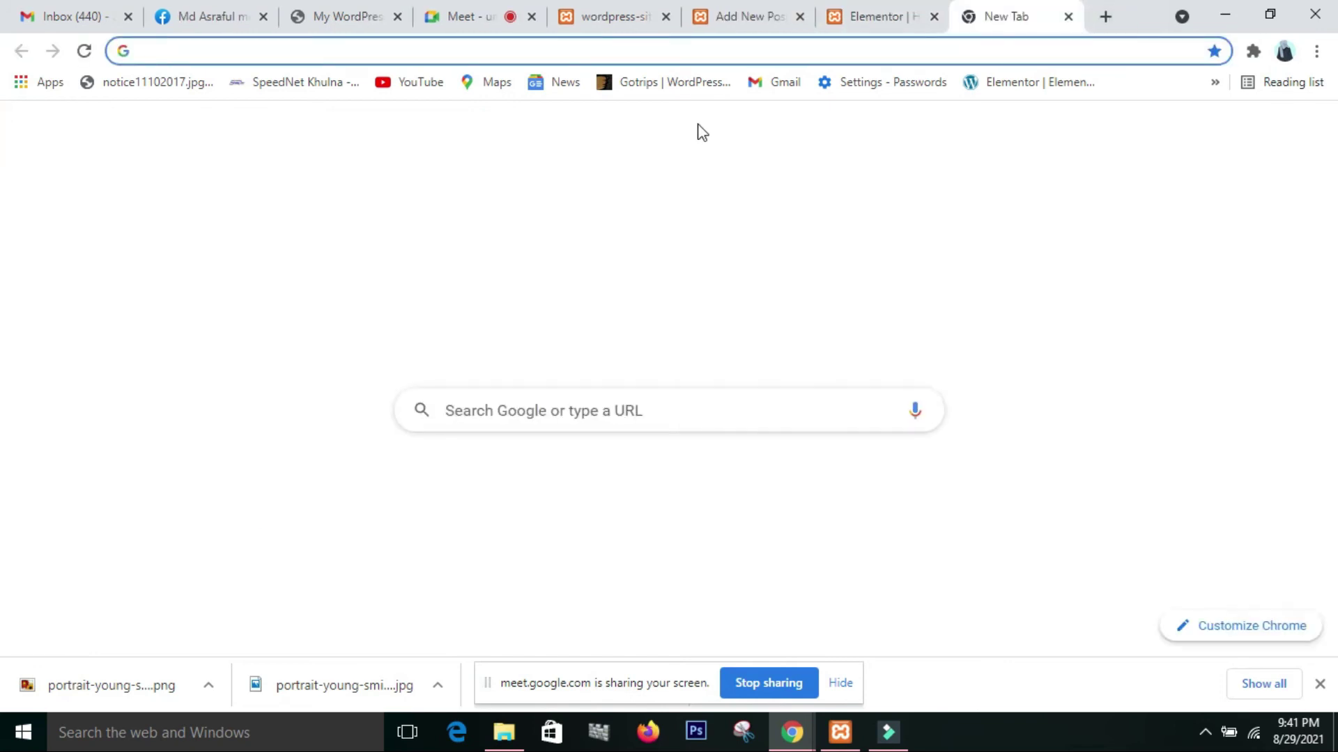
text(p)
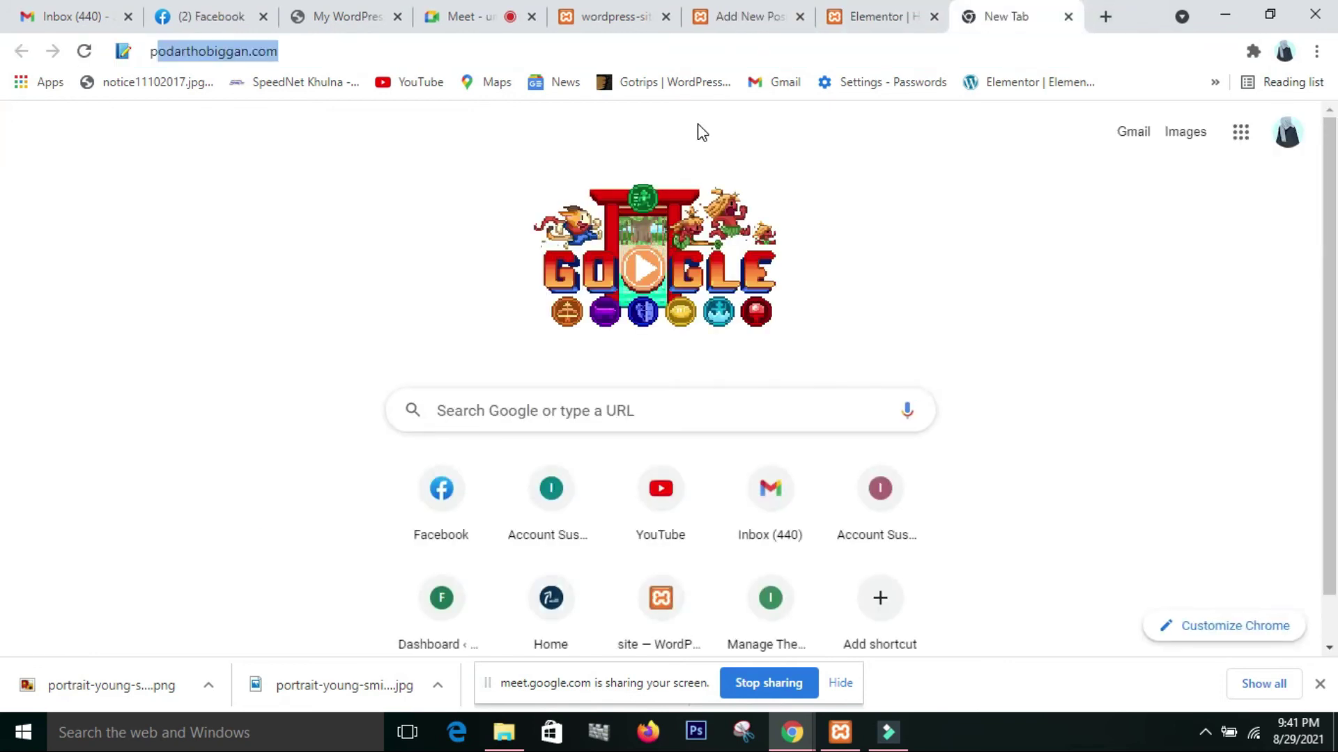
key(Return)
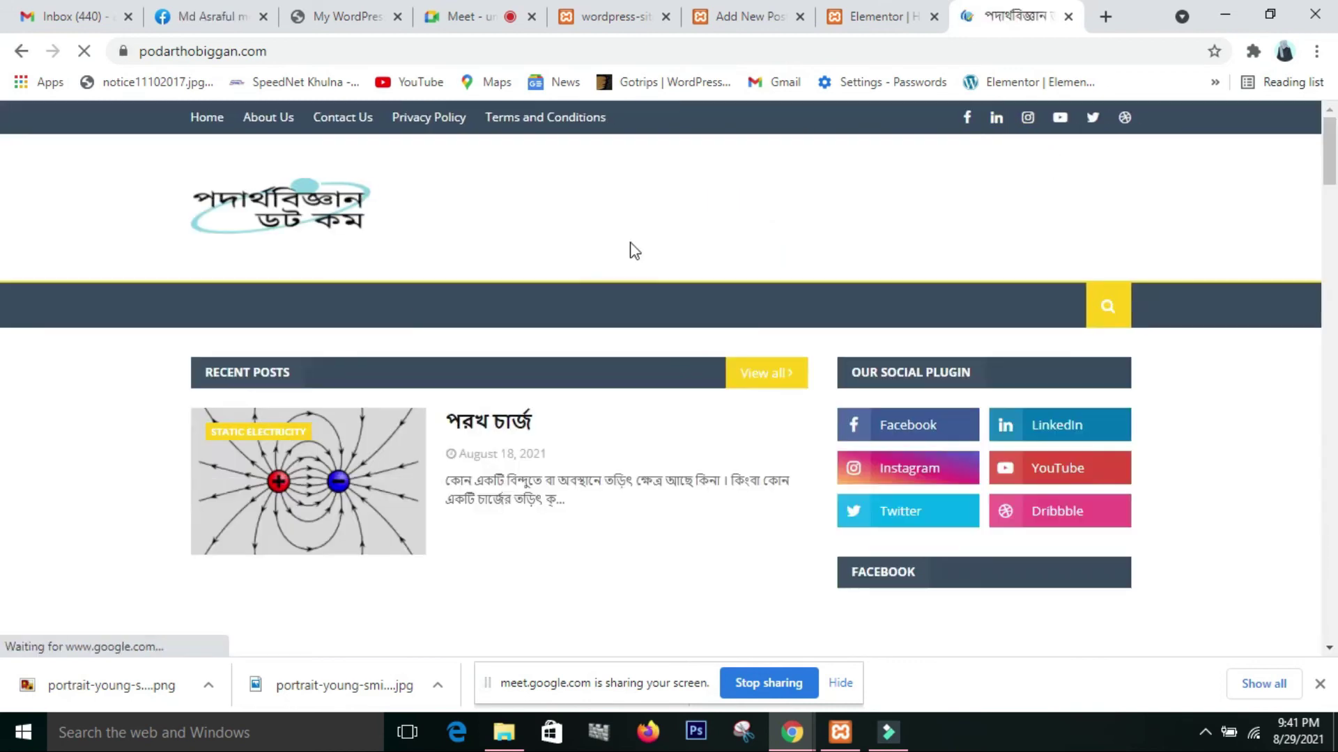
click(1068, 16)
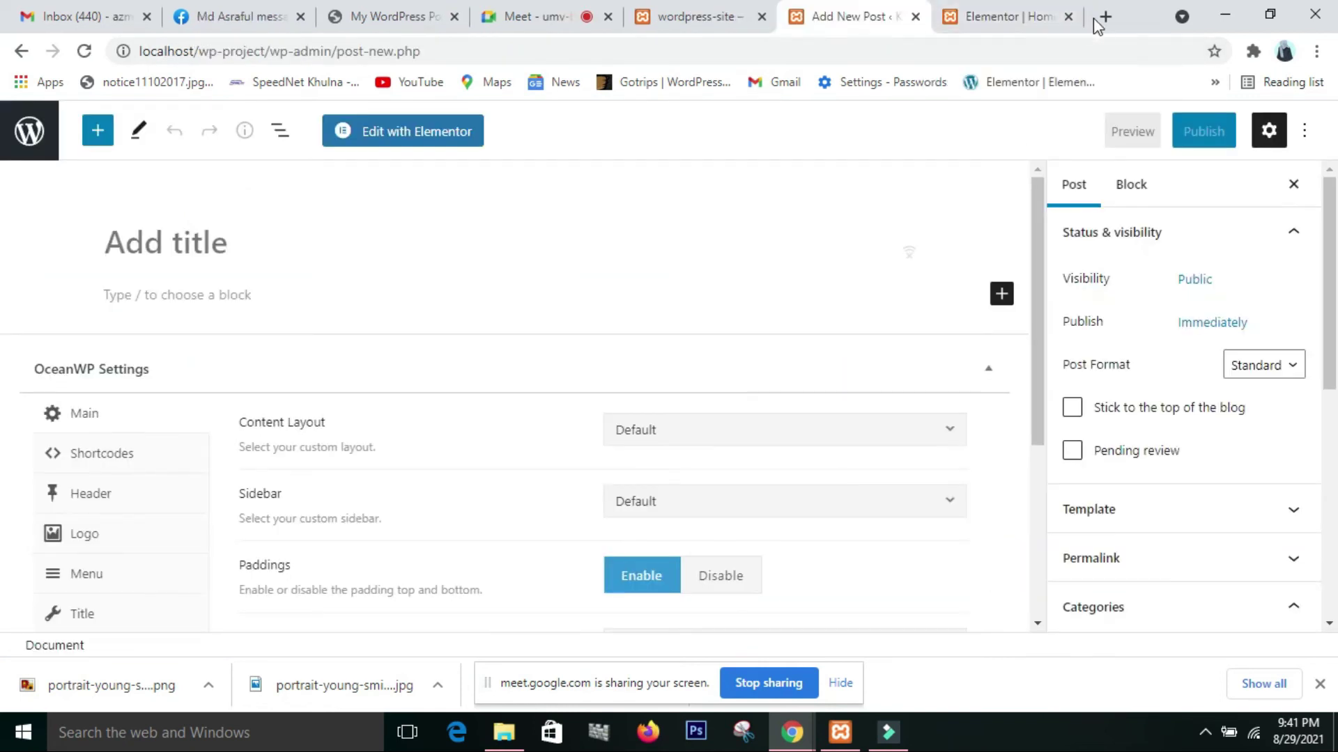
Open prothomalo.com in a new browser tab and switch the news site to its English edition.
click(1103, 17)
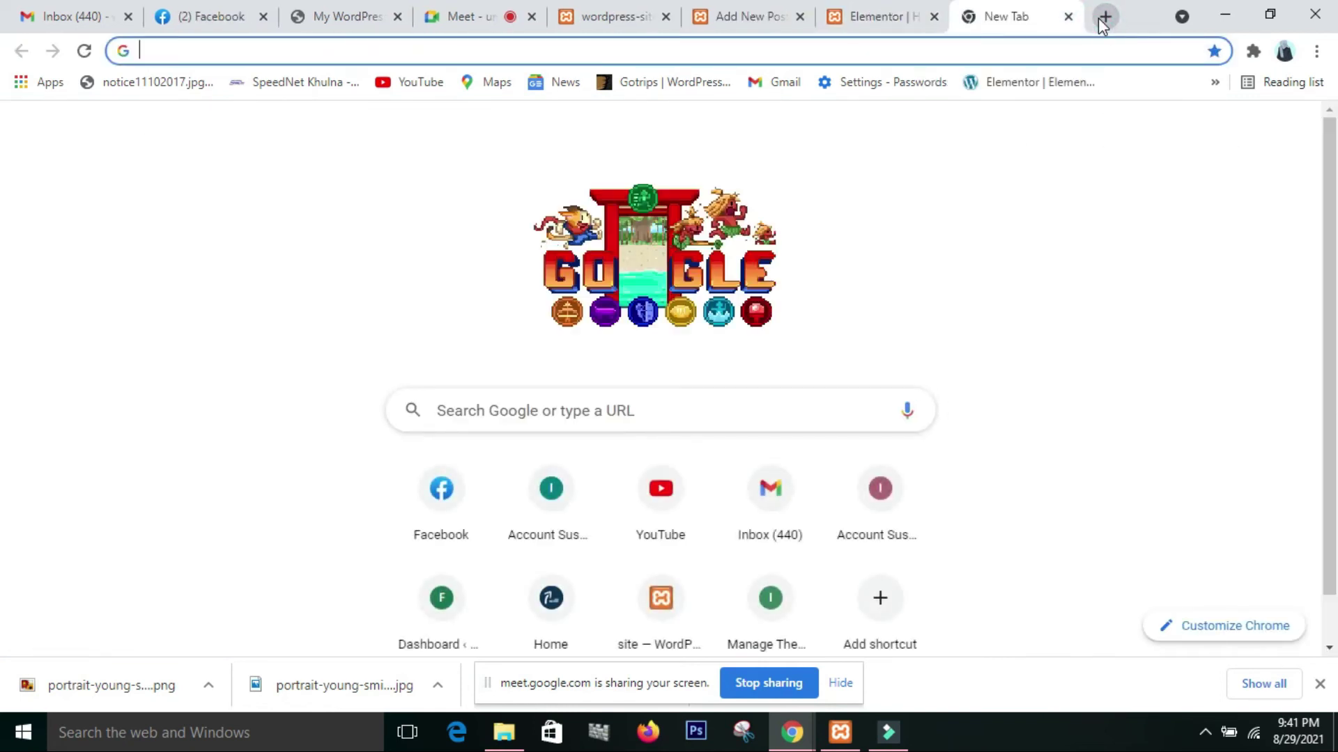
text(p)
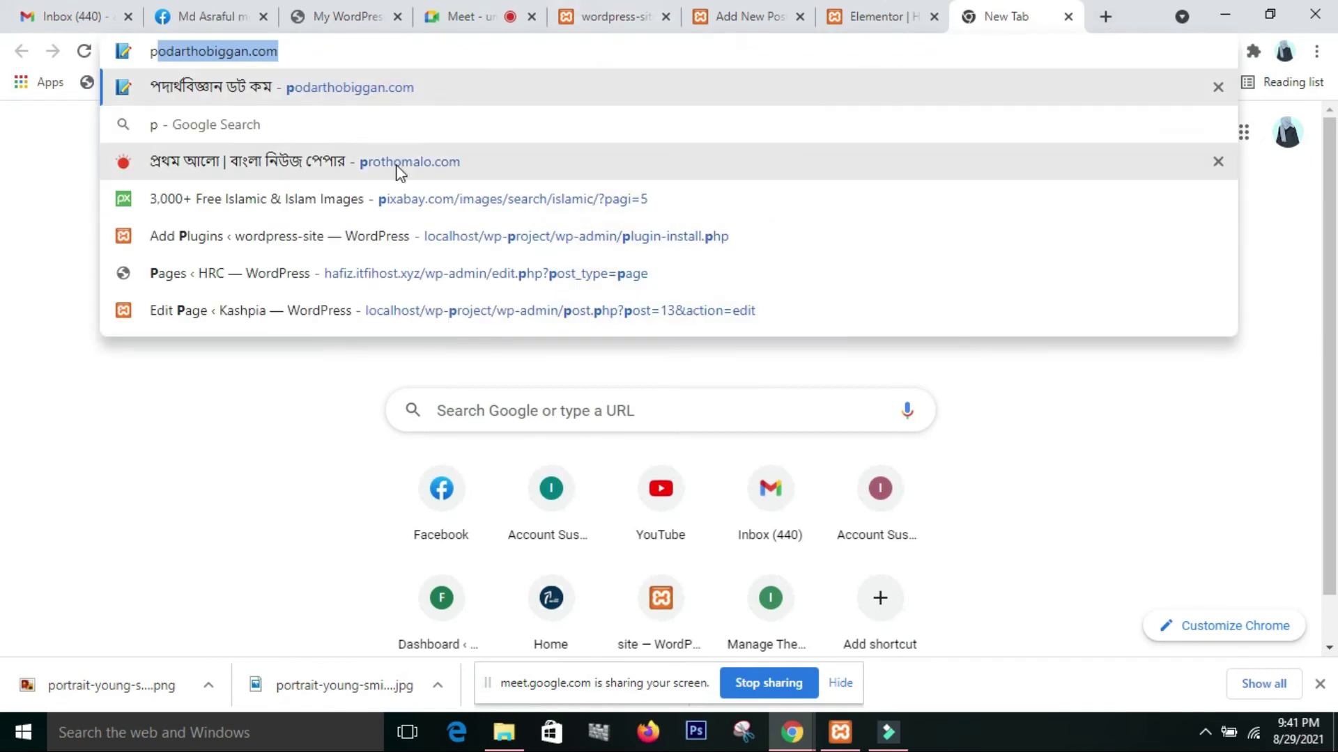
click(397, 163)
click(1248, 190)
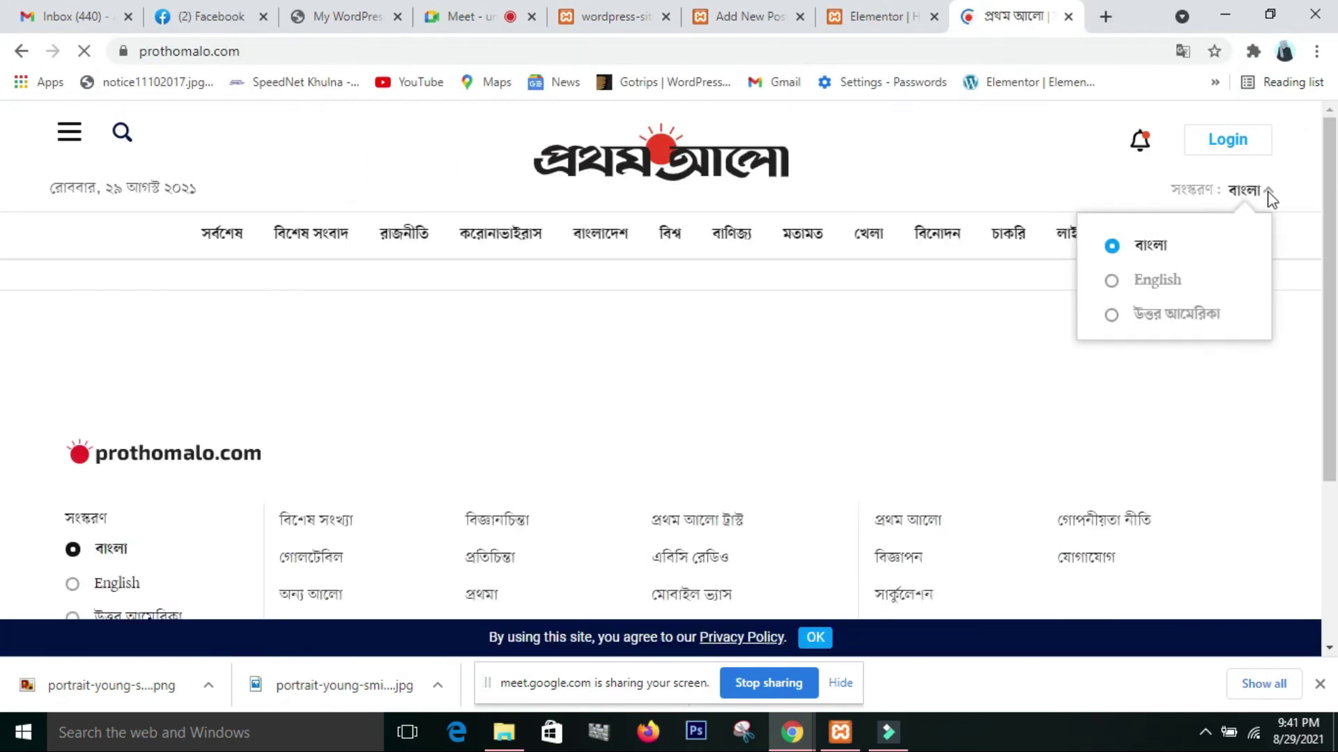
click(1110, 282)
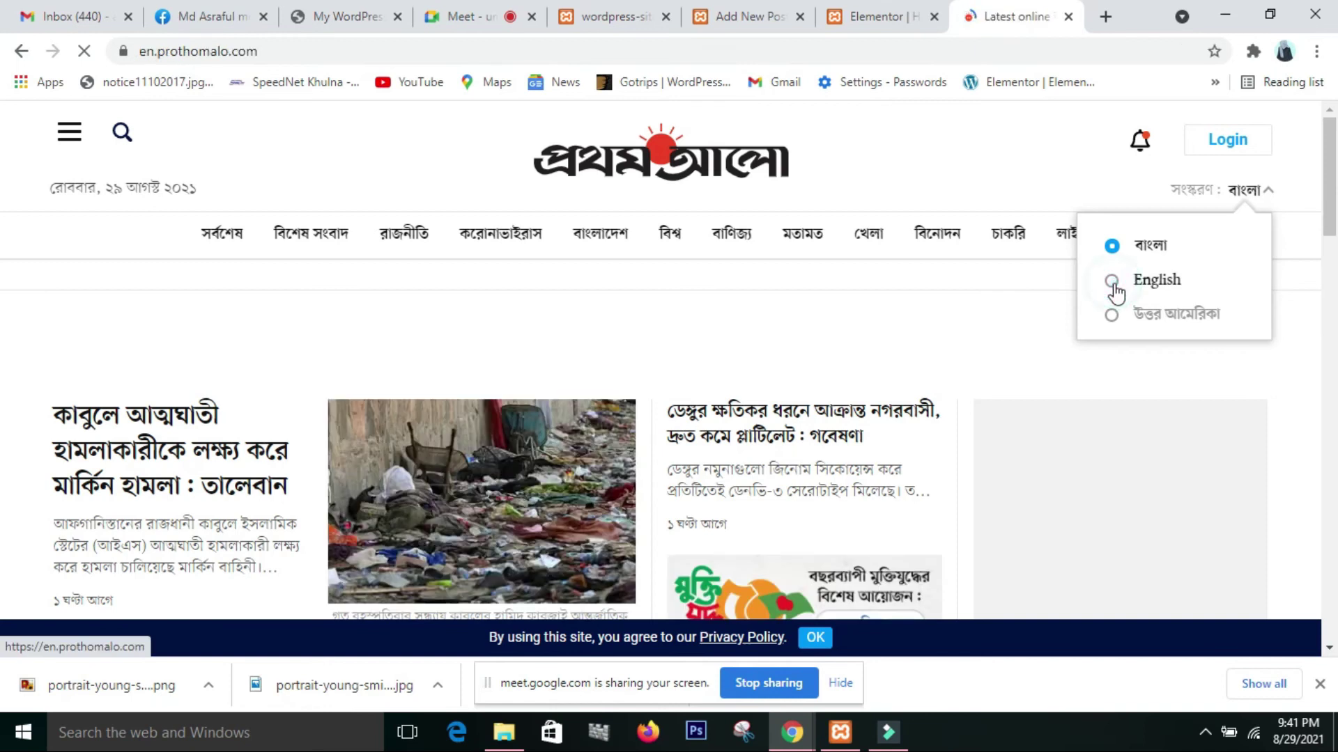
Copy the lead headline "Rocket blast in Kabul after US warns of more terror attacks" into the new post's title and add a Paragraph block.
scroll(503, 300, down, 2)
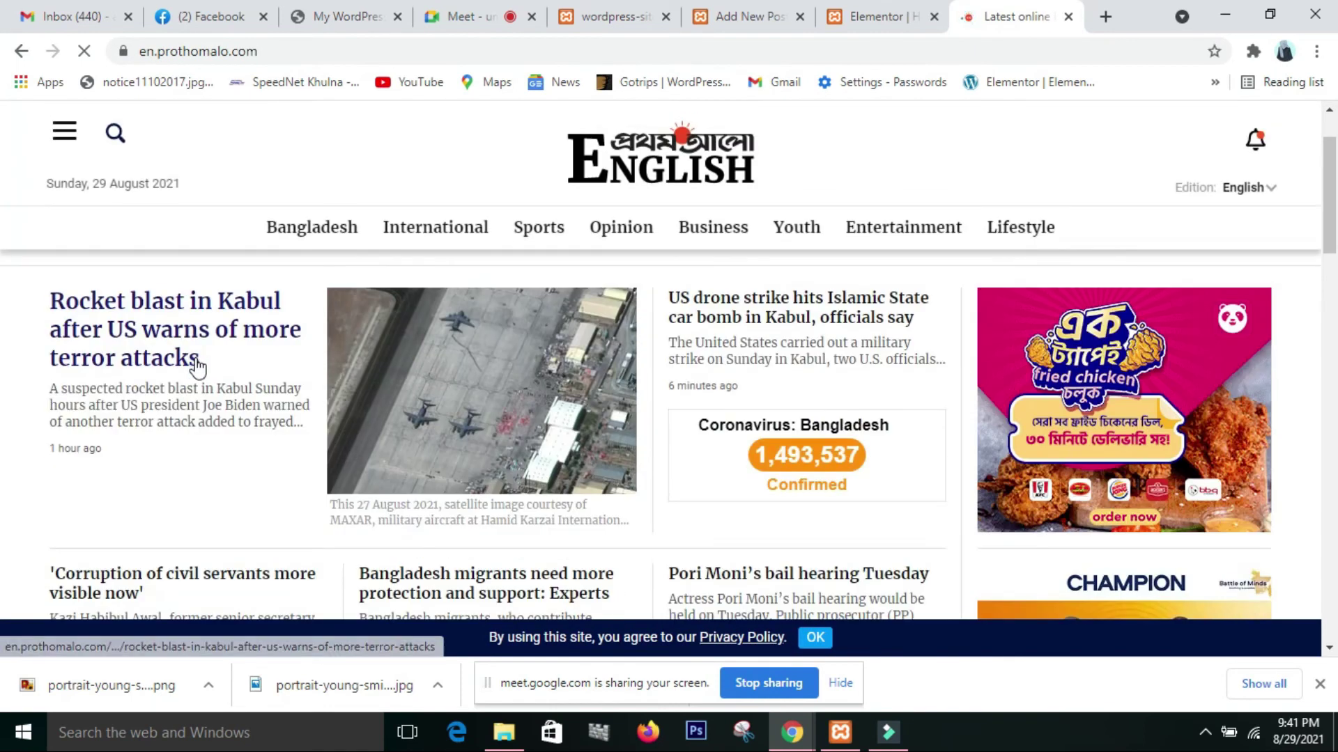
drag(200, 363, 38, 307)
key(ctrl+c)
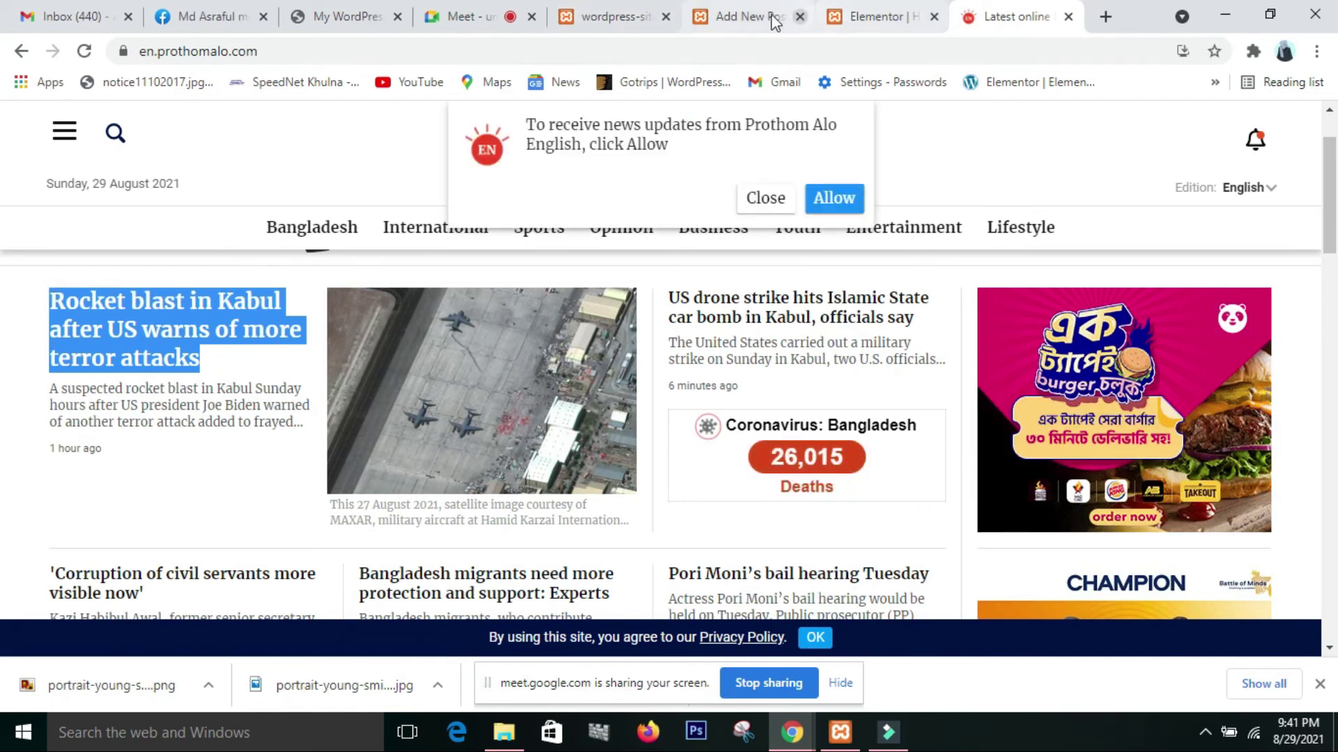
click(739, 18)
click(217, 267)
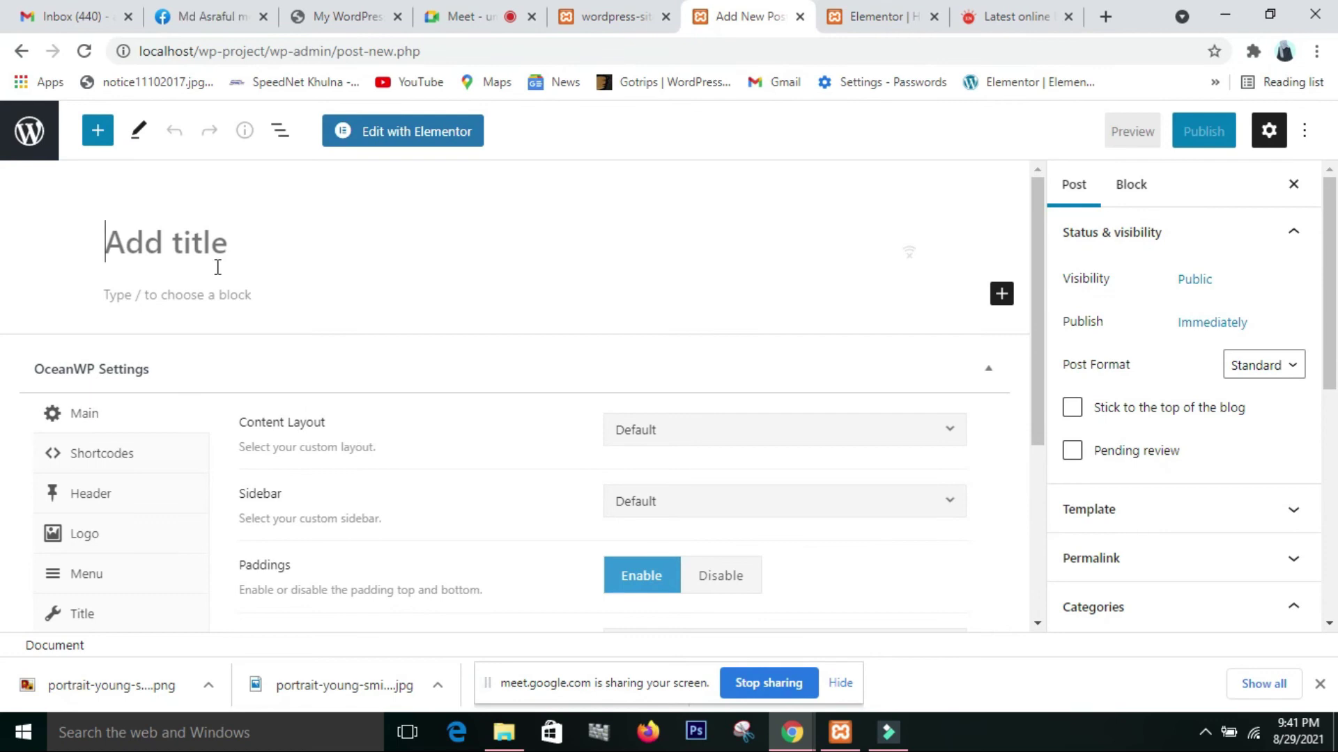
key(ctrl+v)
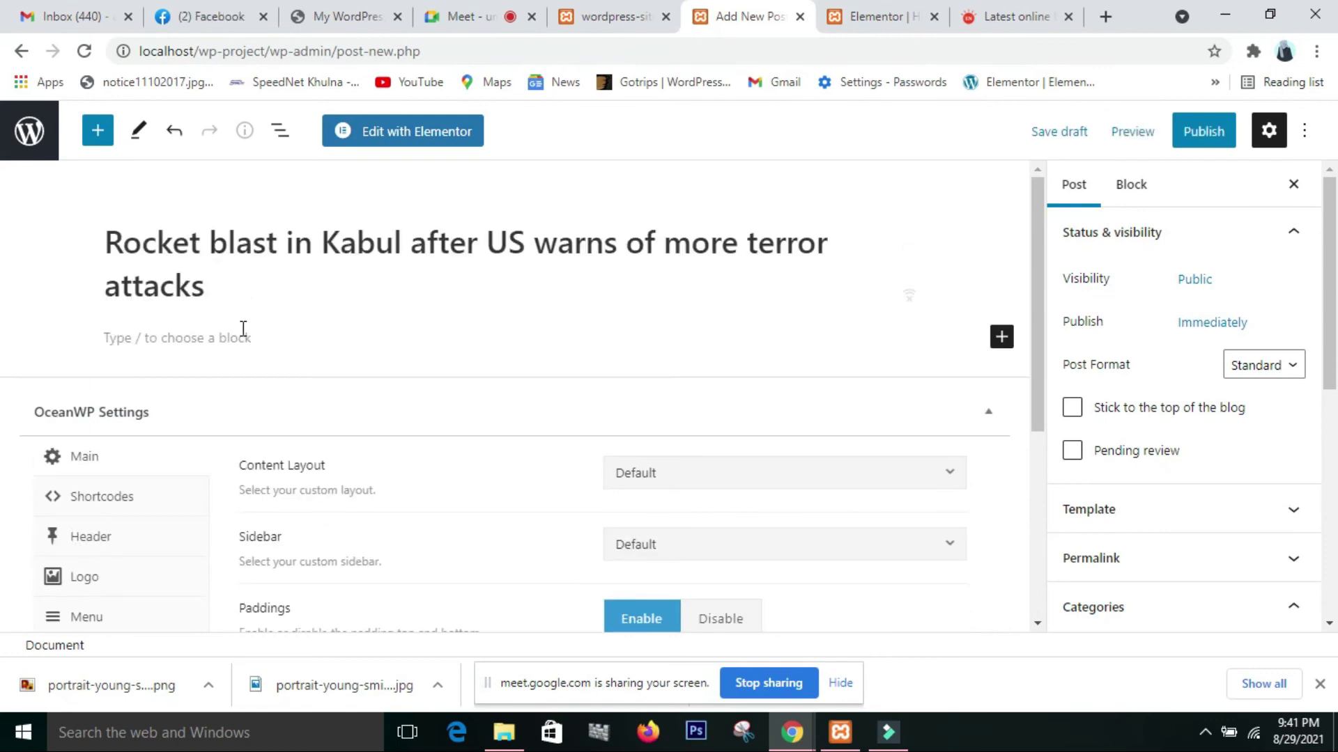
click(1000, 340)
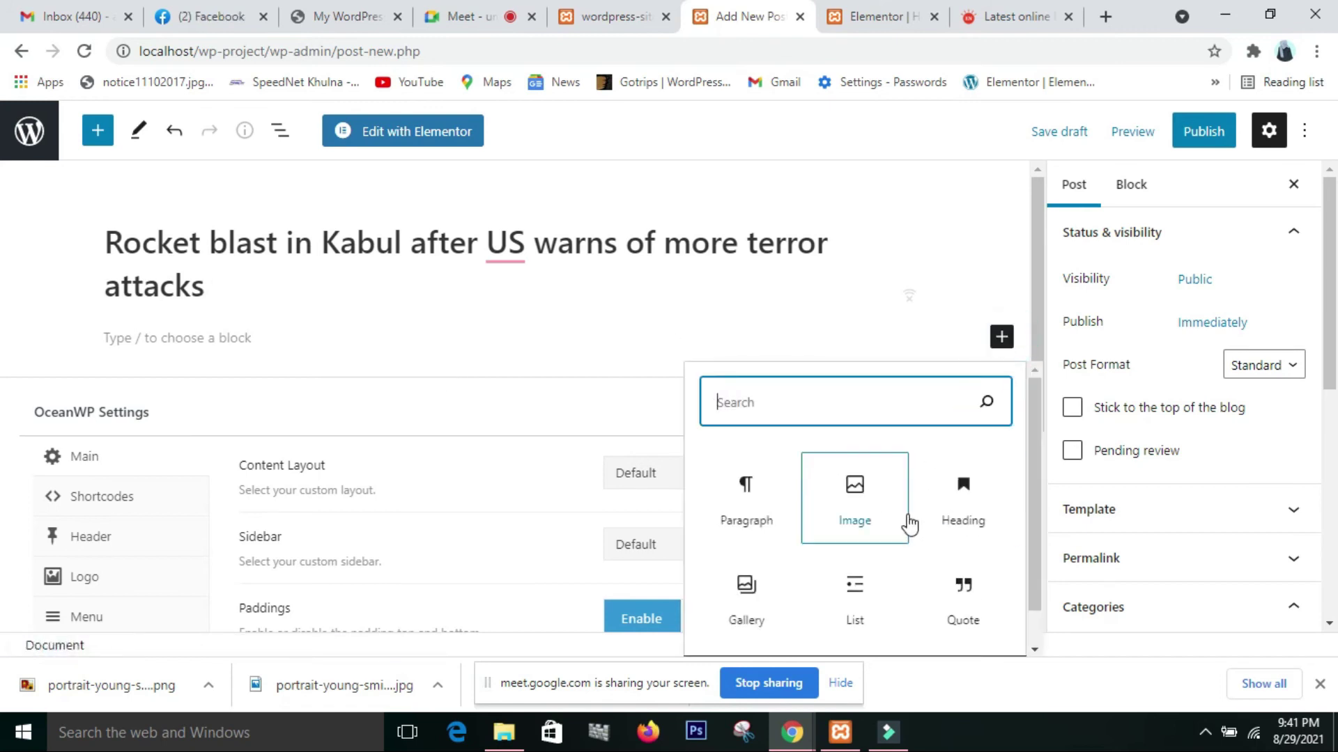
click(749, 542)
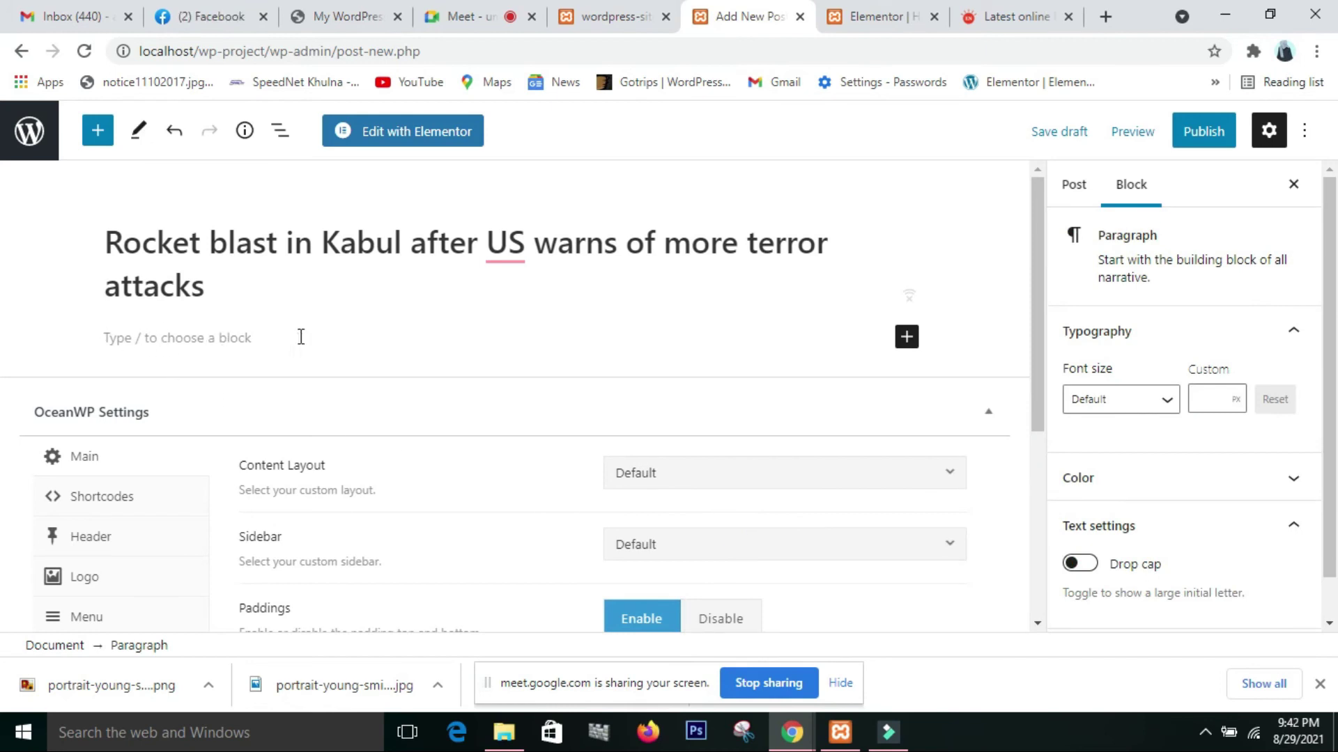
Return to the news site and open the full article on the Kabul rocket blast.
click(876, 18)
click(1001, 16)
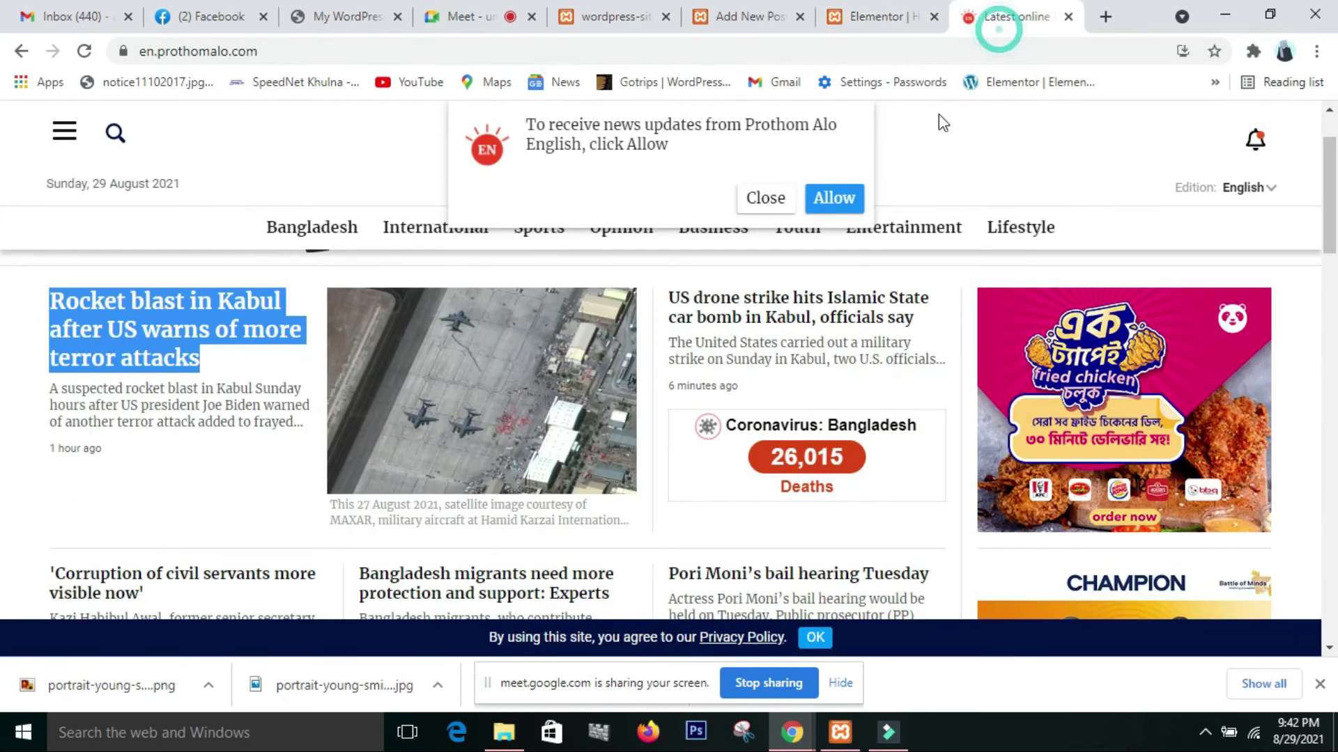
scroll(278, 474, down, 3)
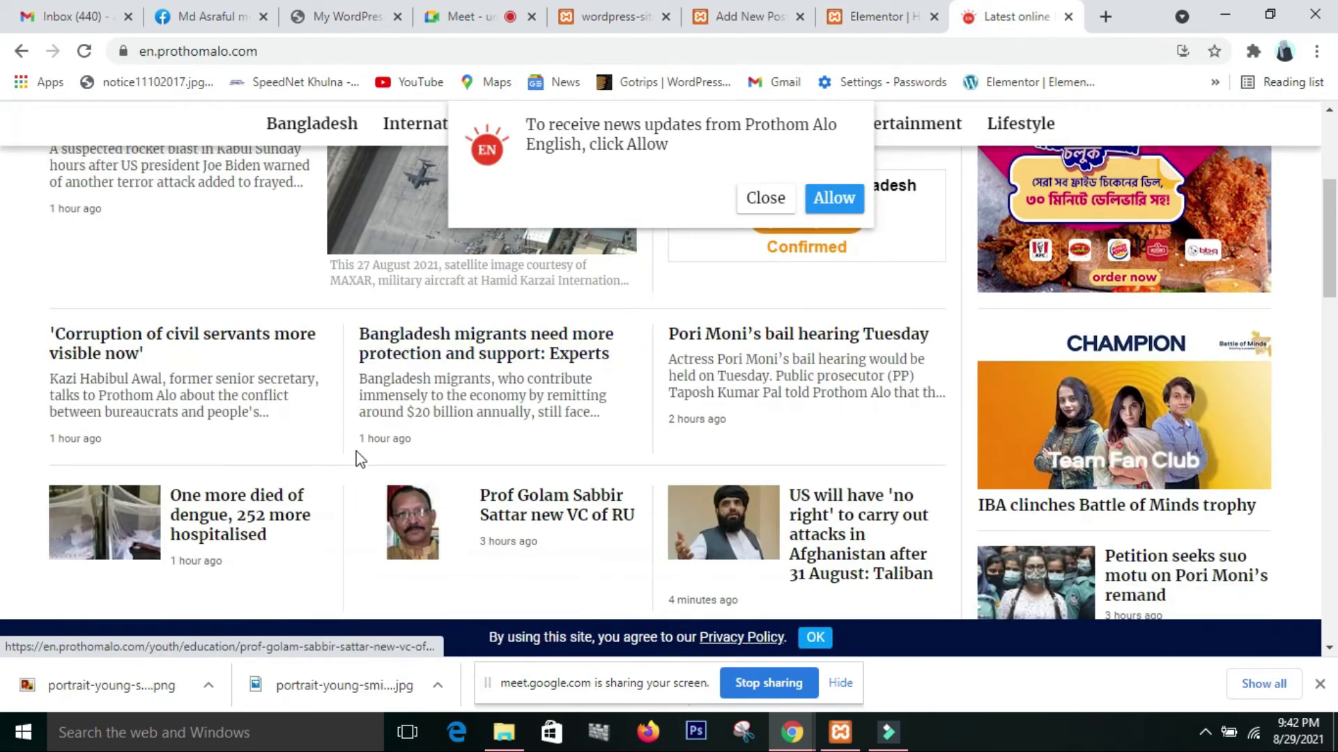
scroll(356, 457, up, 2)
scroll(244, 363, up, 1)
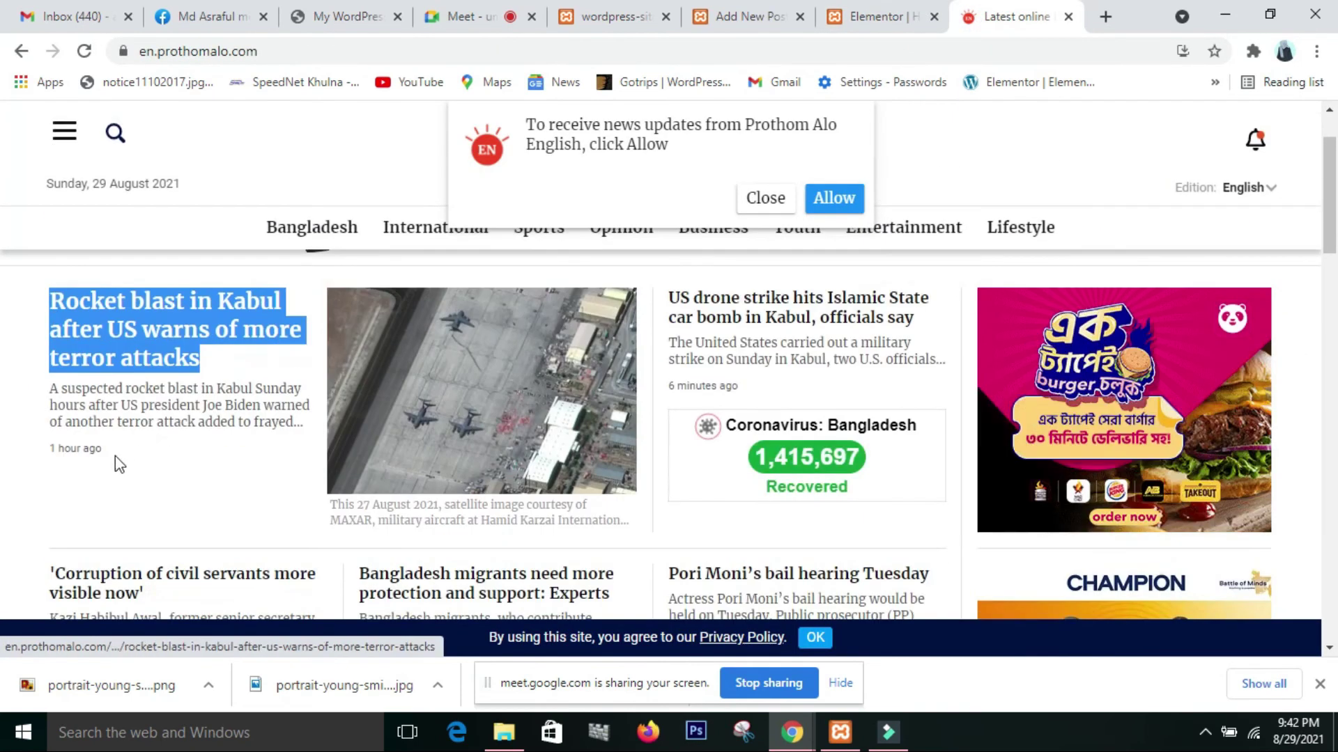
click(214, 429)
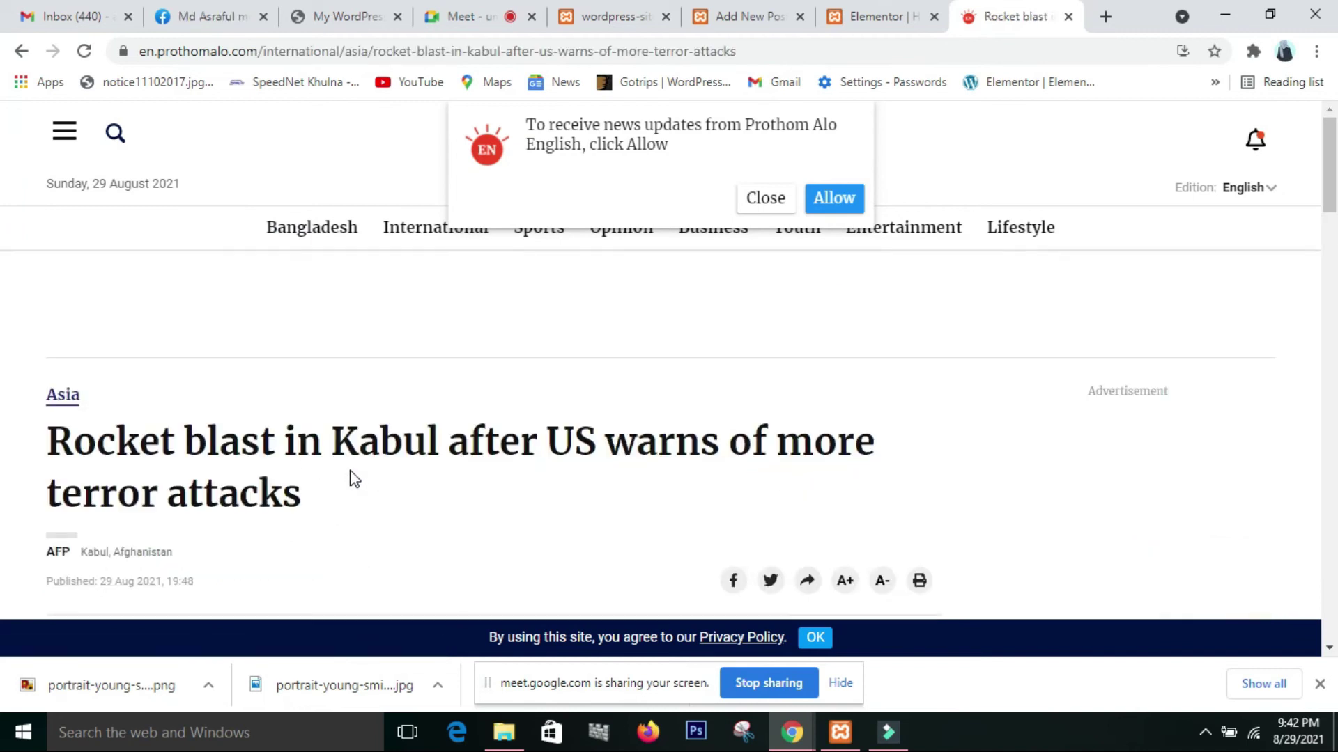
Copy the article's first two body paragraphs into the new post's Paragraph block.
scroll(351, 473, down, 5)
scroll(352, 471, down, 7)
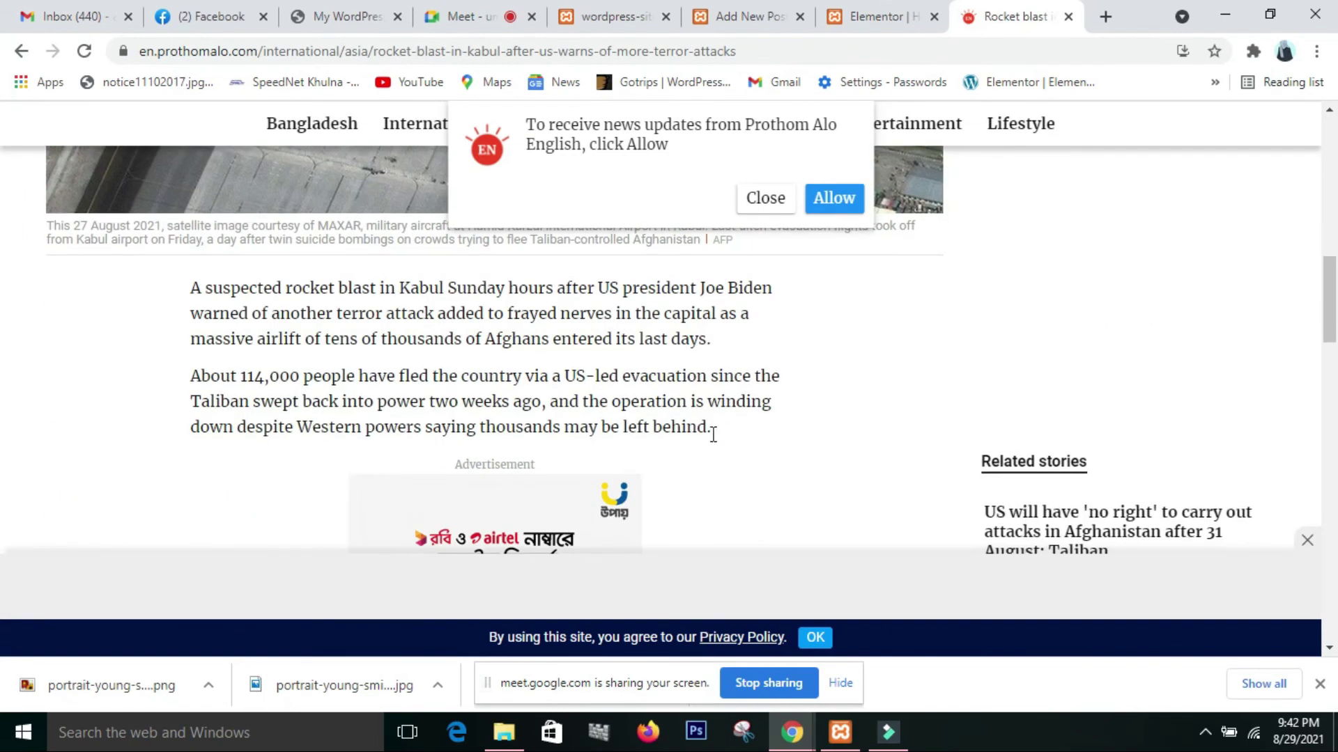
click(718, 428)
drag(669, 427, 173, 304)
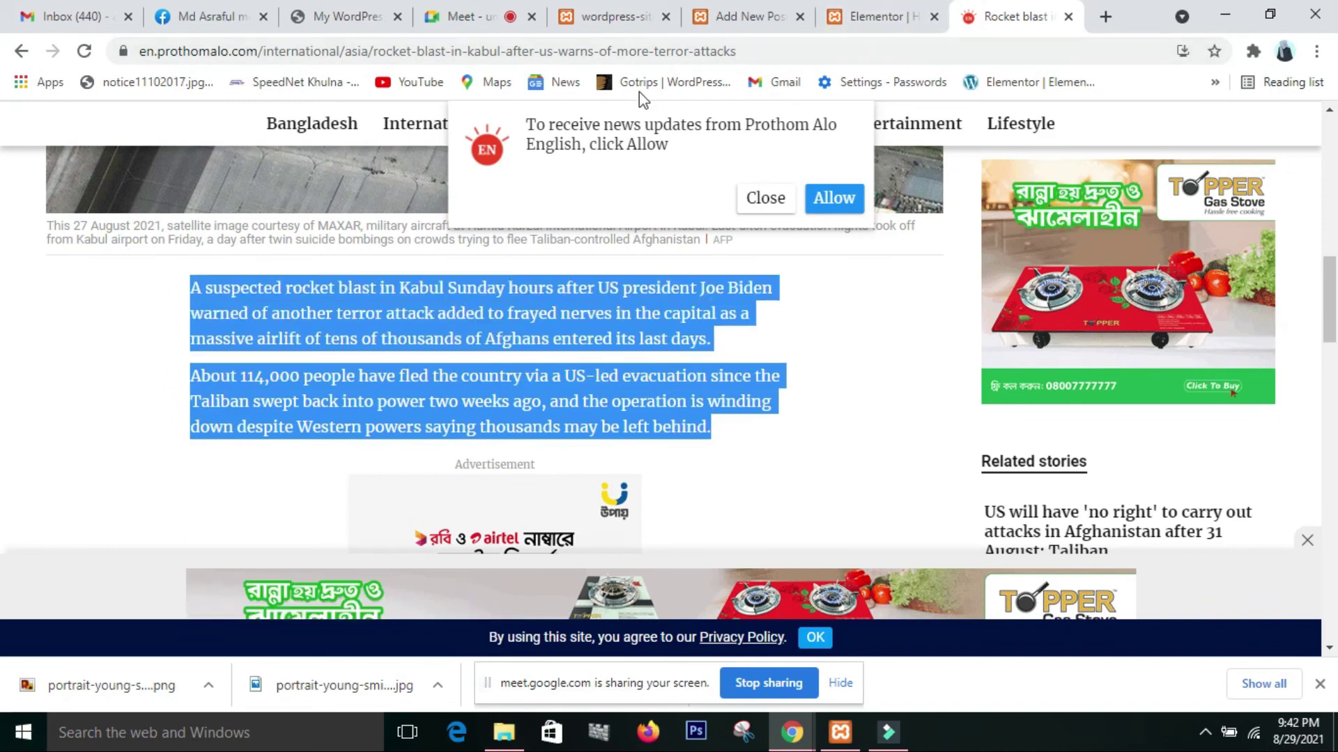
click(740, 11)
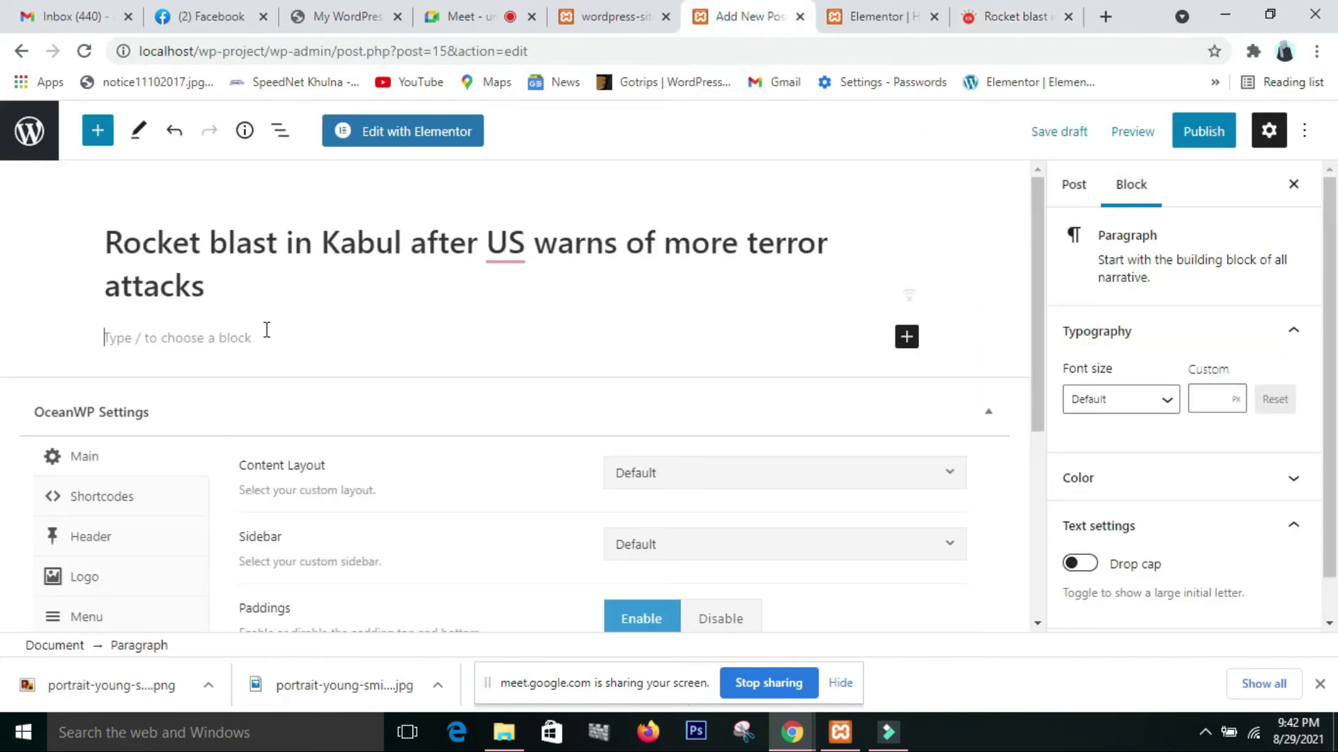
key(ctrl+v)
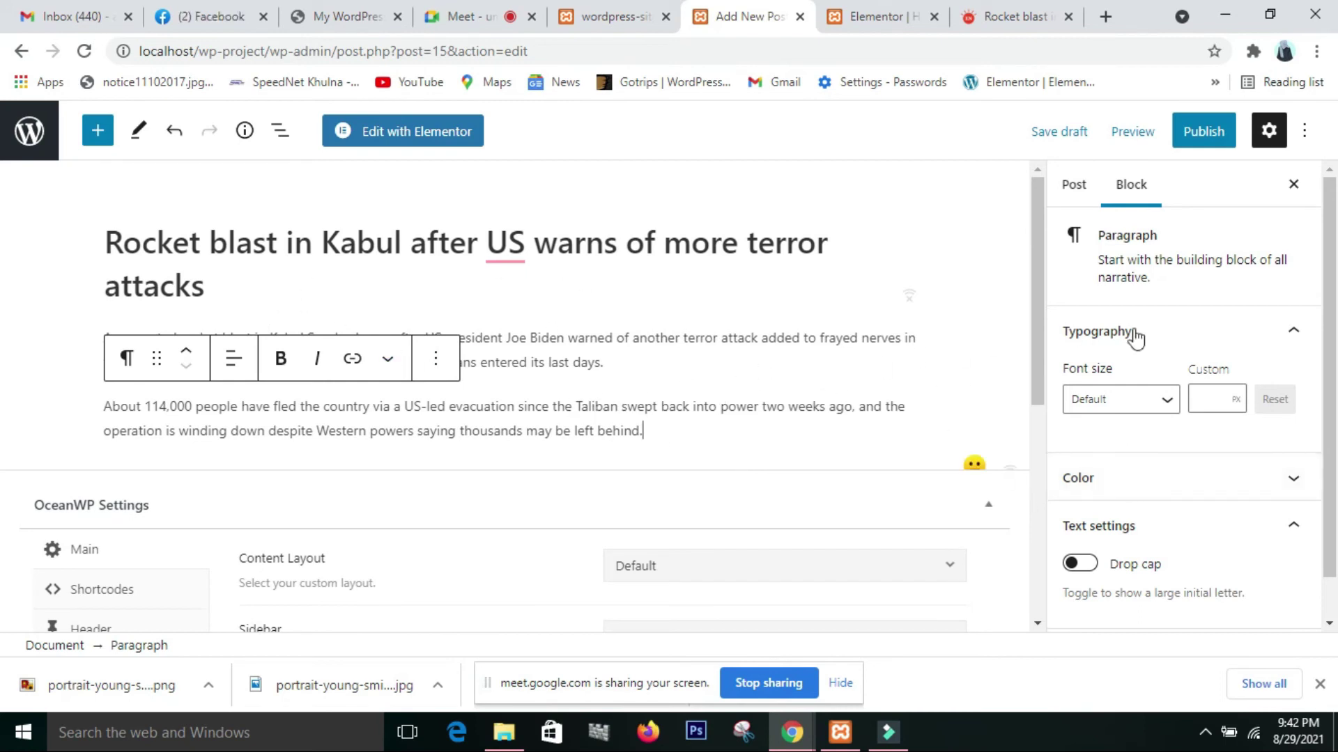
Switch from the block settings to the post settings and open the featured image chooser.
drag(1328, 391, 1334, 460)
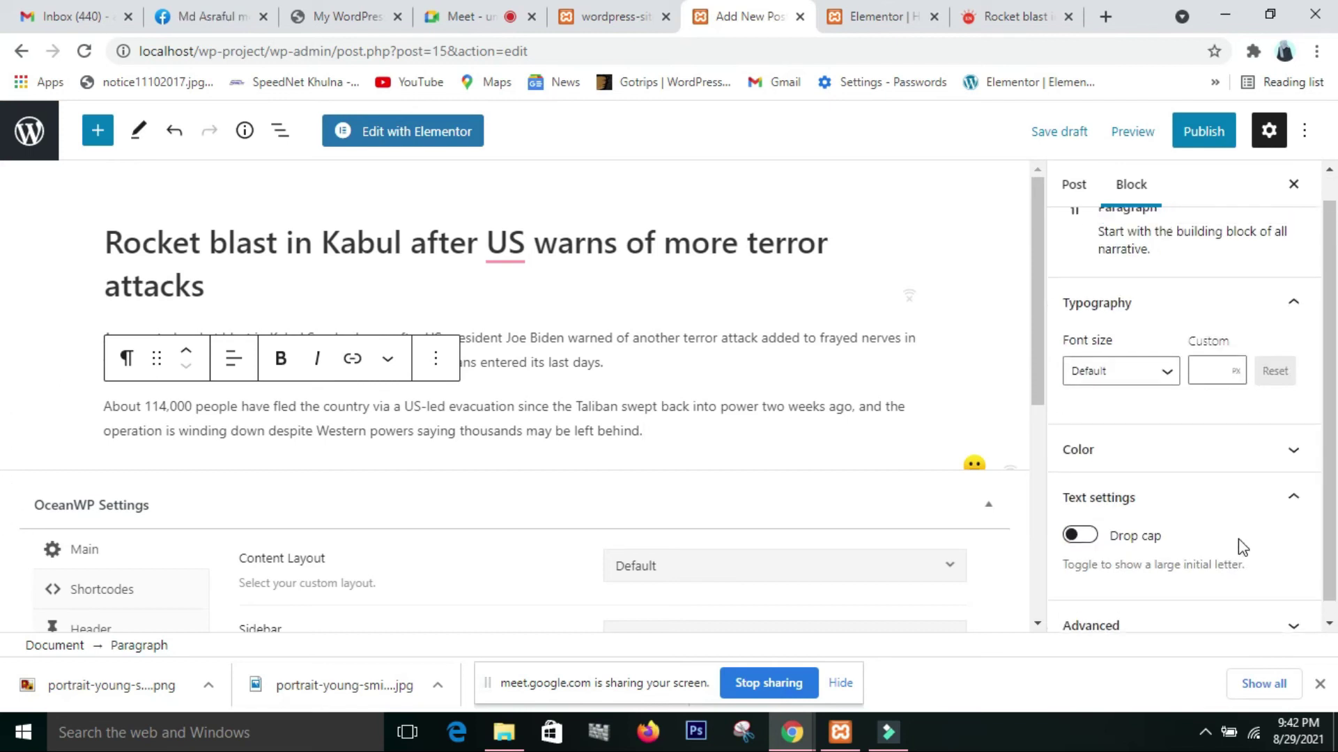
scroll(1237, 554, up, 2)
click(1075, 185)
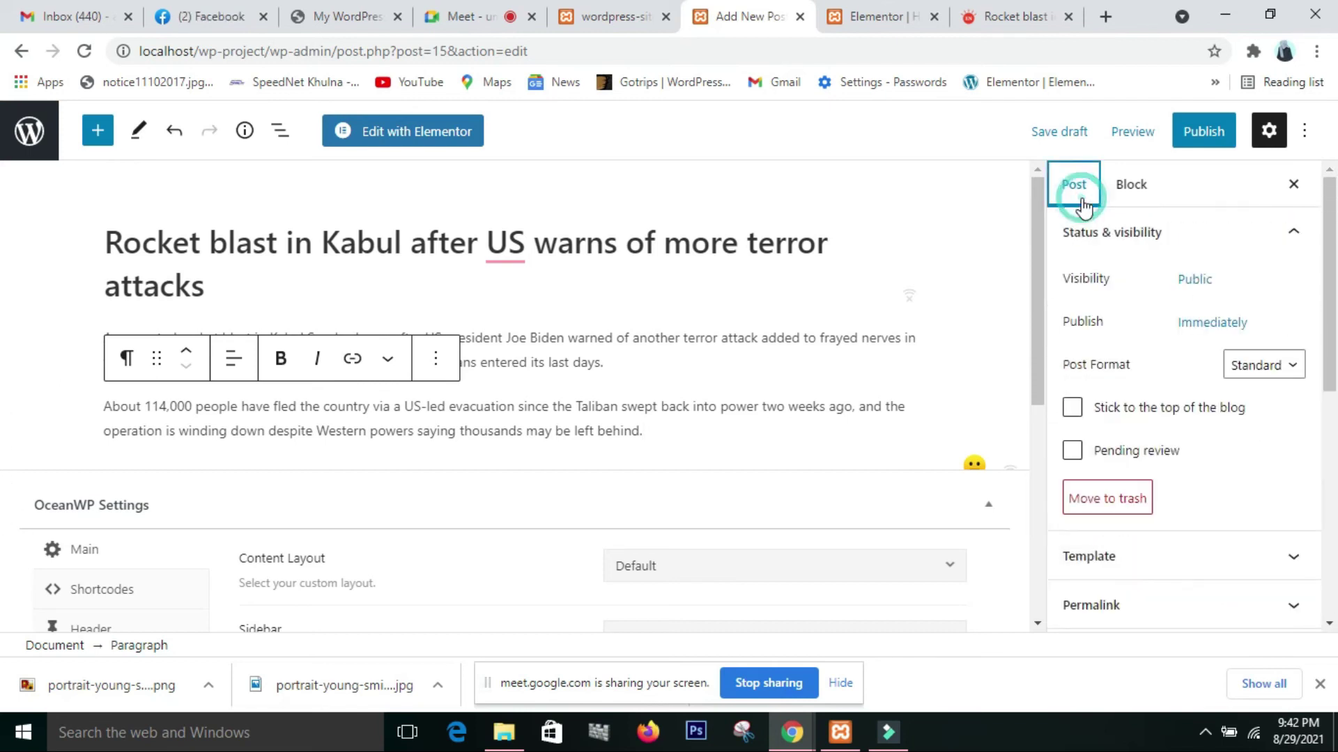
scroll(1121, 505, down, 4)
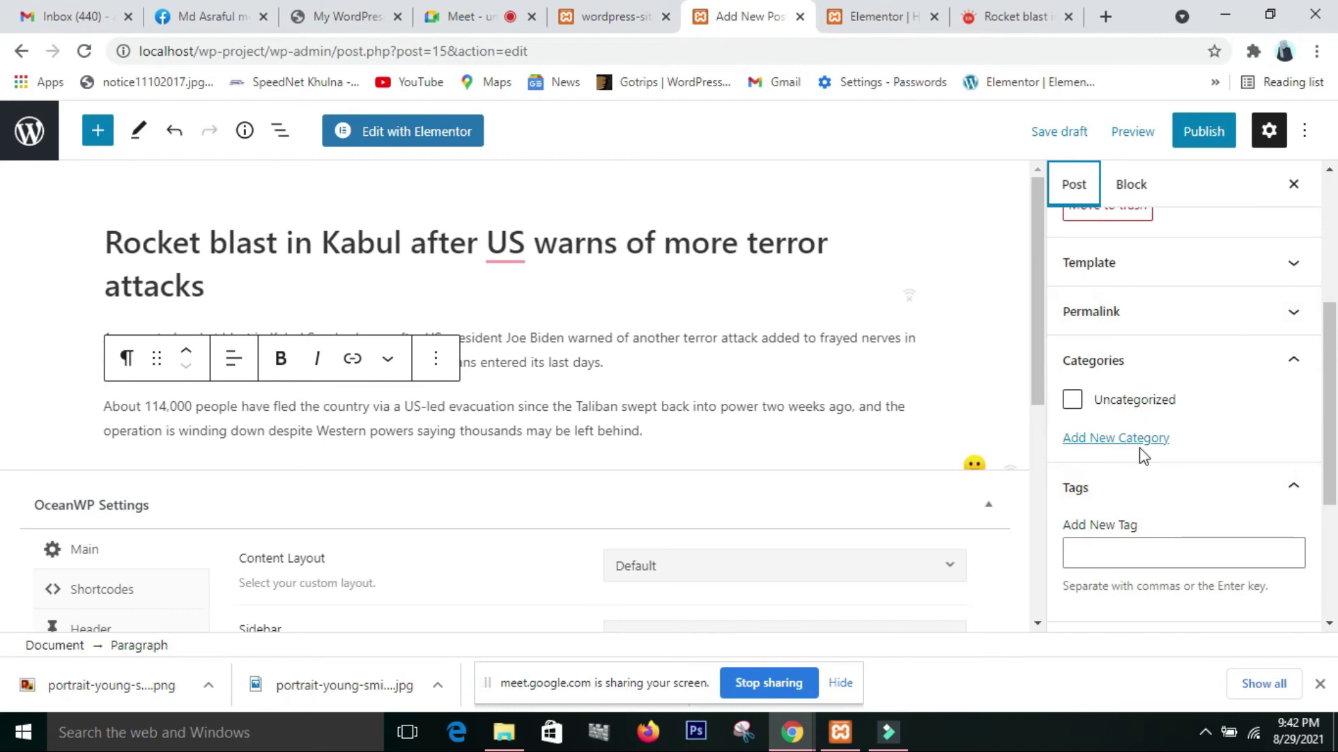
scroll(1179, 558, up, 2)
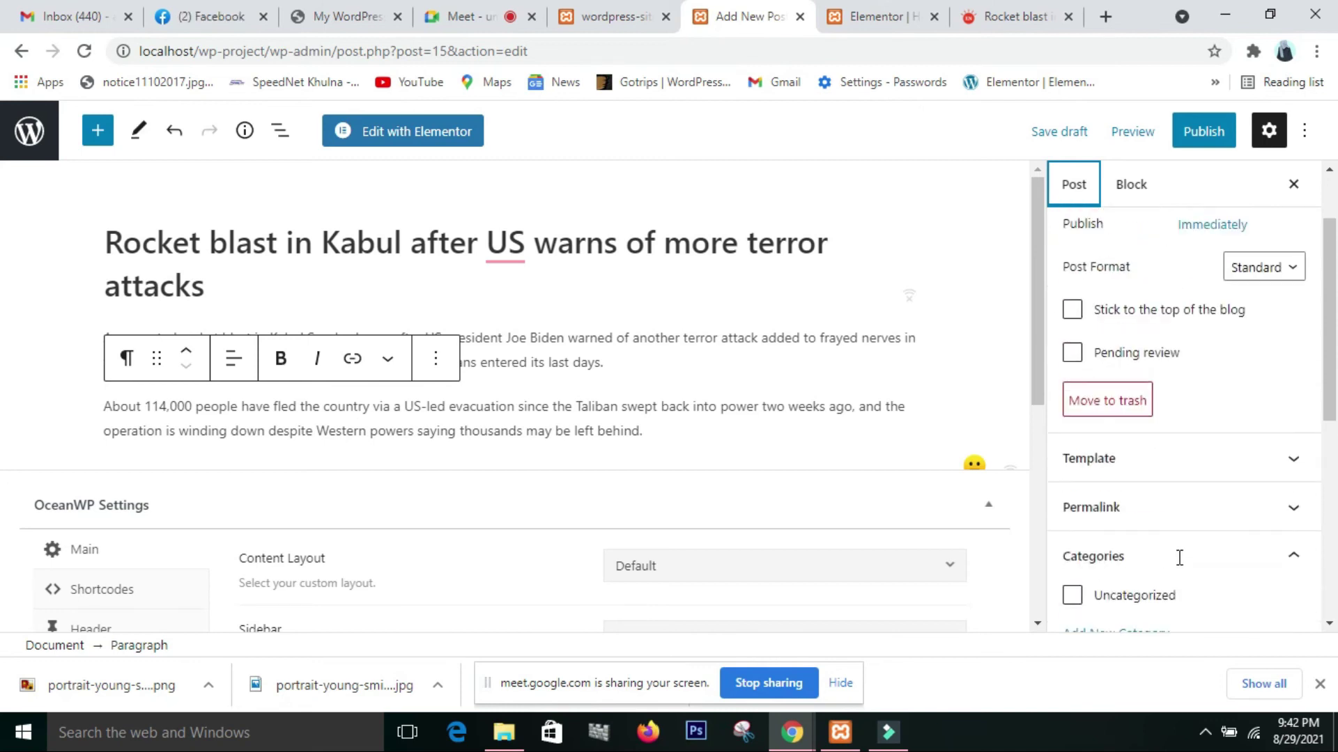
scroll(1179, 561, down, 5)
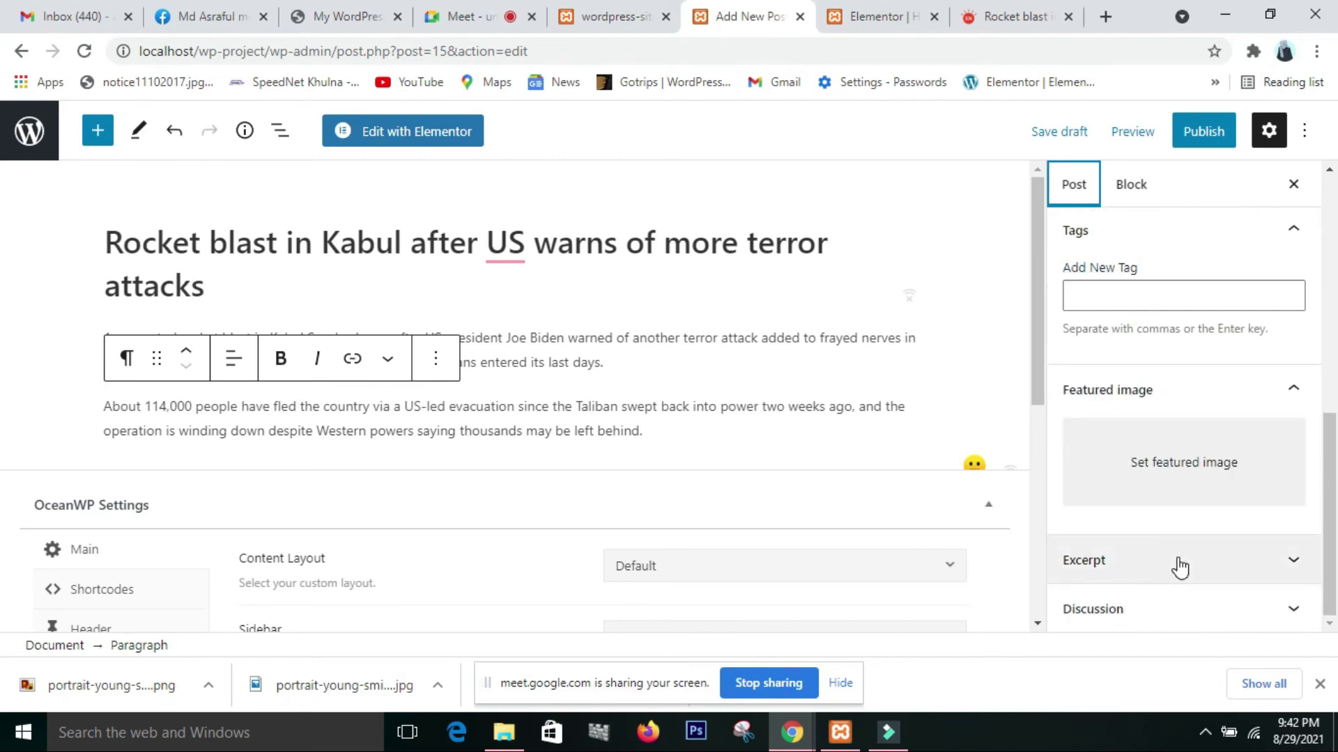
click(1193, 497)
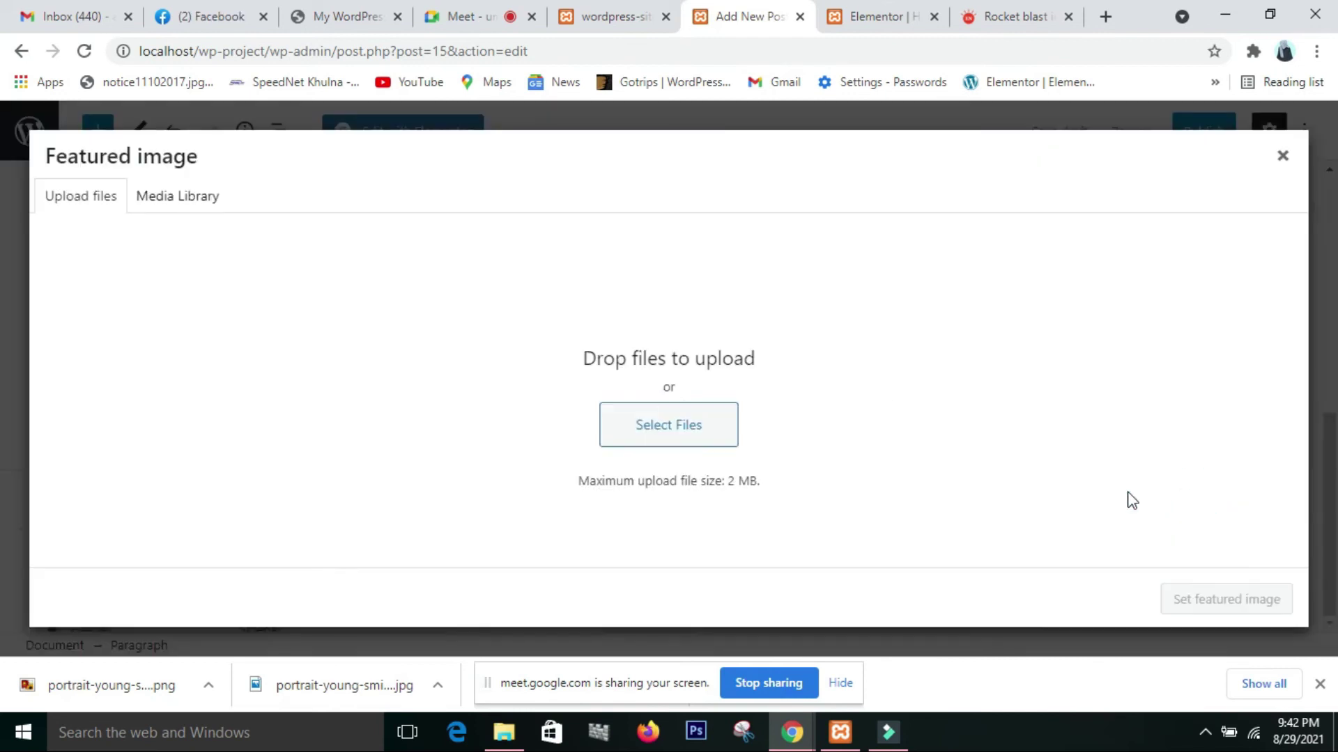
Upload desert-790640_1280.jpg from the Downloads folder and set it as the post's featured image.
click(660, 426)
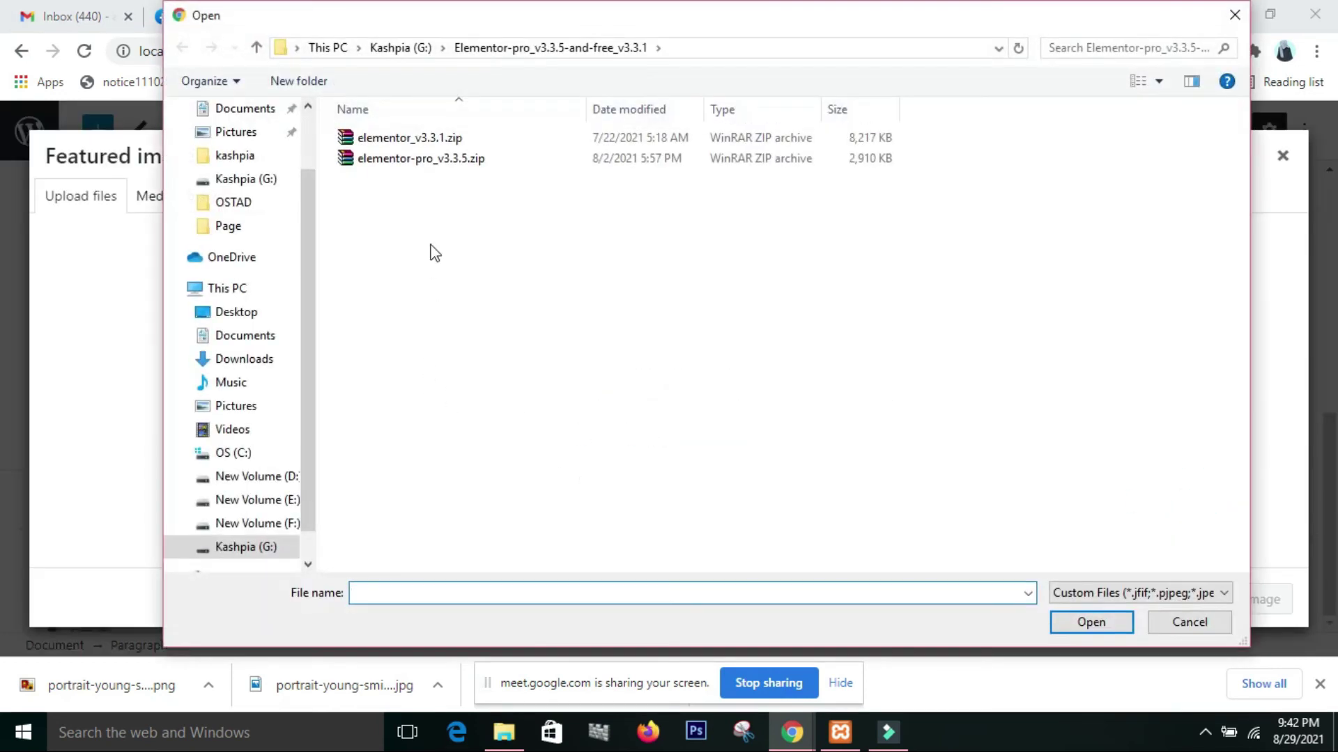
scroll(260, 204, up, 1)
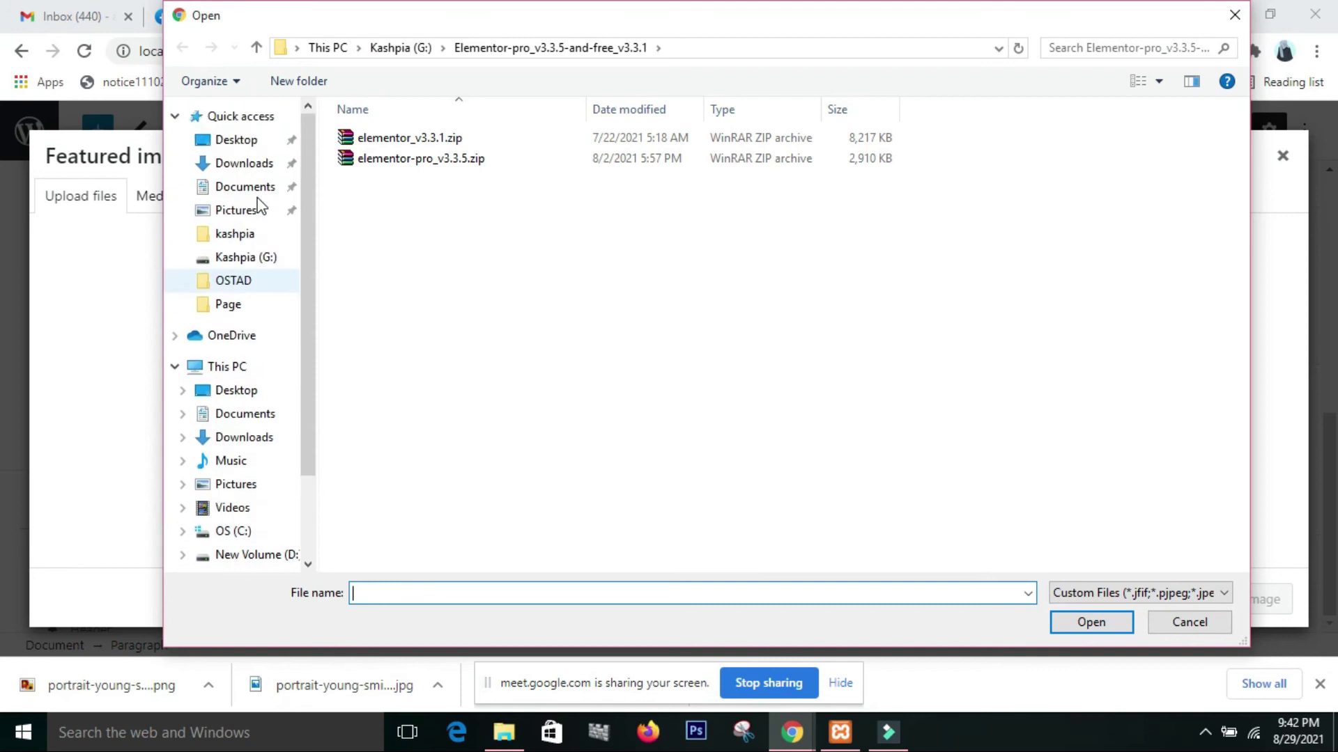
click(248, 166)
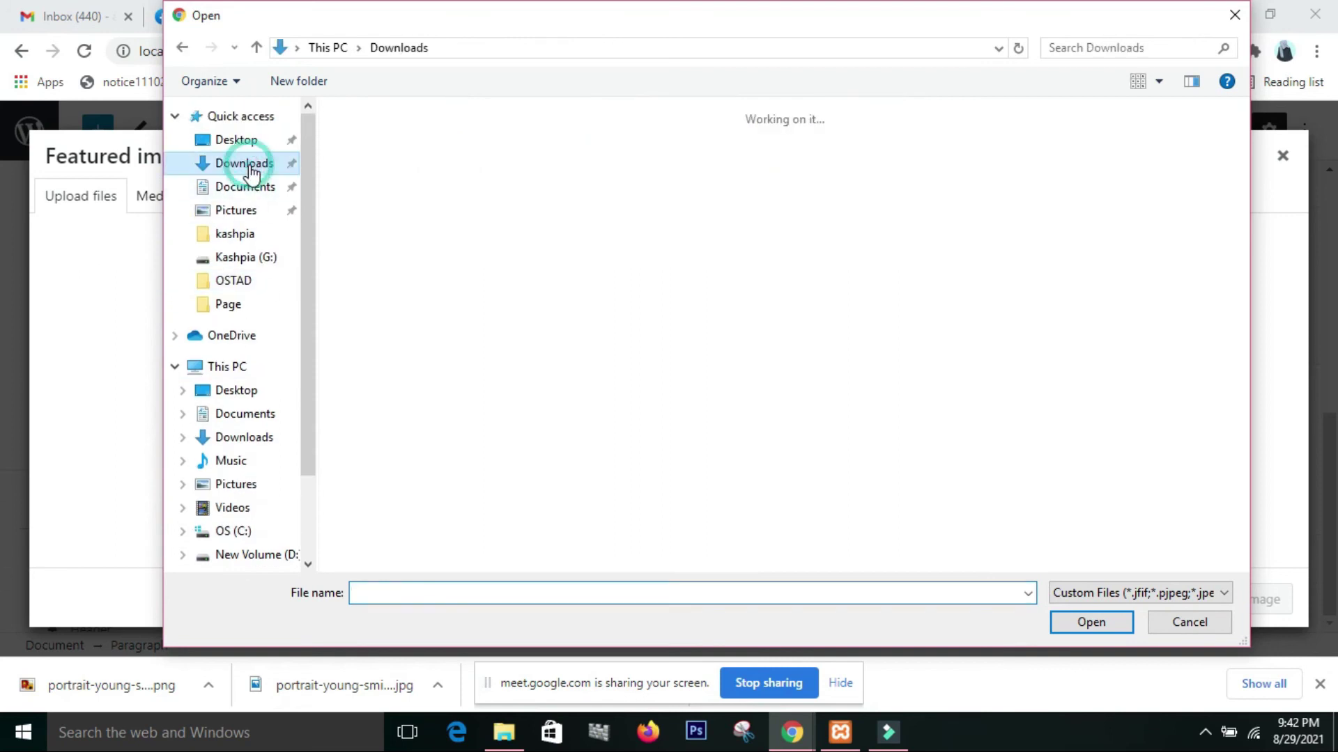
scroll(672, 515, down, 5)
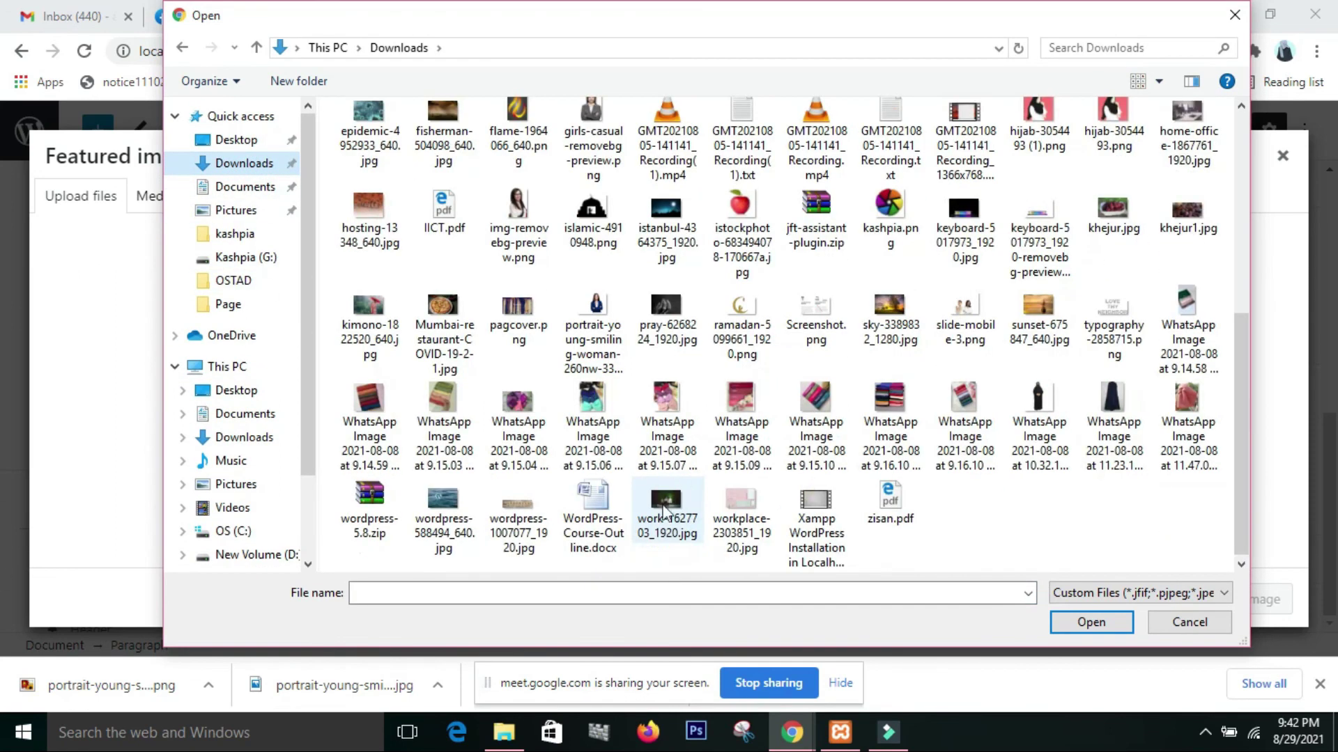
scroll(756, 548, up, 2)
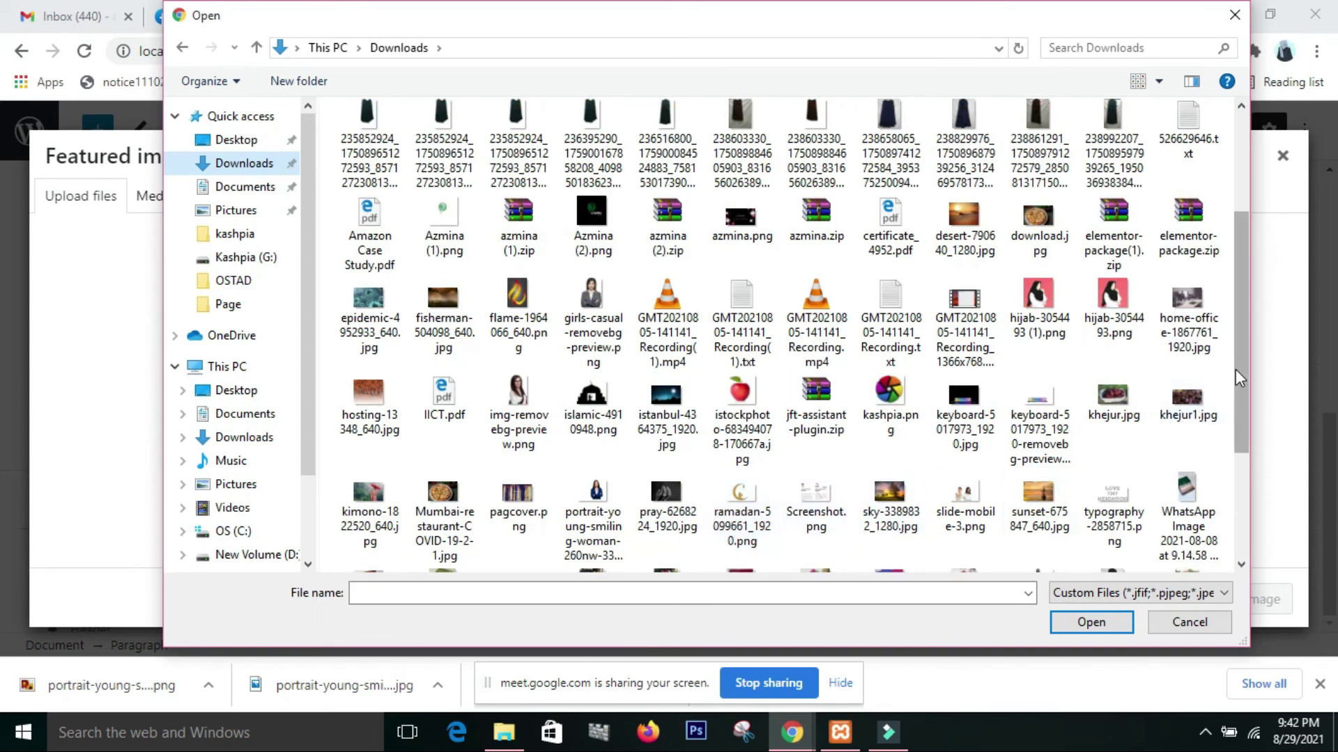
drag(1243, 365, 1243, 293)
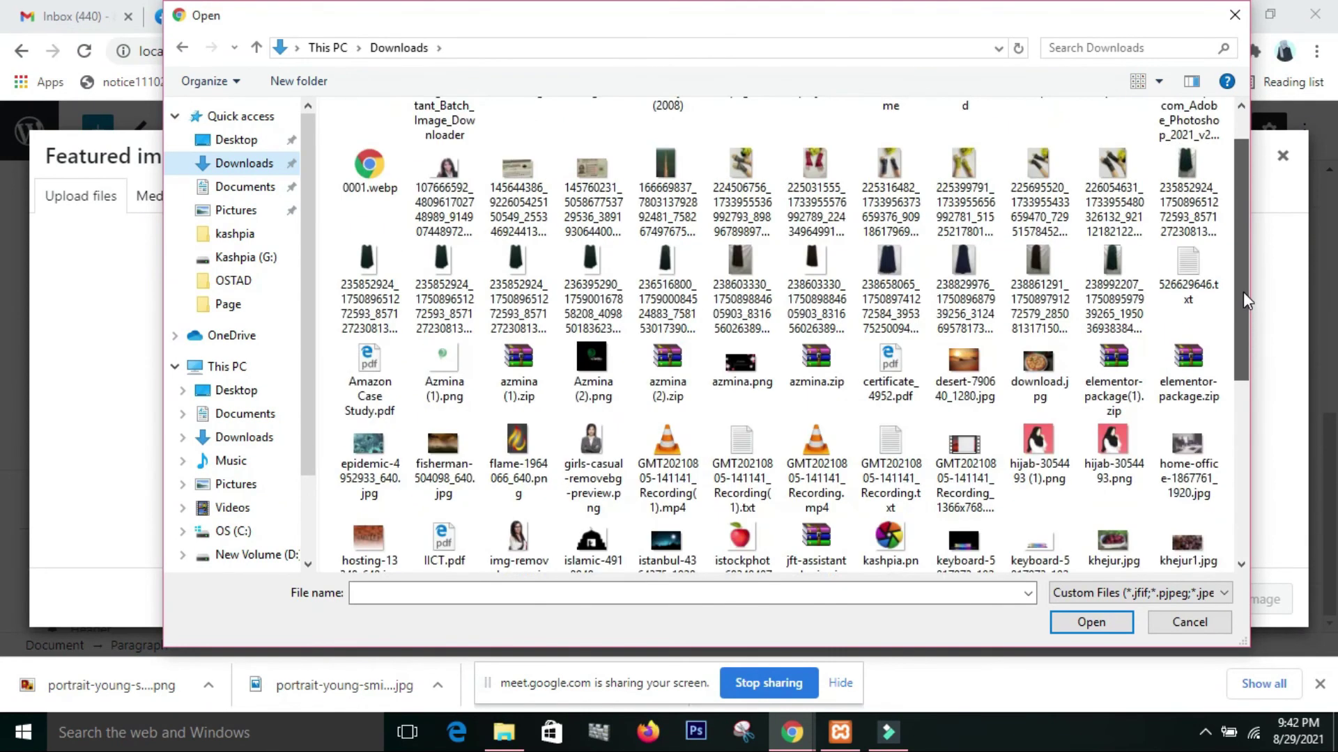
click(964, 369)
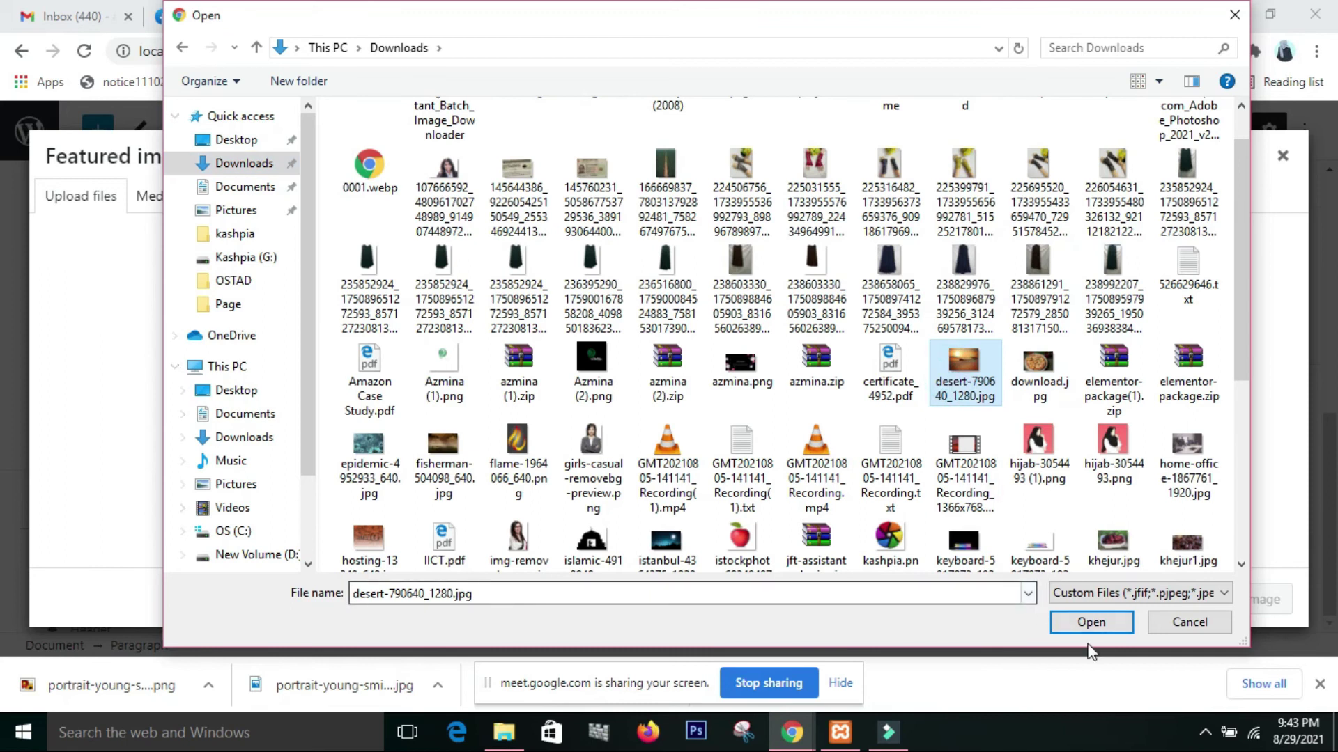
click(1089, 623)
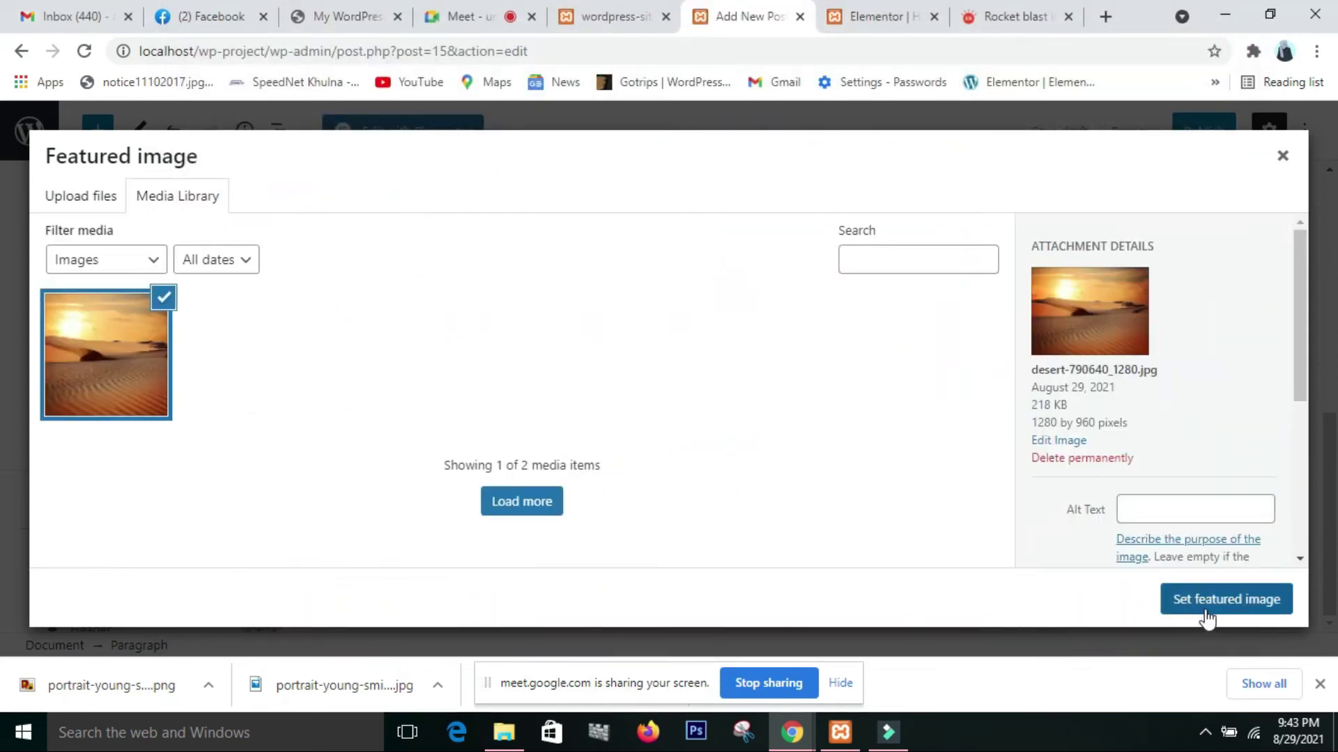
click(1208, 611)
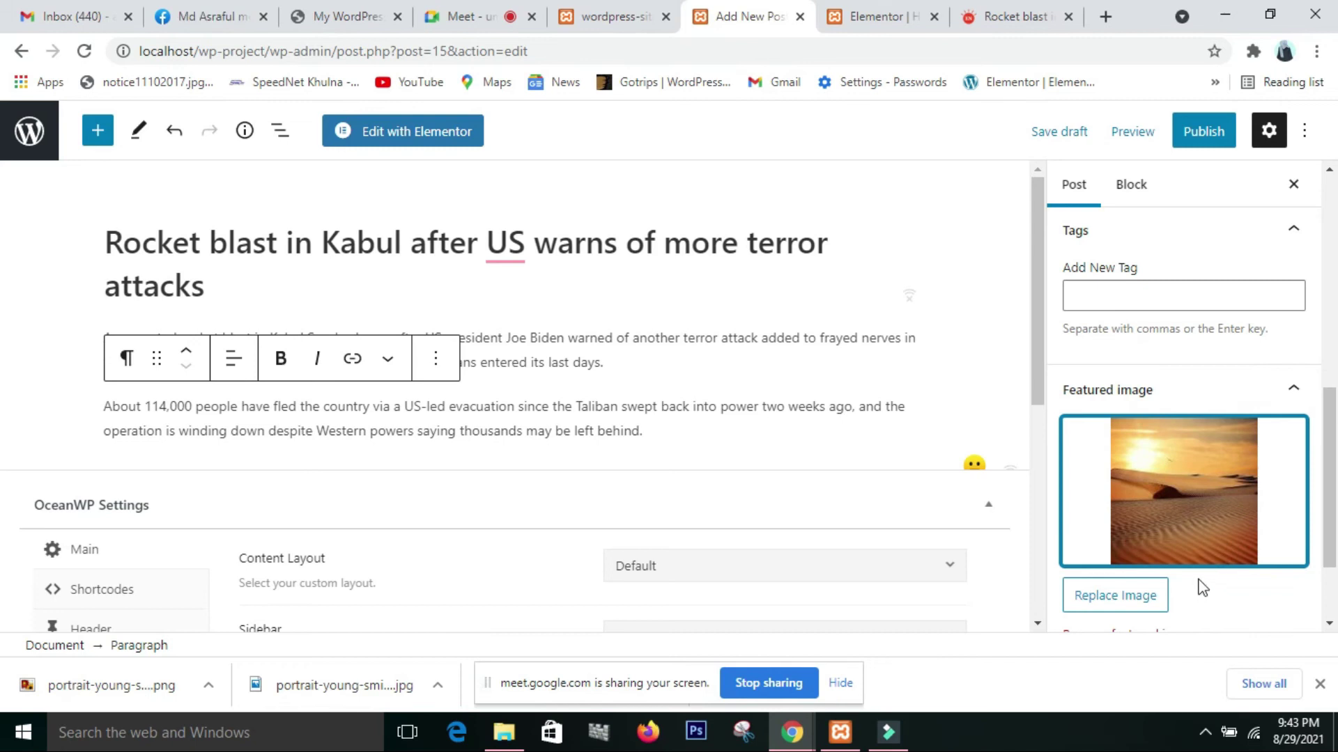
Create a new category named Bangladesh without a parent and assign it to the post.
scroll(1203, 522, up, 1)
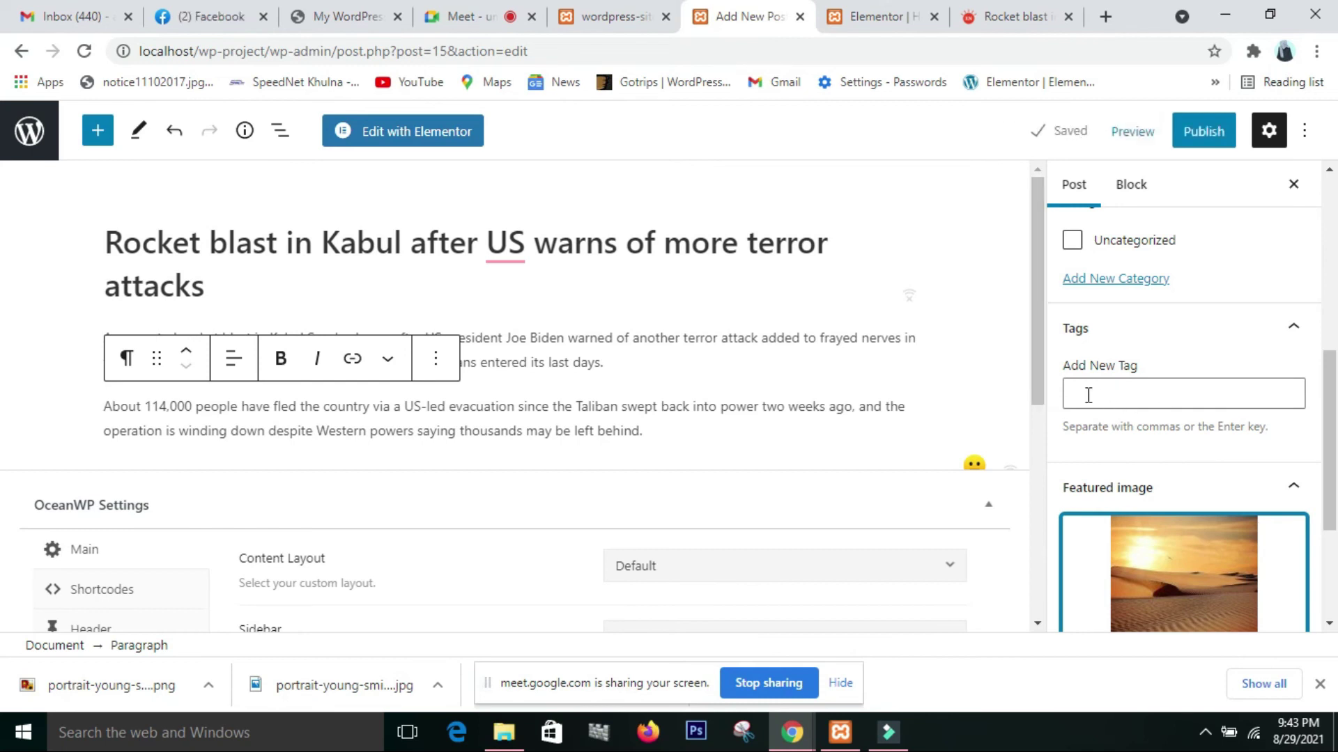
scroll(1135, 398, up, 2)
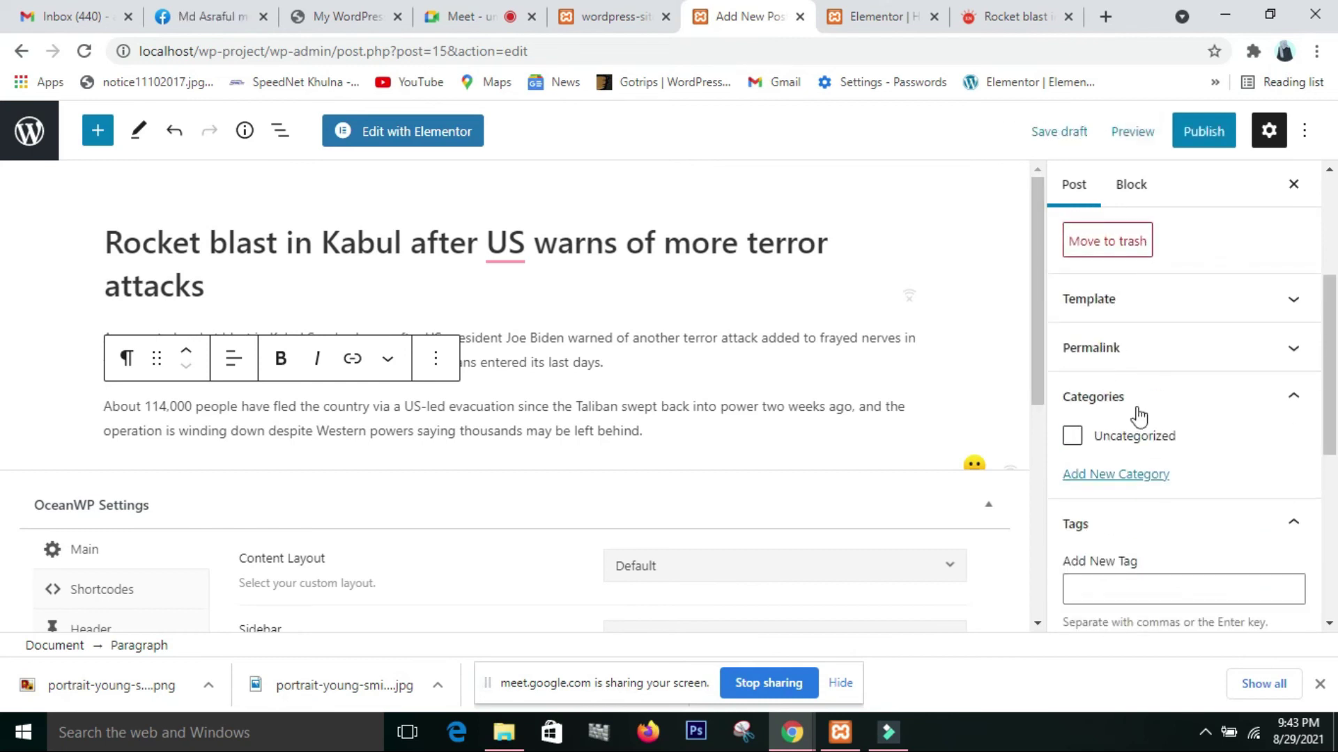
click(1097, 481)
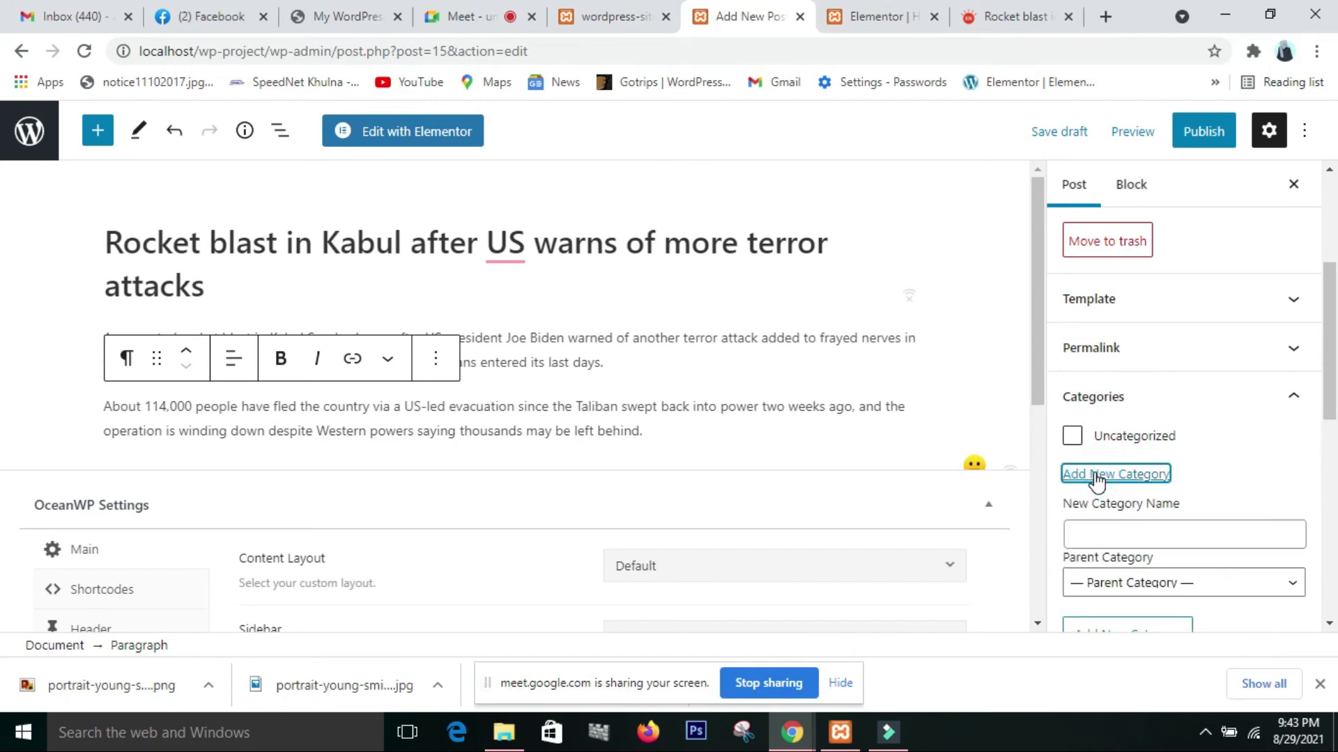
click(1121, 535)
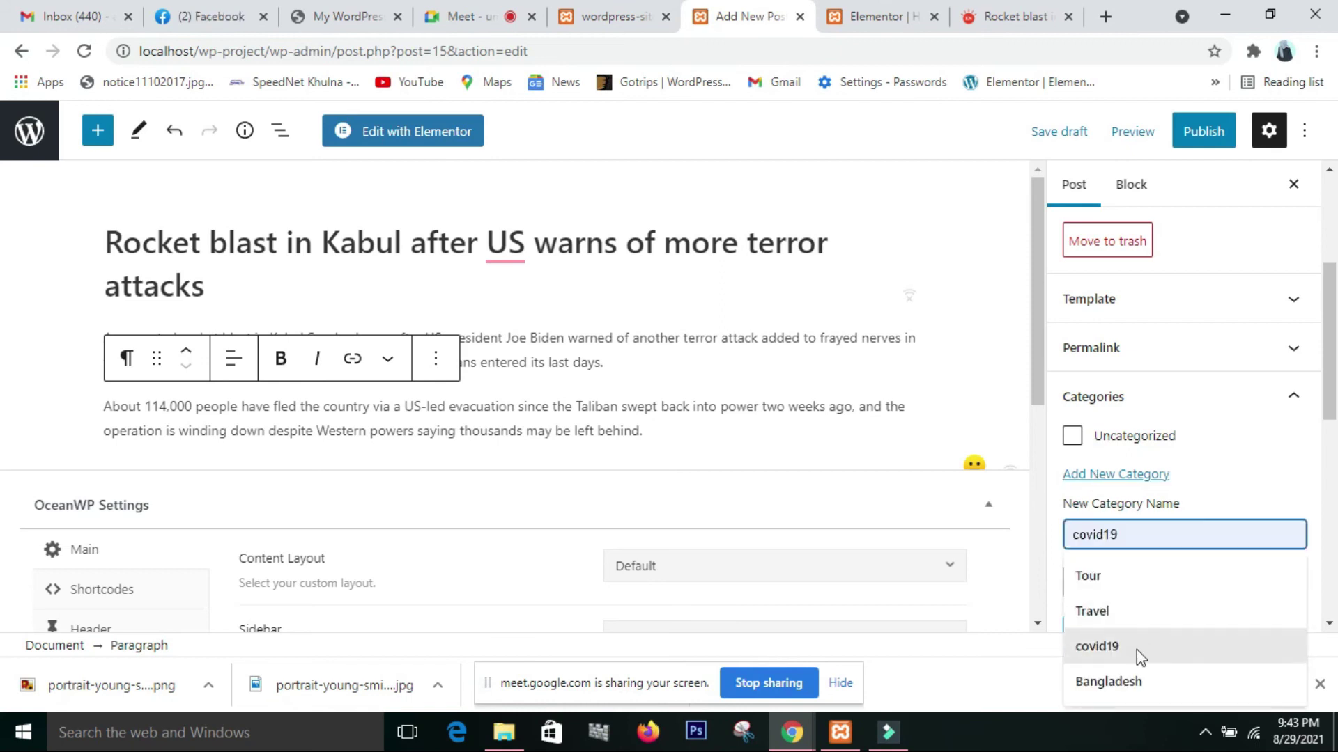
click(1115, 681)
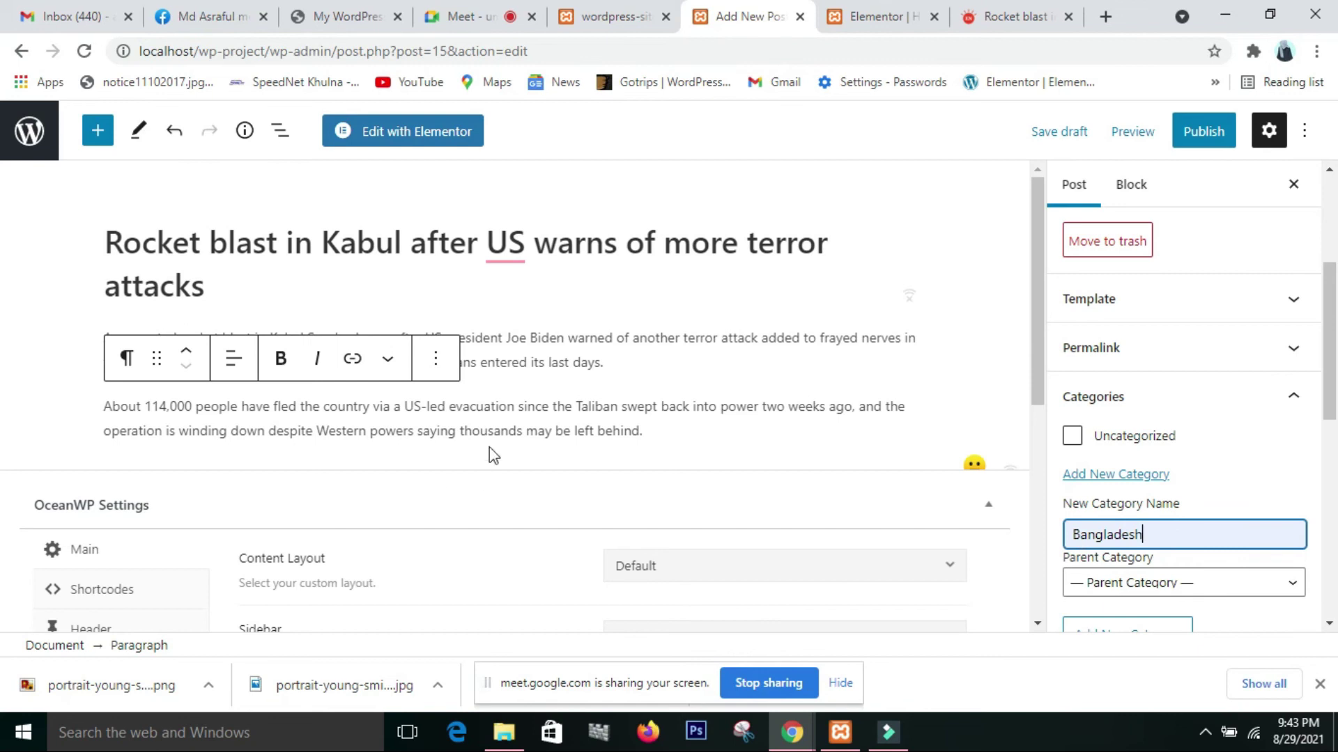
scroll(1183, 500, down, 3)
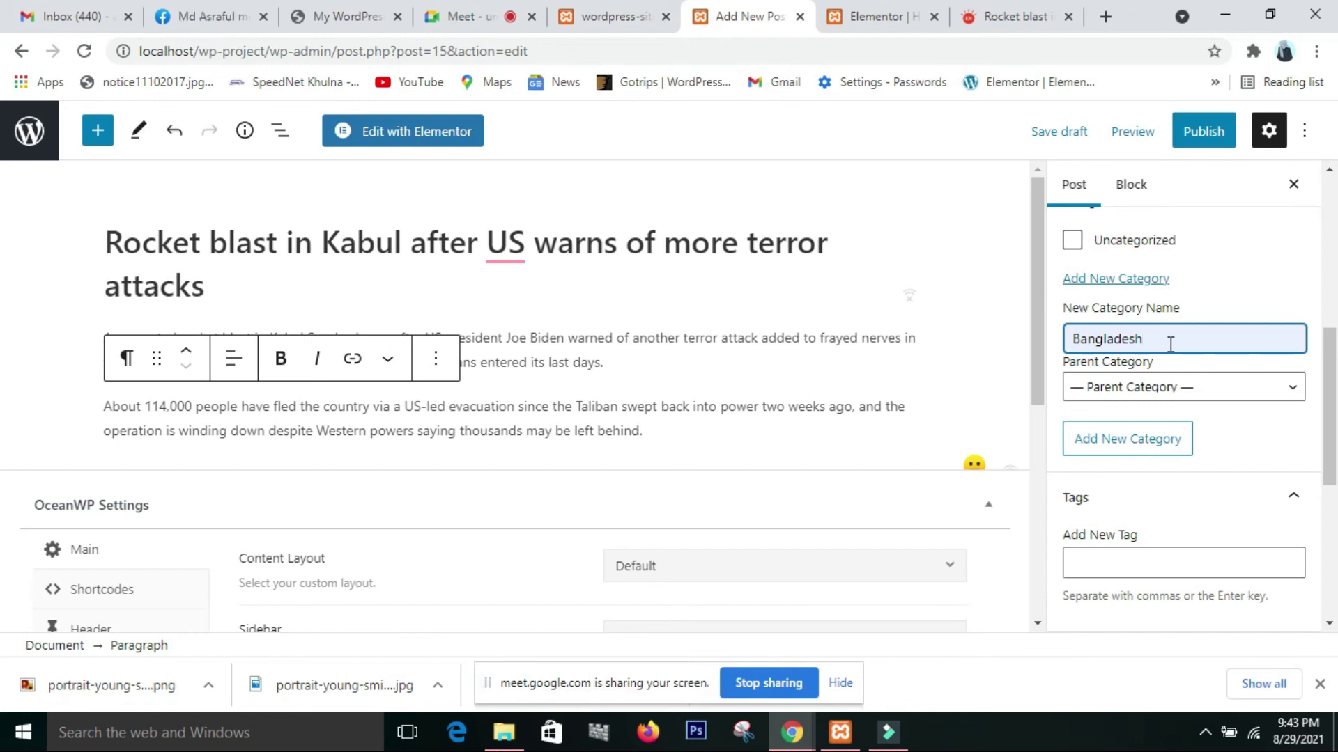
key(Return)
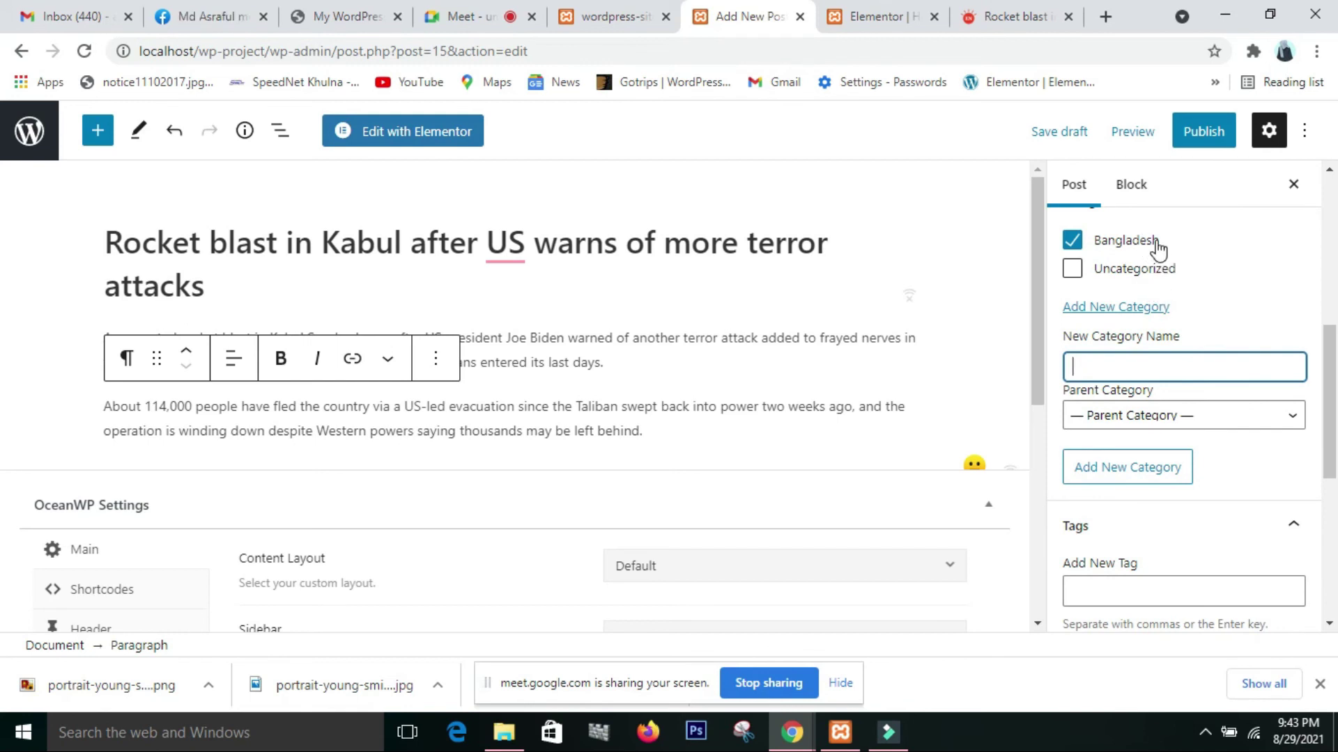
scroll(1115, 264, up, 2)
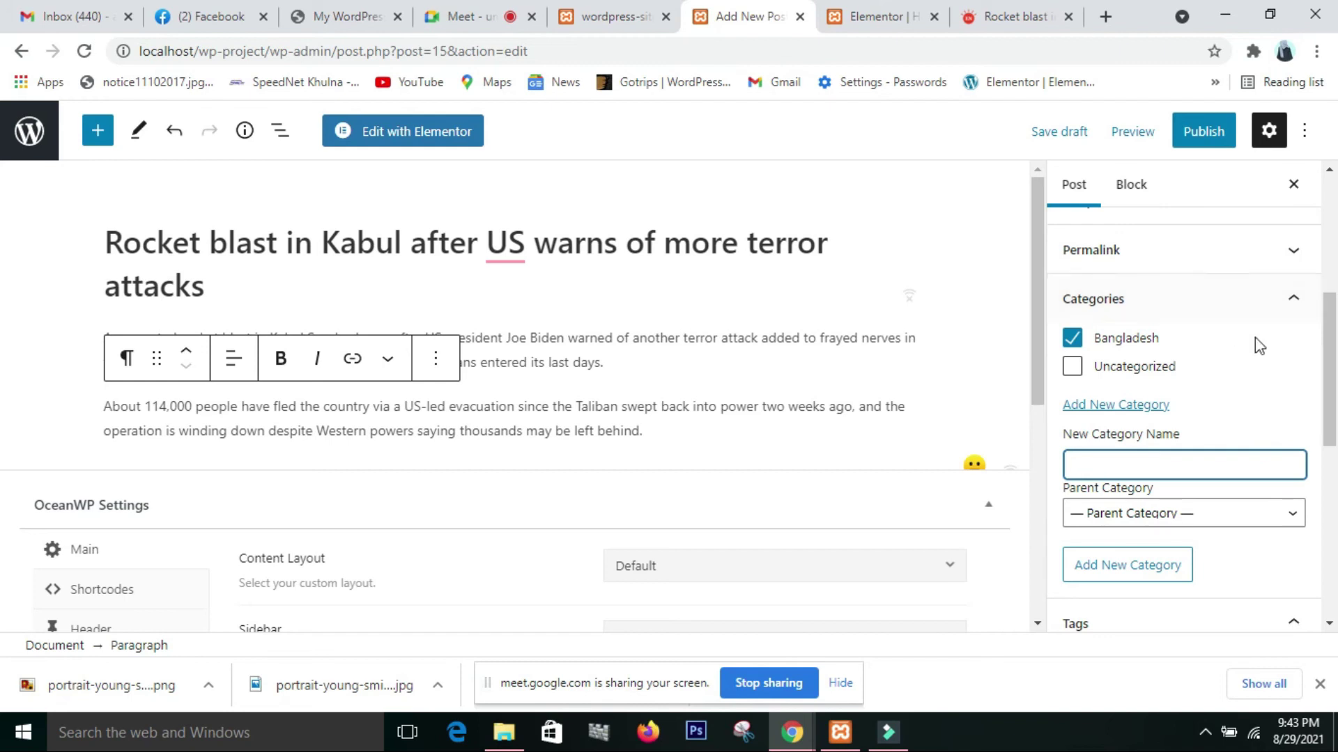
scroll(1245, 482, down, 2)
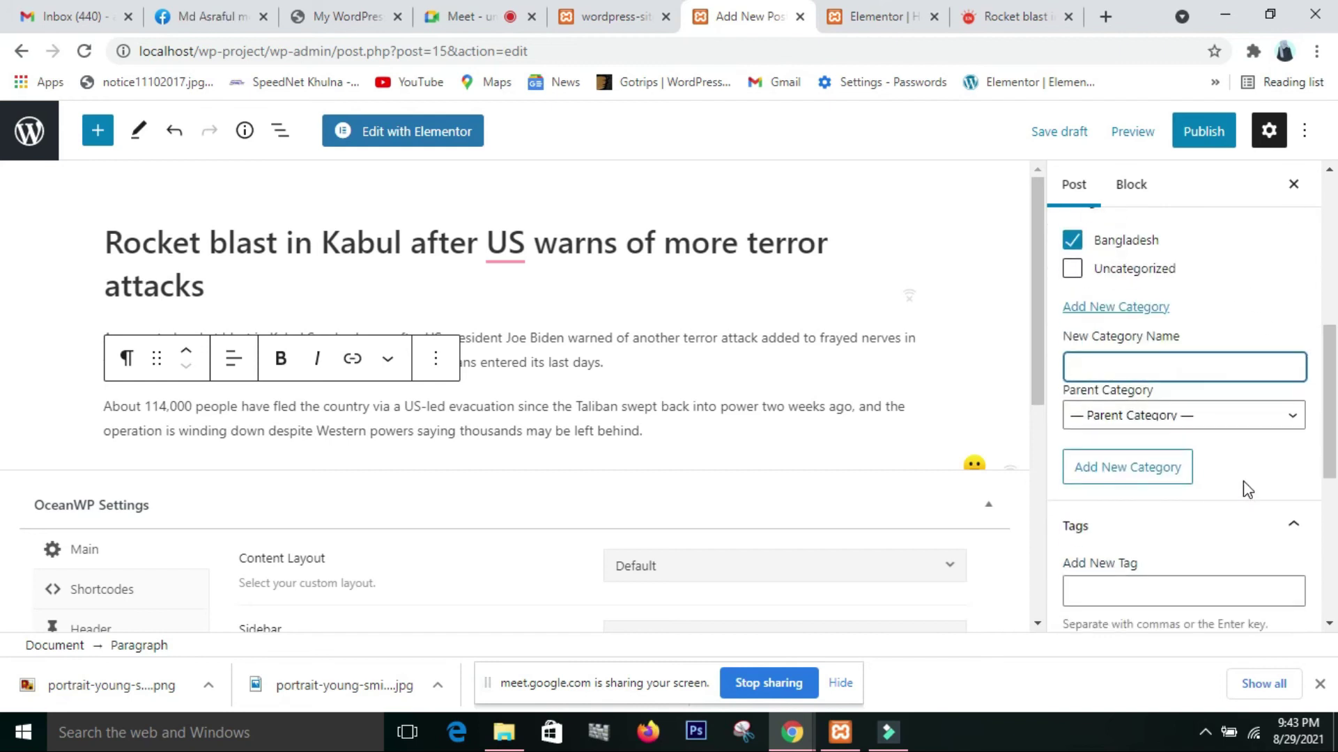
Go past the empty tag field and the featured image, and publish the Kabul rocket blast post.
scroll(1247, 488, down, 3)
click(1118, 404)
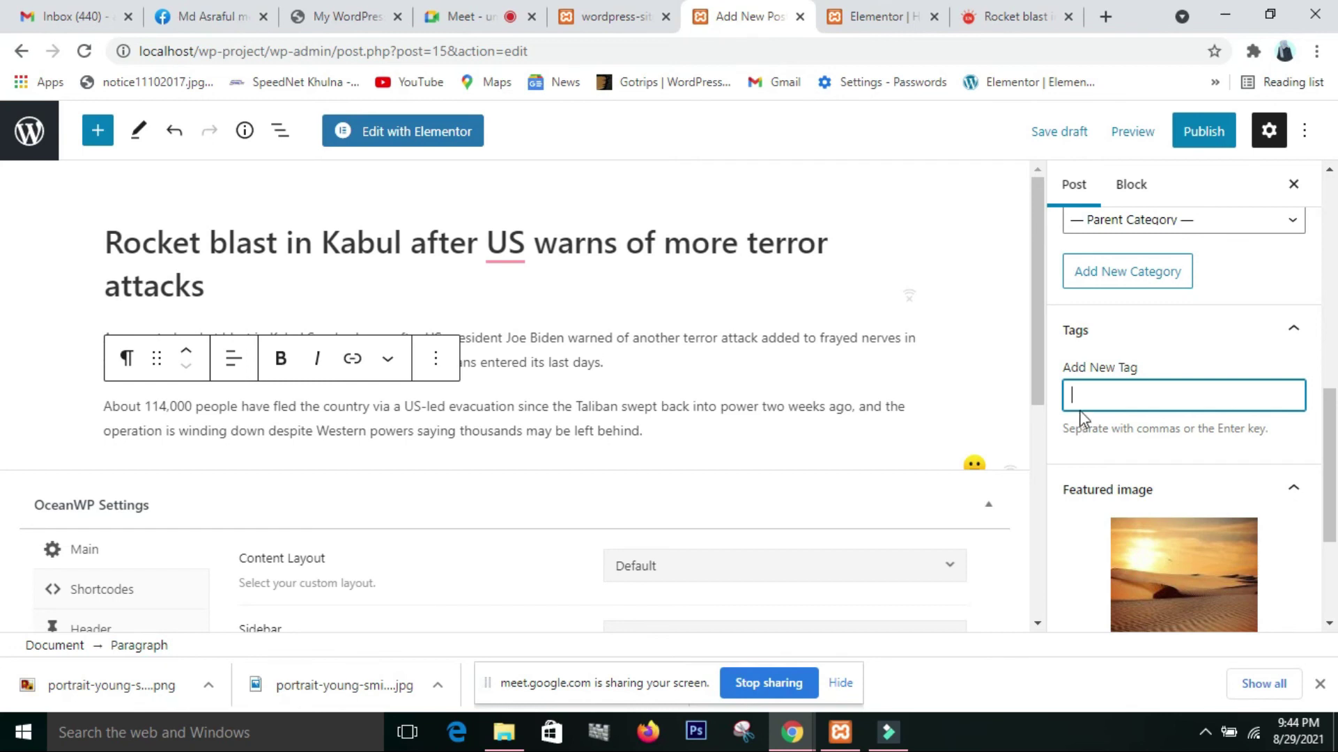
scroll(1185, 478, down, 3)
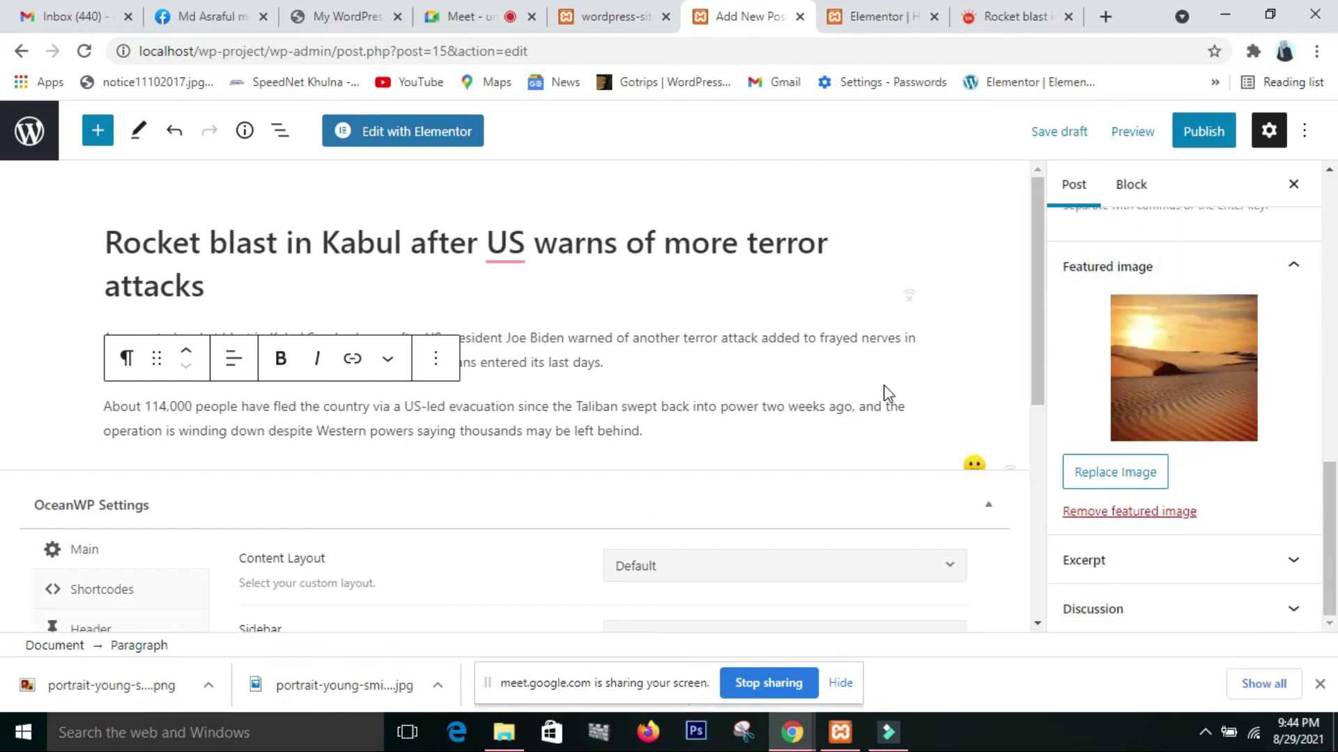
click(1210, 143)
click(1186, 134)
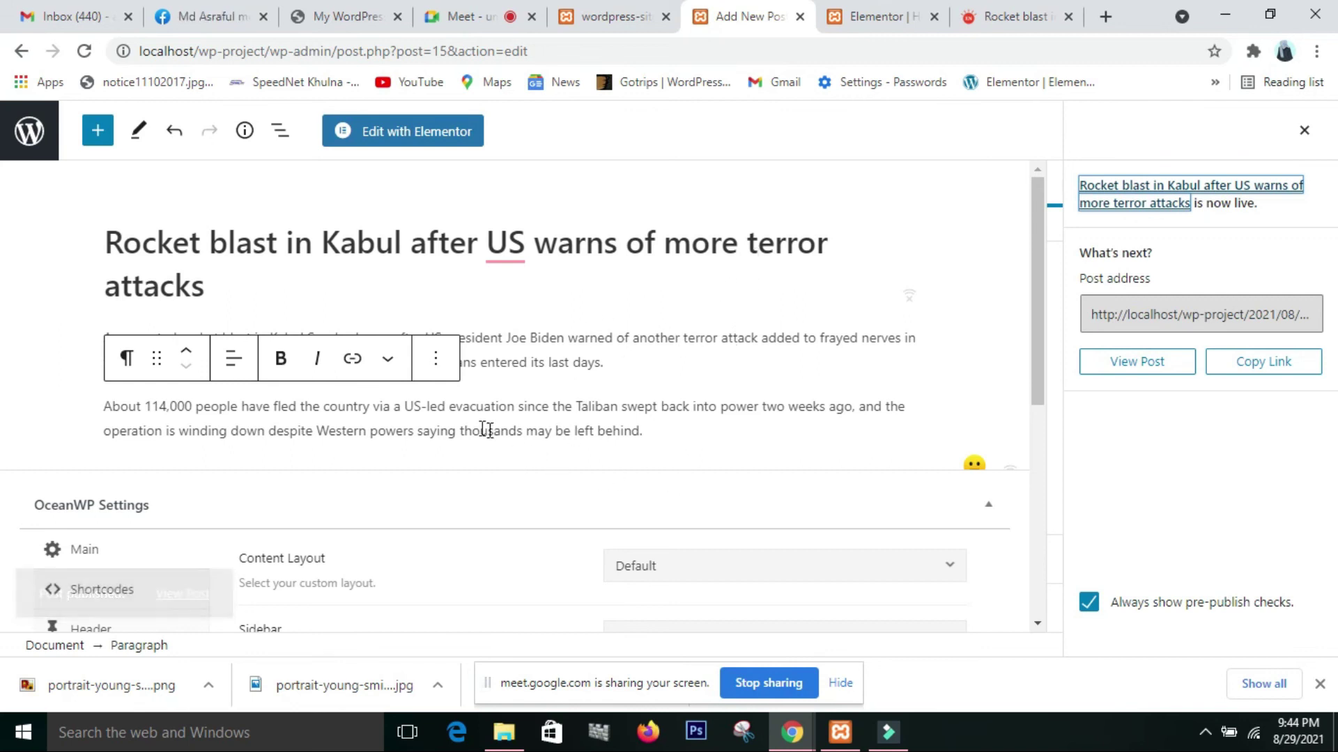
Leave the post editor for the admin area and open the Reading settings.
click(625, 17)
click(742, 17)
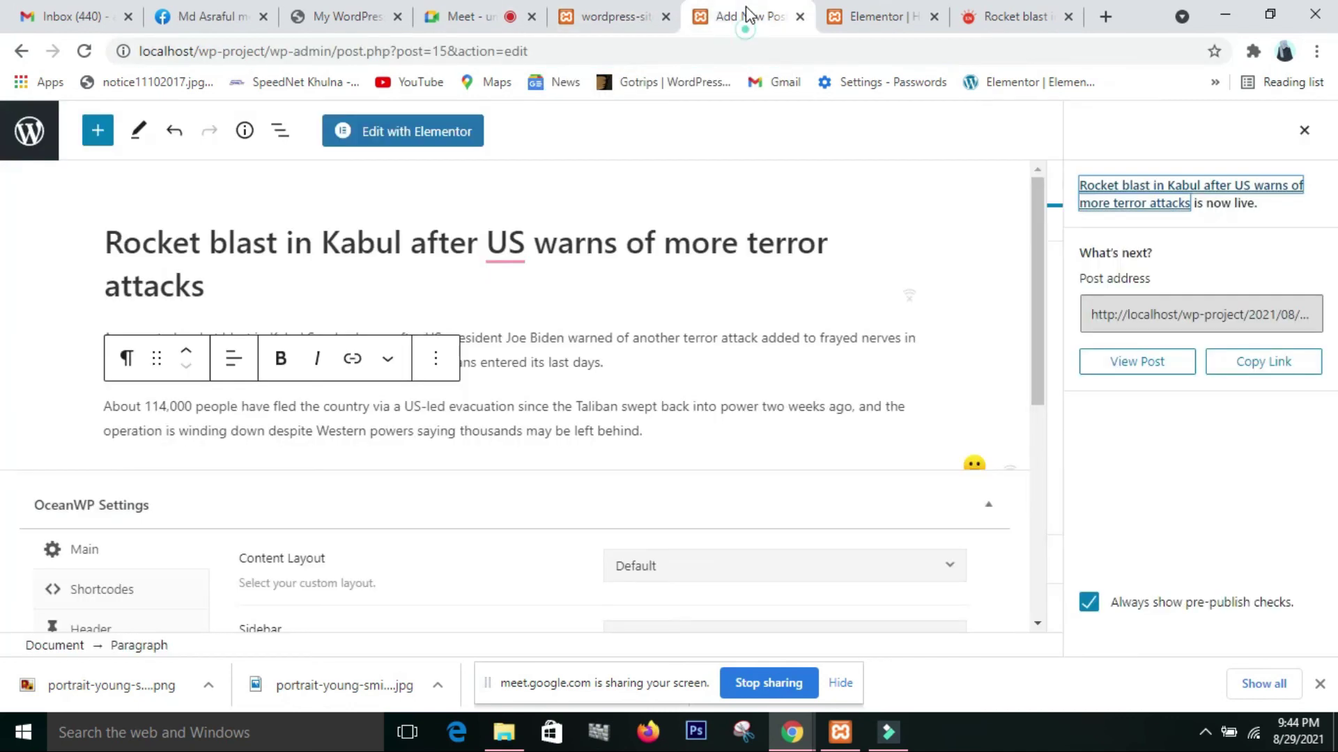
click(23, 56)
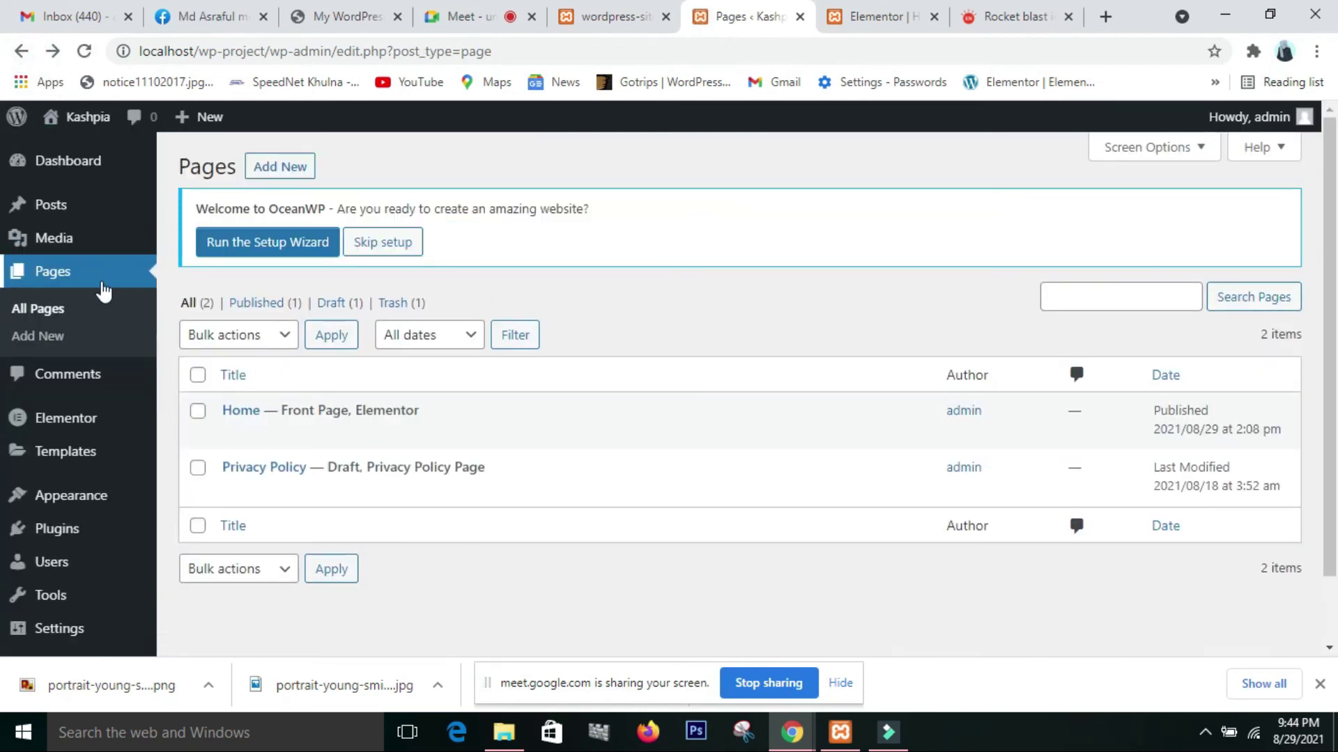
mouse_move(97, 511)
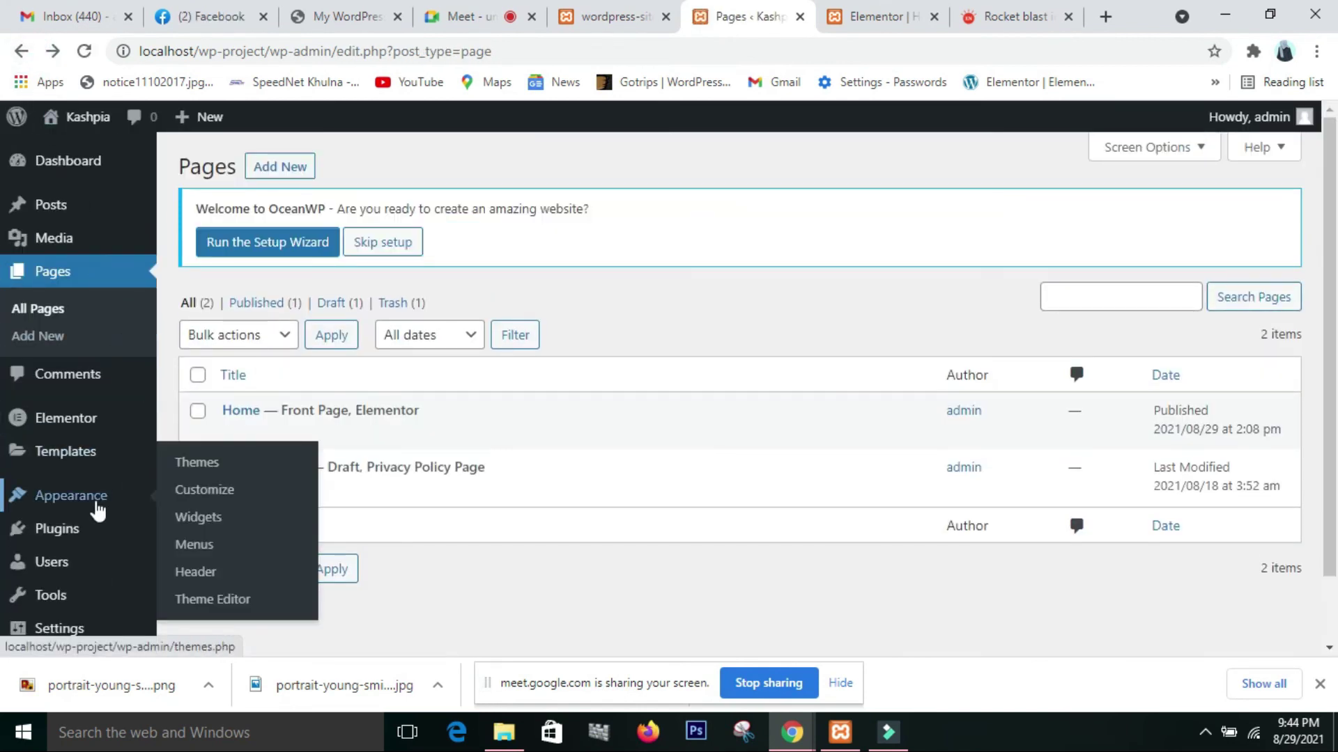
scroll(76, 592, down, 1)
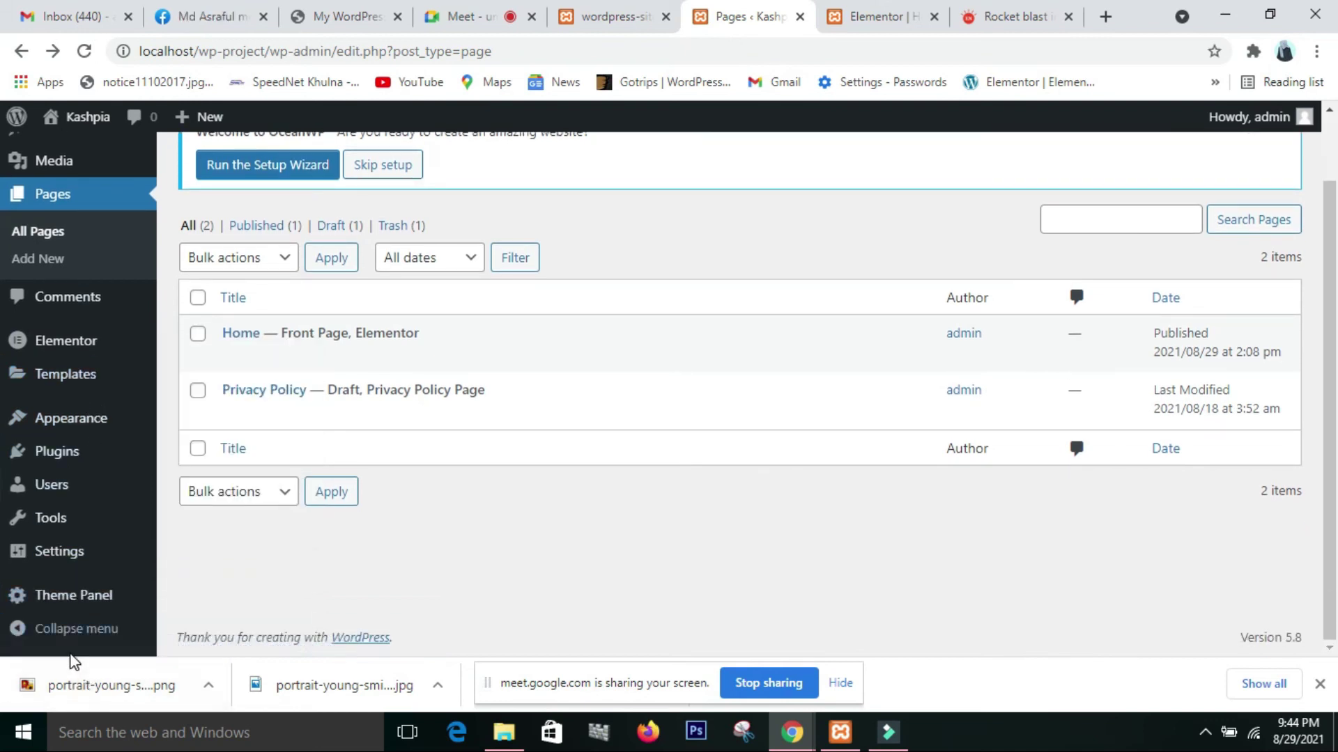
mouse_move(50, 530)
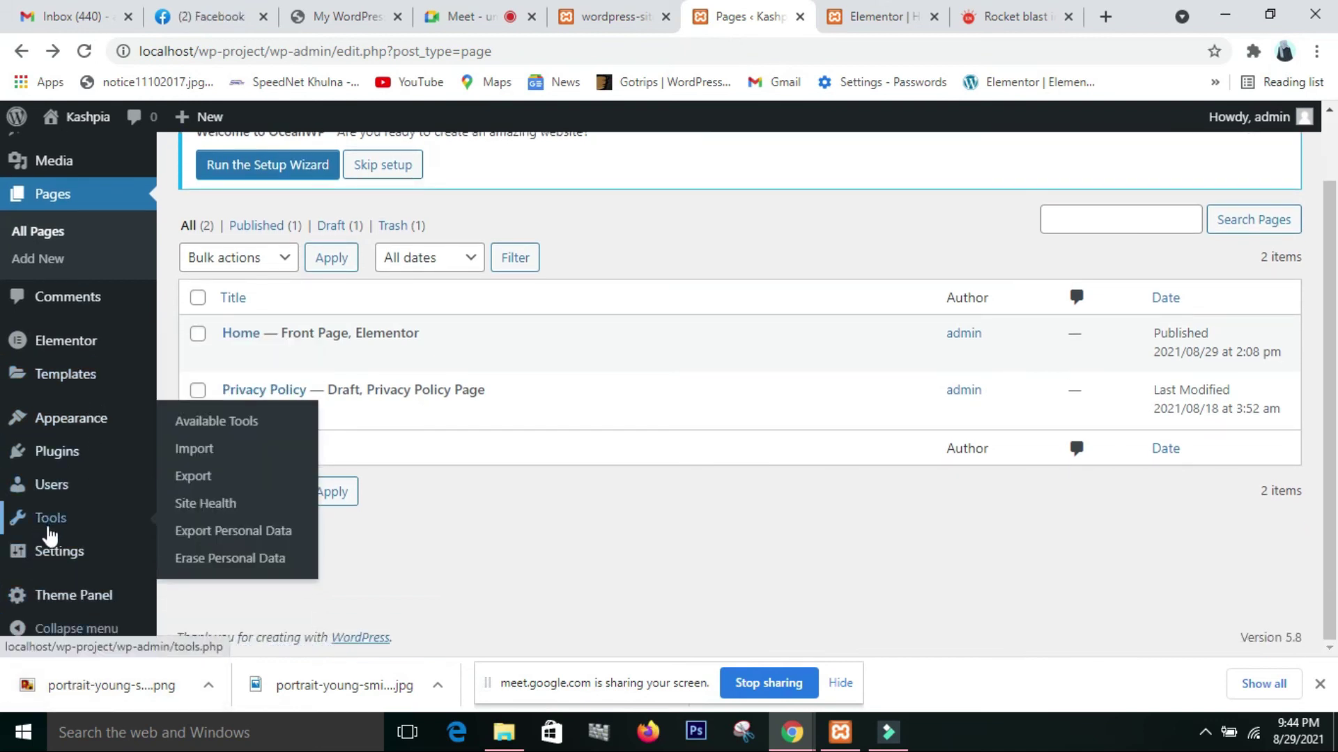
mouse_move(55, 561)
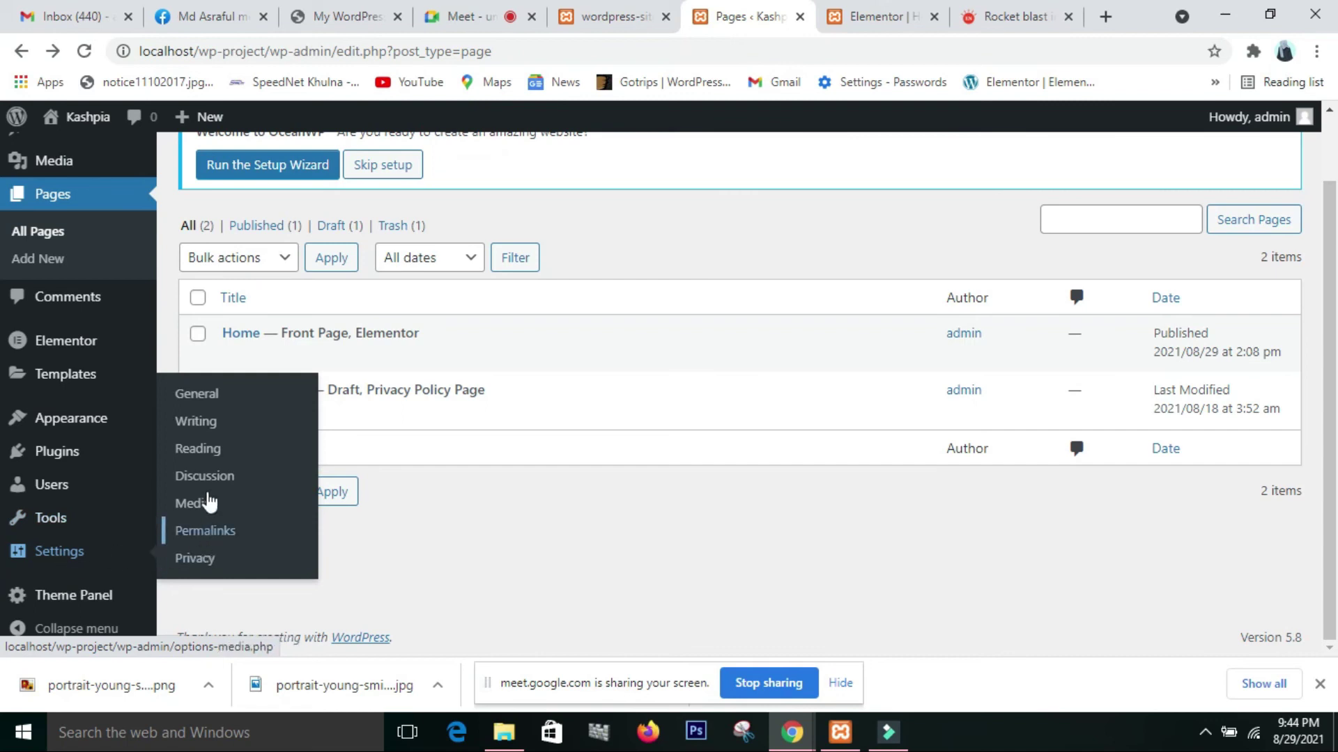
click(199, 449)
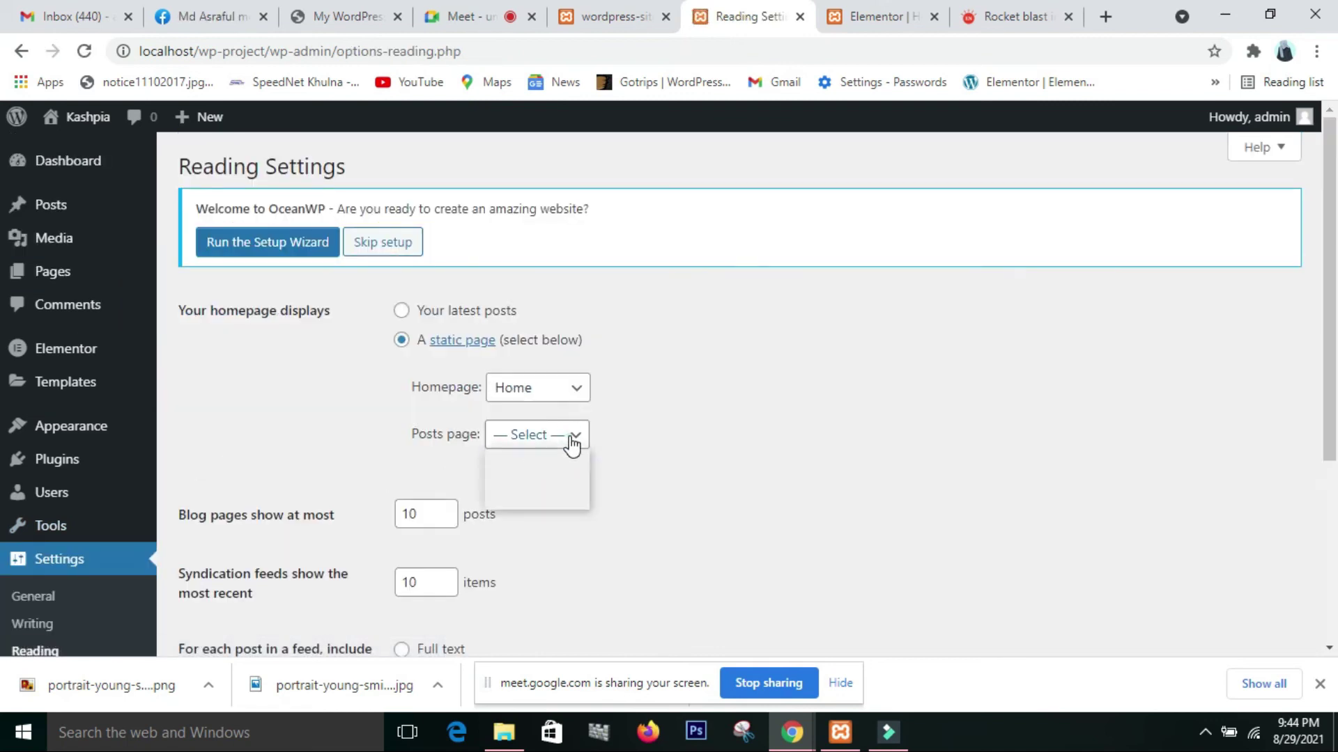
Choose Blog as the posts page and save the reading settings.
click(567, 439)
click(566, 481)
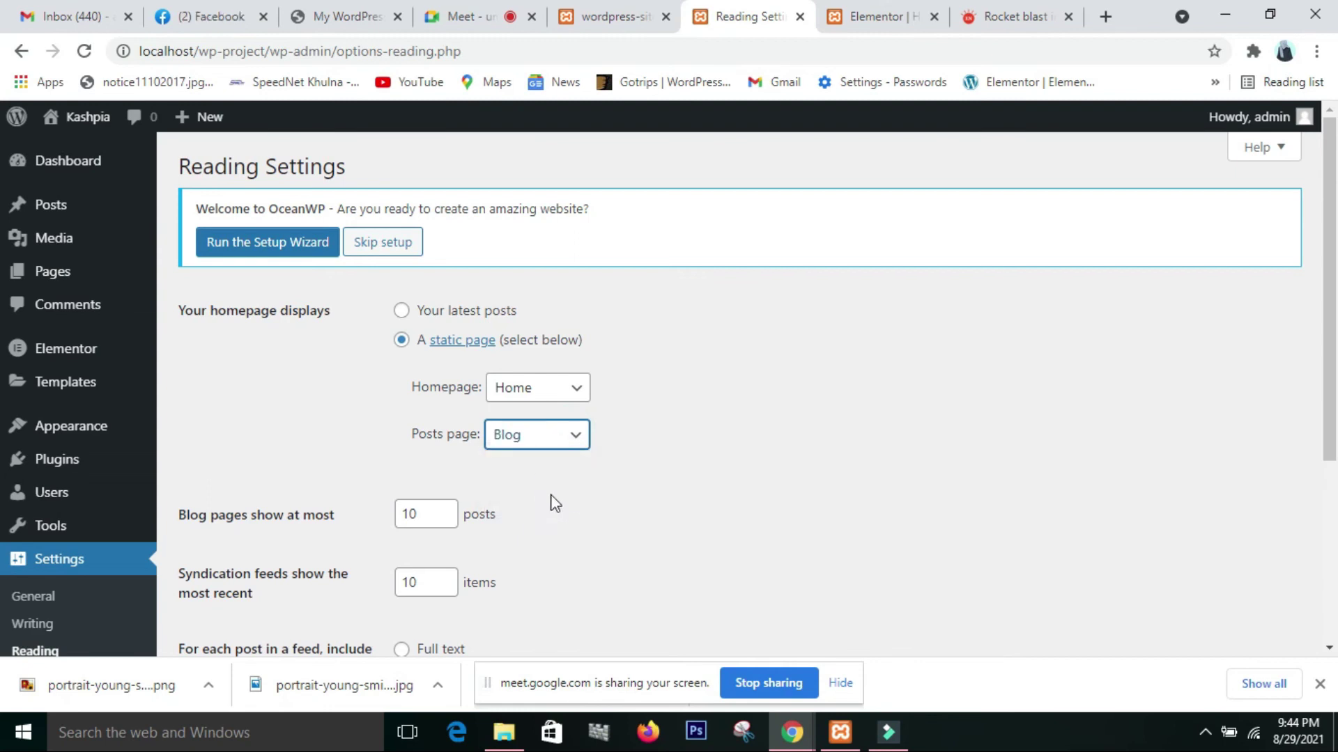
scroll(555, 503, down, 4)
click(225, 567)
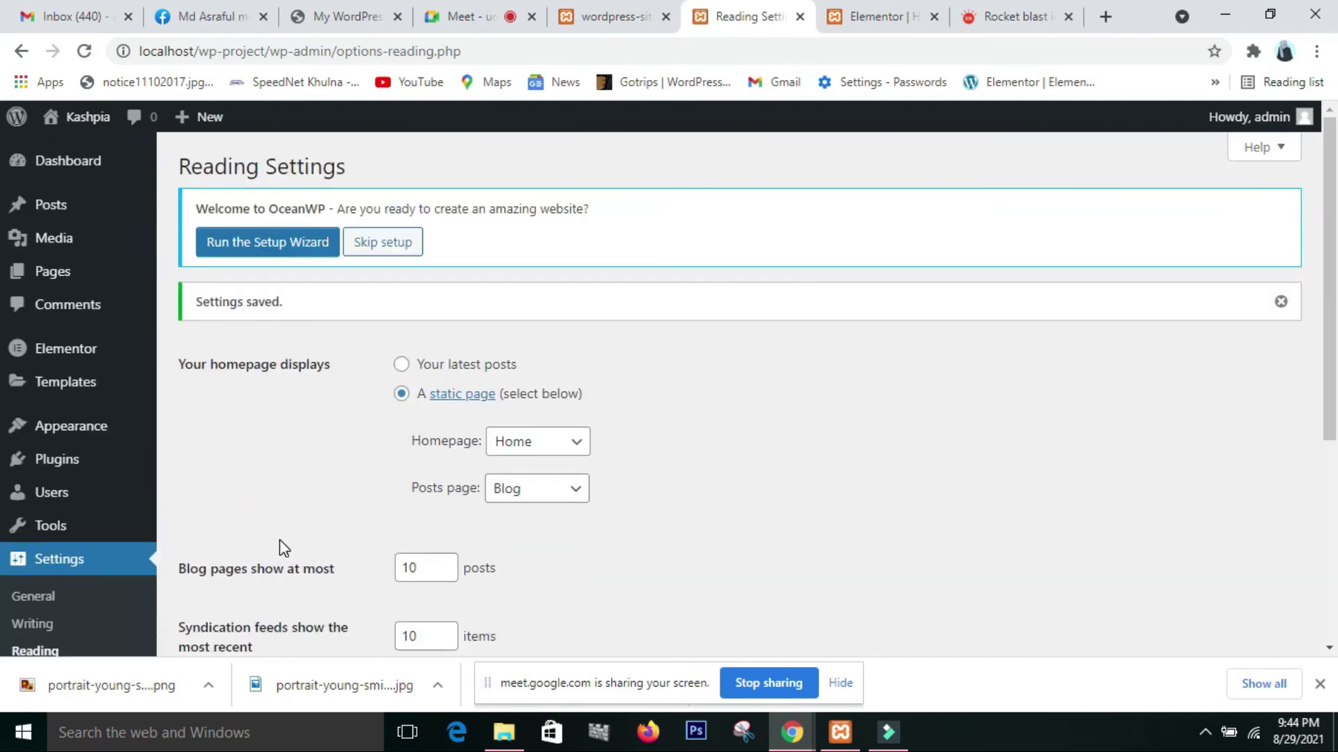
scroll(957, 414, down, 2)
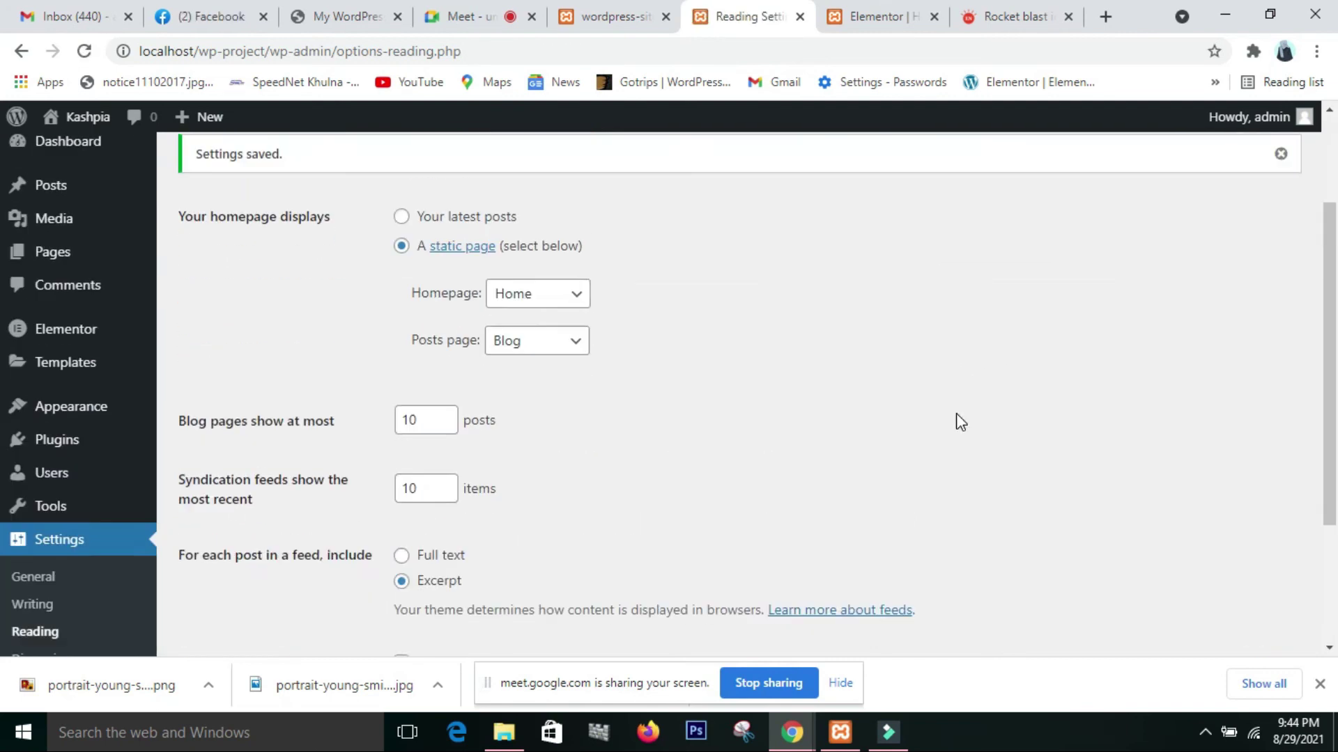
scroll(956, 421, up, 2)
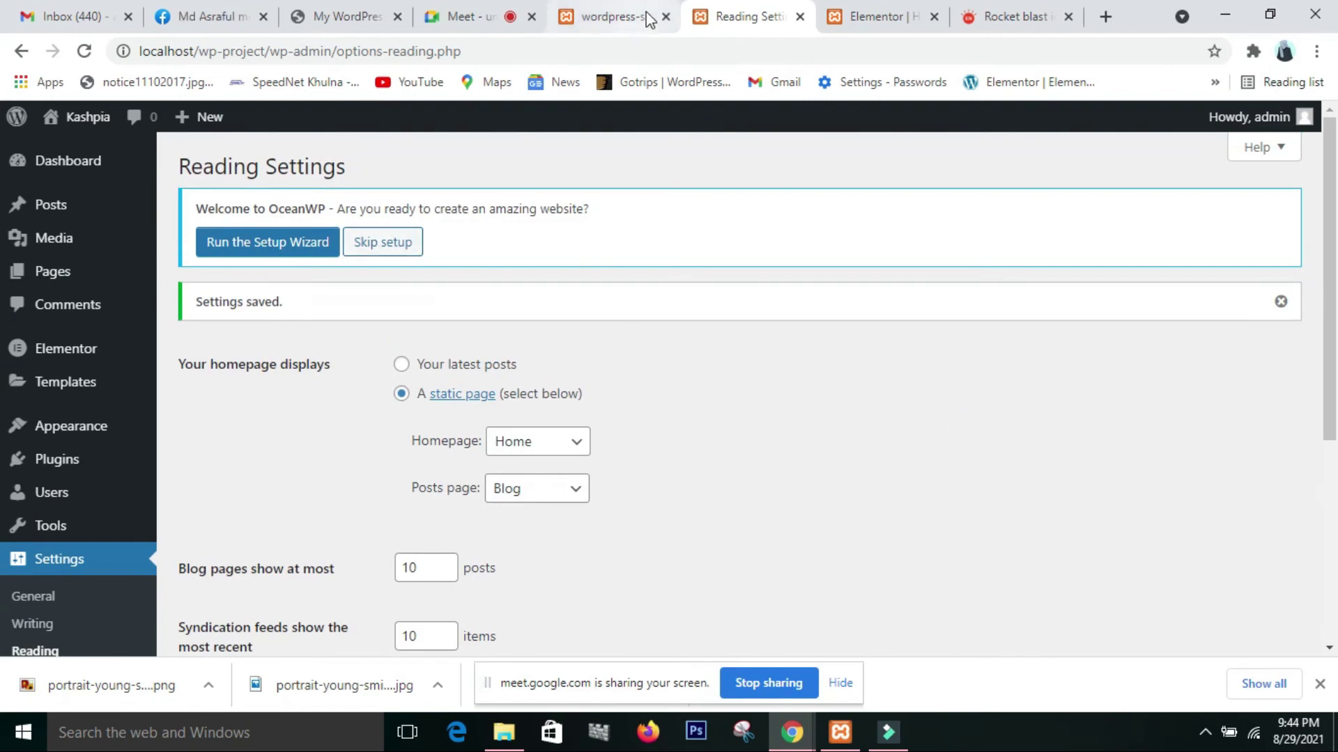
Reload the site's front end at localhost/wp-project to check it, and return to the Reading settings.
click(626, 23)
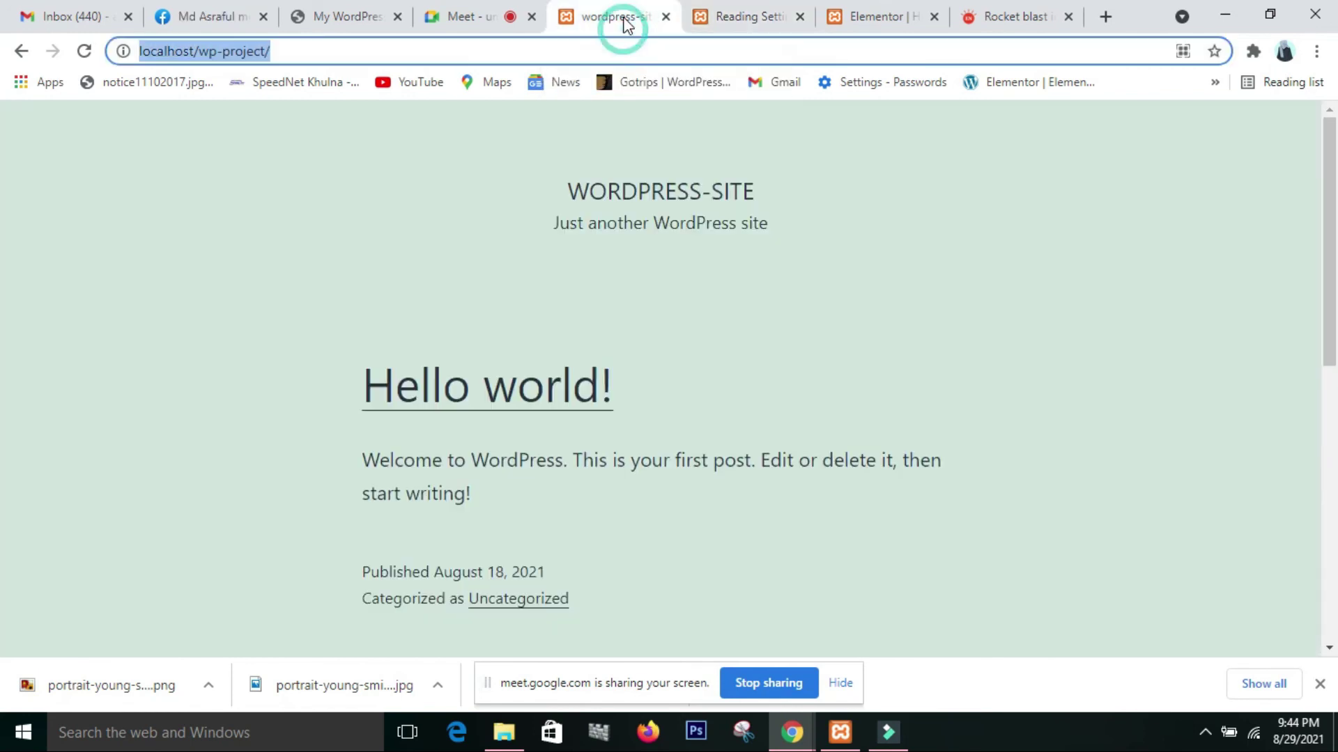
click(85, 51)
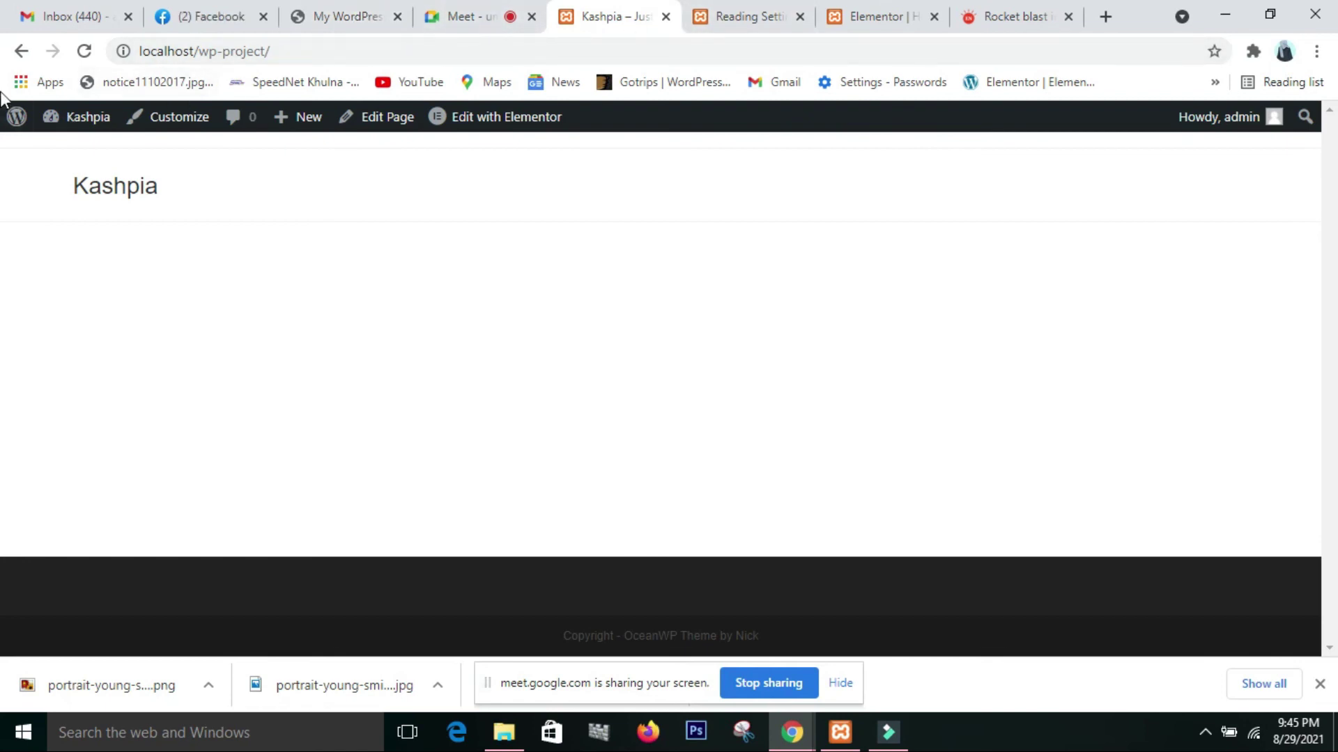
click(748, 16)
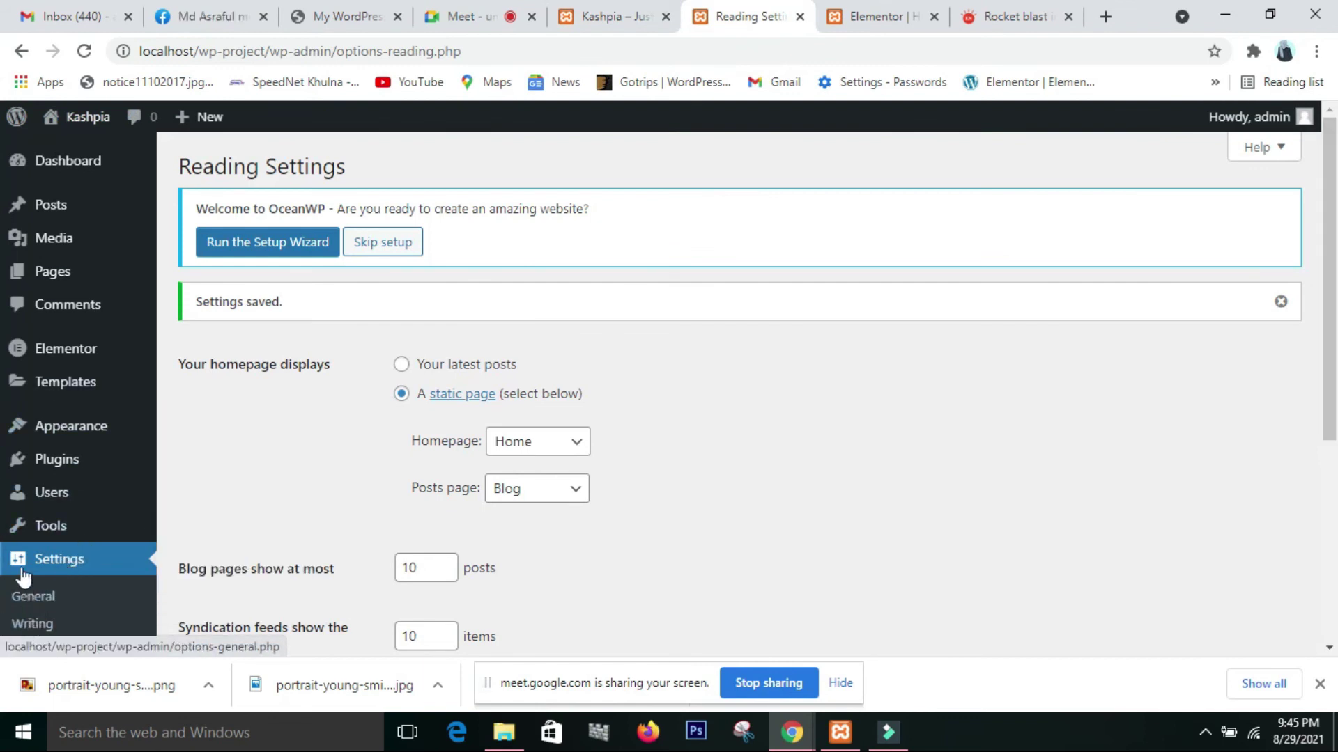
Open the site's navigation menu management page and create a menu named "primary menu".
mouse_move(36, 517)
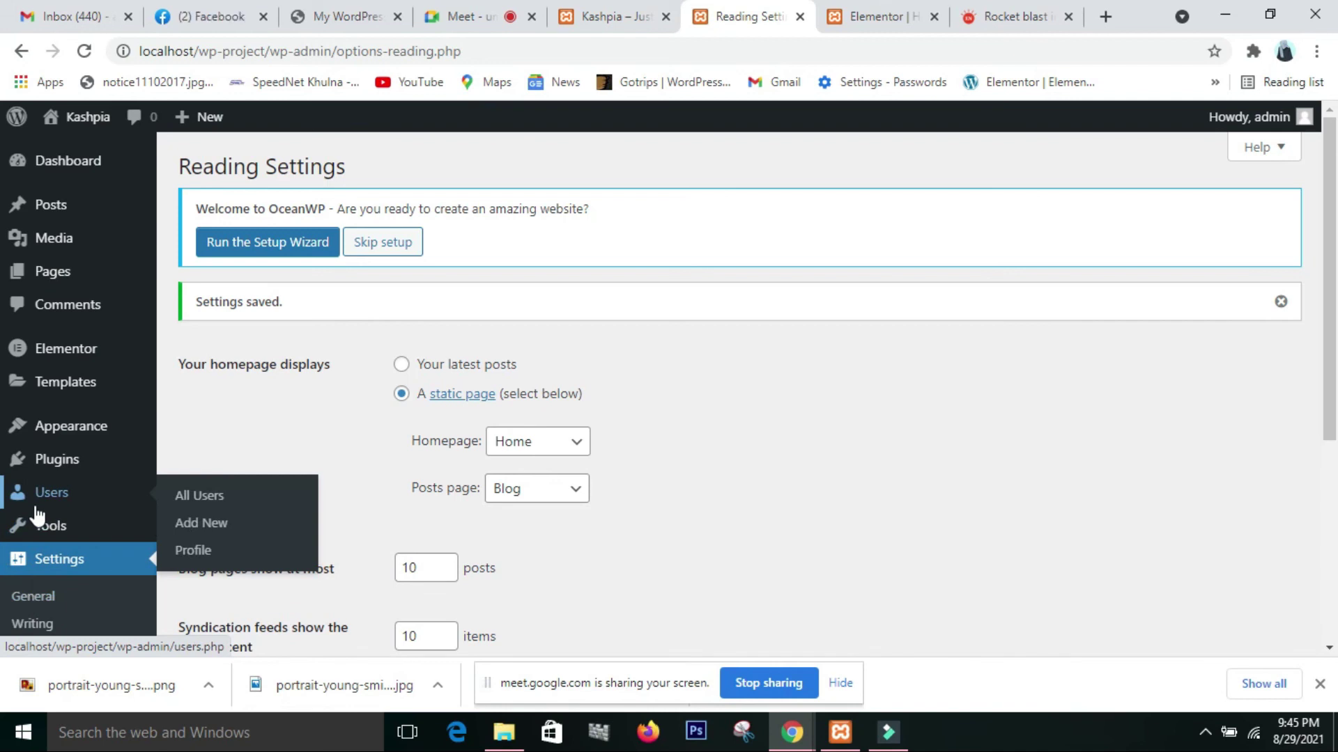
mouse_move(53, 442)
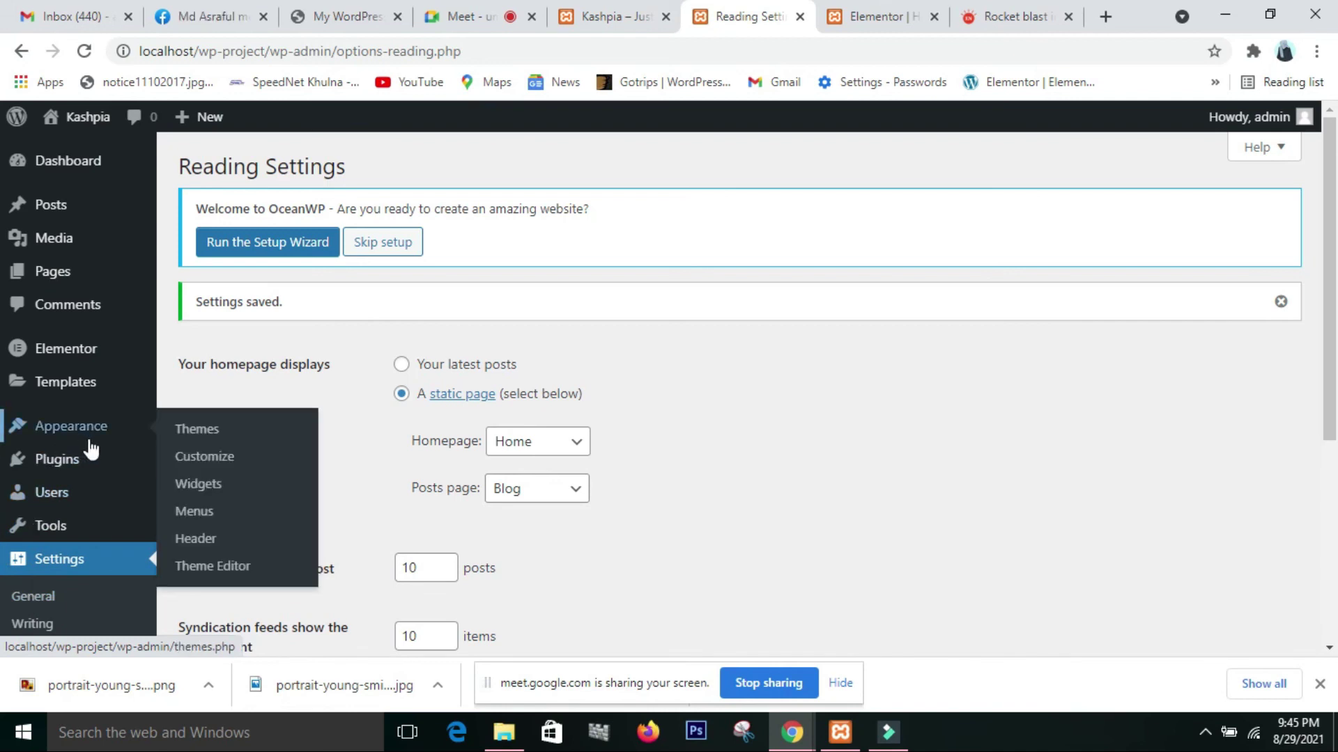
click(194, 512)
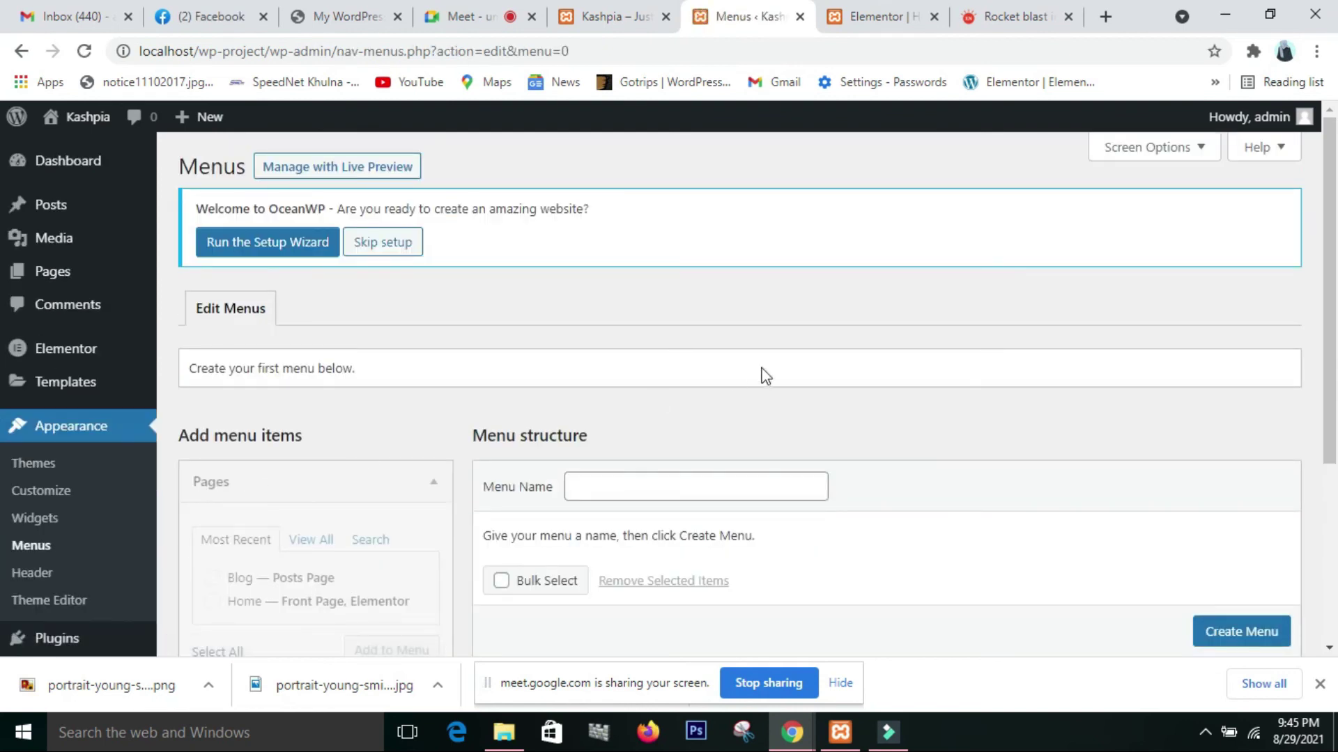
scroll(610, 524, down, 3)
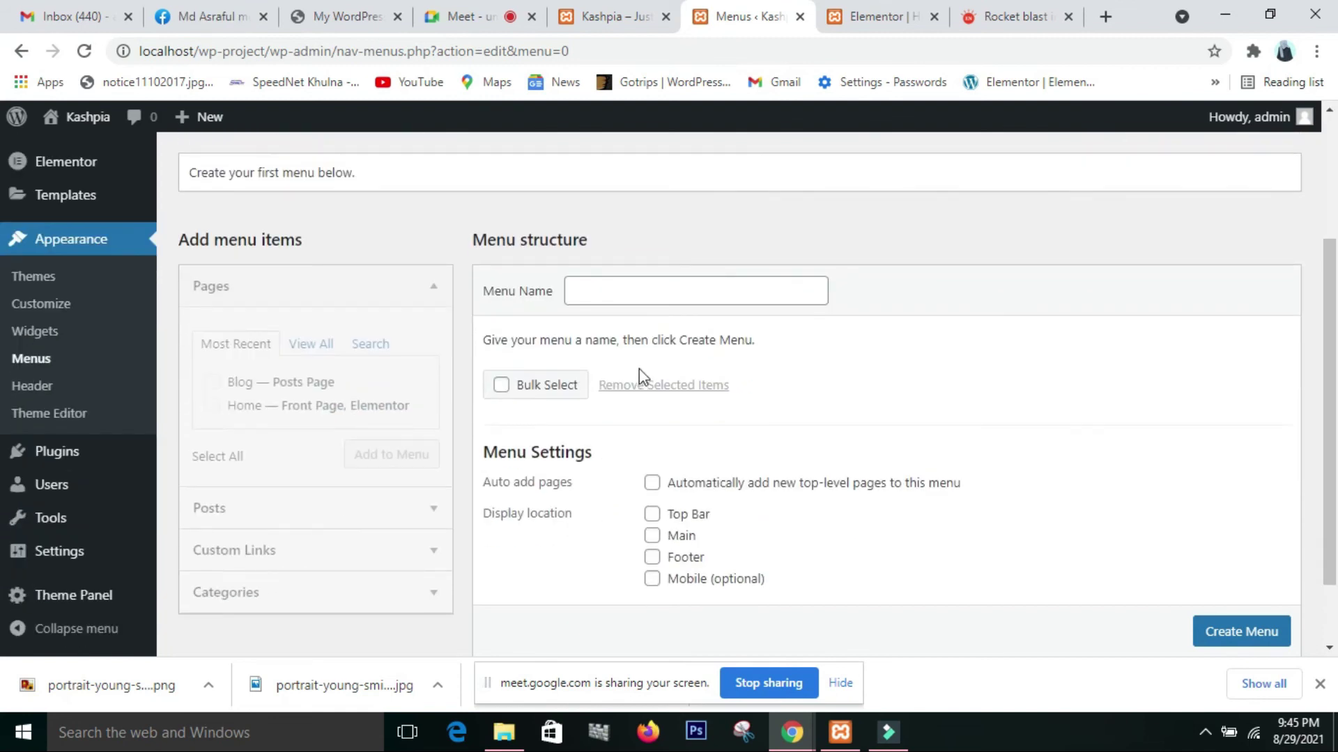
click(587, 296)
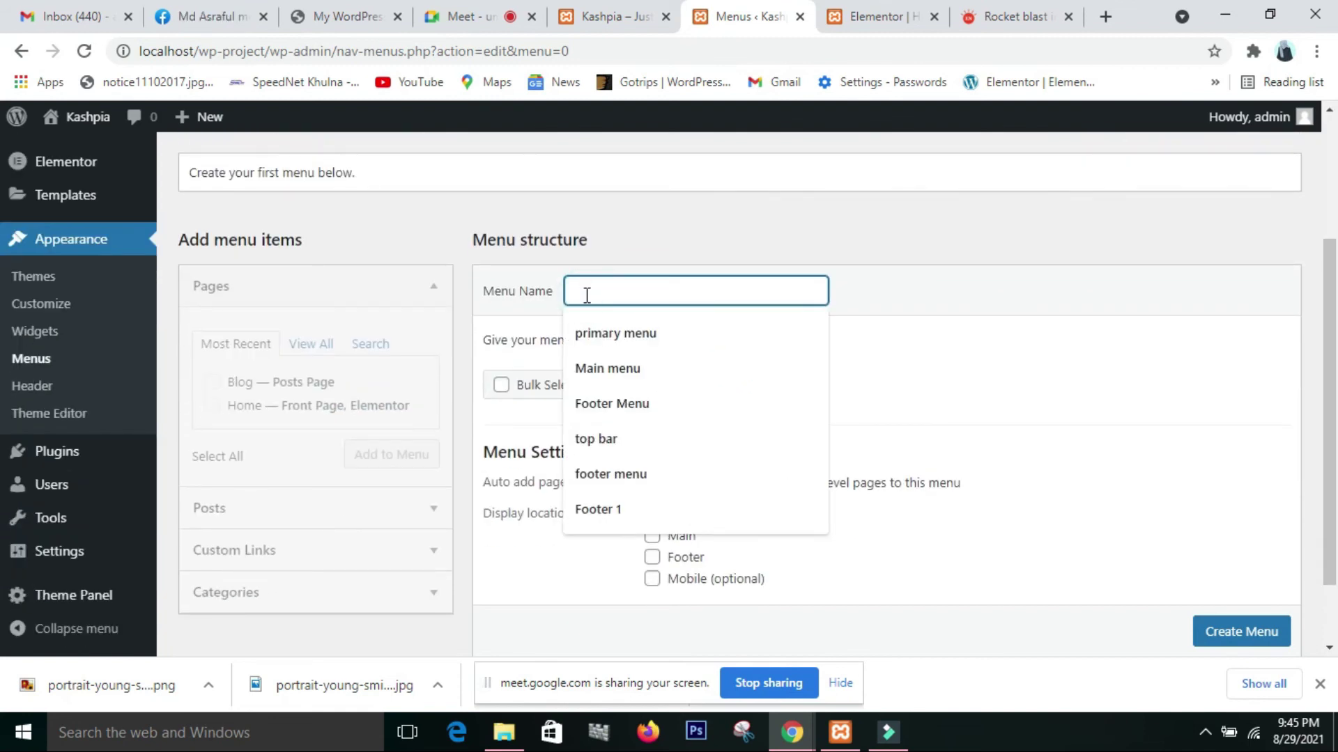
click(592, 333)
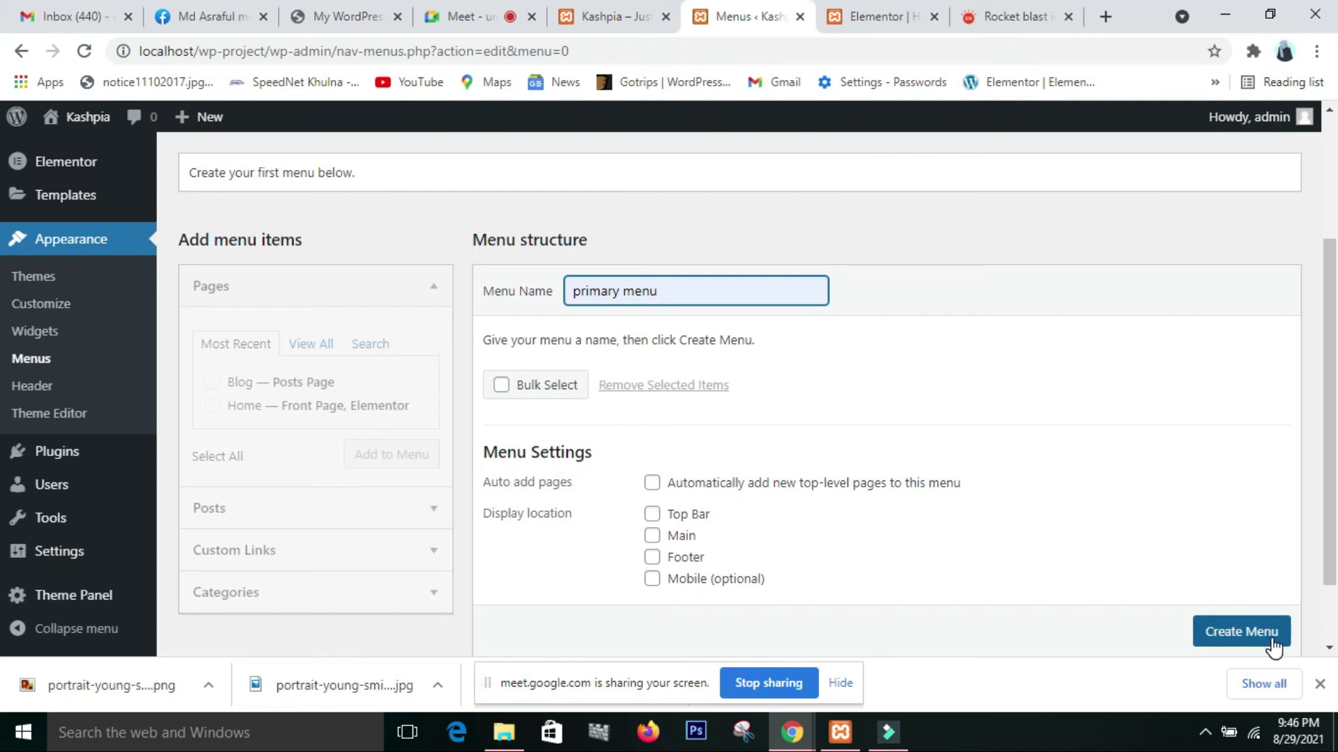
scroll(1273, 646, down, 1)
click(1248, 582)
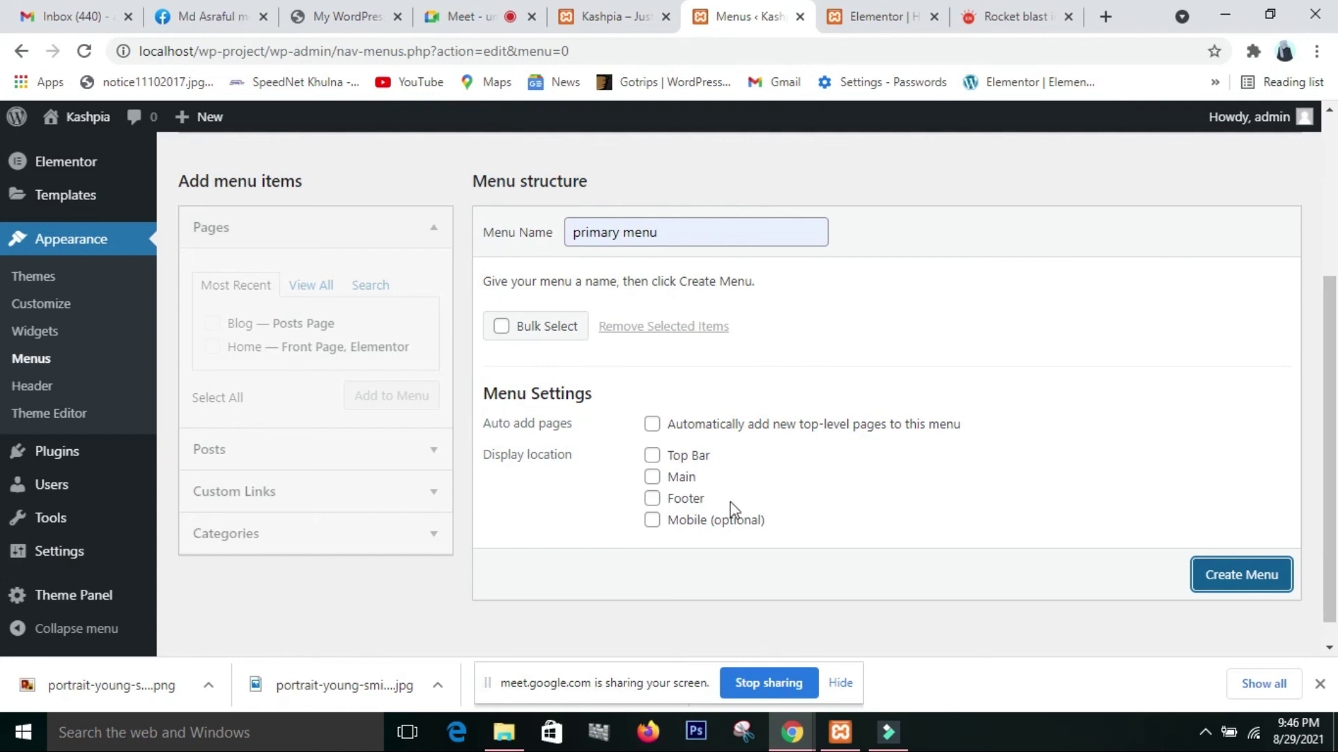
click(1266, 584)
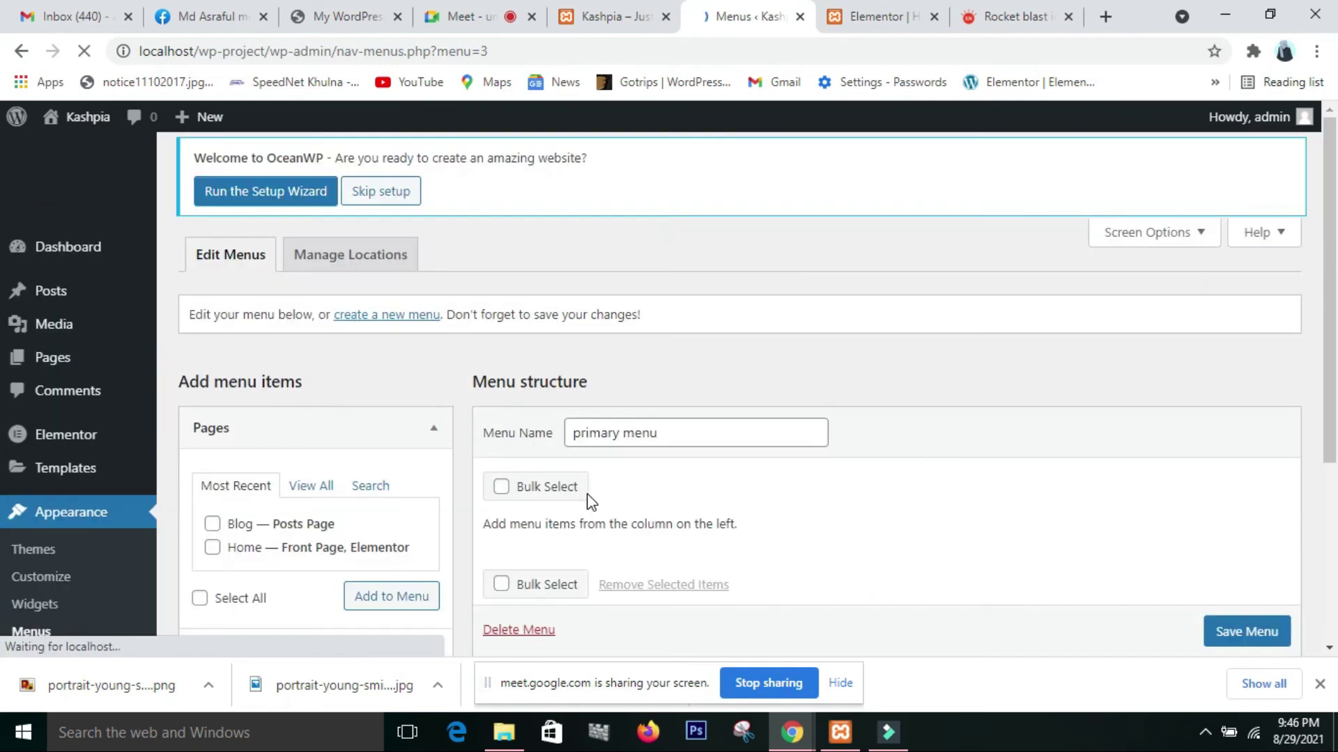
Add the Home and Blog pages to the primary menu and place Home above Blog.
scroll(800, 526, down, 4)
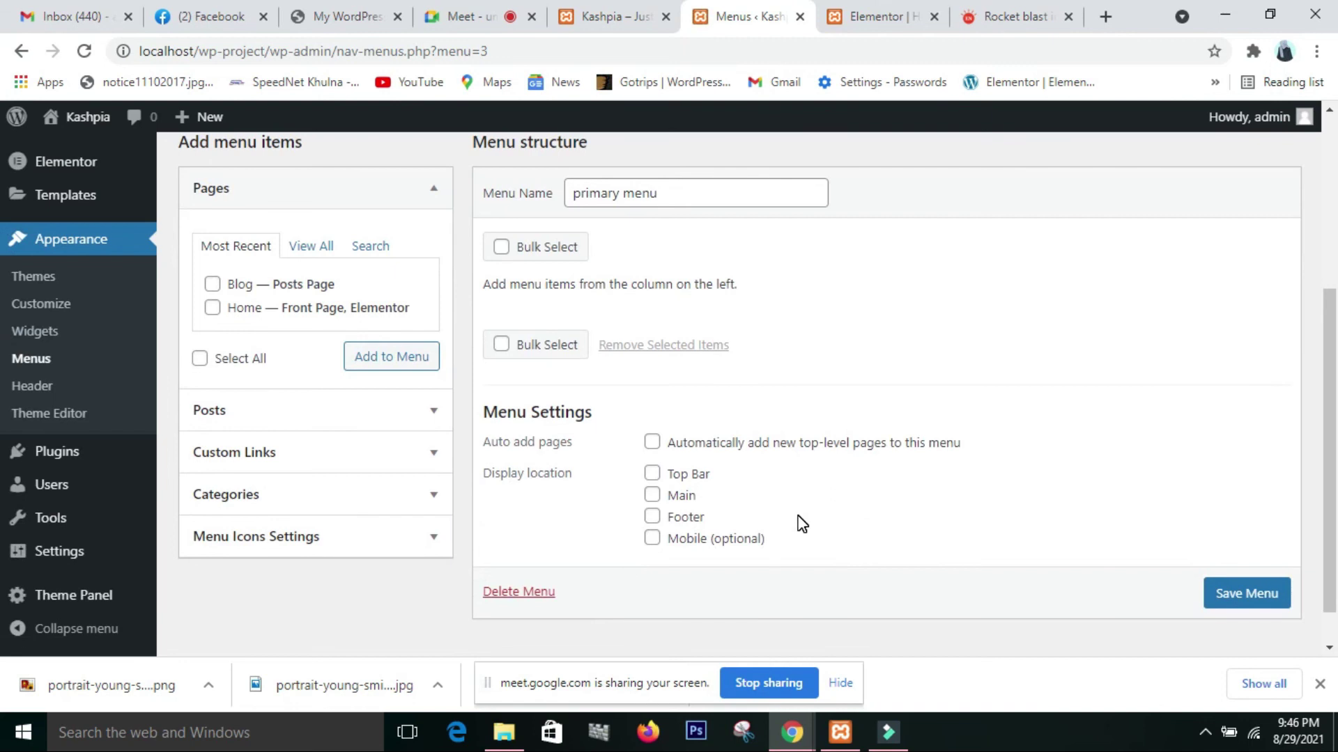
scroll(920, 348, up, 3)
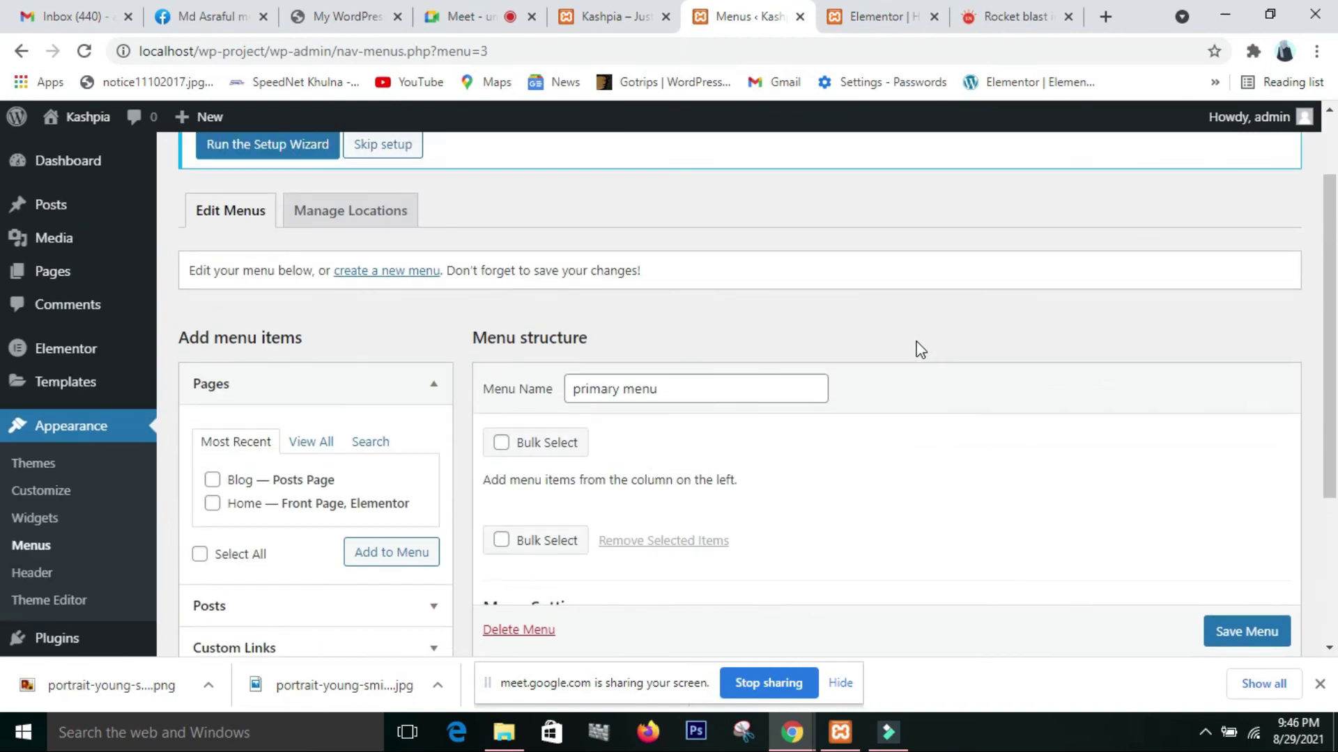
scroll(791, 446, down, 2)
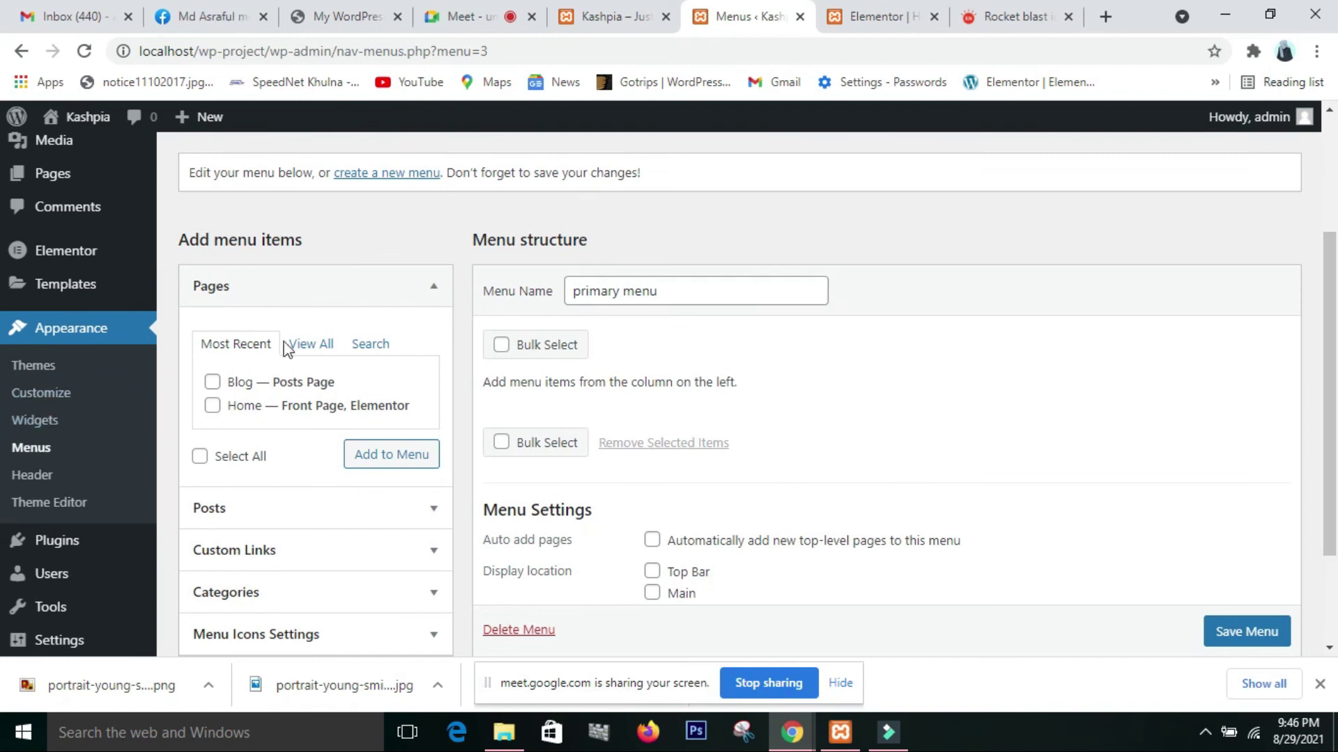
click(304, 353)
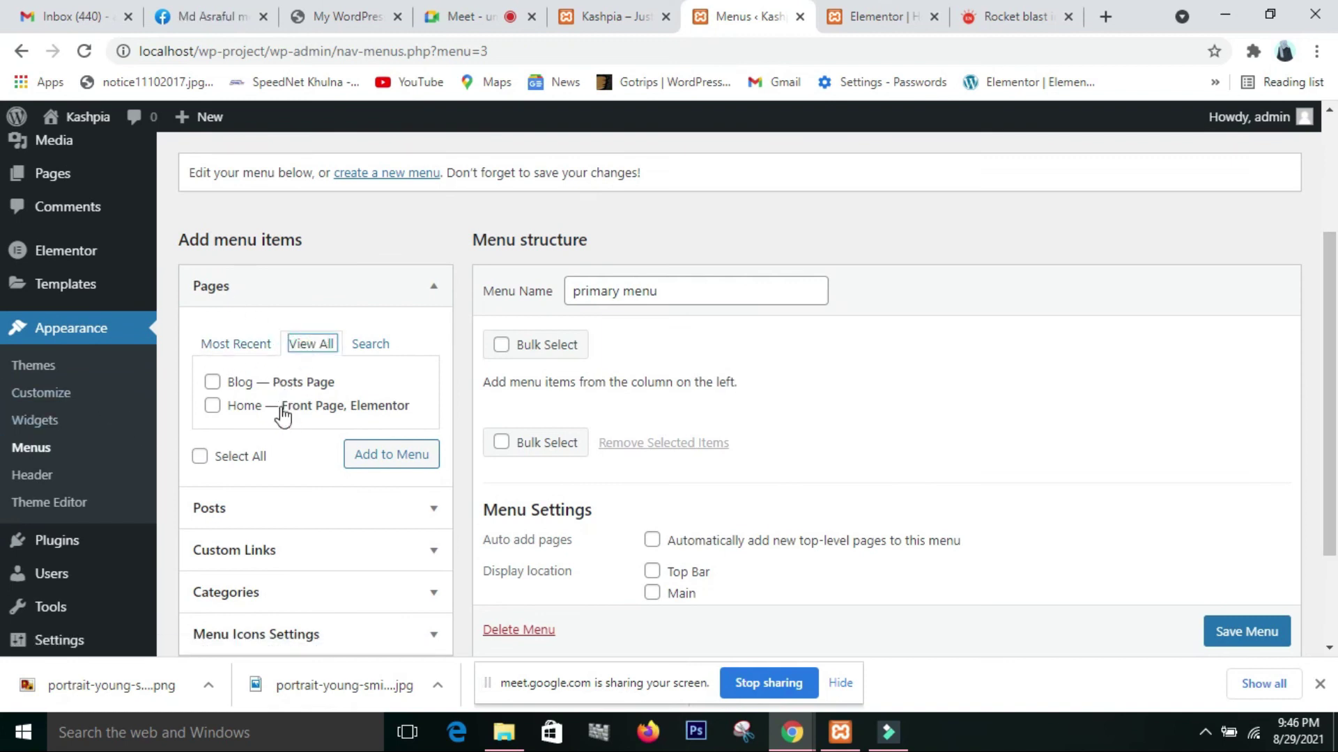
click(212, 406)
click(212, 382)
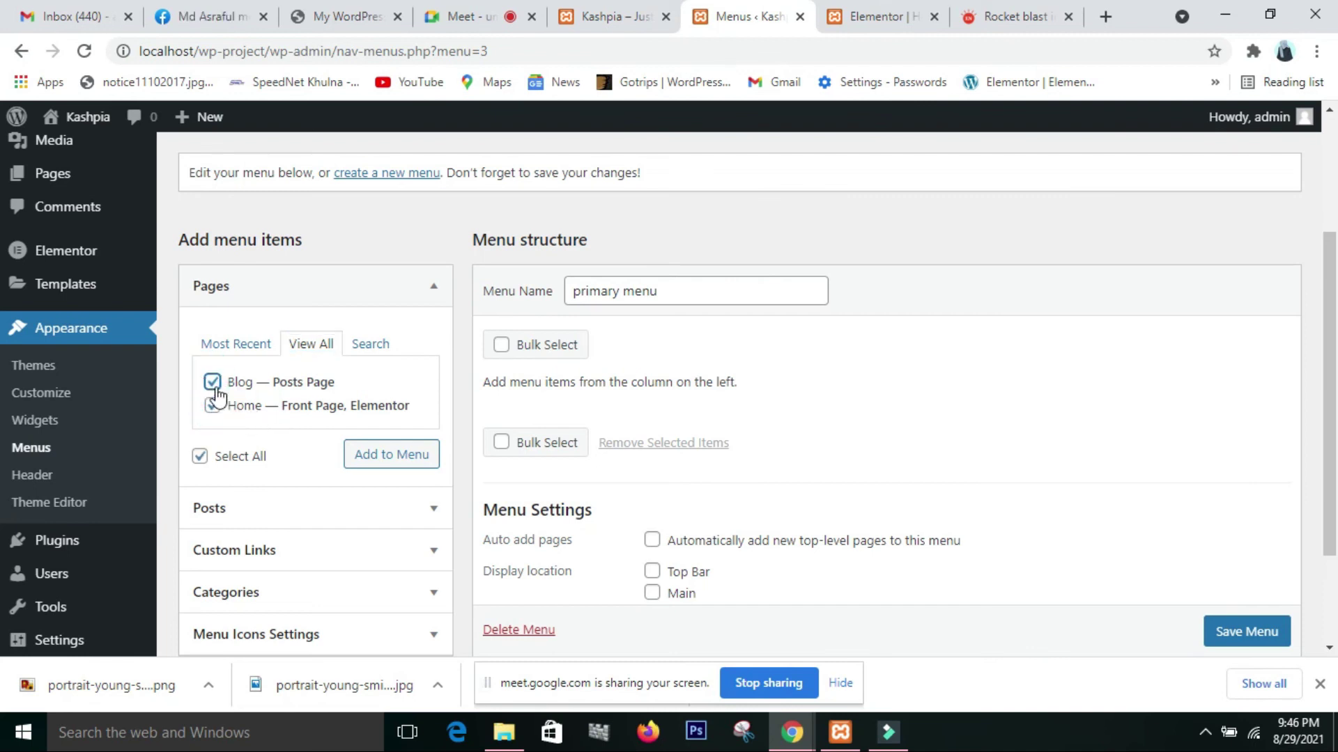
click(380, 467)
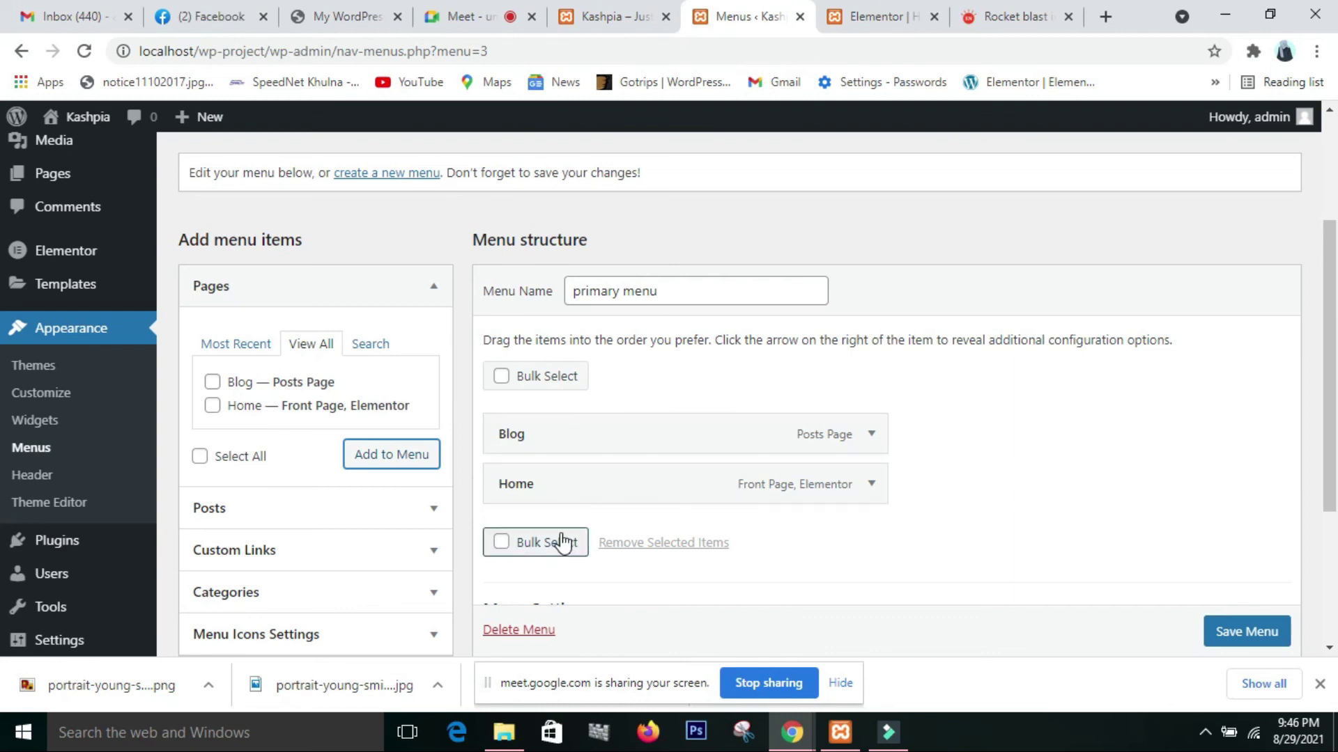
drag(556, 499, 562, 448)
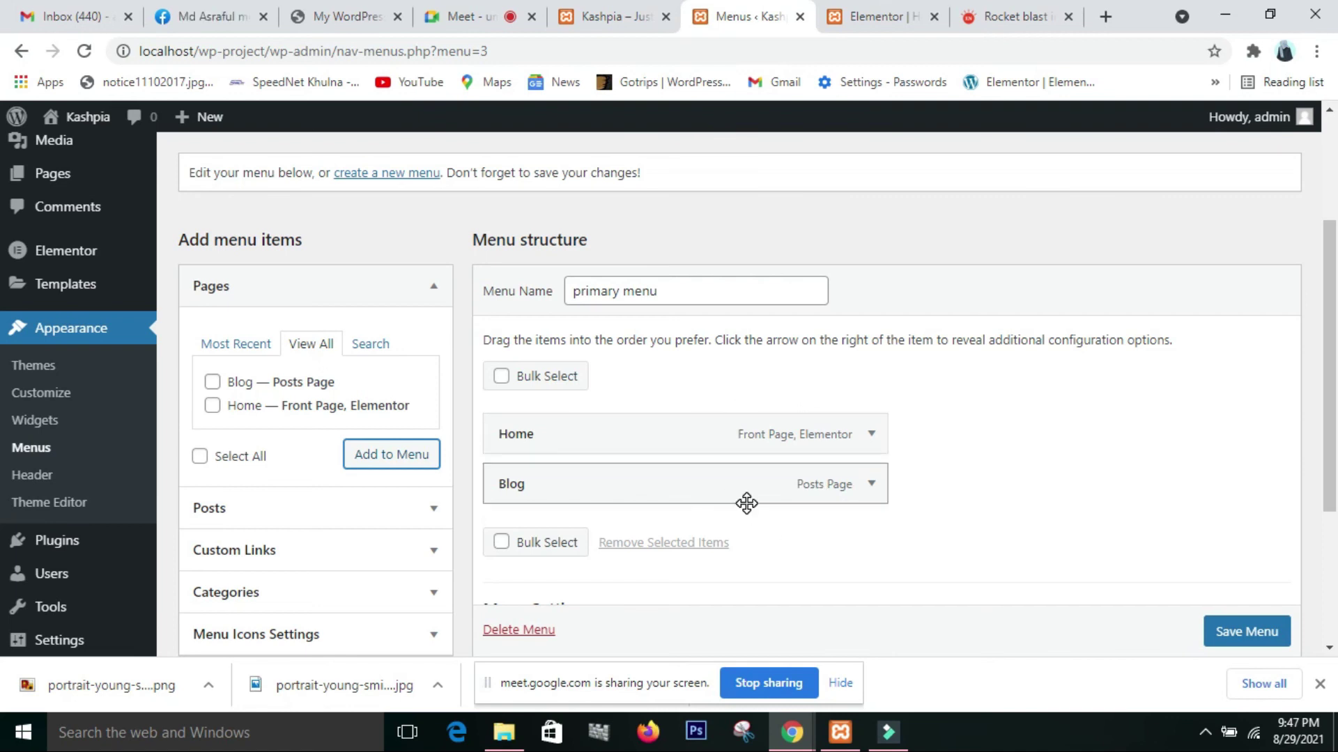
Assign the primary menu to the Main and Top Bar display locations and save it.
scroll(899, 600, down, 2)
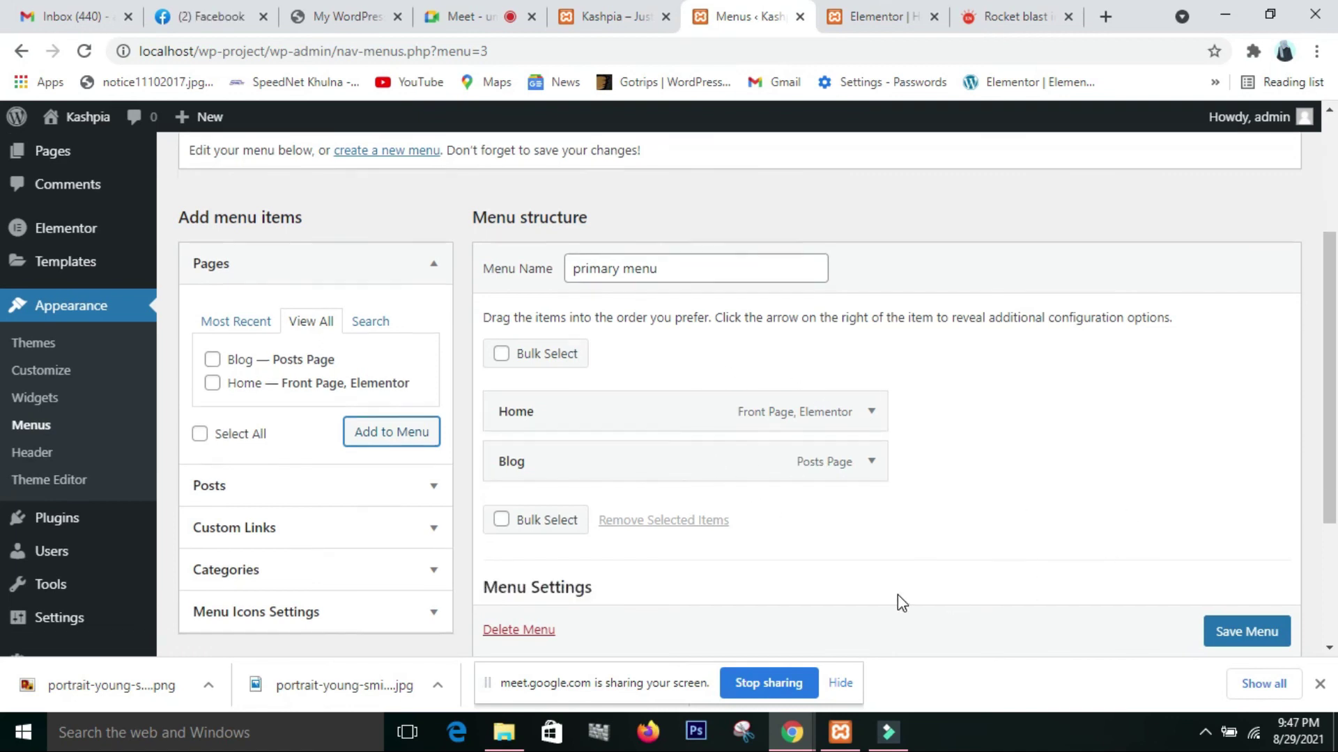
scroll(871, 558, down, 2)
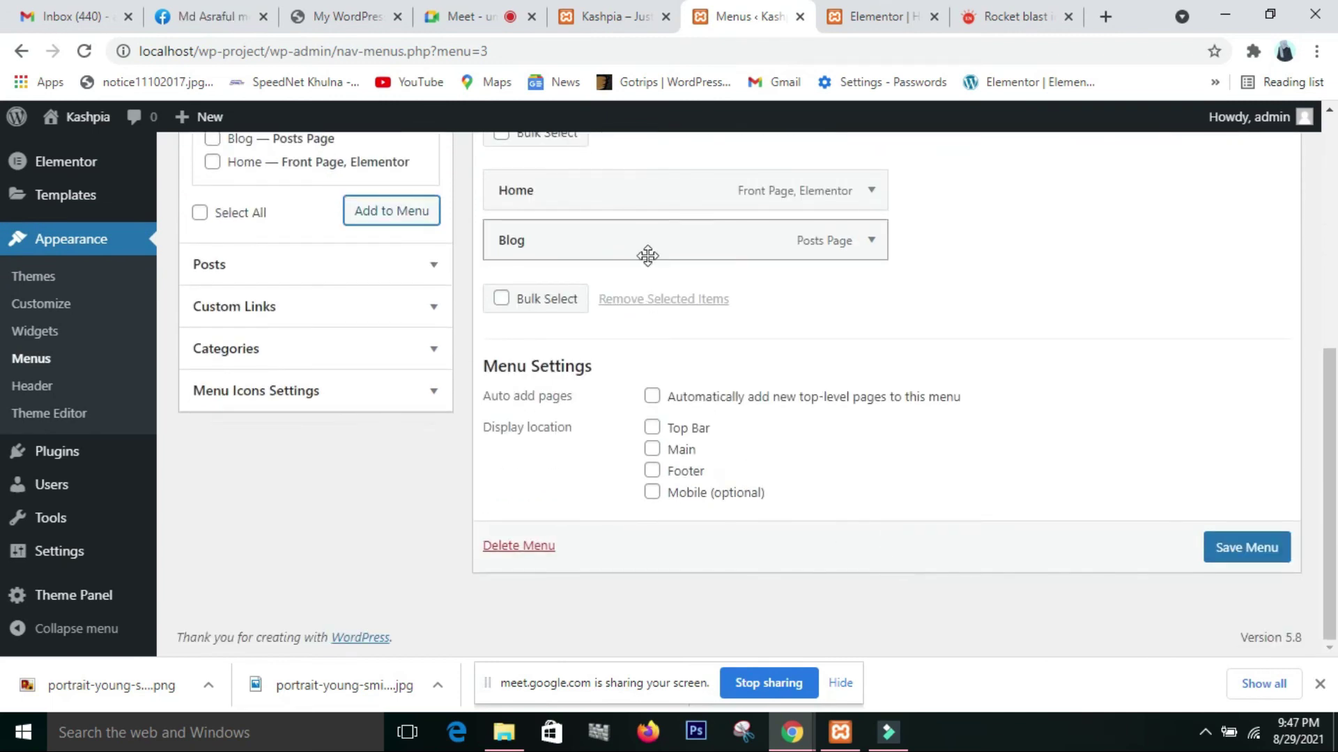
scroll(649, 306, up, 1)
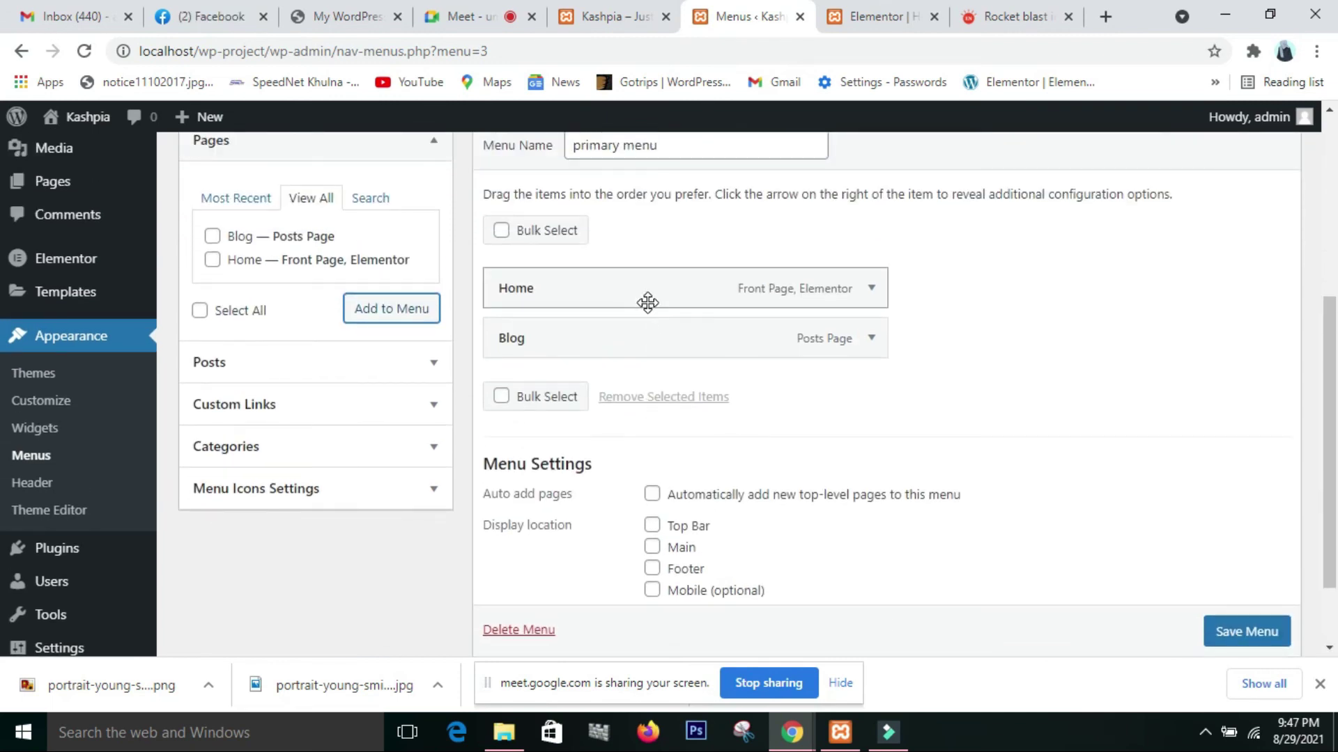
click(652, 549)
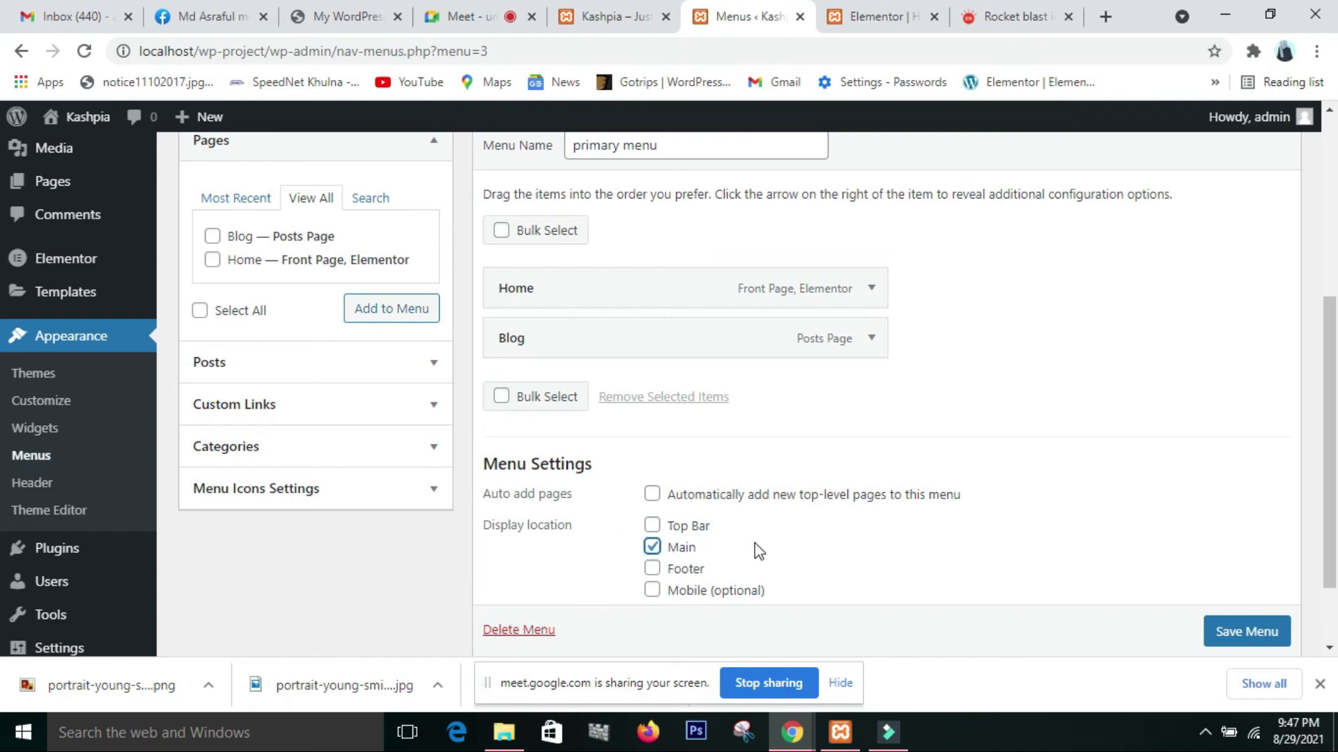
click(651, 526)
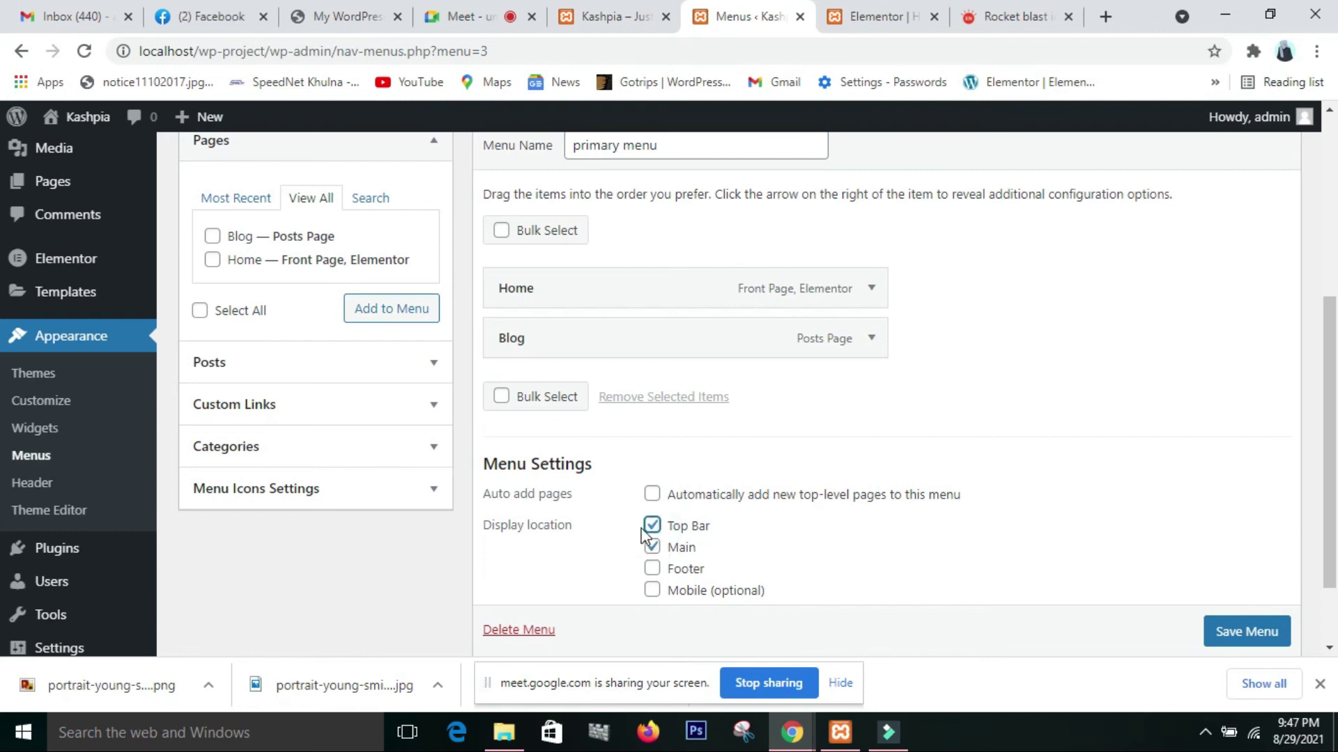
scroll(1240, 641, down, 1)
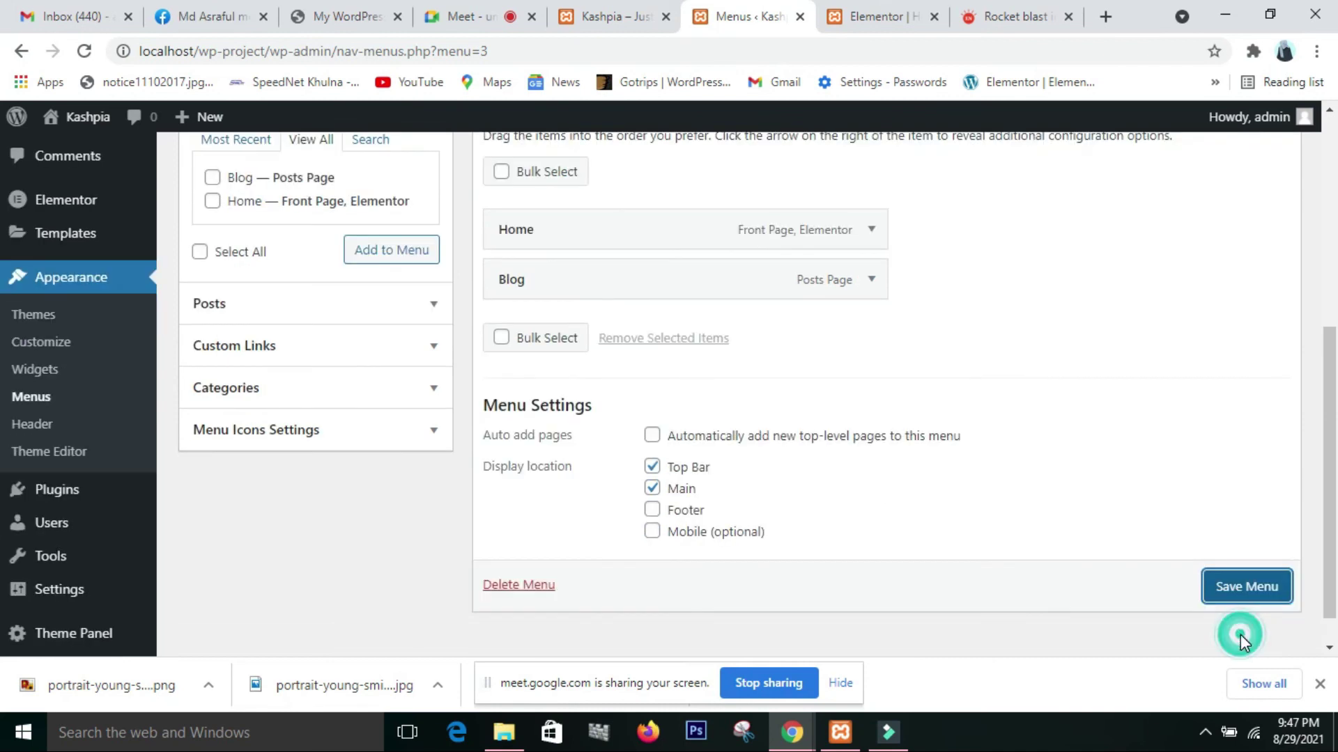
click(1242, 594)
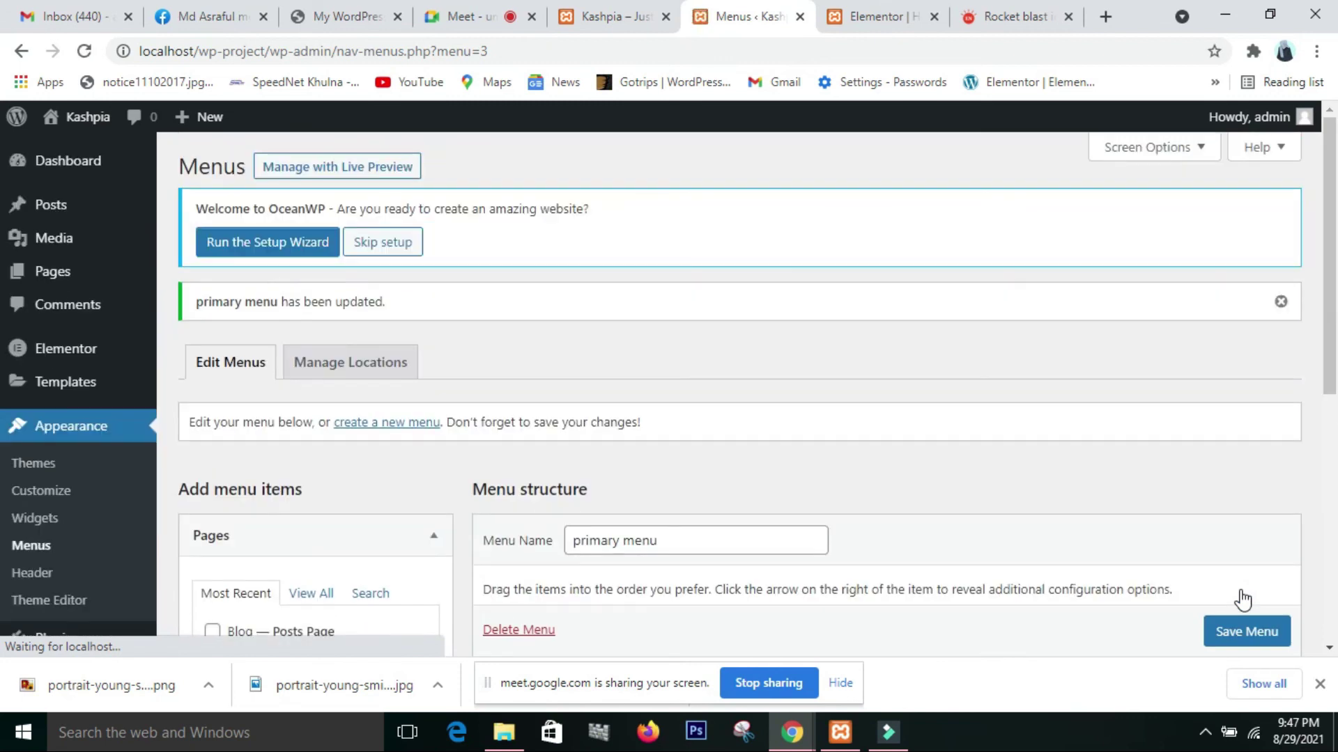
Reload the site's front end to check the navigation, and open the Blog page from the main header menu.
click(585, 26)
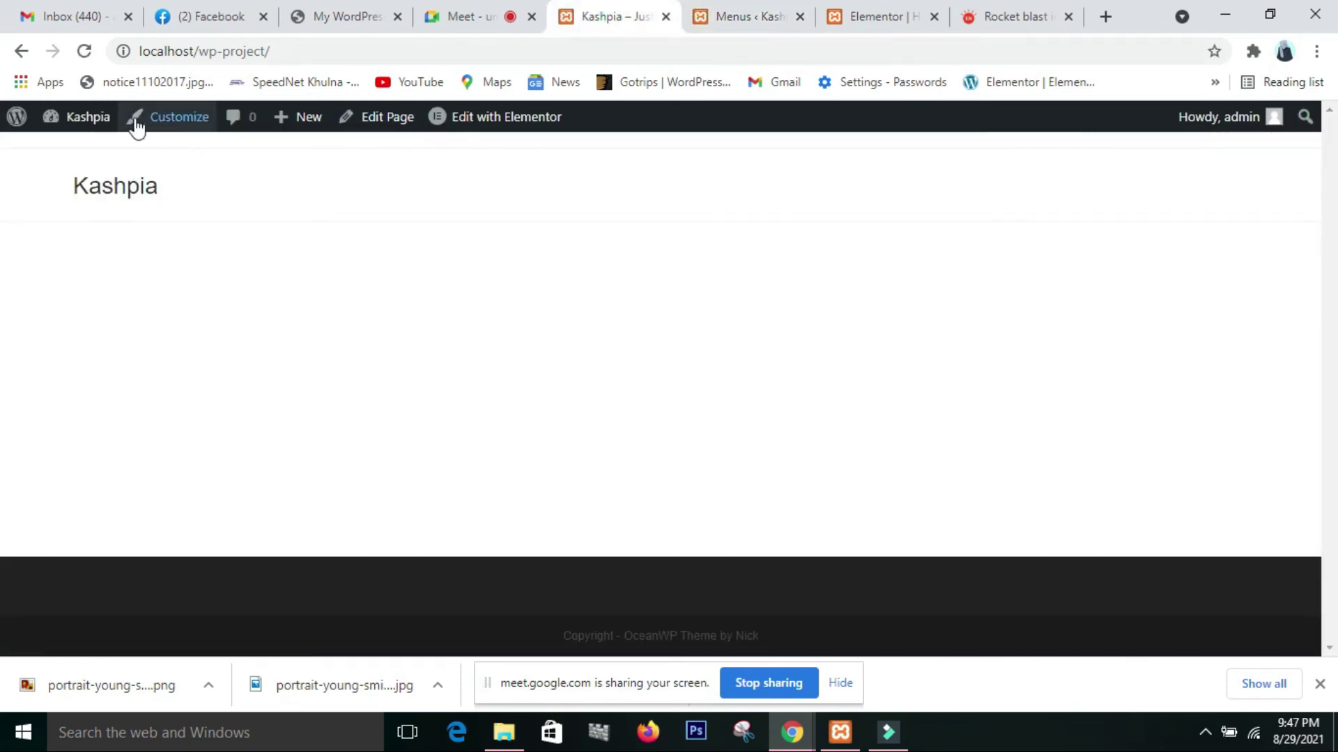
click(84, 52)
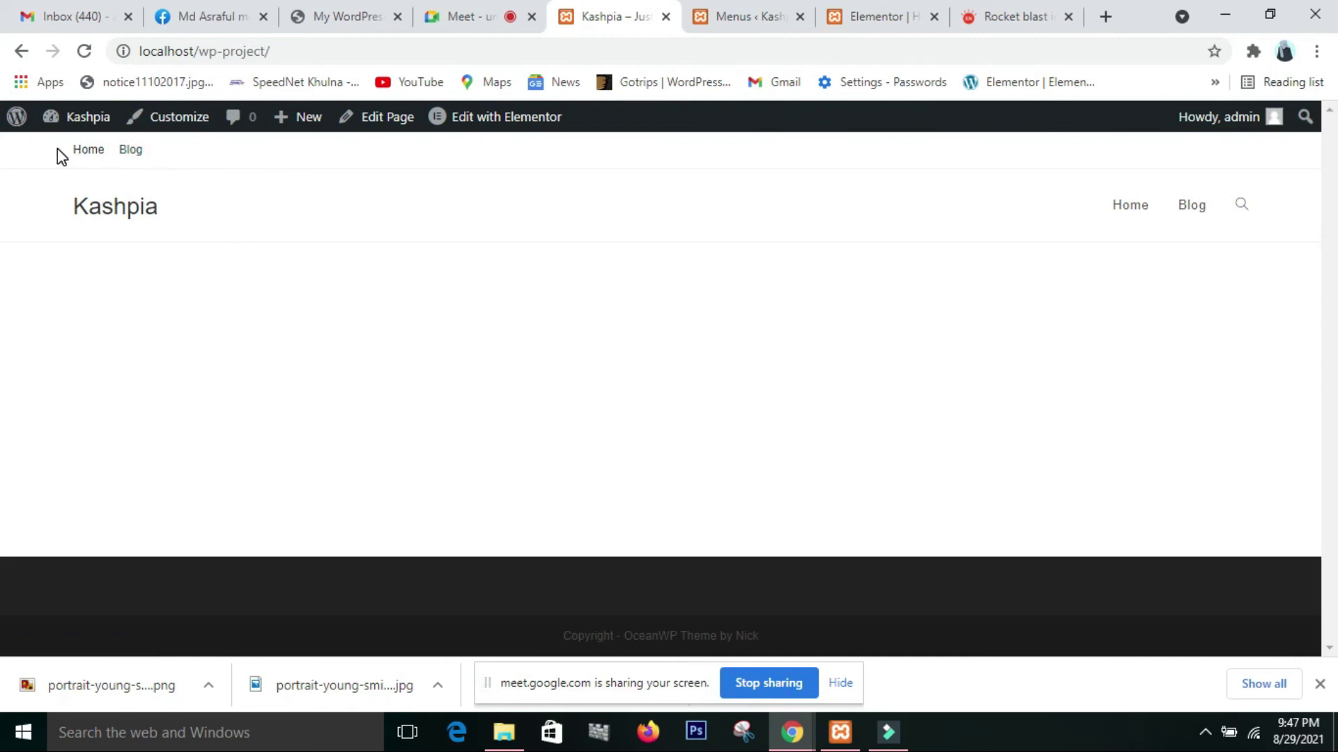
click(1192, 206)
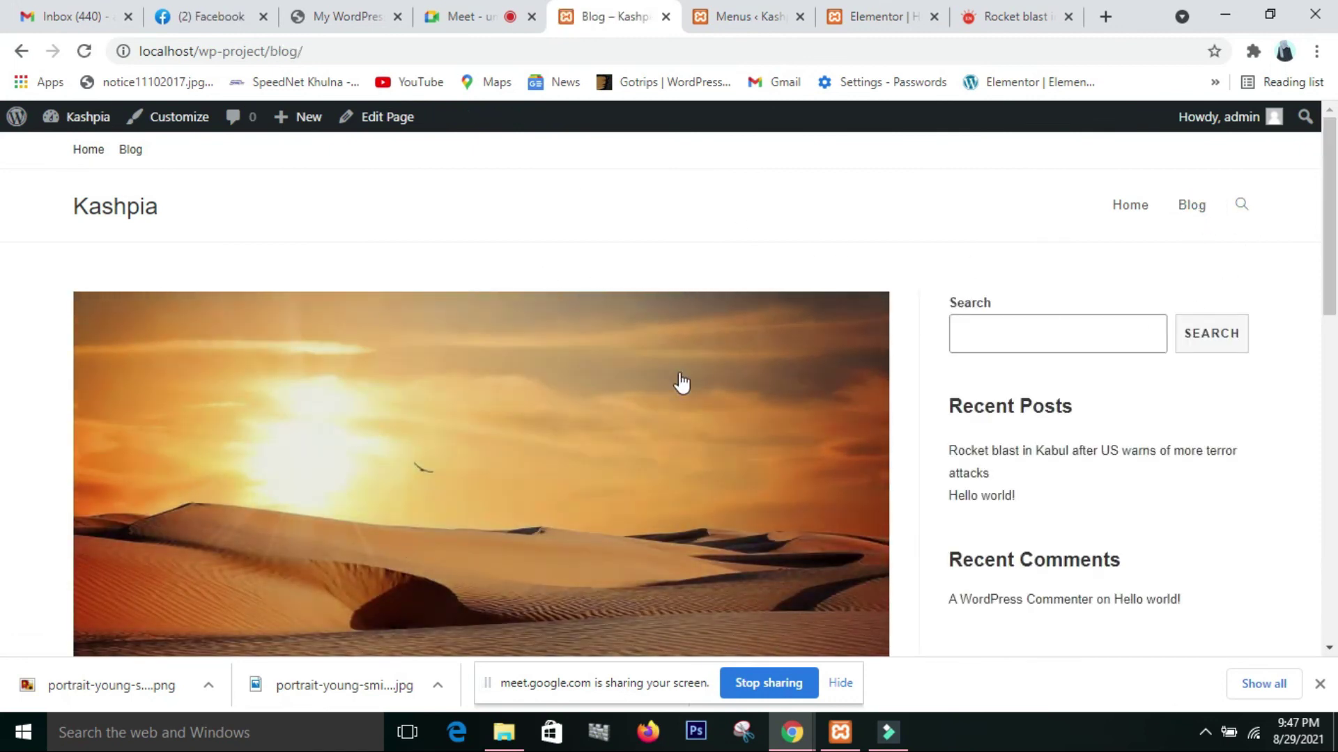
Look through the Blog page's post listing, checking the Kabul rocket blast post's featured image, post details and excerpt.
scroll(631, 451, down, 1)
scroll(631, 450, up, 1)
scroll(632, 450, down, 3)
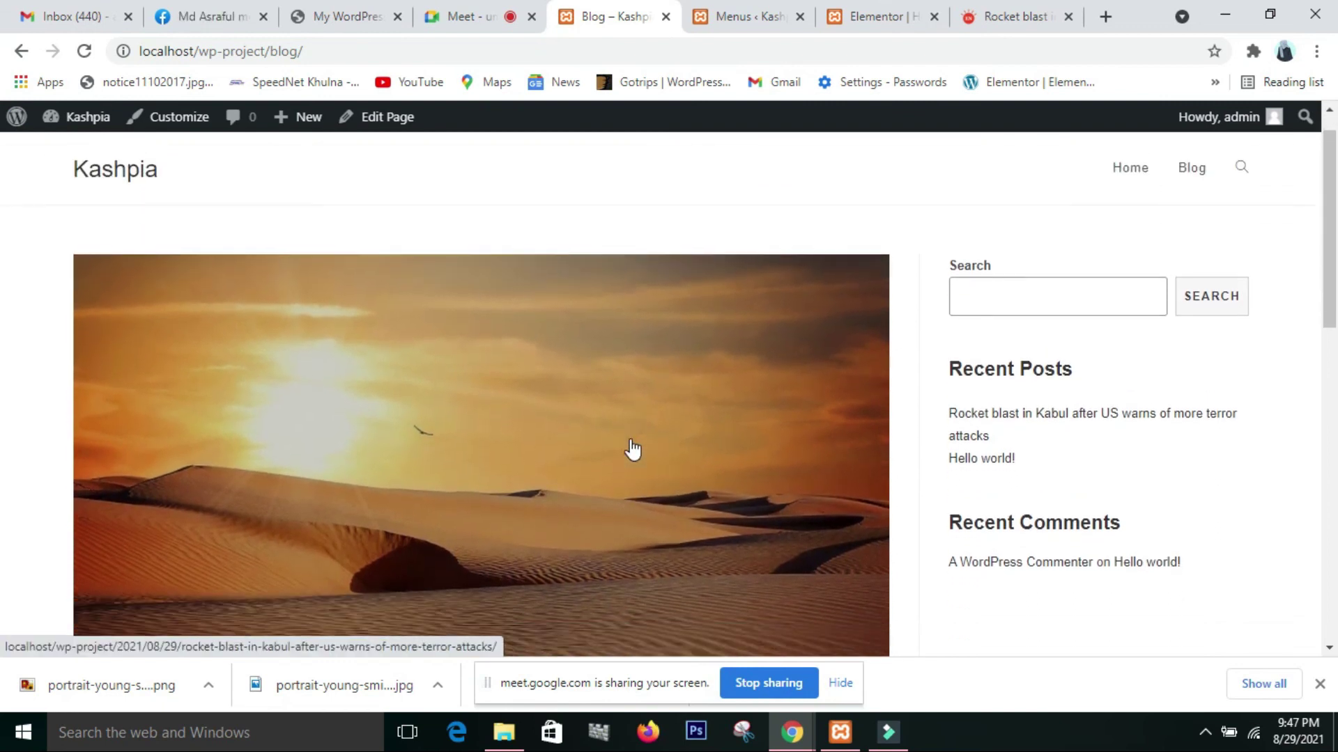
scroll(632, 449, down, 4)
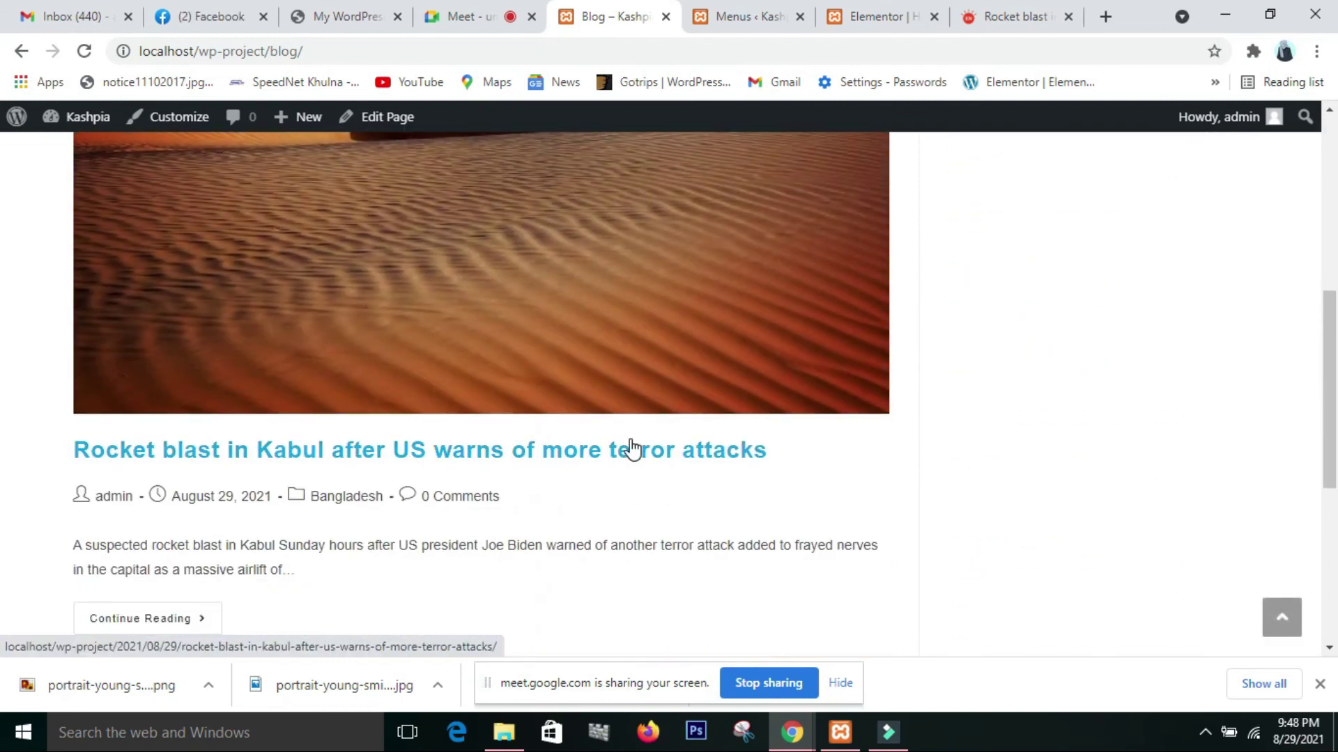
scroll(632, 449, down, 3)
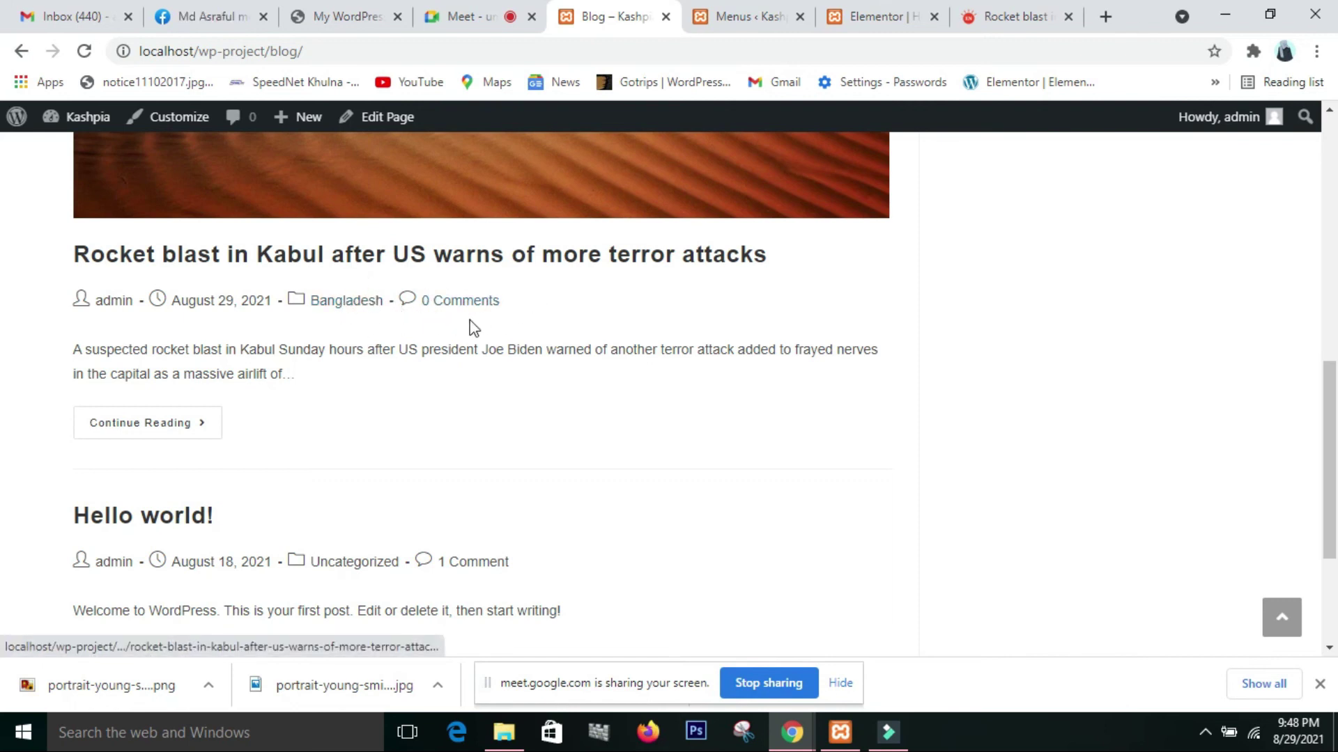
scroll(491, 394, up, 3)
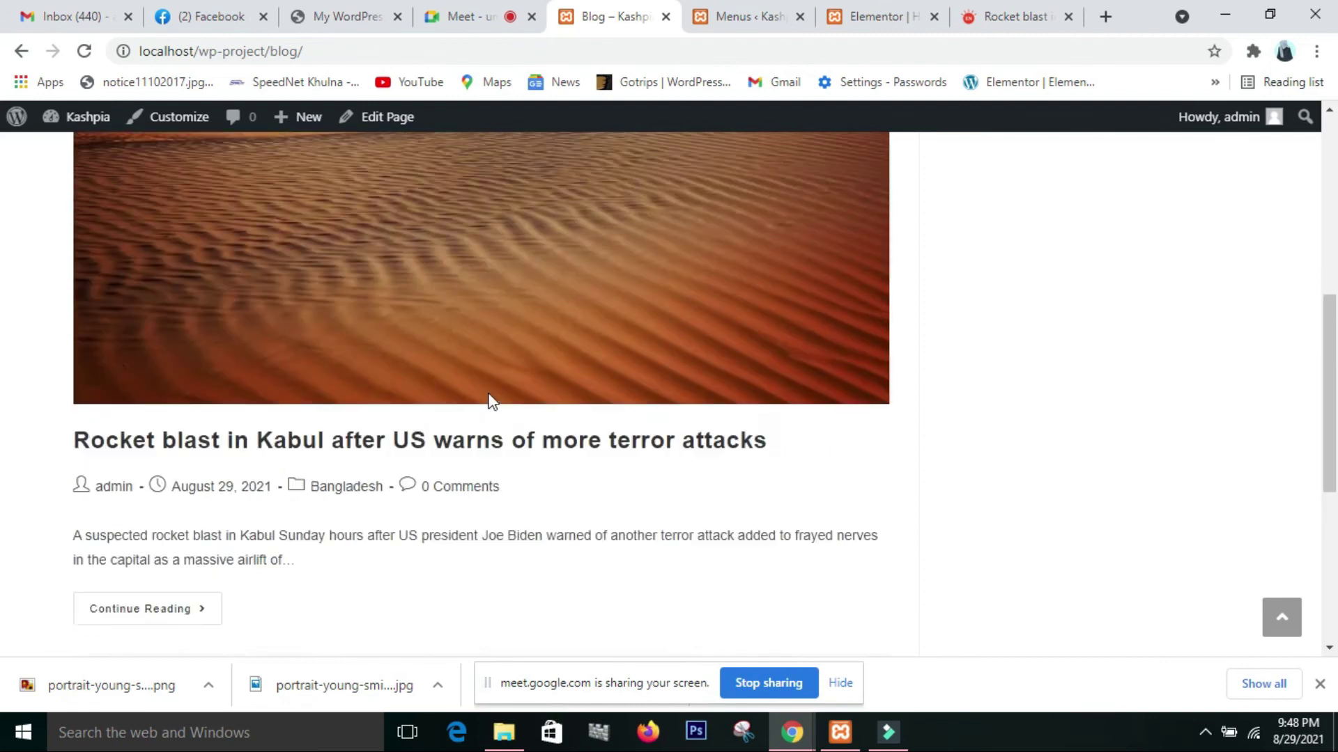
scroll(492, 400, down, 1)
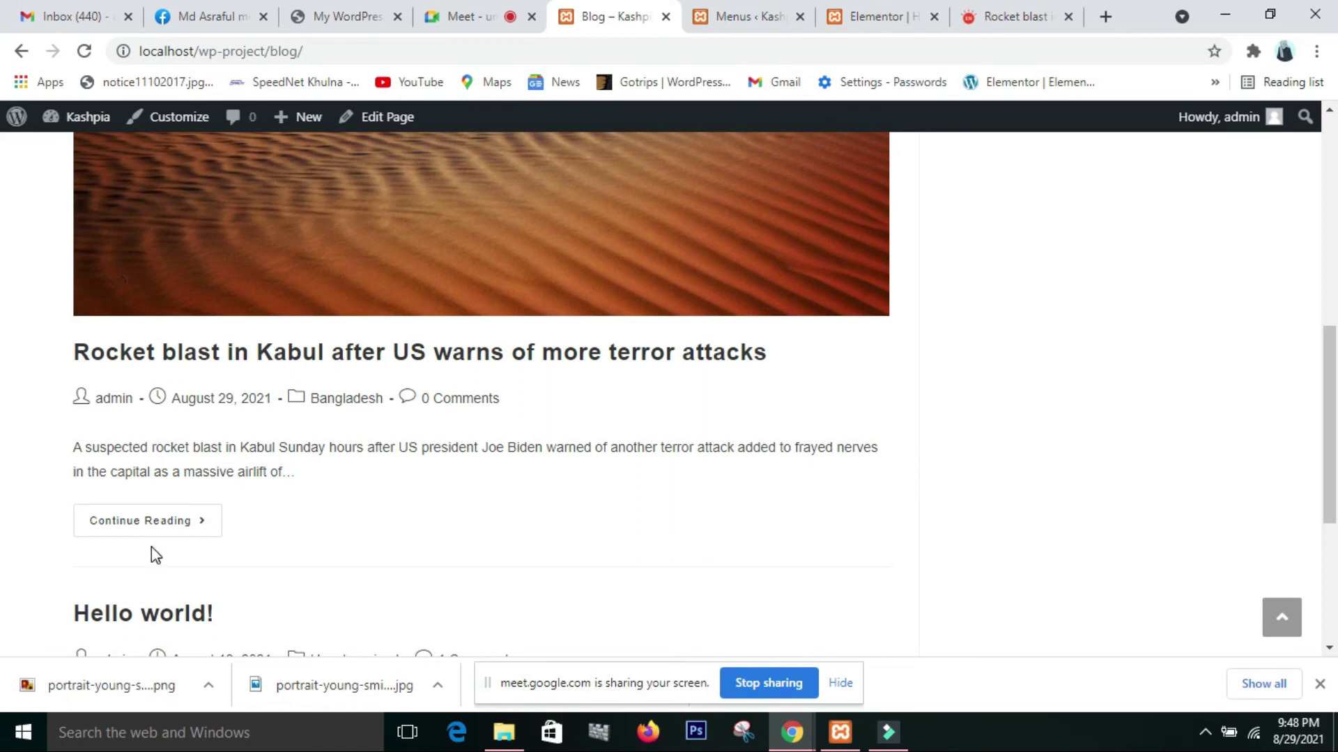
Open the full Kabul rocket blast post and review its image, text and comment form.
click(166, 531)
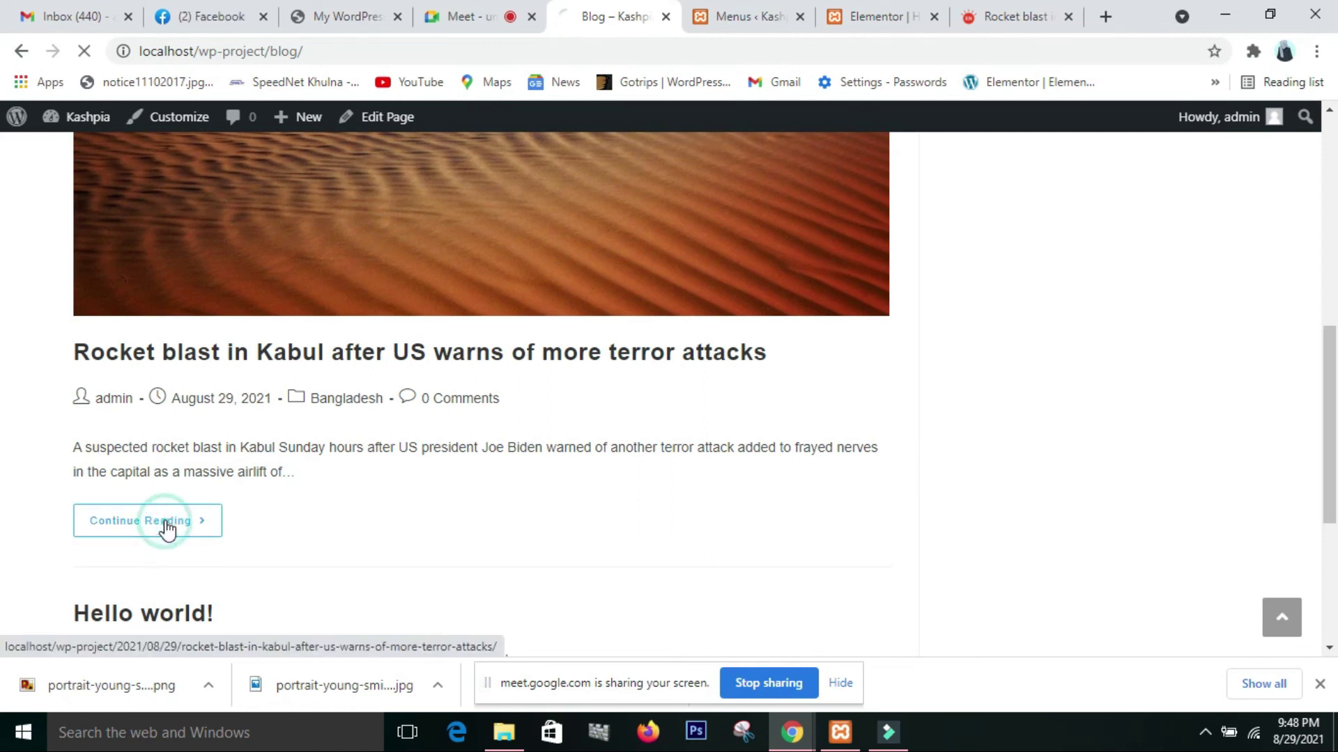
scroll(474, 528, down, 13)
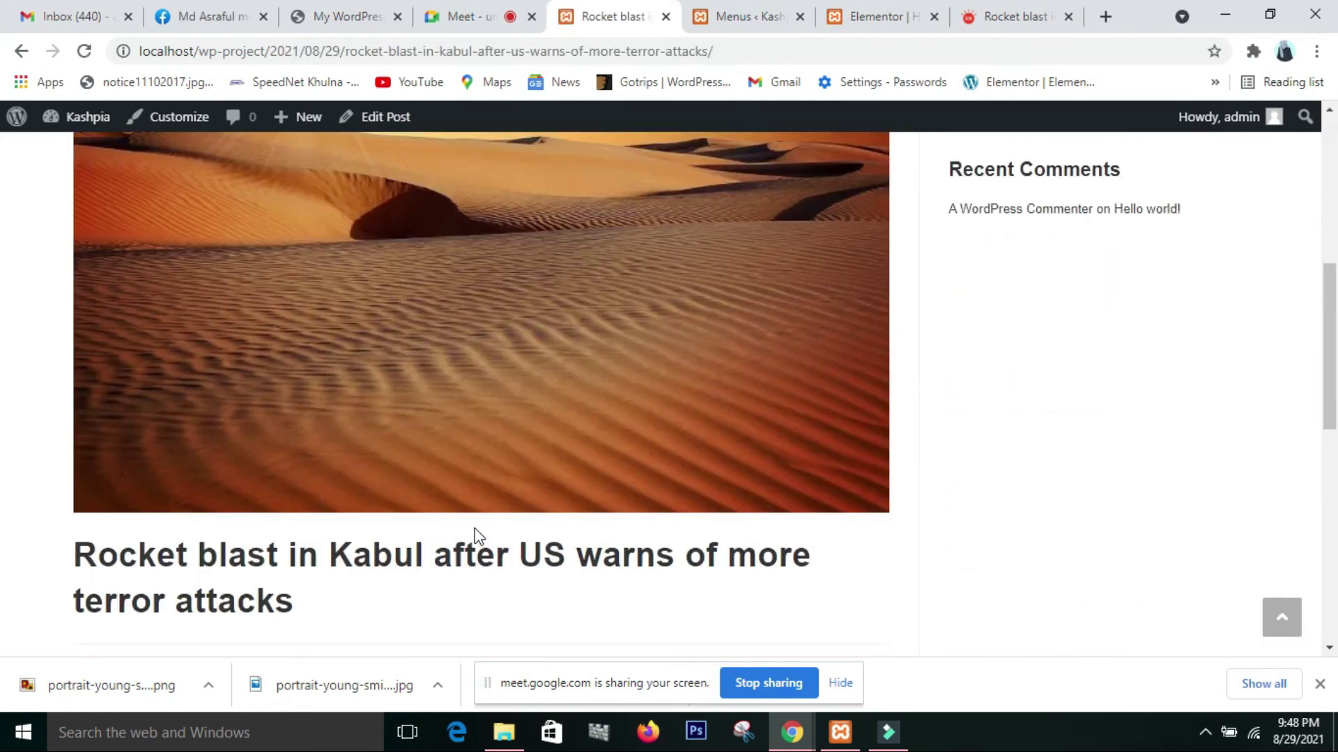
scroll(474, 528, up, 5)
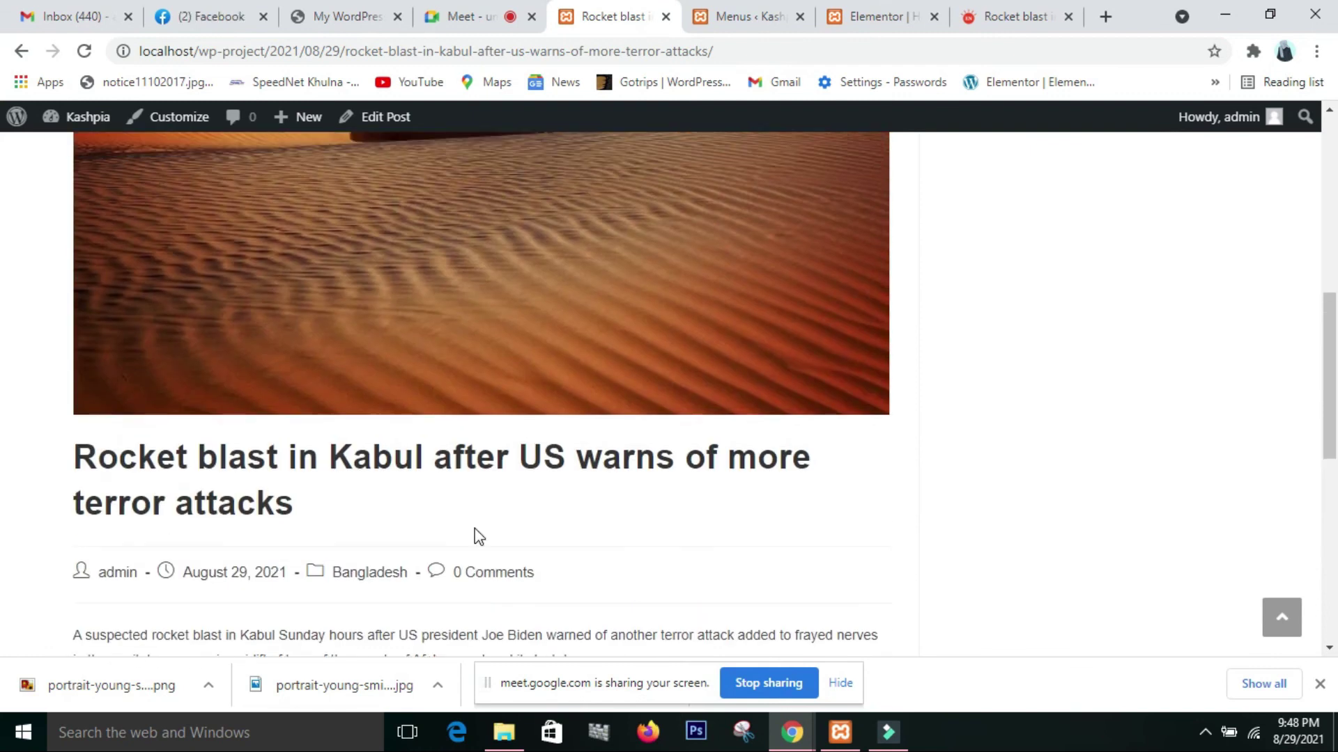
scroll(474, 528, down, 5)
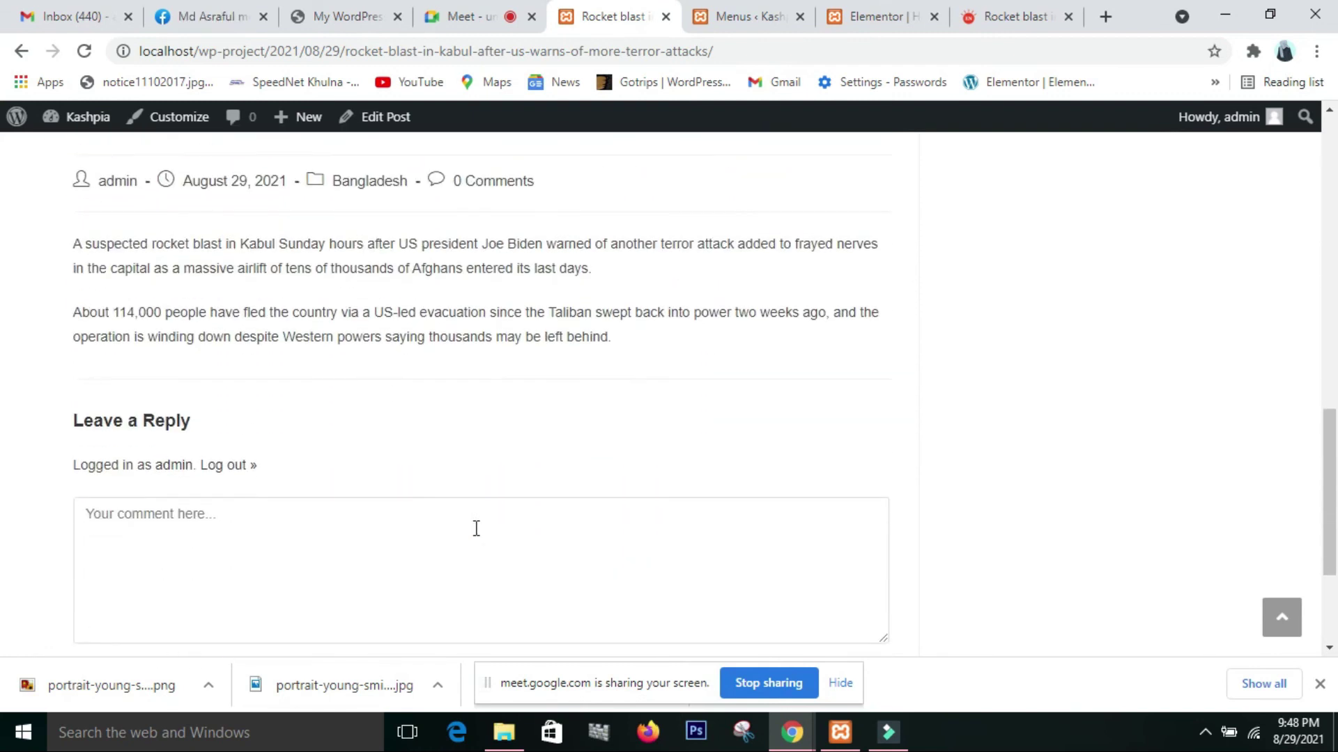
scroll(476, 528, down, 3)
scroll(474, 528, up, 4)
scroll(474, 528, down, 4)
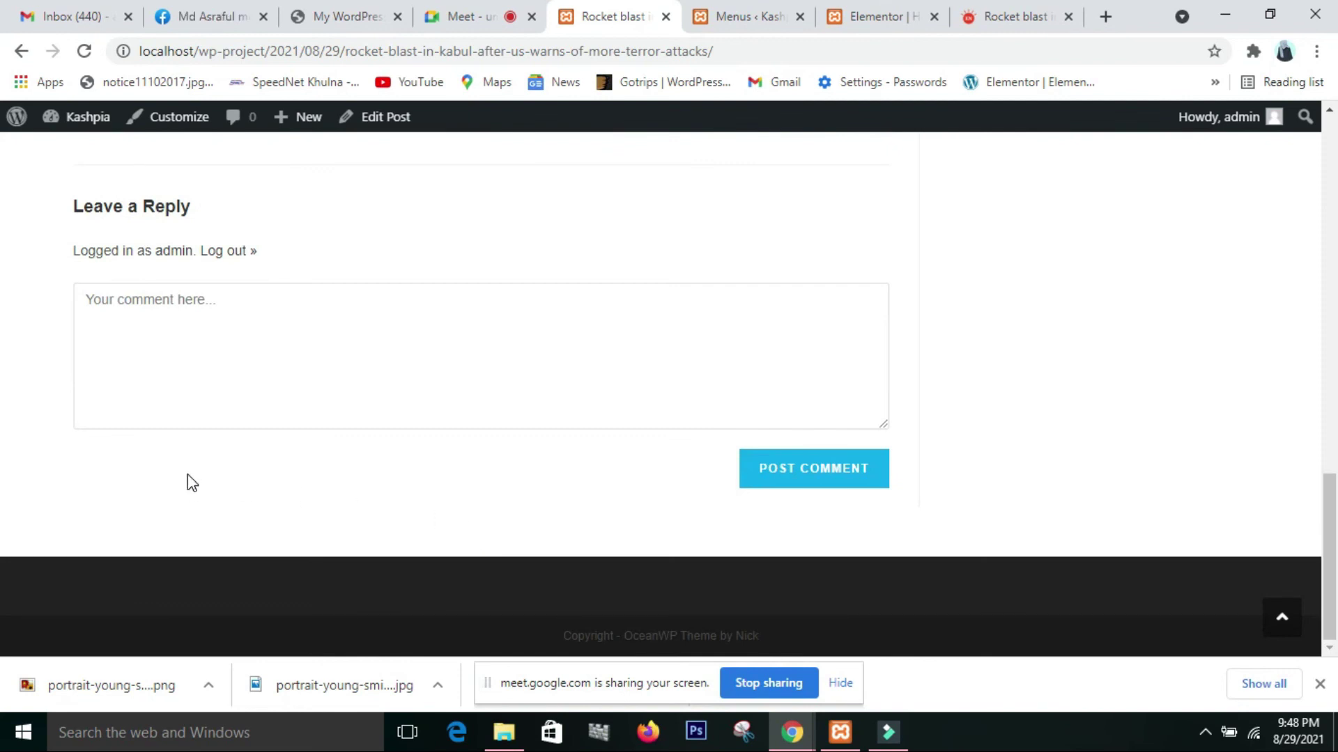
Review the Kabul rocket blast post again from the comment form back up to its header and breadcrumb.
scroll(187, 475, up, 4)
scroll(187, 474, down, 4)
scroll(499, 409, up, 4)
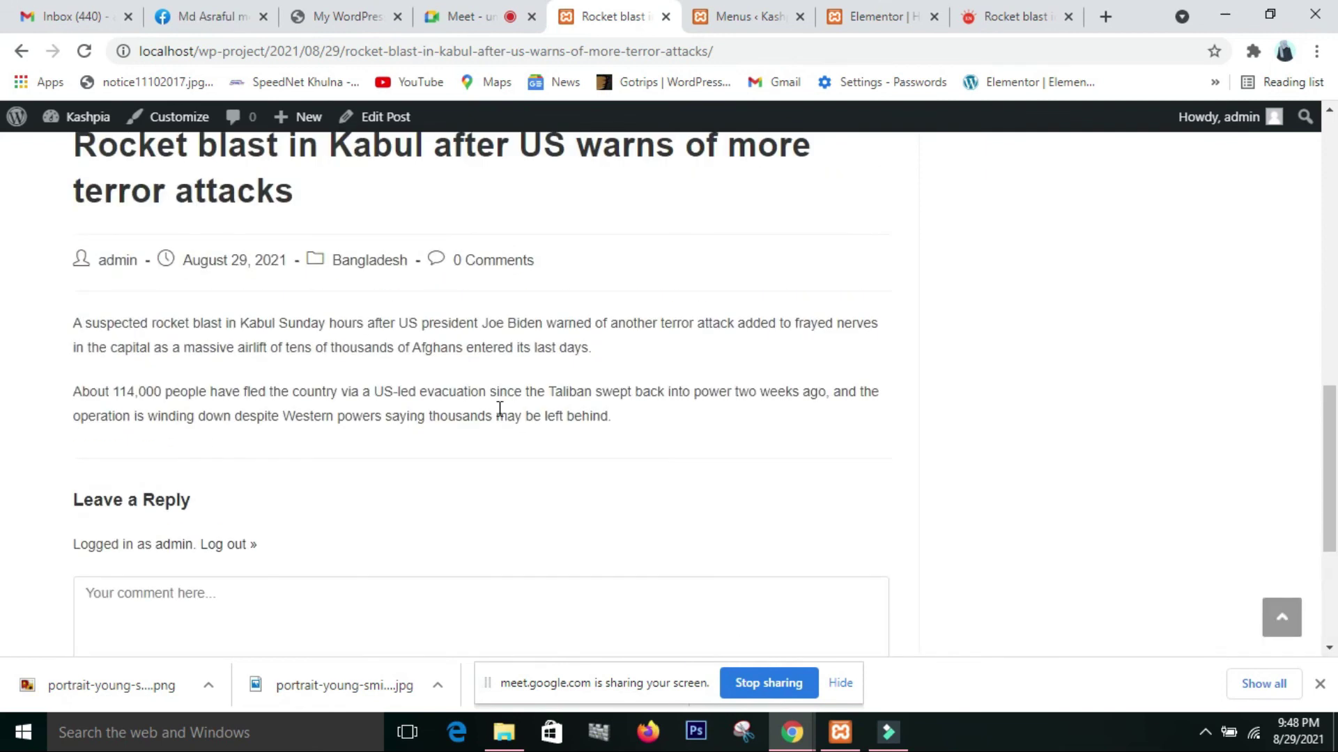
scroll(500, 409, up, 10)
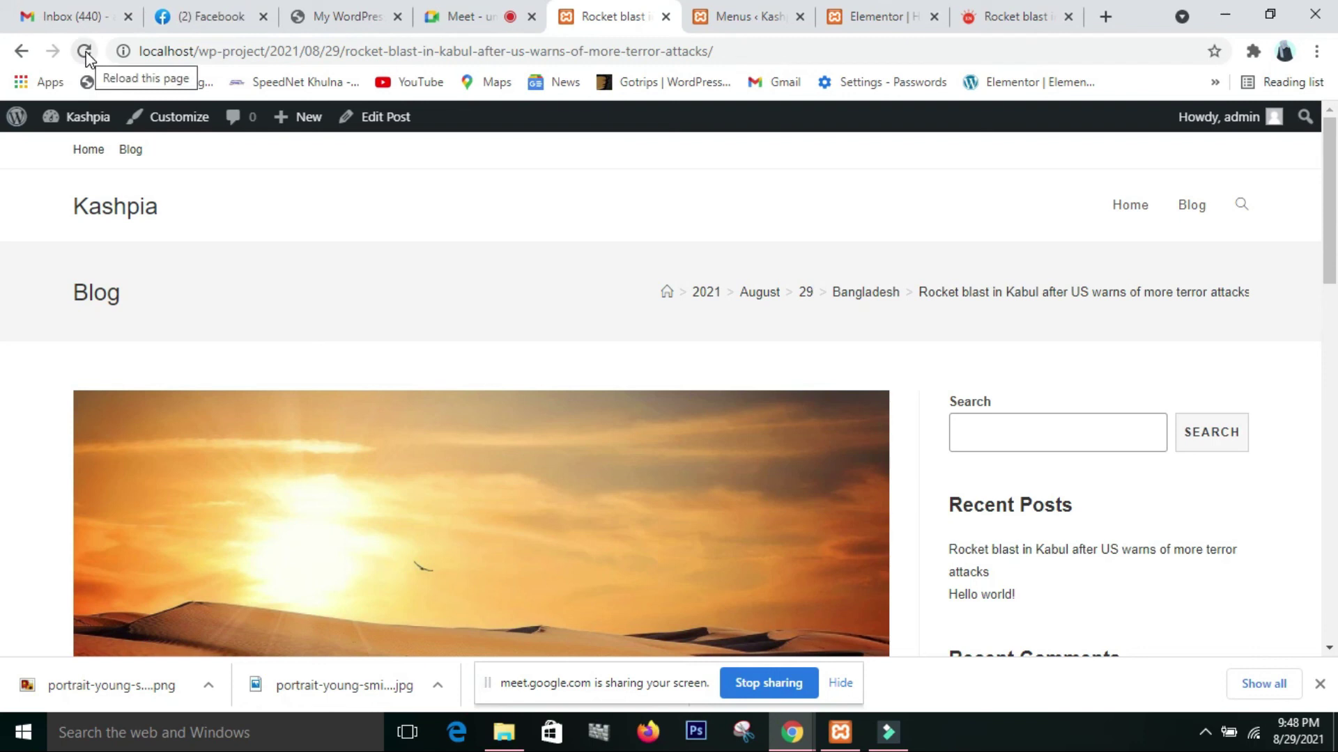
Return from the post to the Blog page, then go back to the site's home page.
click(23, 54)
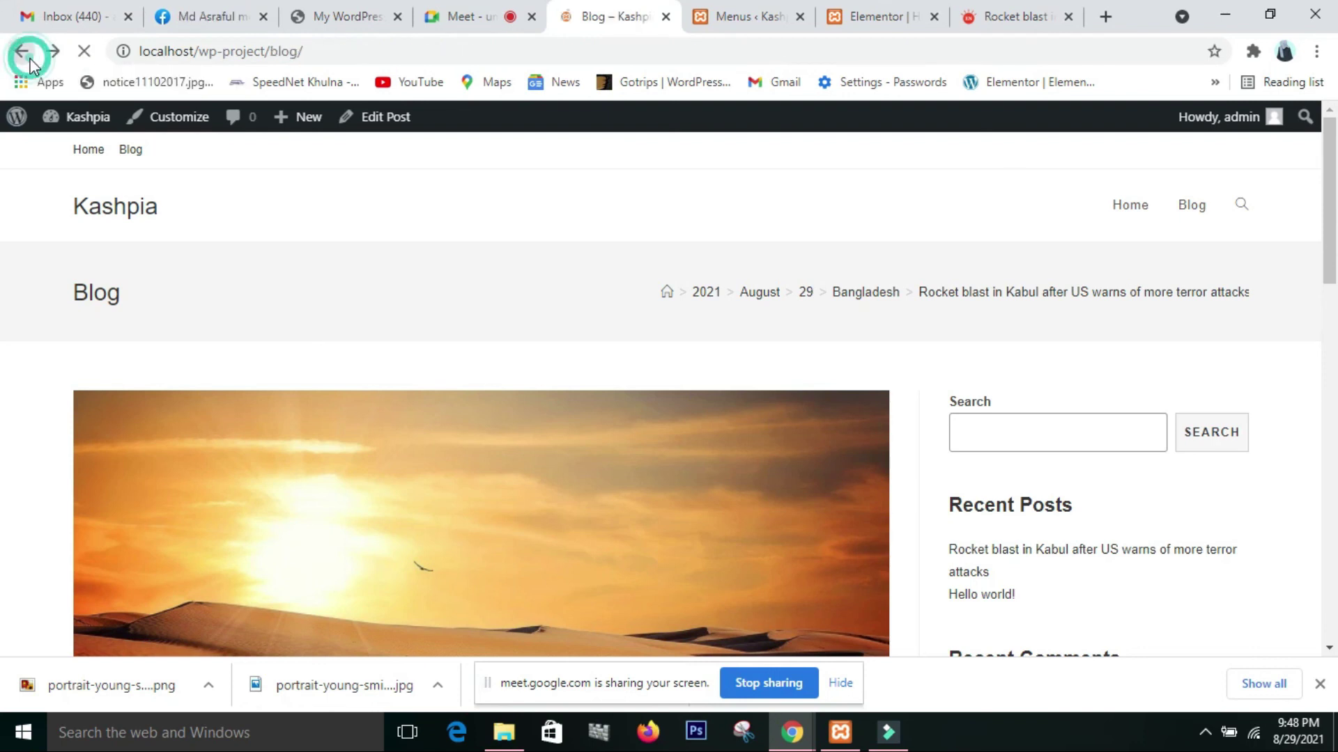
scroll(418, 402, up, 8)
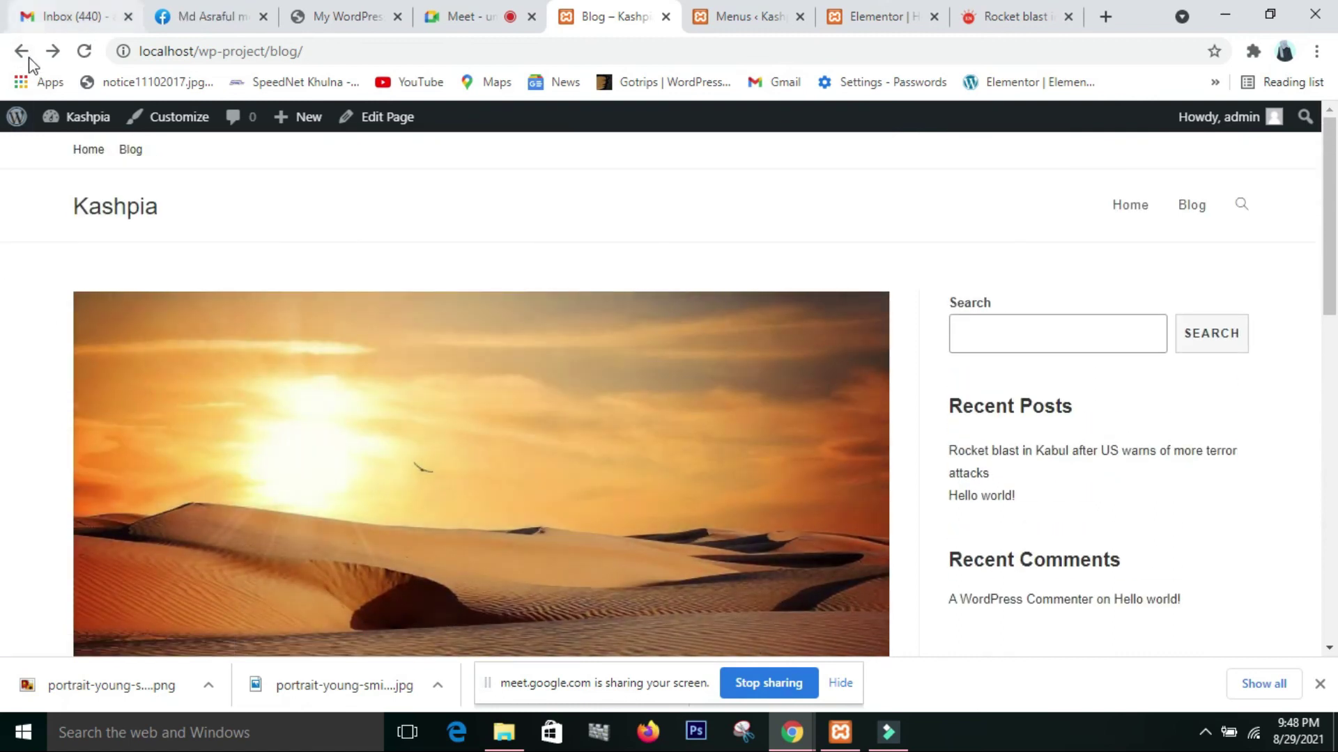
click(22, 64)
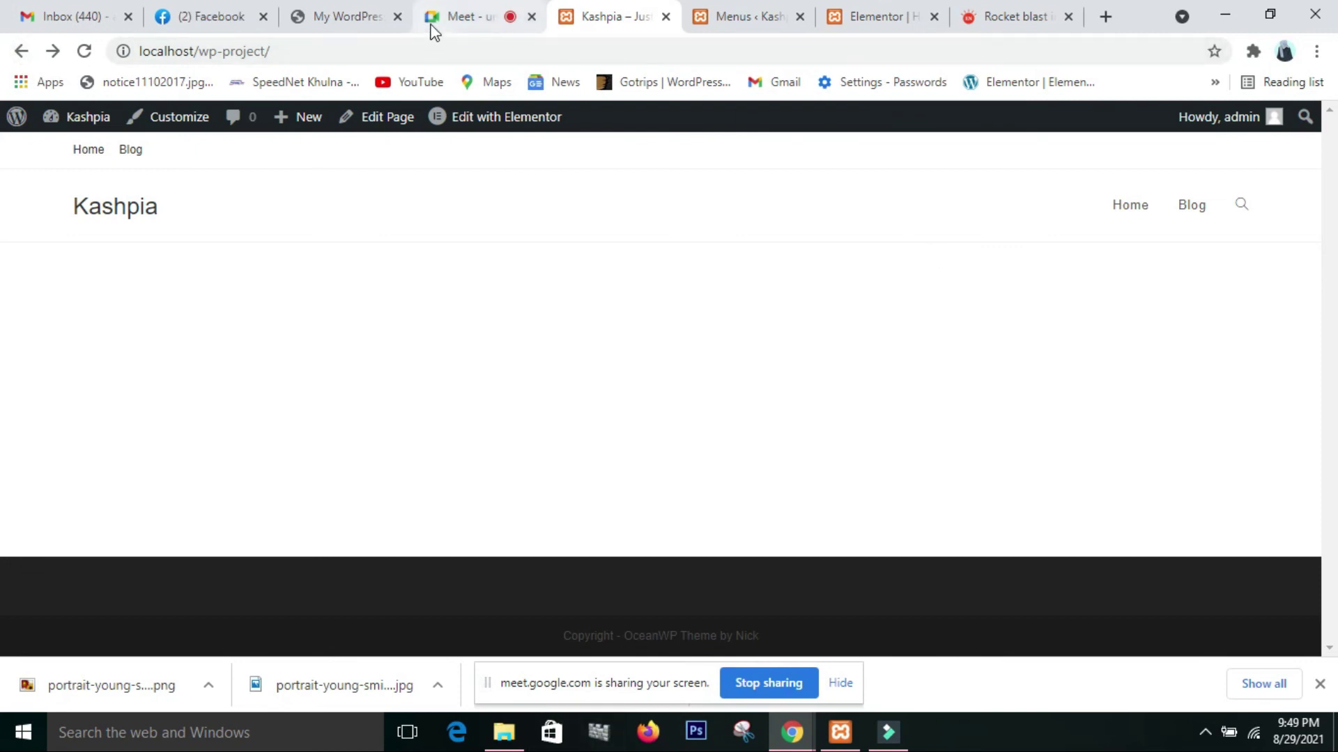
Switch from the site's front end to the WordPress admin's Menus page.
click(459, 21)
click(611, 16)
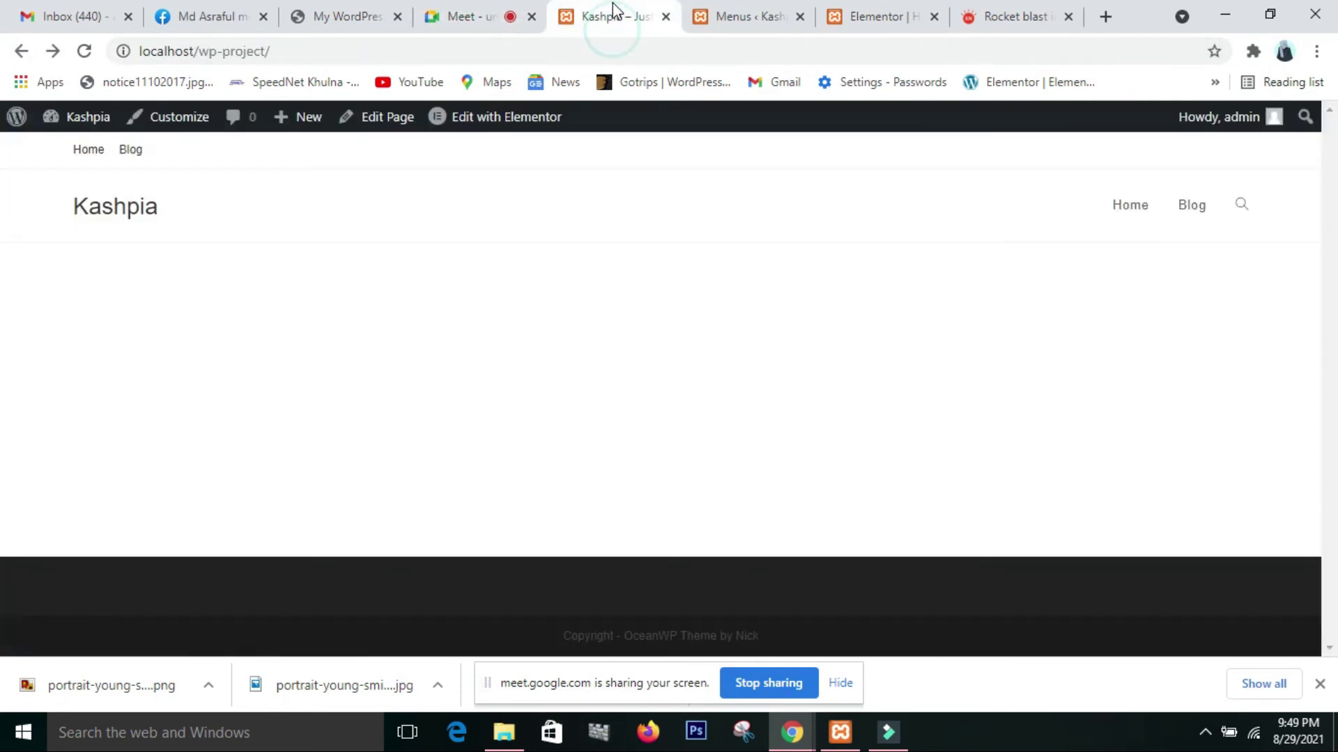
click(726, 23)
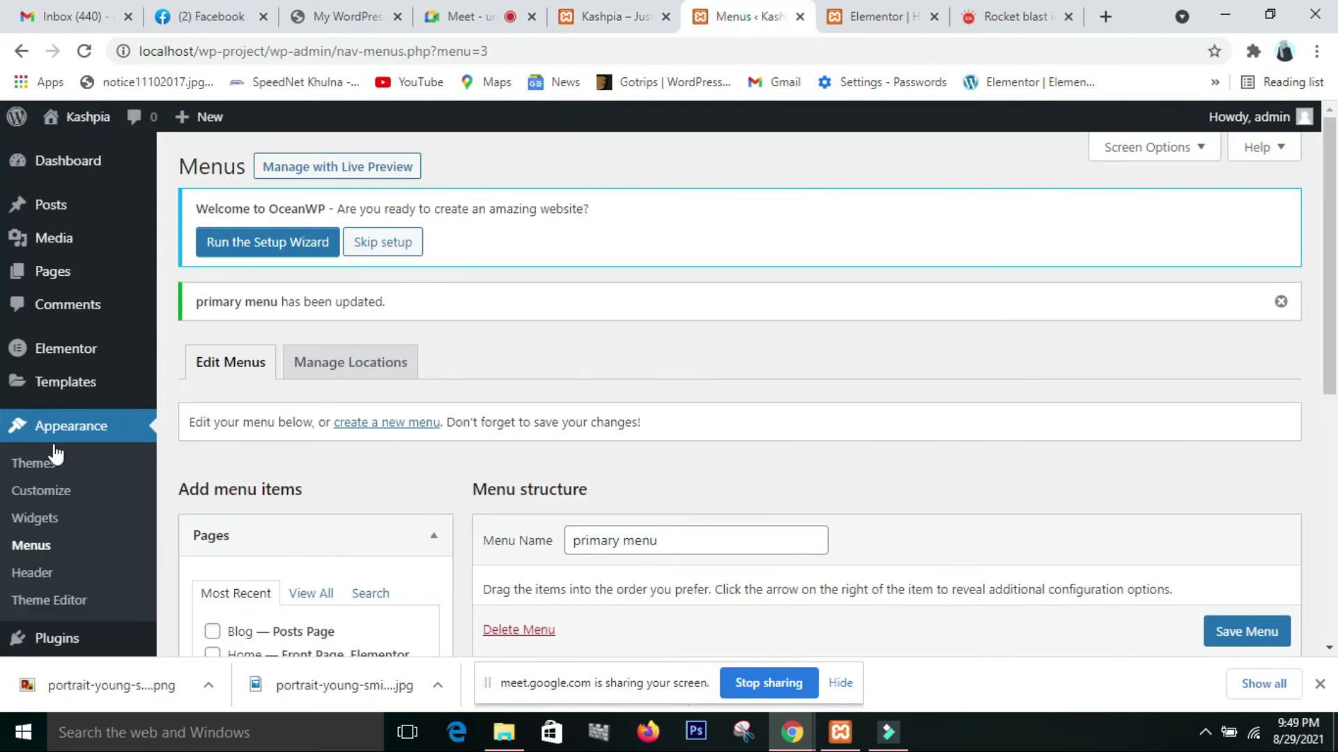